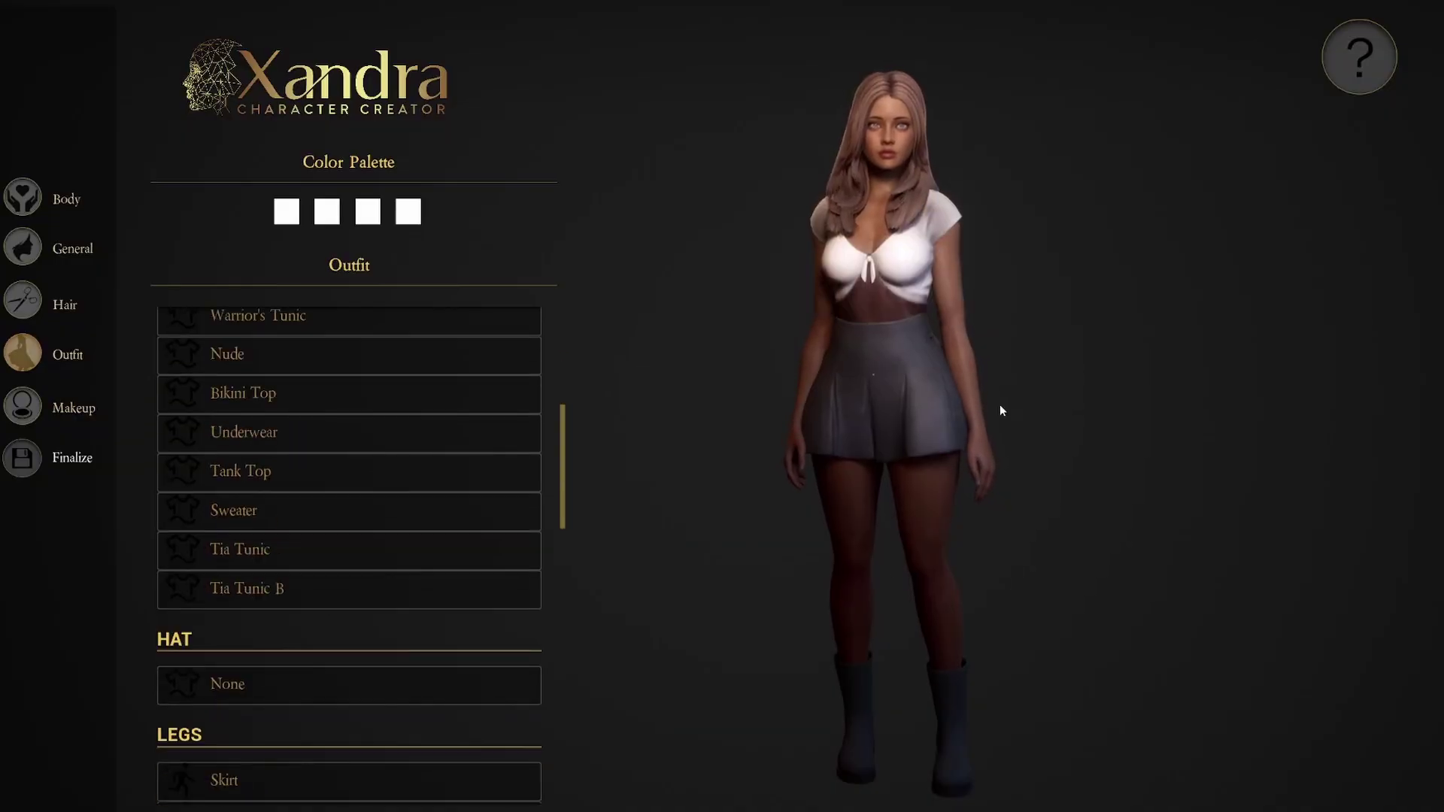
# Dress the character in the Tia Tunic B top and the long Tia Skirt.
pyautogui.moveTo(999, 406); pyautogui.dragTo(744, 473)
pyautogui.click(406, 590)
pyautogui.moveTo(929, 388); pyautogui.dragTo(984, 412)
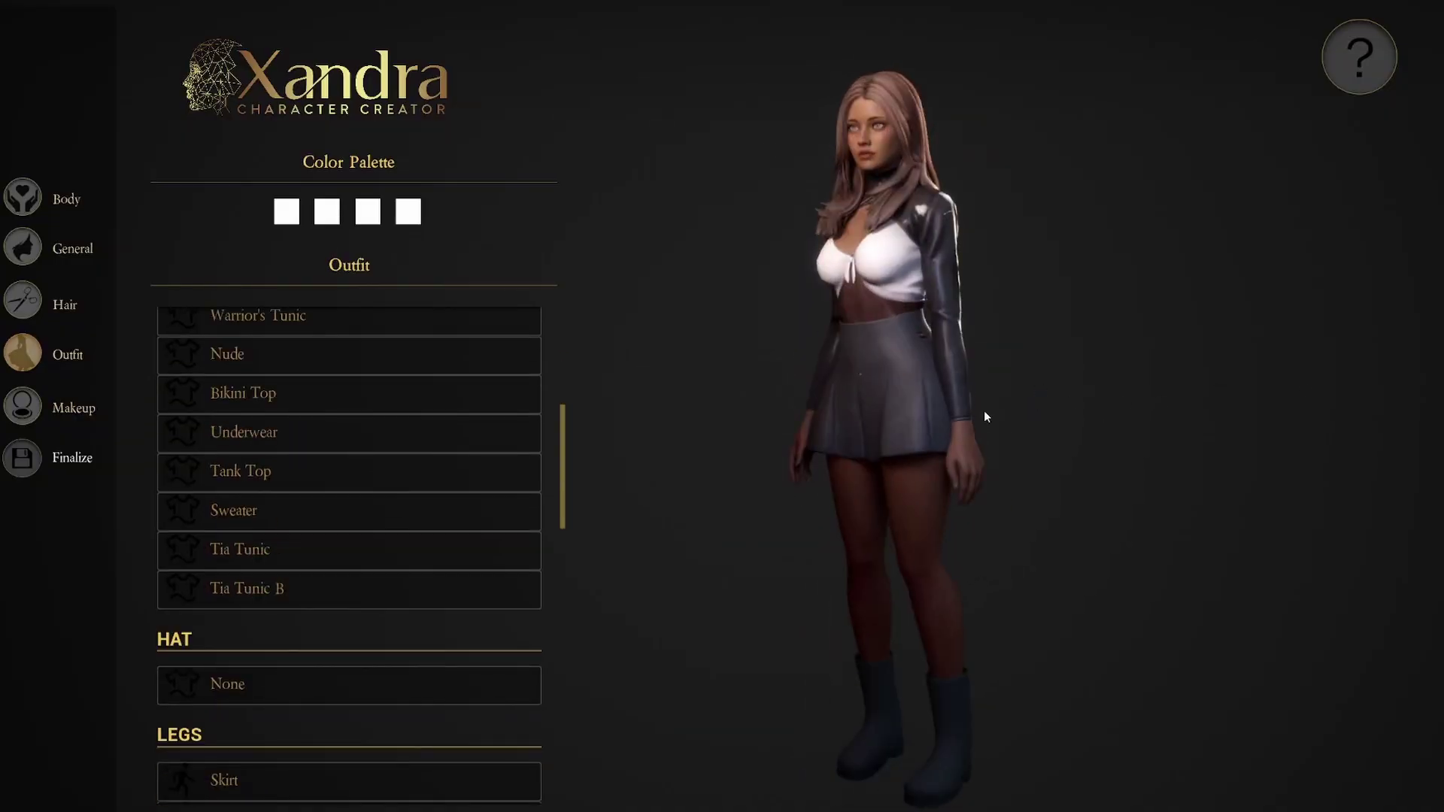
# Add the Tia Pauldrons and a belt to the character's outfit.
pyautogui.scroll(-6, 351, 561)
pyautogui.click(286, 665)
pyautogui.scroll(-5, 250, 657)
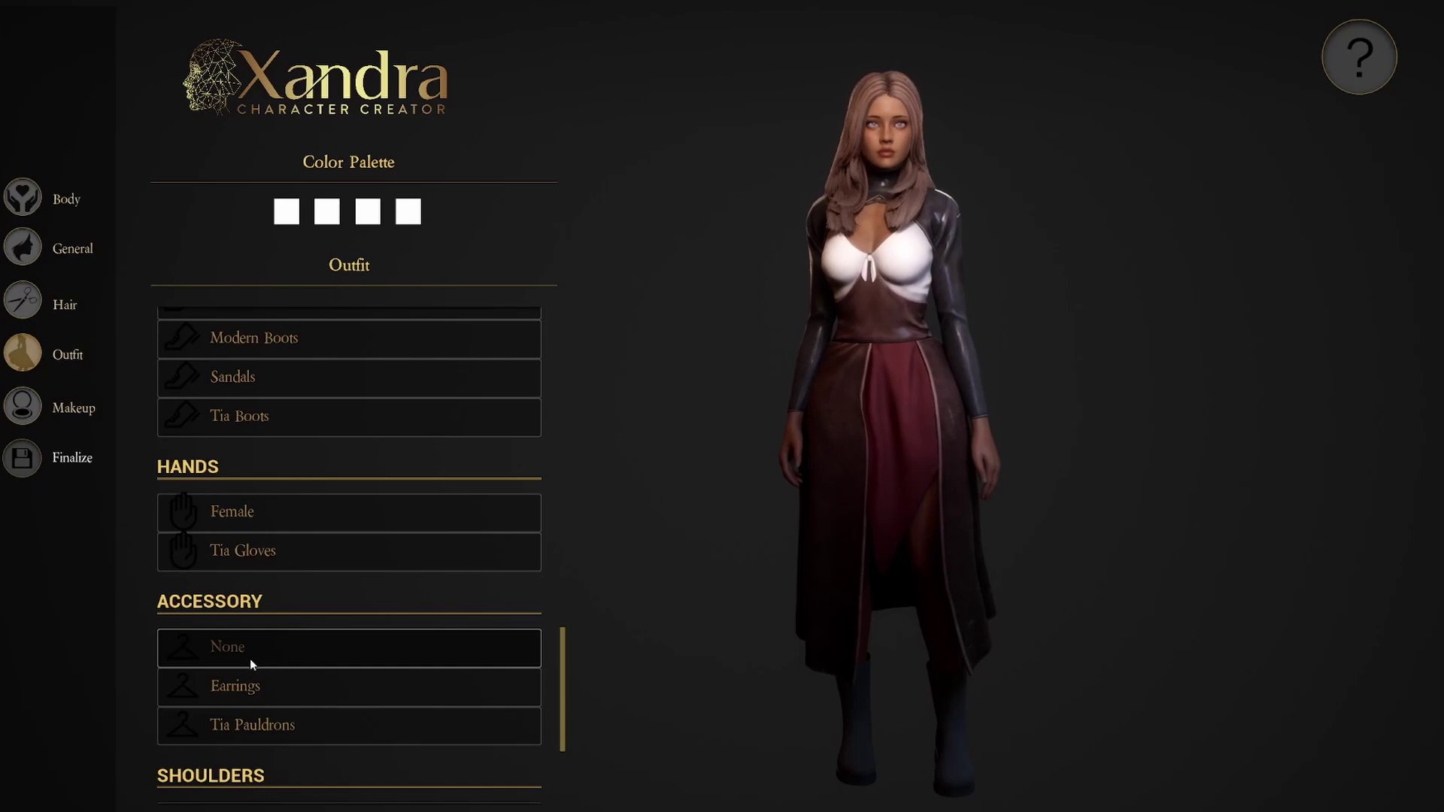
pyautogui.click(278, 725)
pyautogui.scroll(-4, 300, 700)
pyautogui.click(331, 779)
pyautogui.scroll(3, 345, 518)
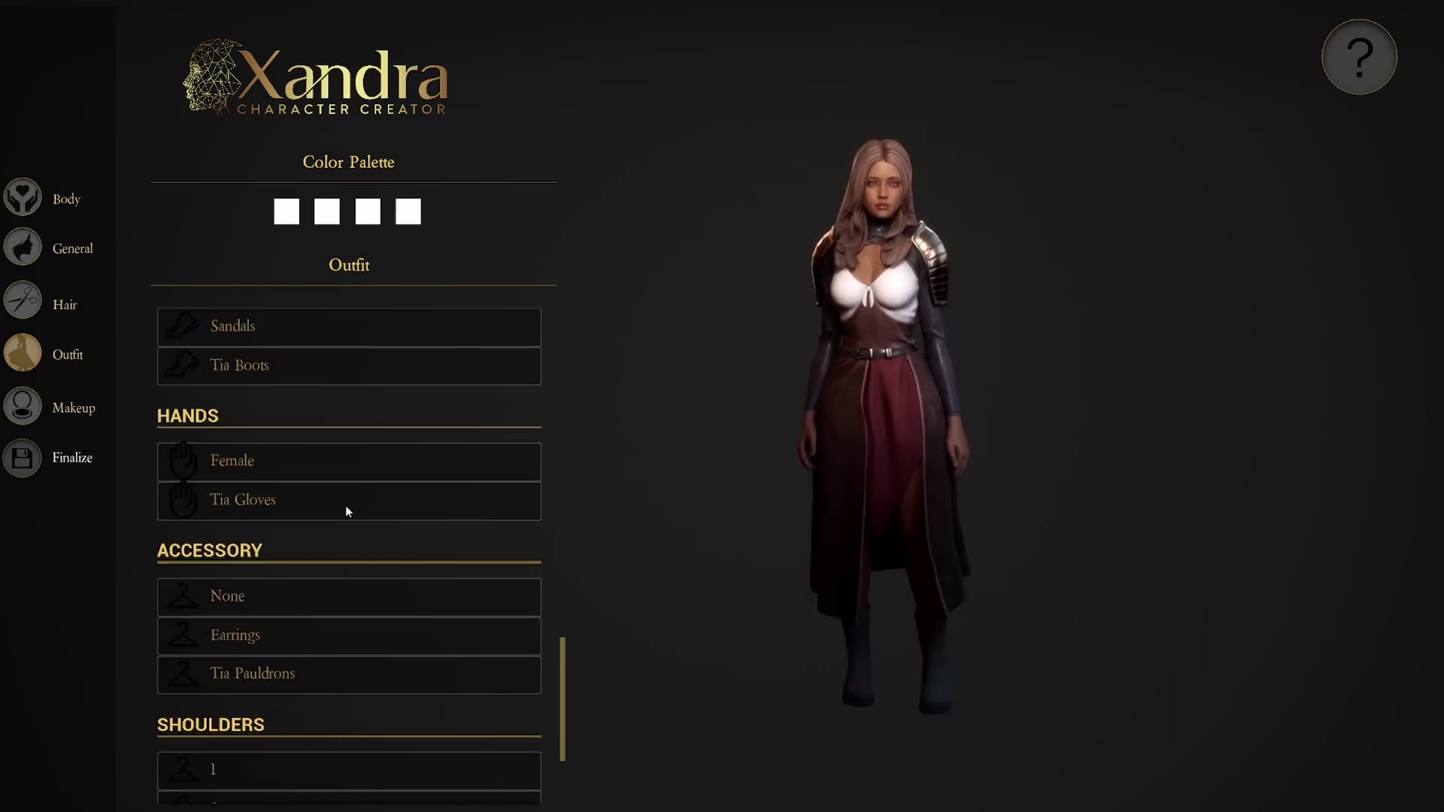
# Replace the character's footwear with the tall black boots.
pyautogui.scroll(3, 316, 518)
pyautogui.click(274, 741)
pyautogui.scroll(3, 178, 339)
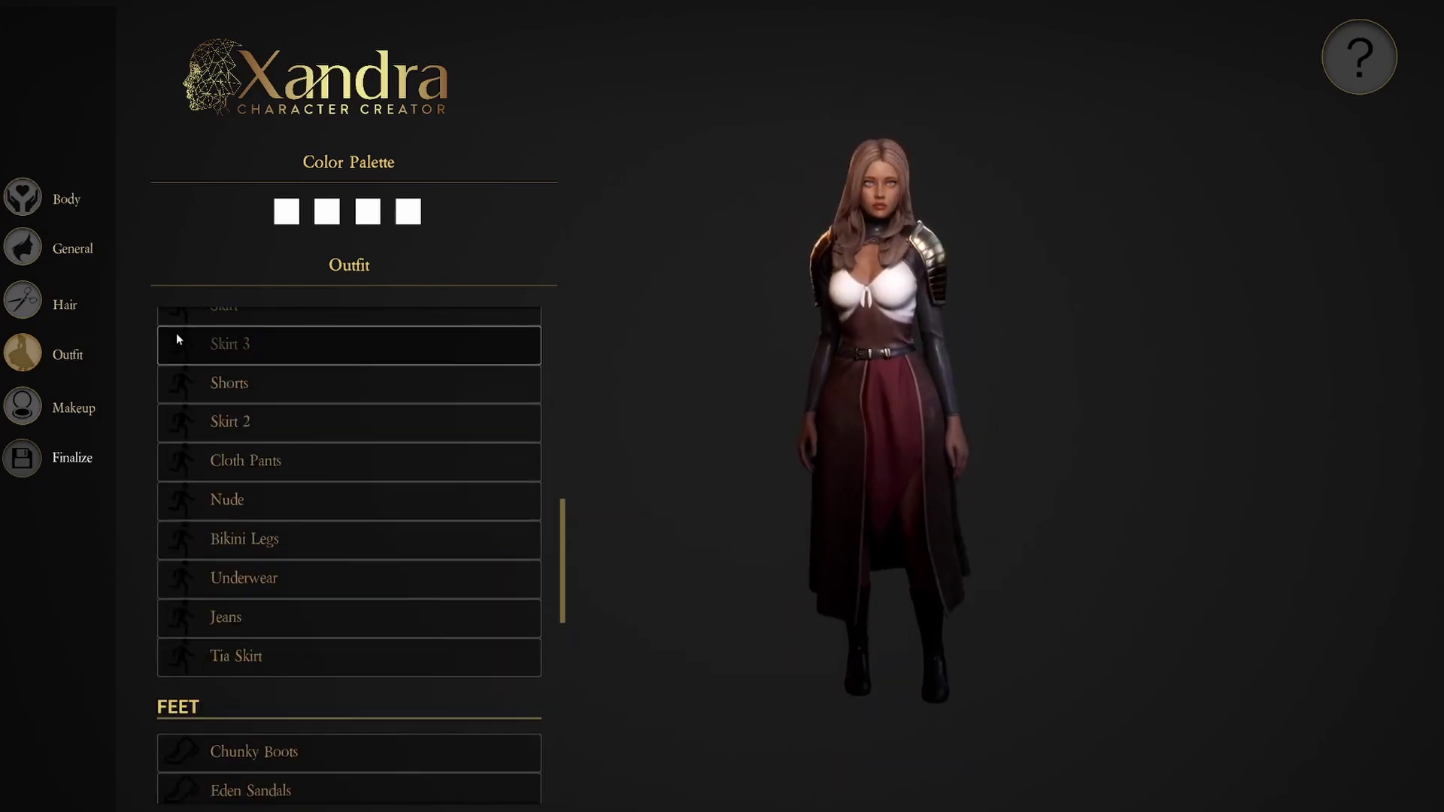
# Change the hairstyle to long straight hair and look through the body and general head options.
pyautogui.click(23, 300)
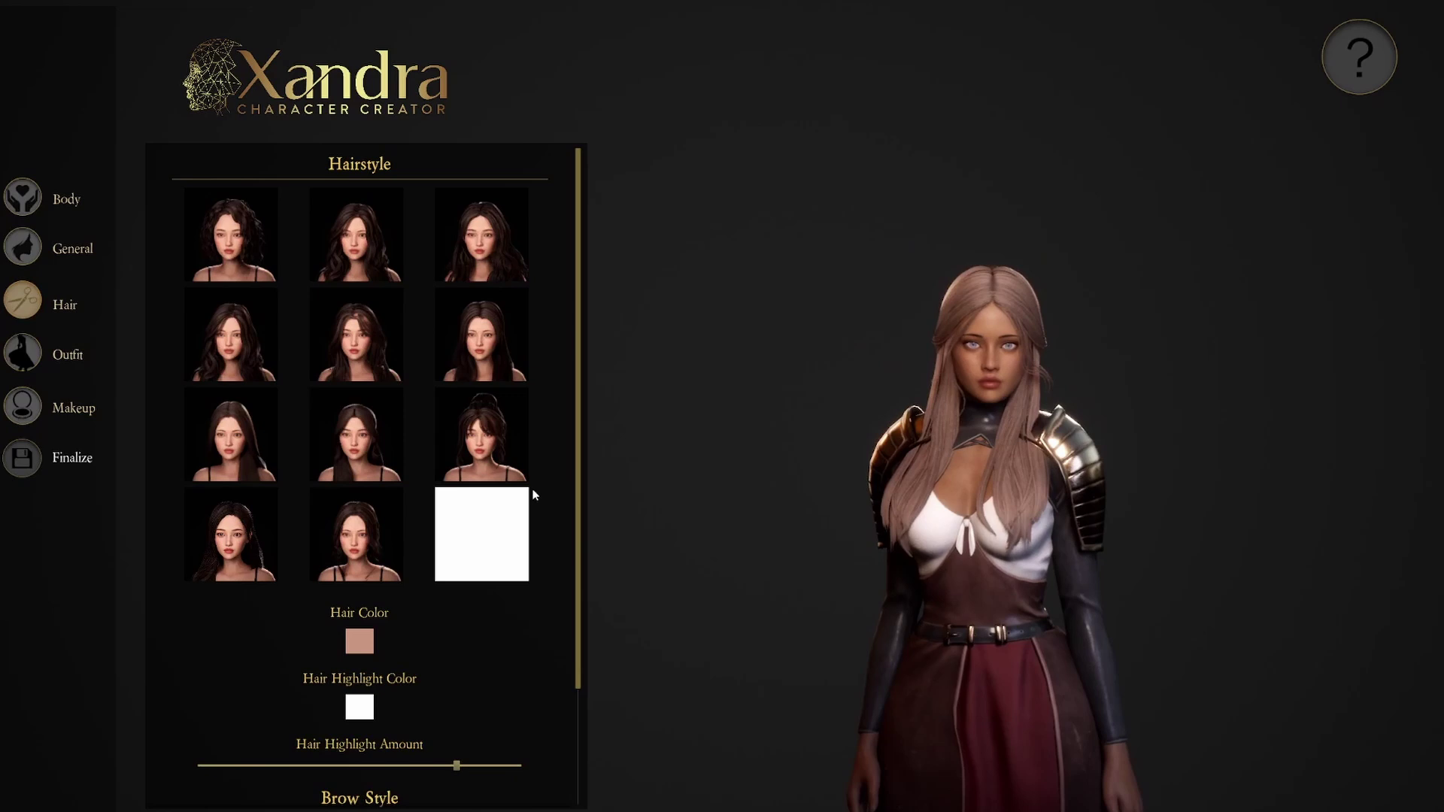
pyautogui.click(22, 248)
pyautogui.click(23, 199)
pyautogui.click(22, 248)
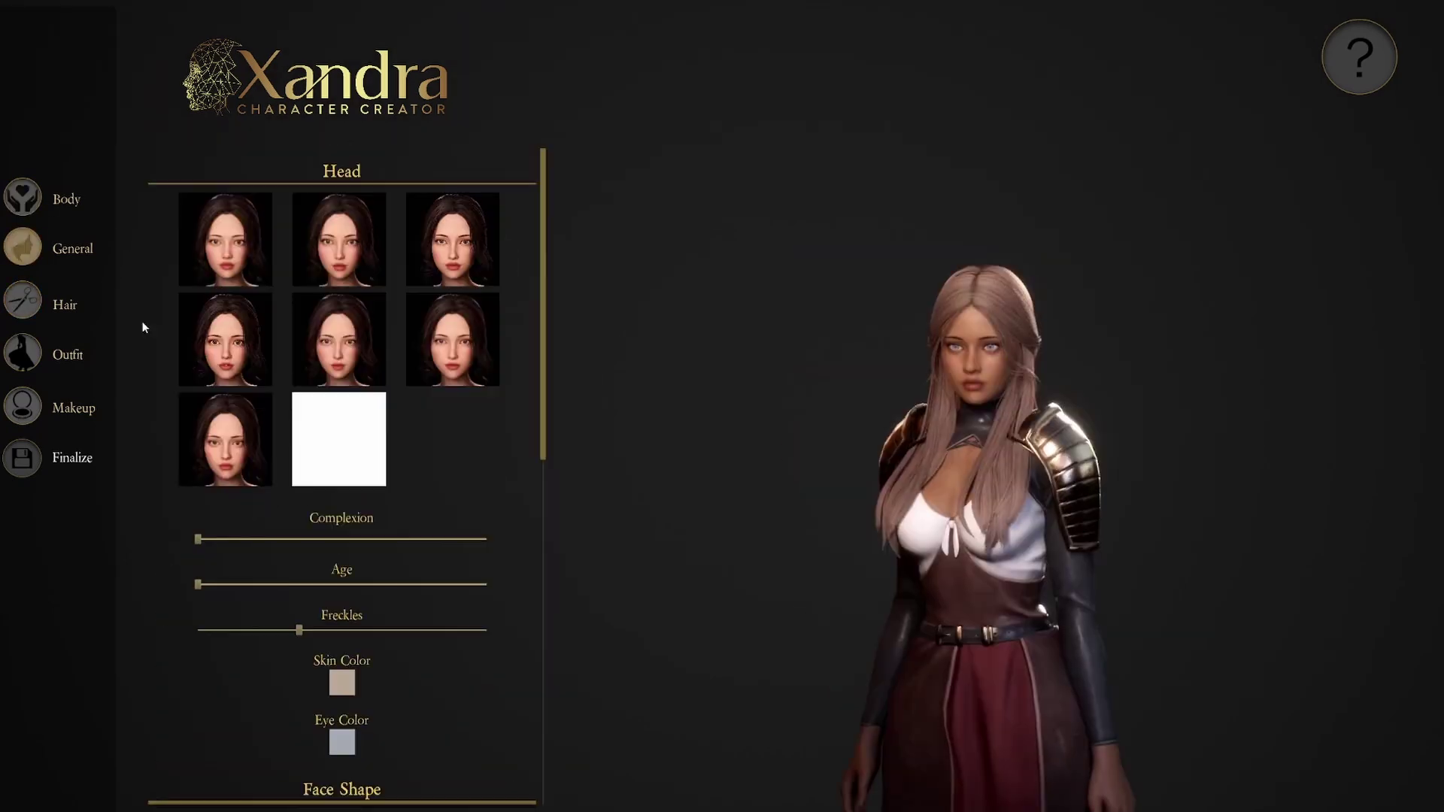
pyautogui.scroll(-2, 142, 322)
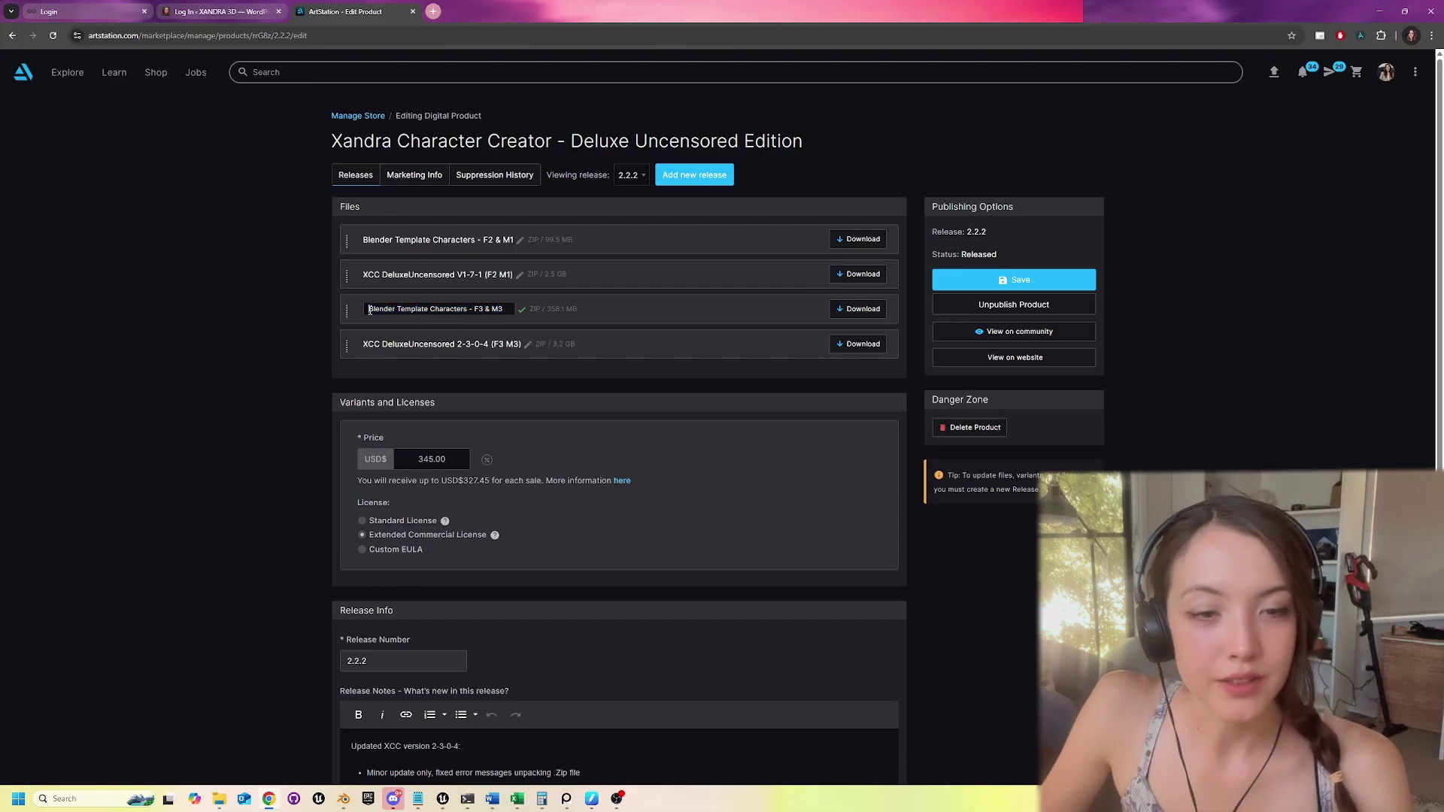
# On ArtStation, download the Blender Template Characters - F3 & M3 package, and open the downloaded zip's contents.
pyautogui.moveTo(369, 310); pyautogui.dragTo(755, 336)
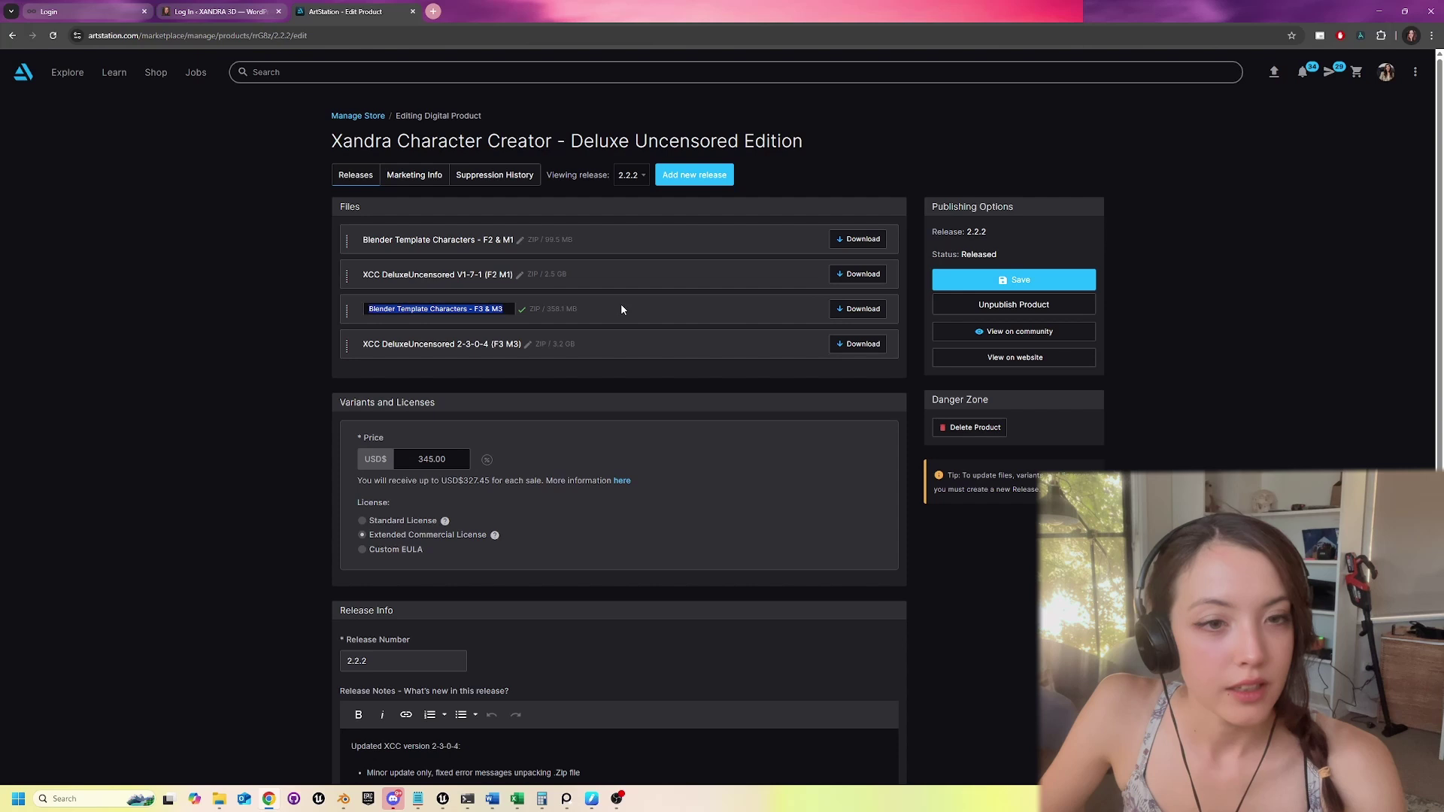
pyautogui.click(845, 309)
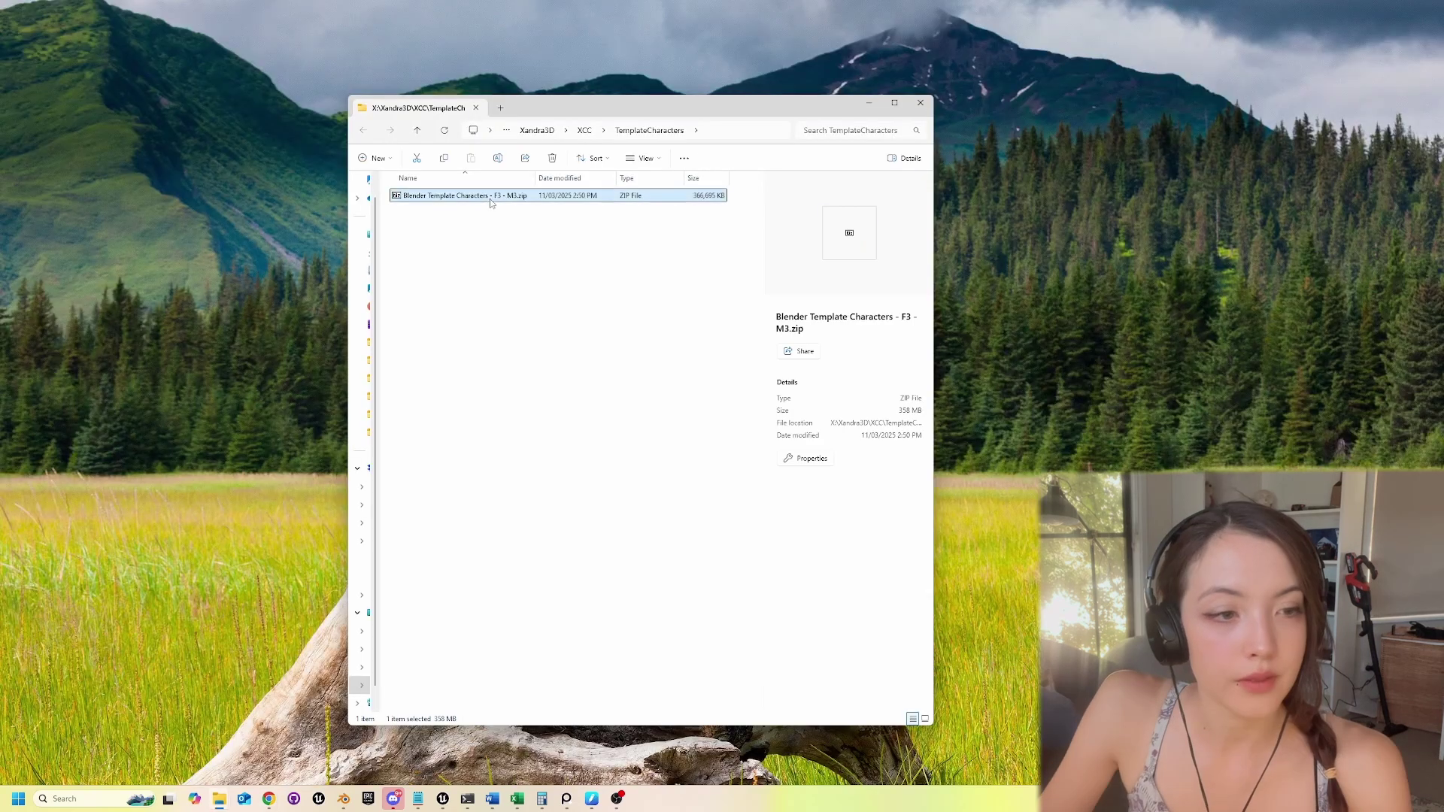
pyautogui.rightClick(489, 197)
pyautogui.click(548, 427)
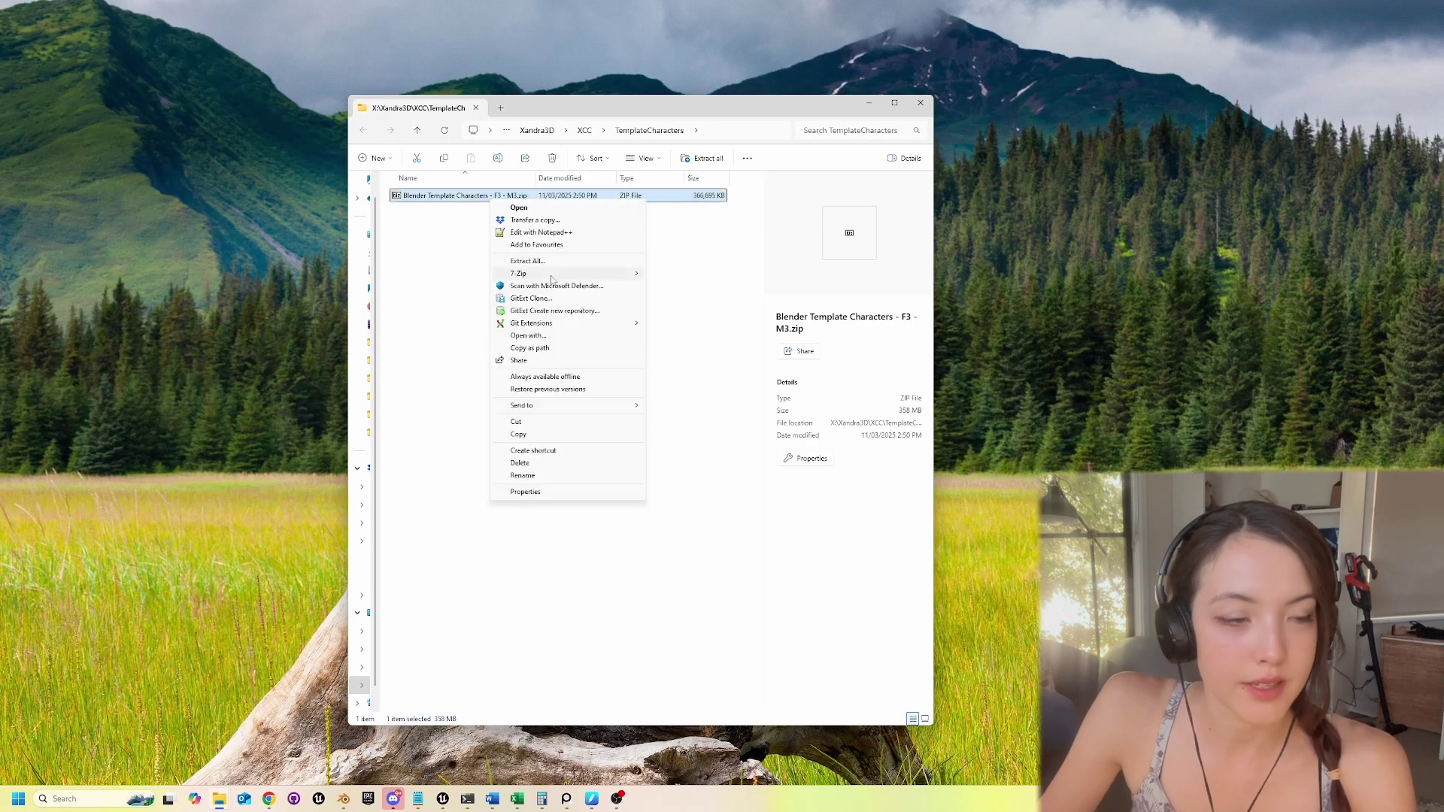
pyautogui.click(518, 208)
pyautogui.doubleClick(440, 212)
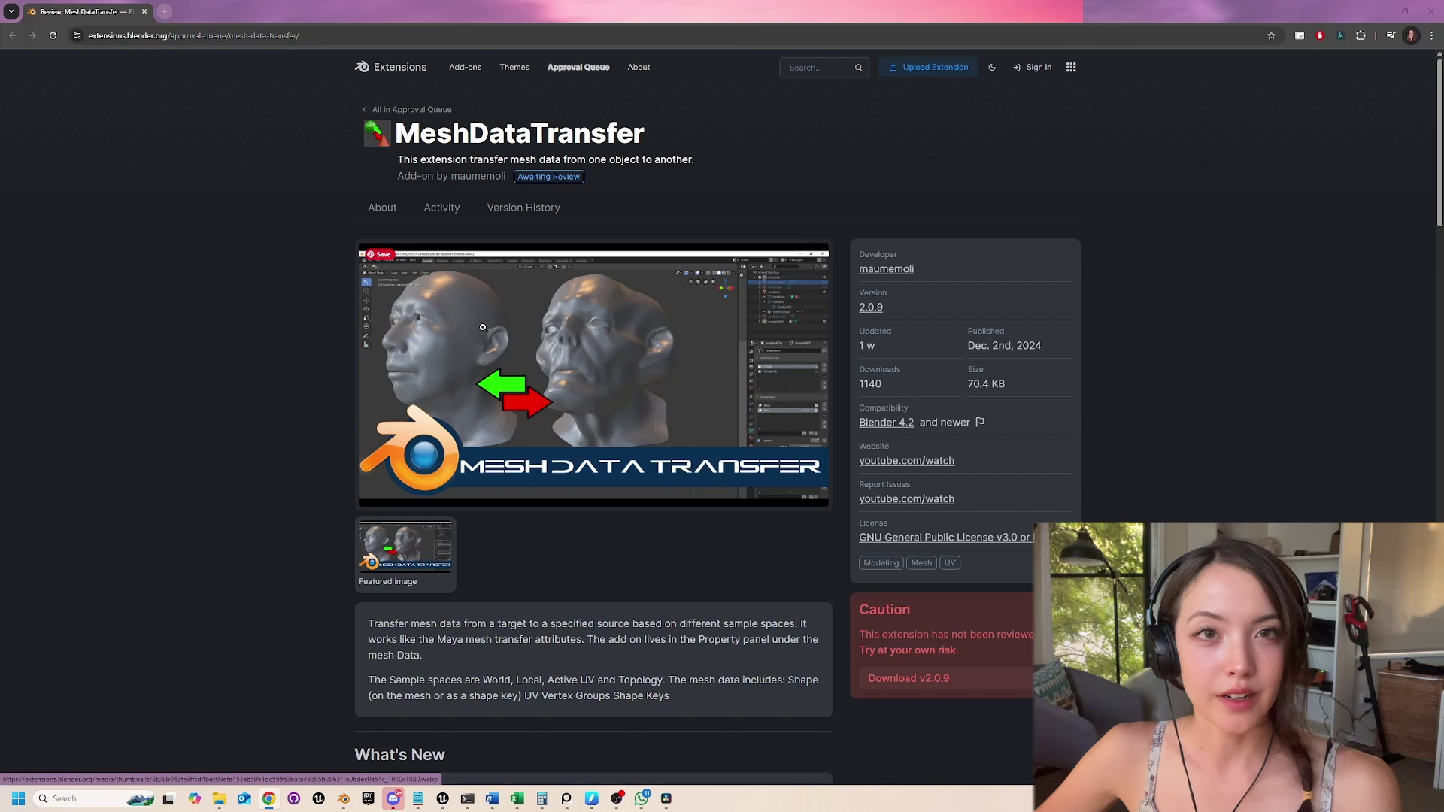
# Review the MeshDataTransfer extension page, switch to Blender and open its Preferences.
pyautogui.scroll(-3, 486, 351)
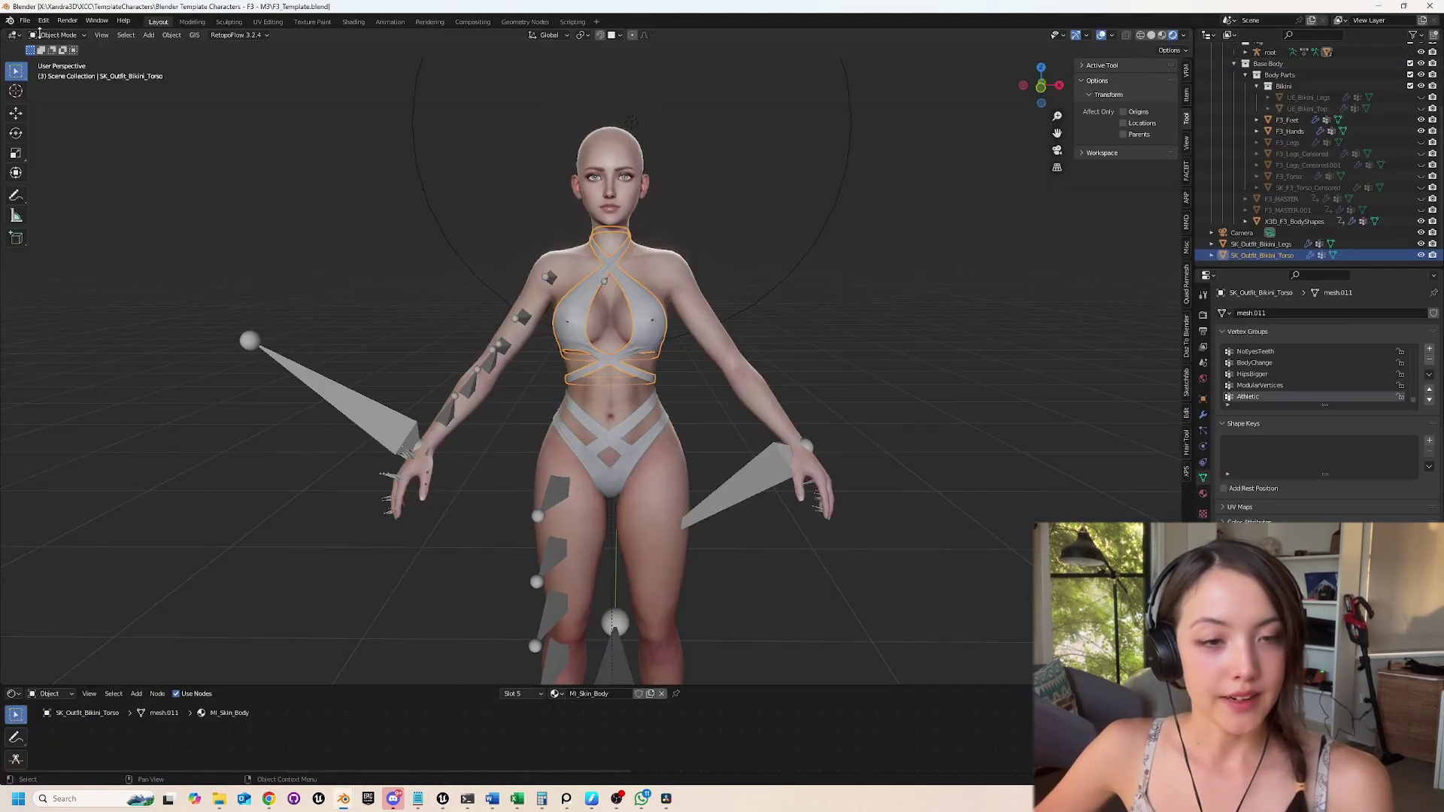
pyautogui.click(25, 20)
pyautogui.moveTo(44, 21)
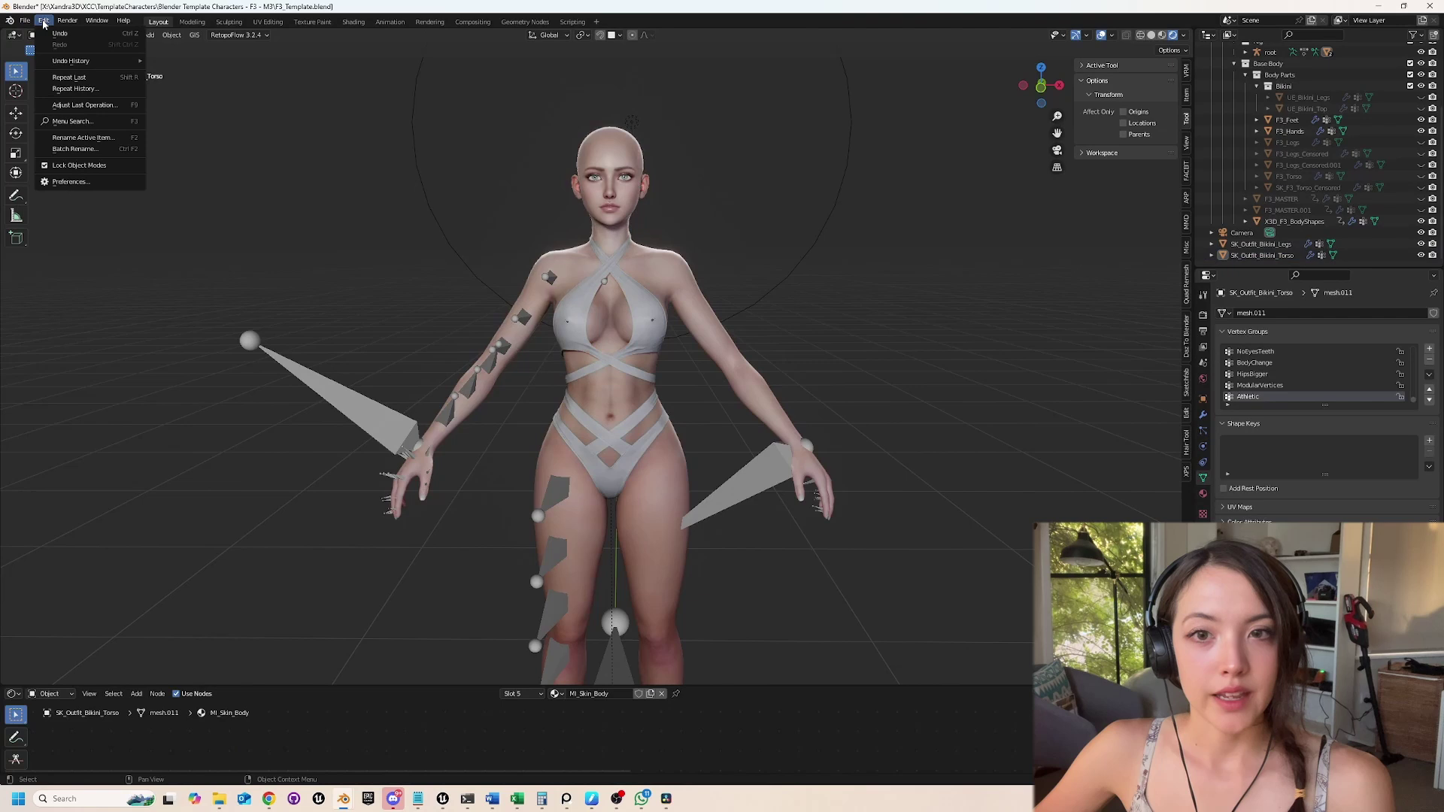
pyautogui.click(71, 181)
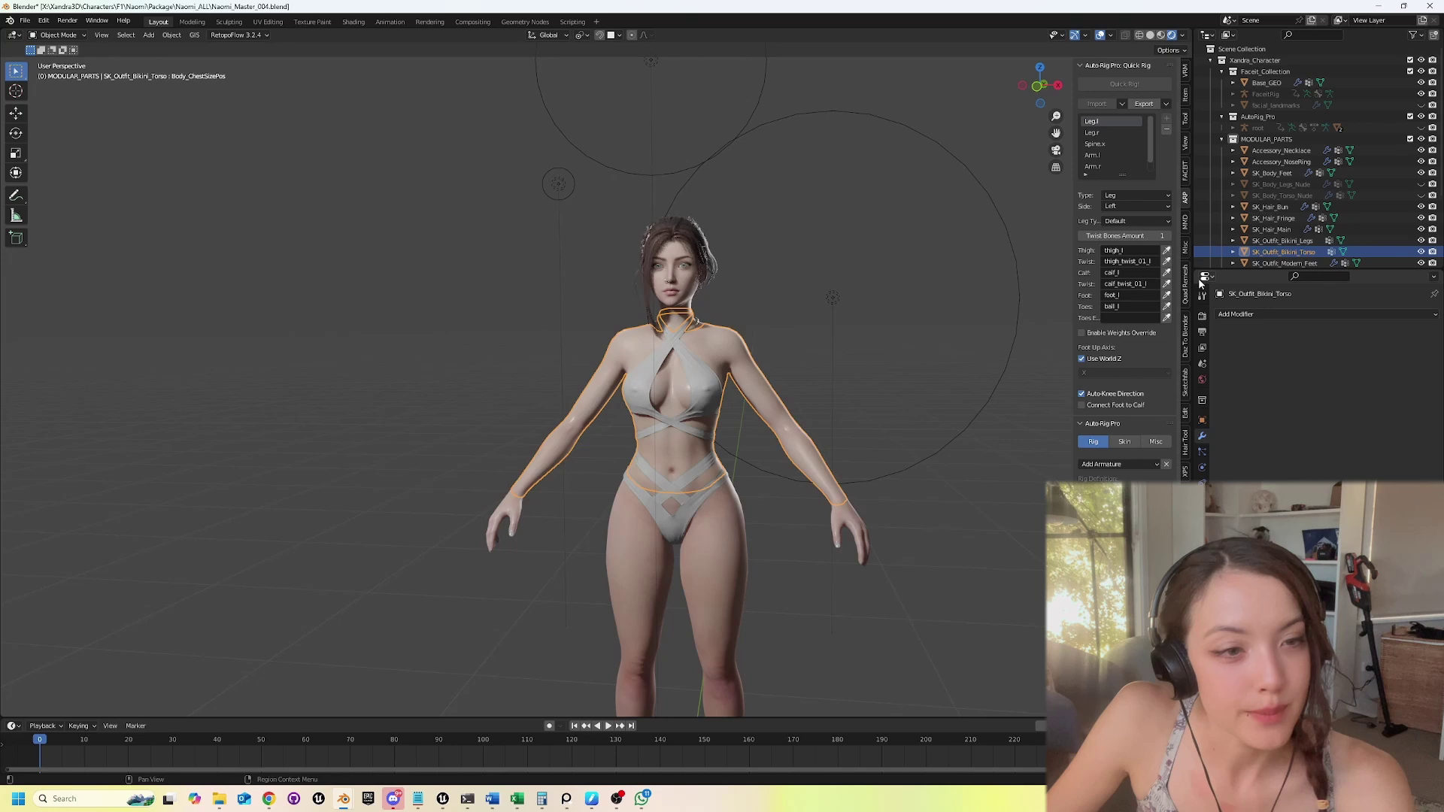
# Select the SK_Outfit_Bikini_Legs and SK_Outfit_Bikini_Torso objects in the Naomi_Master_004 file and copy them.
pyautogui.click(866, 309)
pyautogui.moveTo(866, 308); pyautogui.dragTo(783, 373, button='middle')
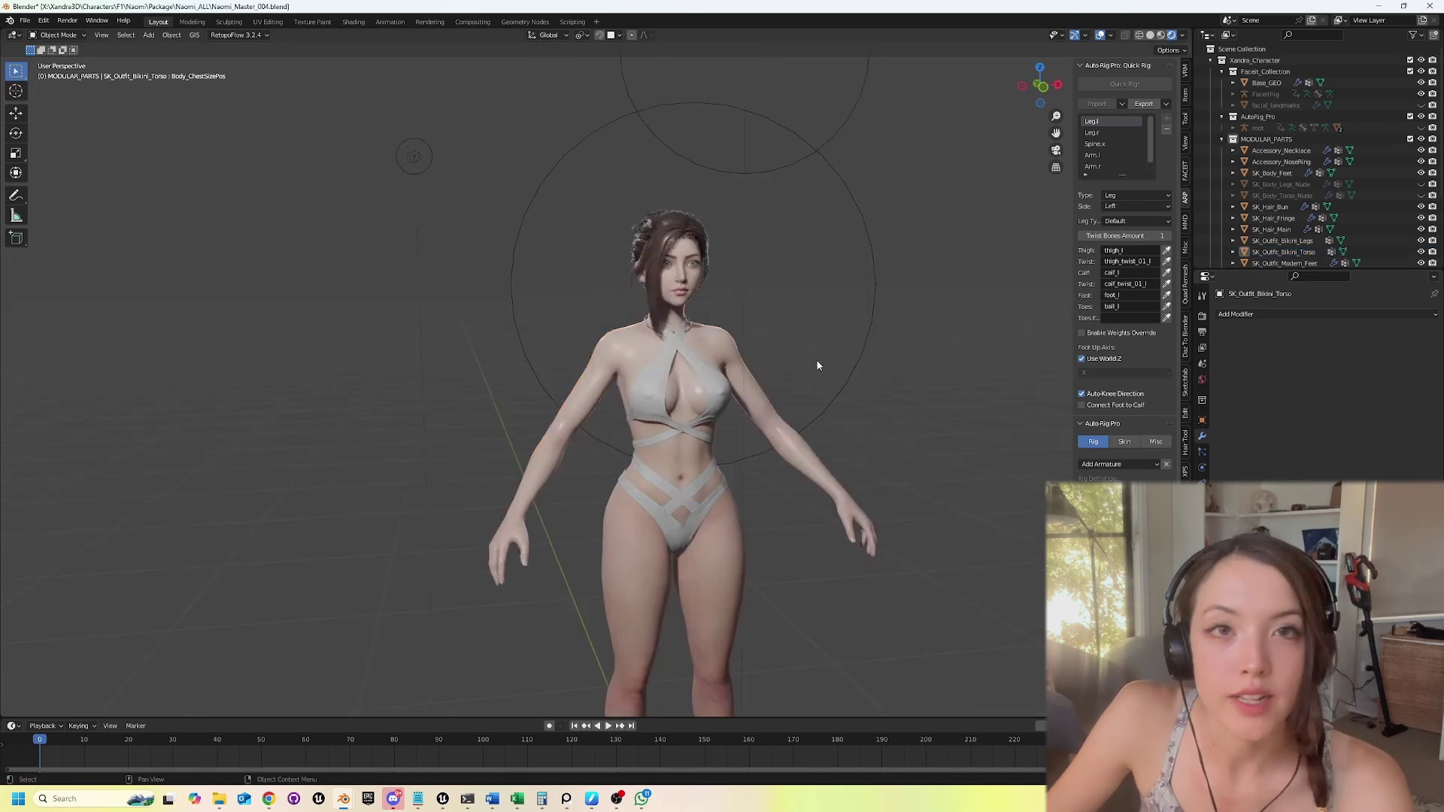
pyautogui.moveTo(894, 416); pyautogui.dragTo(888, 390, button='middle')
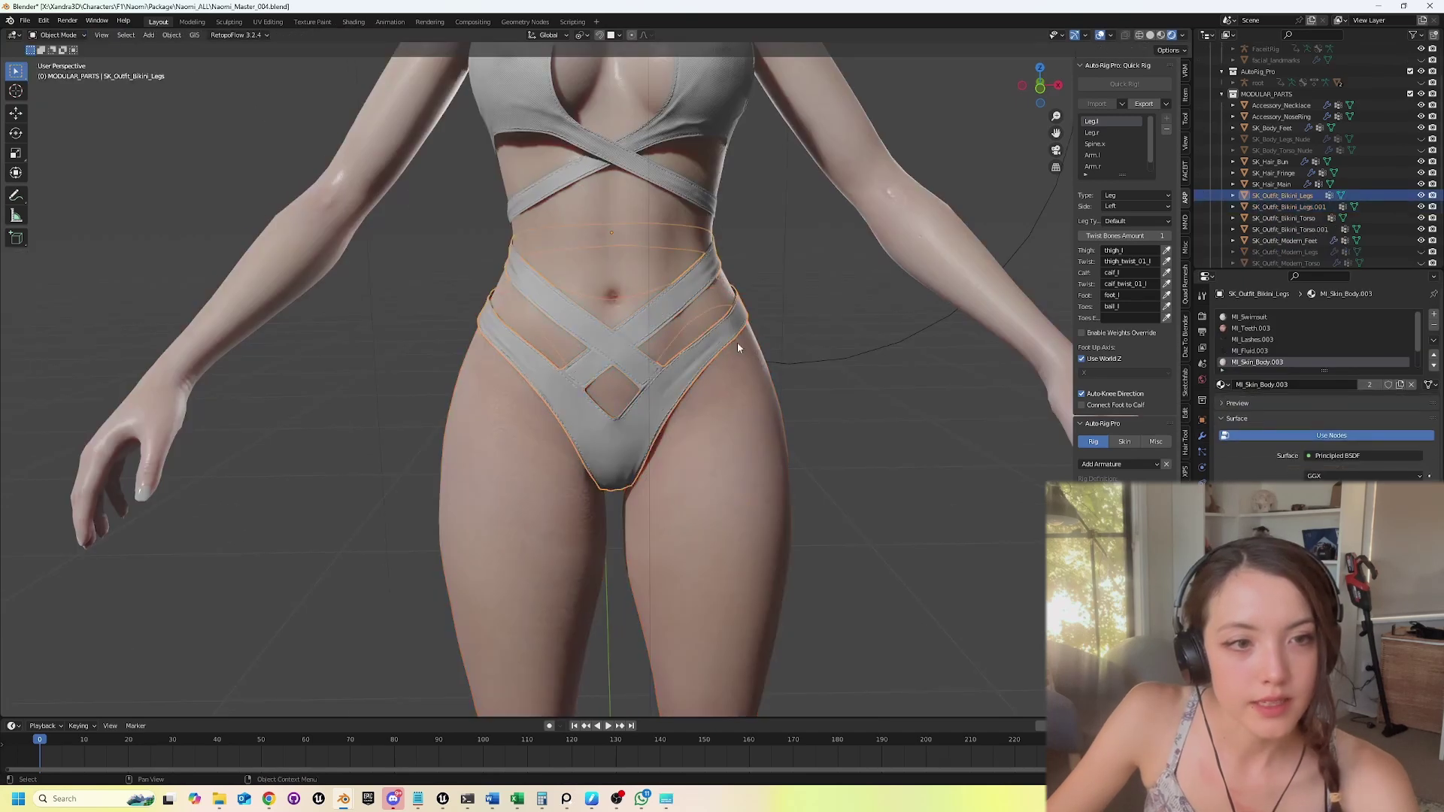
pyautogui.scroll(-3, 737, 347)
pyautogui.keyDown('shift'); pyautogui.moveTo(737, 346); pyautogui.dragTo(707, 450, button='middle'); pyautogui.keyUp('shift')
pyautogui.keyDown('shift'); pyautogui.click(612, 291); pyautogui.keyUp('shift')
pyautogui.moveTo(737, 372); pyautogui.dragTo(676, 423, button='middle')
pyautogui.hotkey('ctrl', 'c')
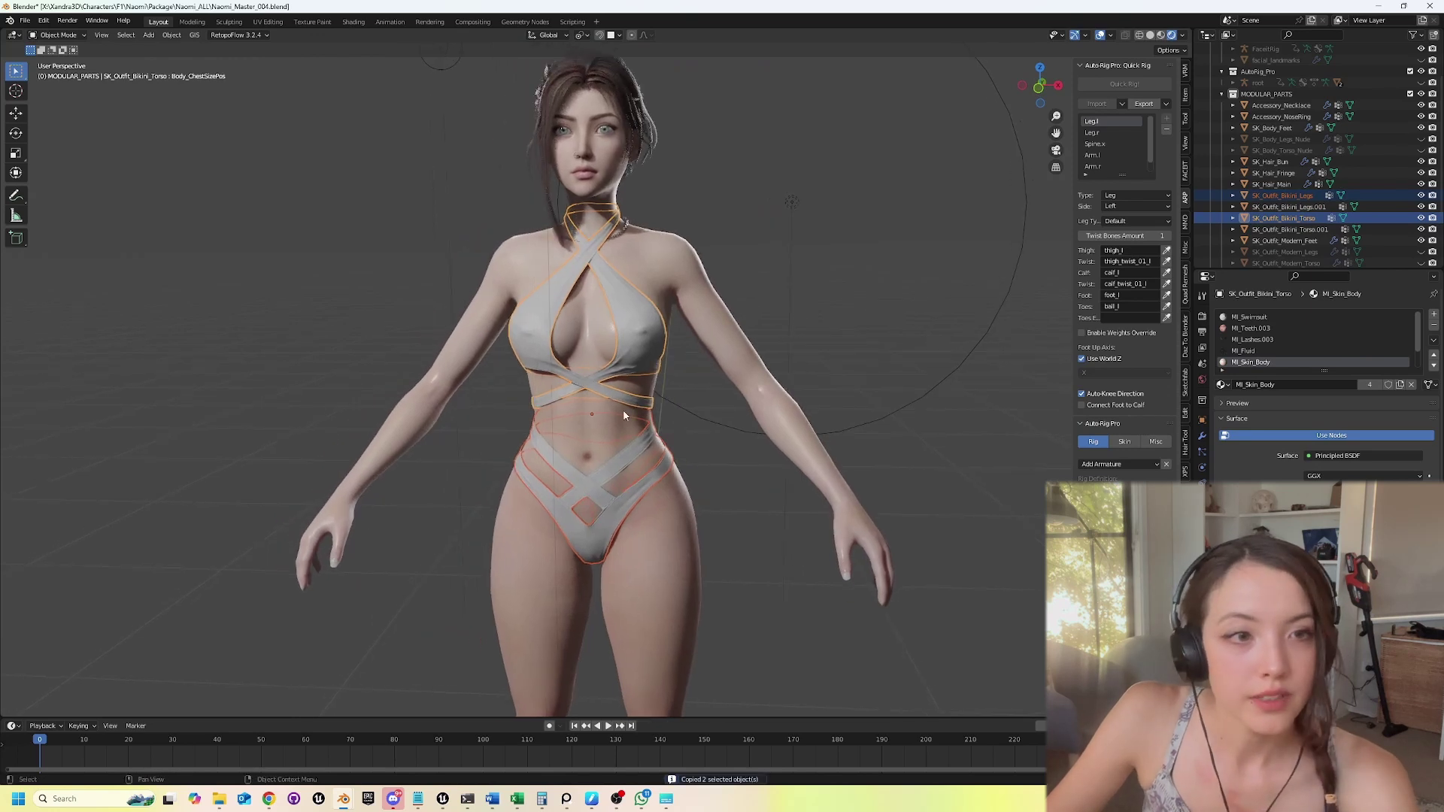
# Switch to the F3_Template file and paste the copied bikini pieces into the scene.
pyautogui.click(1378, 6)
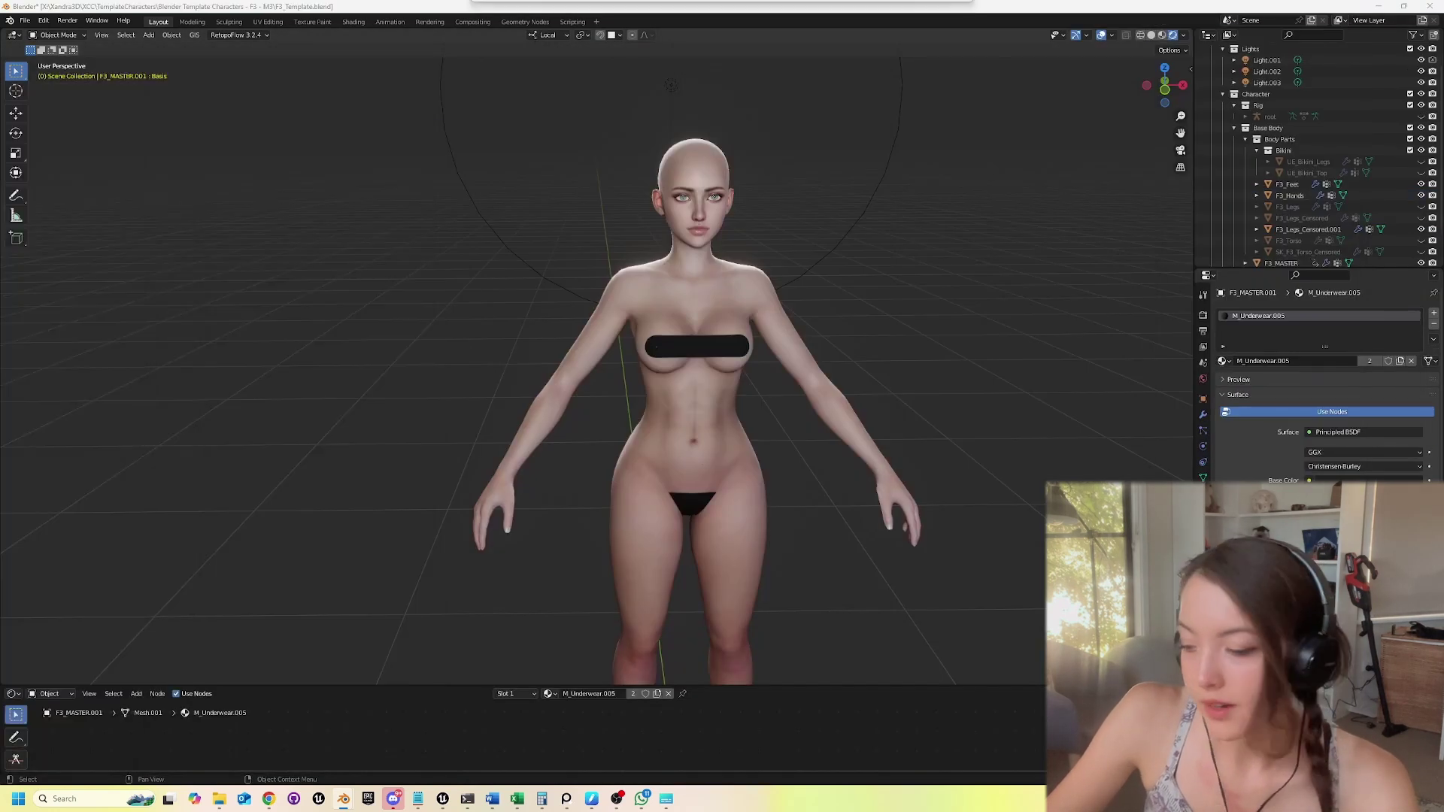
pyautogui.scroll(-3, 779, 442)
pyautogui.keyDown('shift'); pyautogui.moveTo(779, 442); pyautogui.dragTo(702, 311, button='middle'); pyautogui.keyUp('shift')
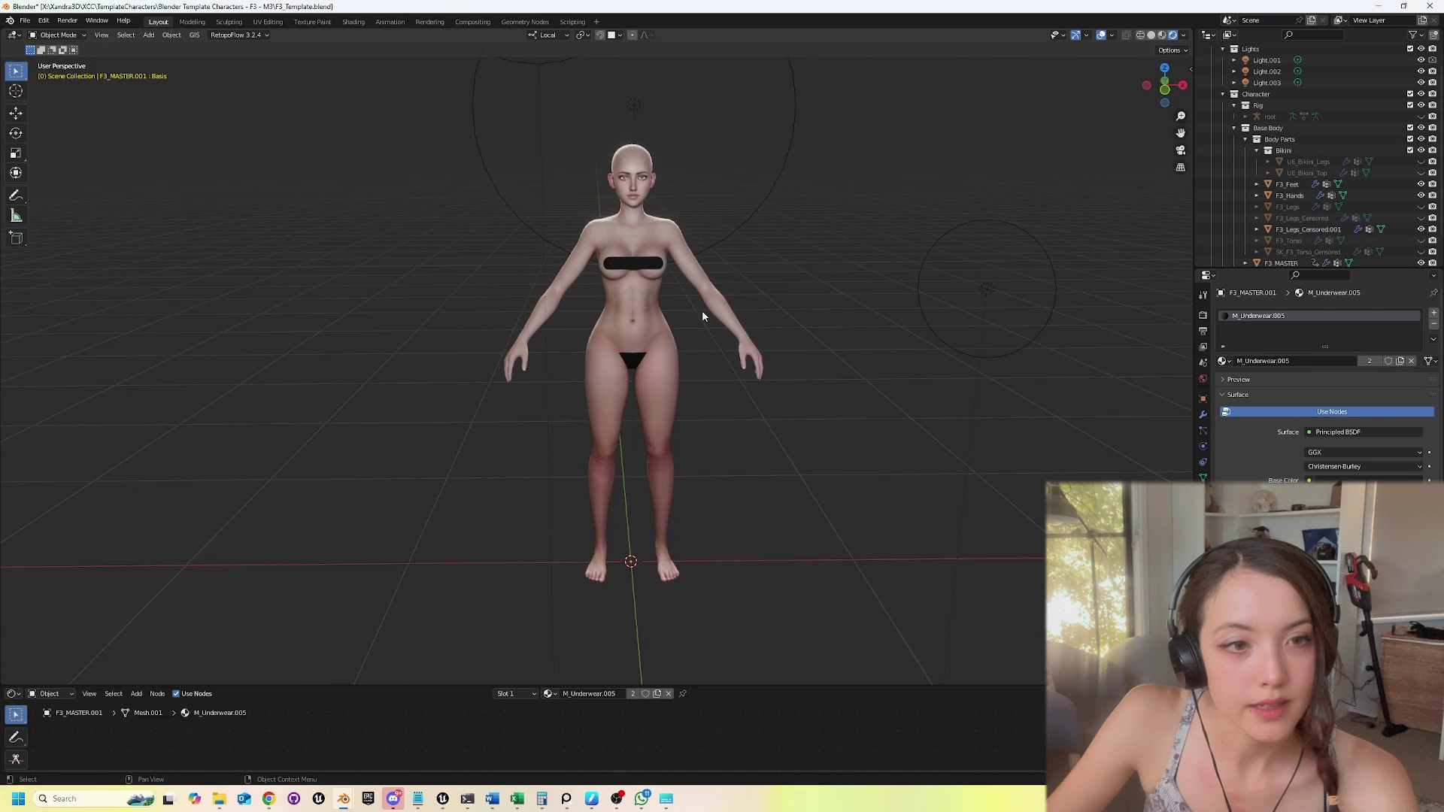
pyautogui.hotkey('ctrl', 'v')
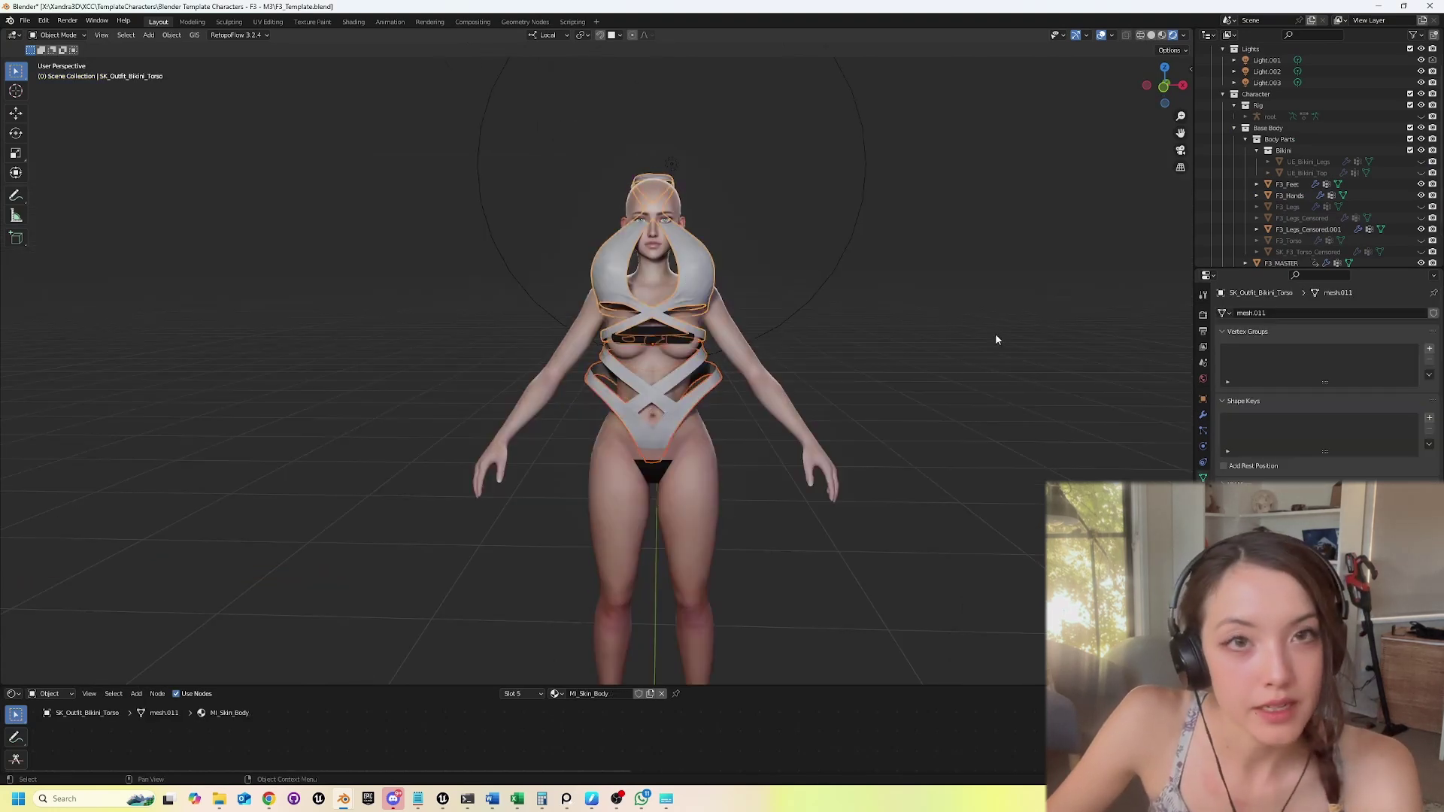
# Scale the pasted bikini pieces down to about 0.81 and move them onto the template body.
pyautogui.press('s')
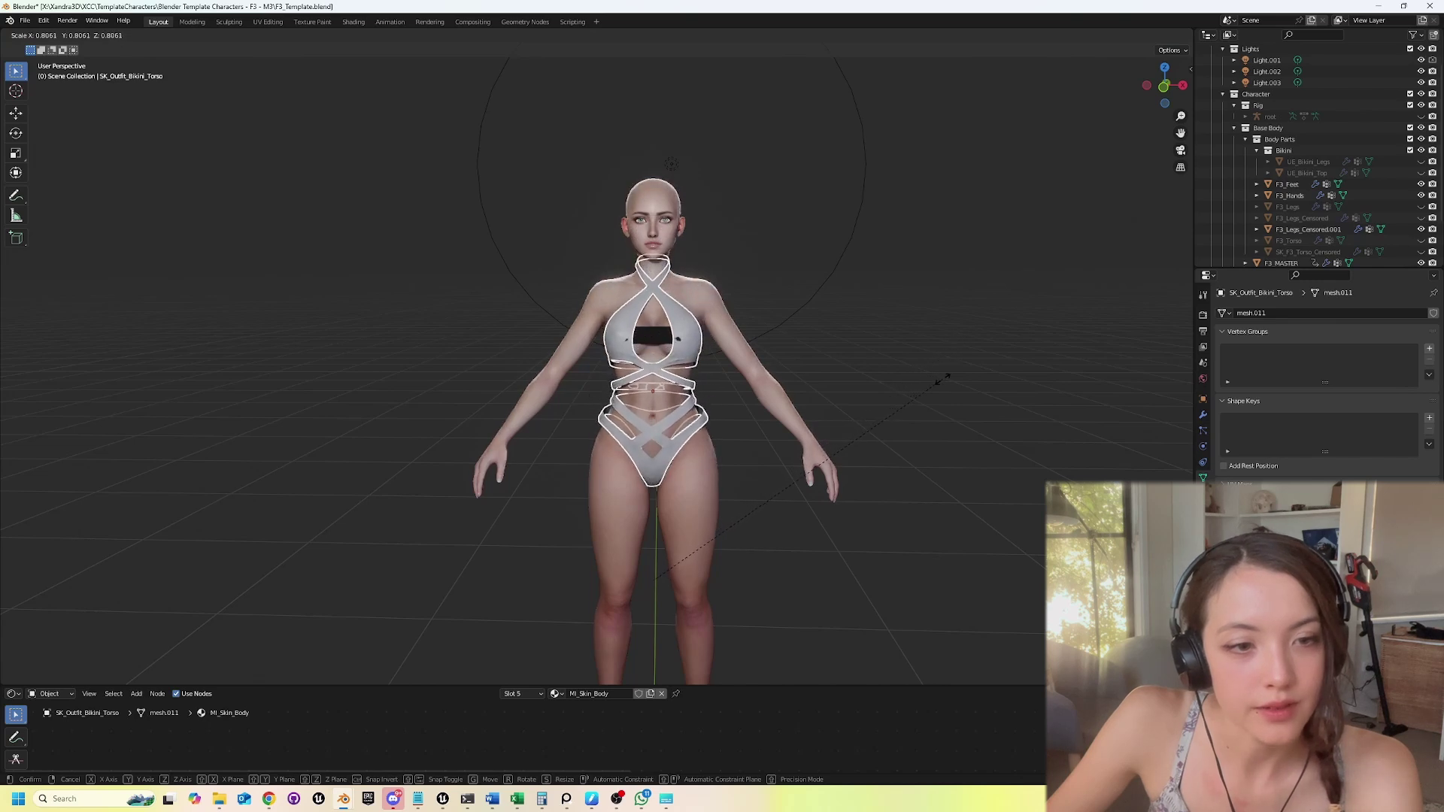
pyautogui.click(946, 384)
pyautogui.moveTo(945, 384); pyautogui.dragTo(846, 379, button='middle')
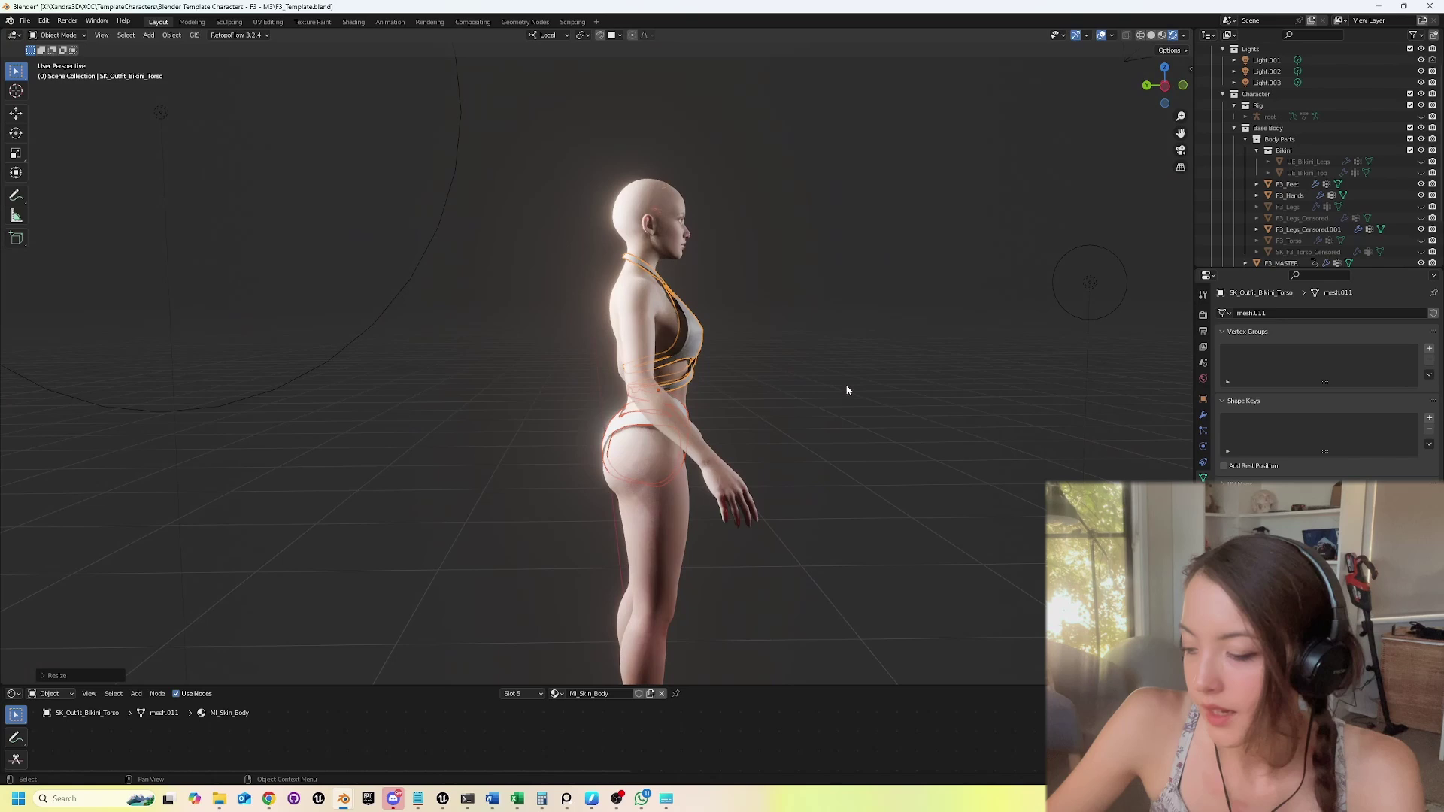
pyautogui.press('g')
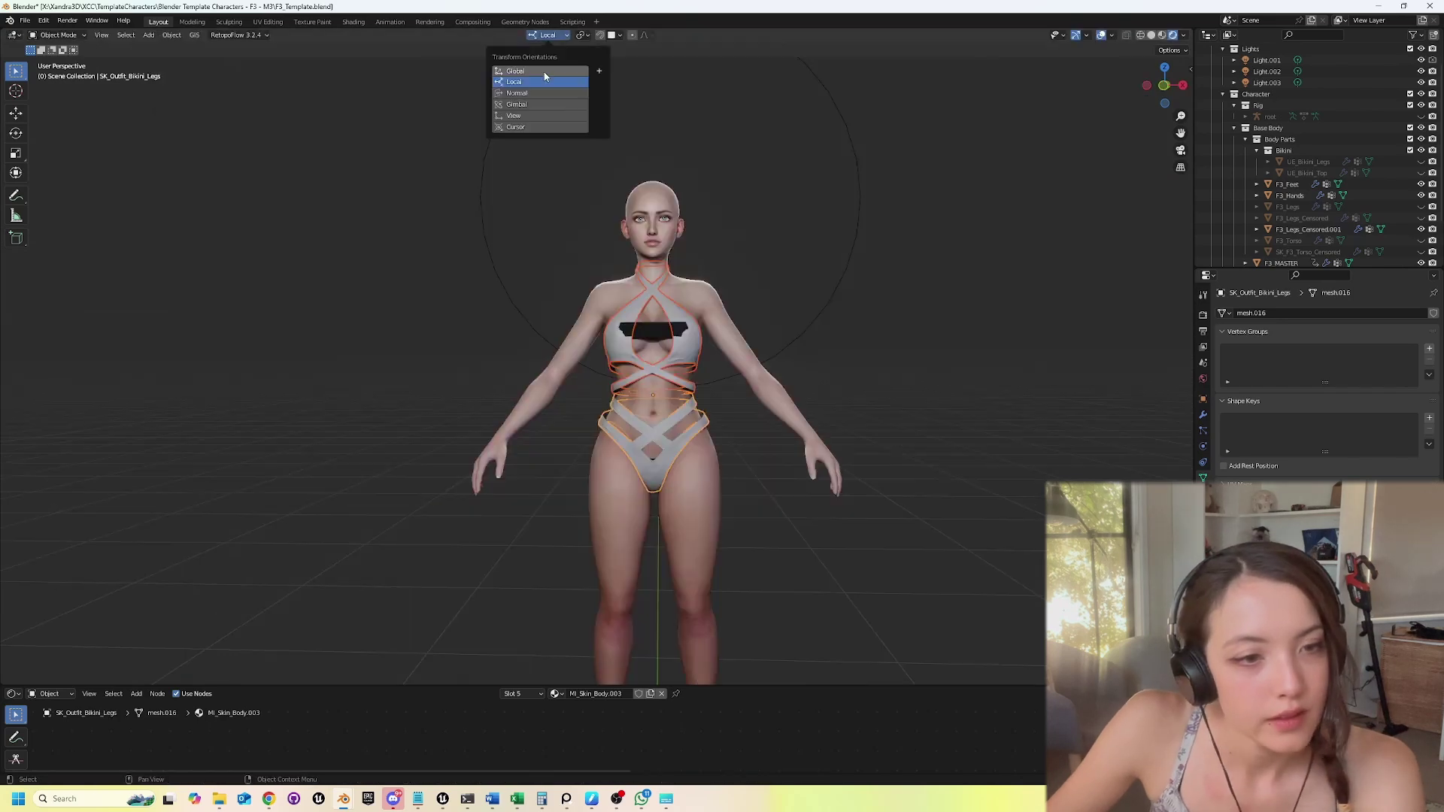
pyautogui.click(545, 70)
# Rotate the bikini pieces about the global Z axis to line them up with the body.
pyautogui.press('r')
pyautogui.press('z')
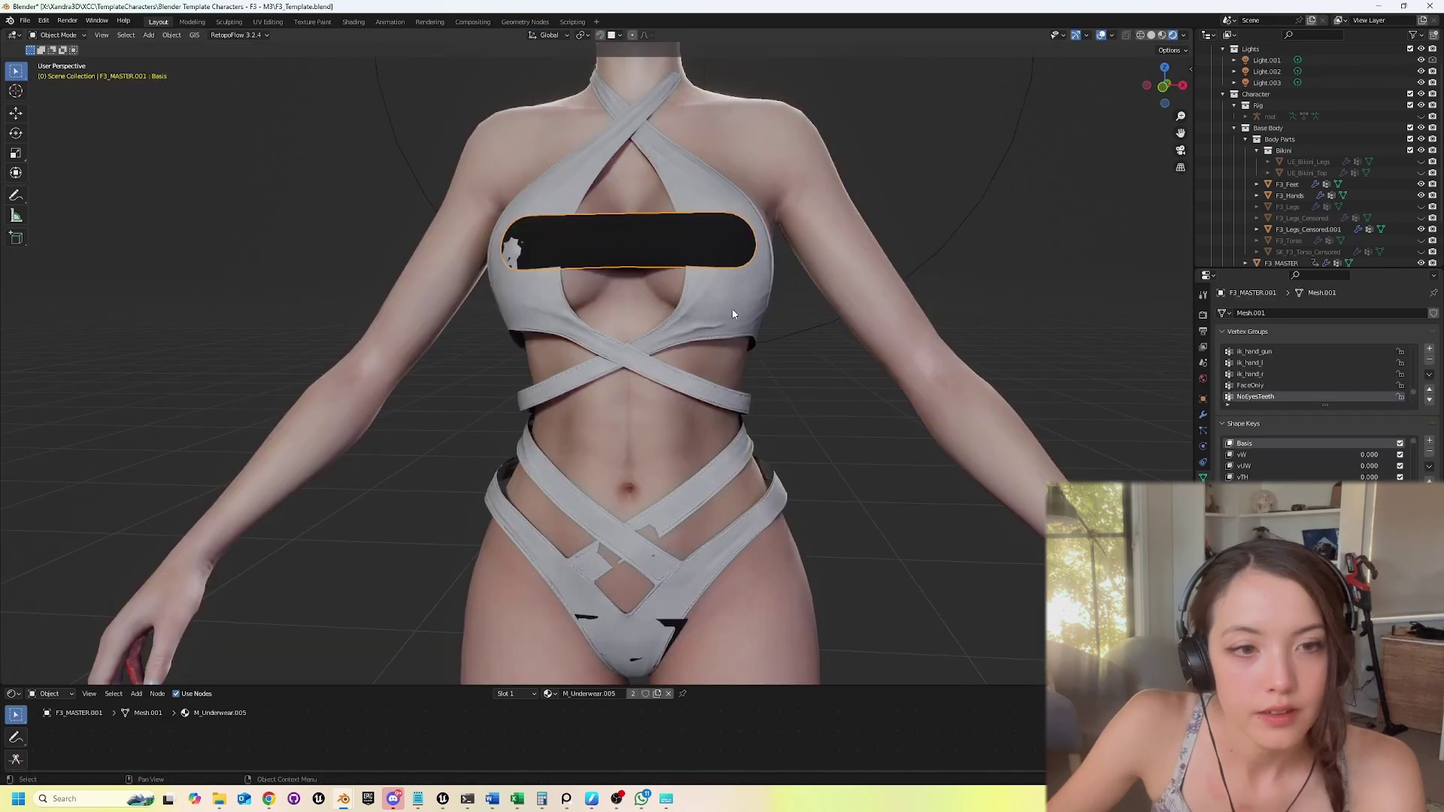
pyautogui.click(732, 313)
# In Sculpt Mode, reshape SK_Outfit_Bikini_Torso with an enlarged Elastic Deform brush so the top covers the chest and its straps fit the torso.
pyautogui.moveTo(895, 368); pyautogui.dragTo(751, 378, button='middle')
pyautogui.click(59, 34)
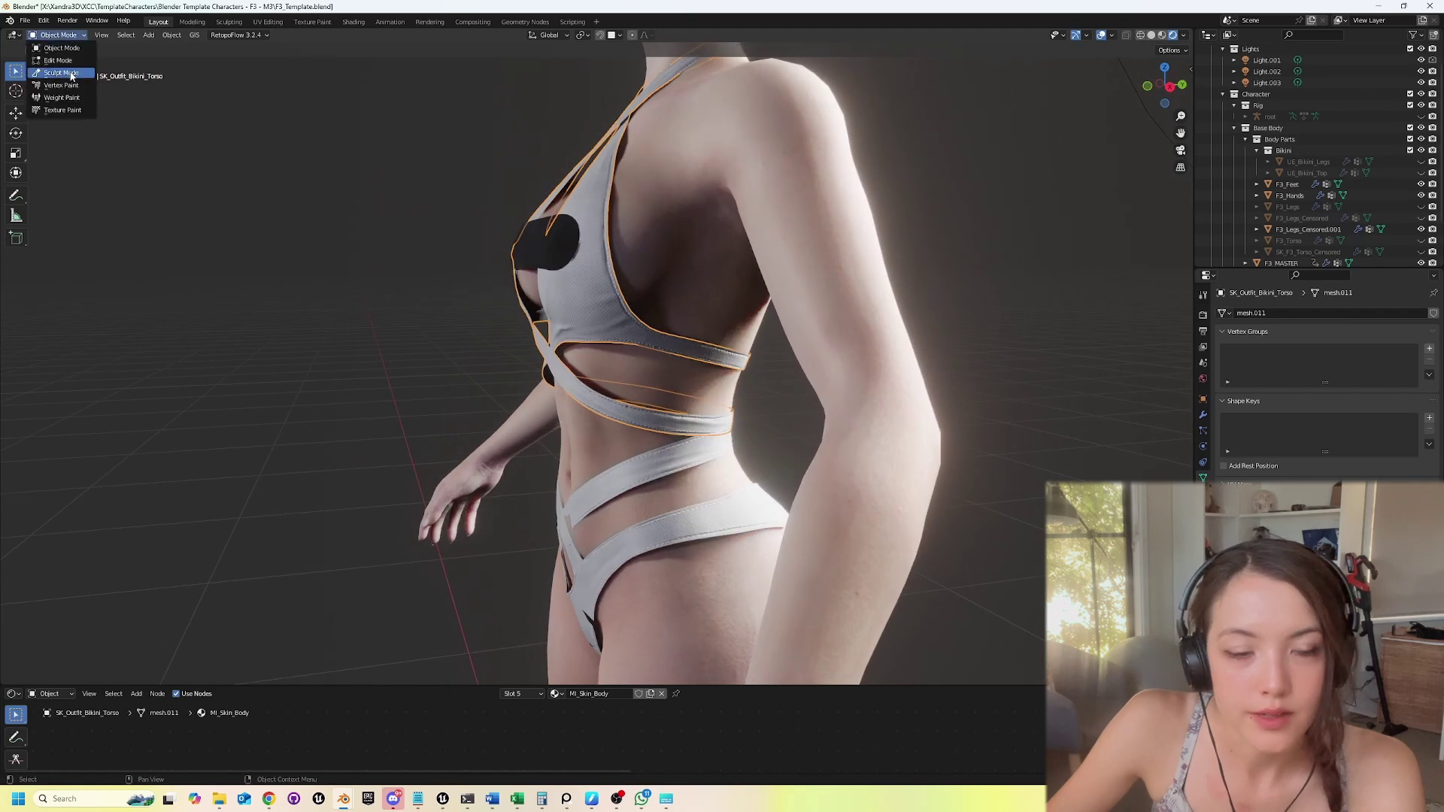
pyautogui.click(72, 73)
pyautogui.moveTo(951, 393)
pyautogui.mouseDown(button='middle')
pyautogui.moveTo(974, 83)
pyautogui.moveTo(987, 116)
pyautogui.mouseUp(button='middle')
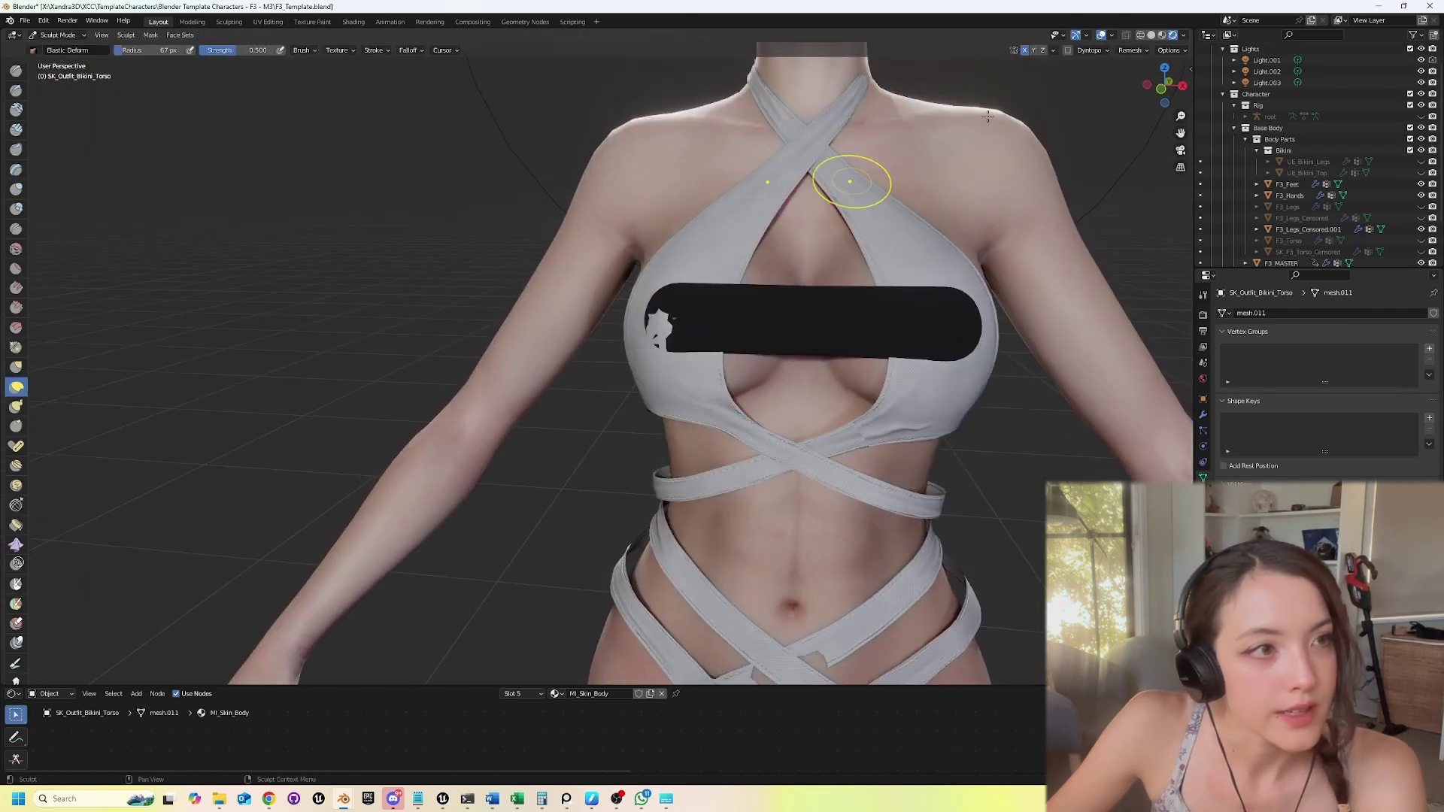
pyautogui.moveTo(872, 343); pyautogui.dragTo(820, 372, button='middle')
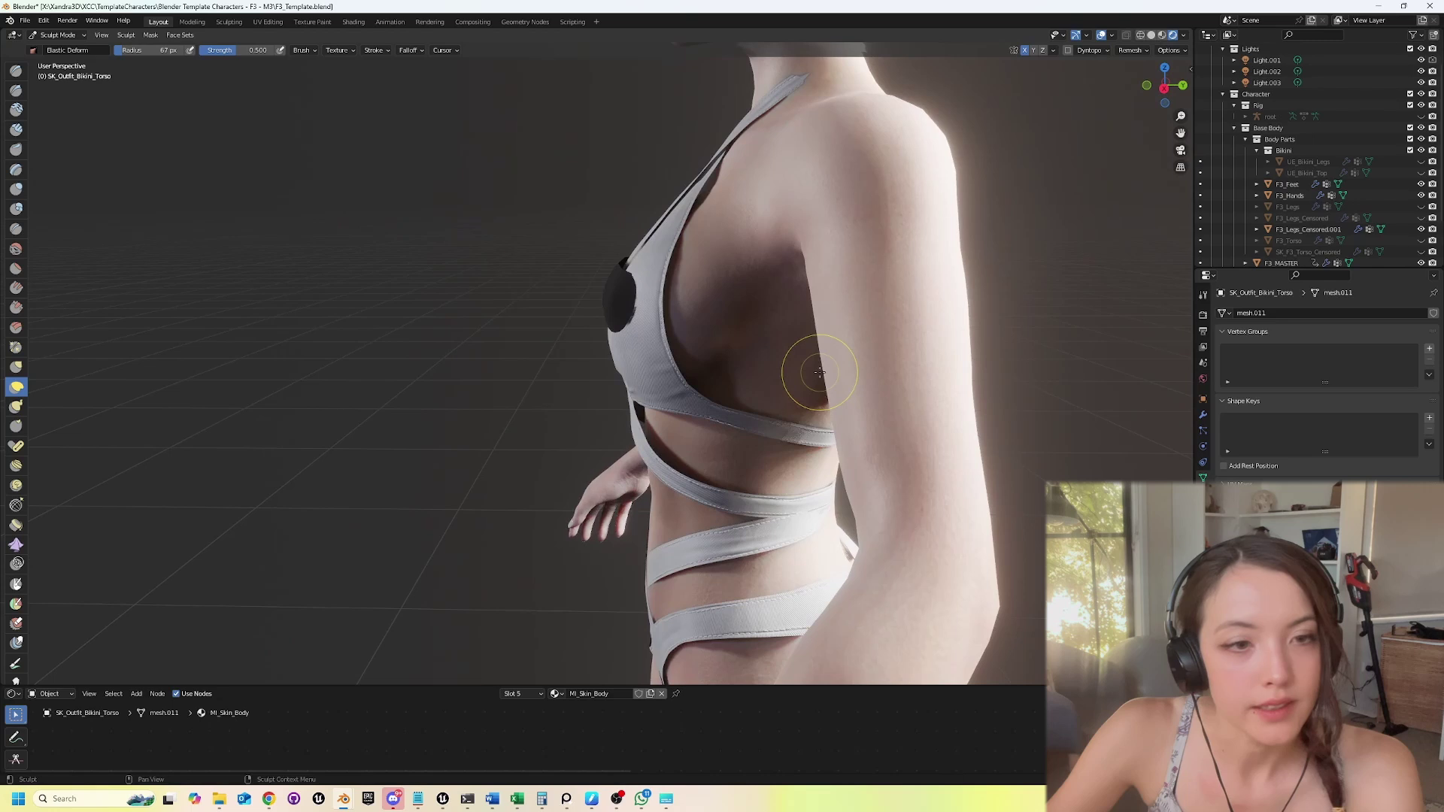
pyautogui.press(']')
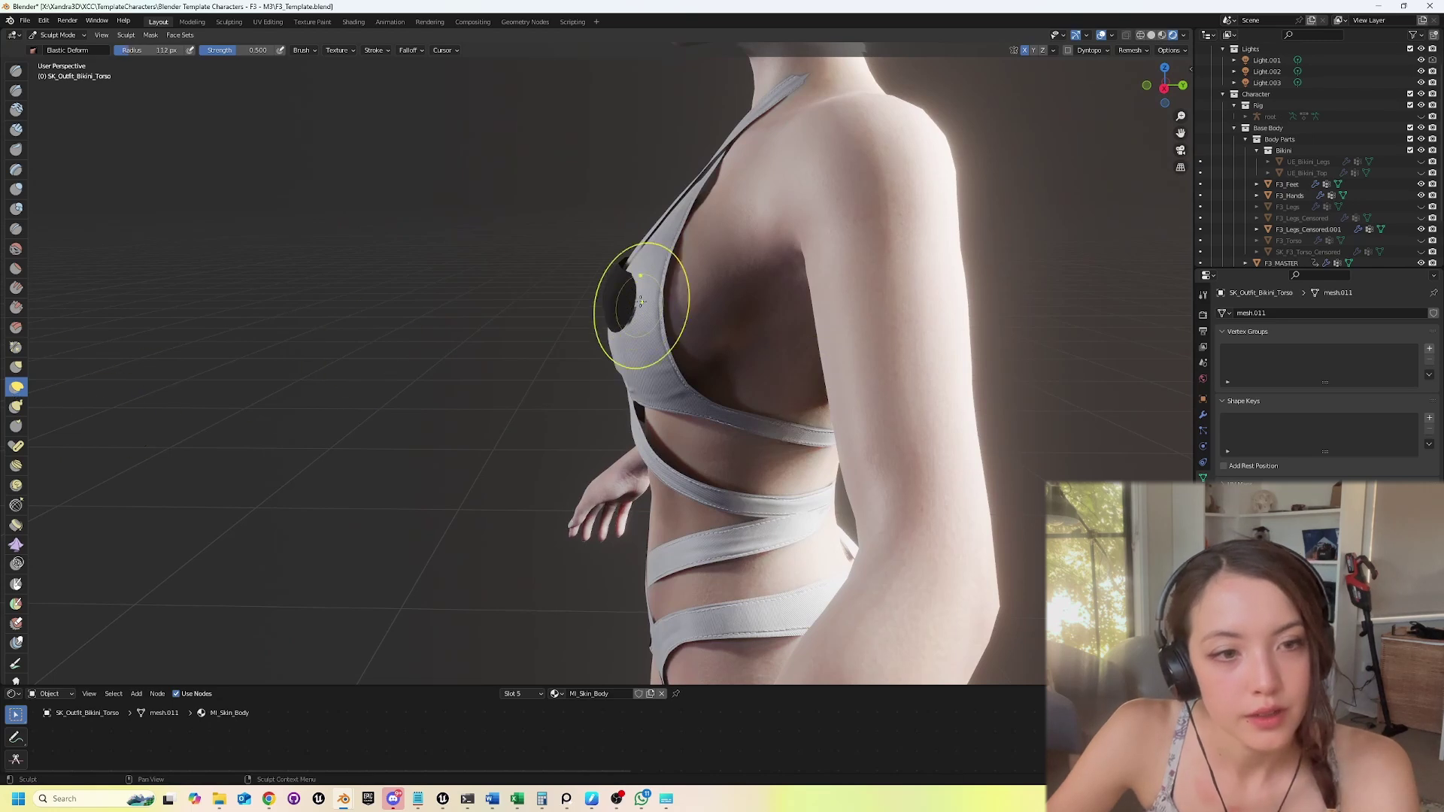
pyautogui.moveTo(640, 301)
pyautogui.mouseDown()
pyautogui.moveTo(621, 305)
pyautogui.moveTo(618, 339)
pyautogui.mouseUp()
pyautogui.press(']')
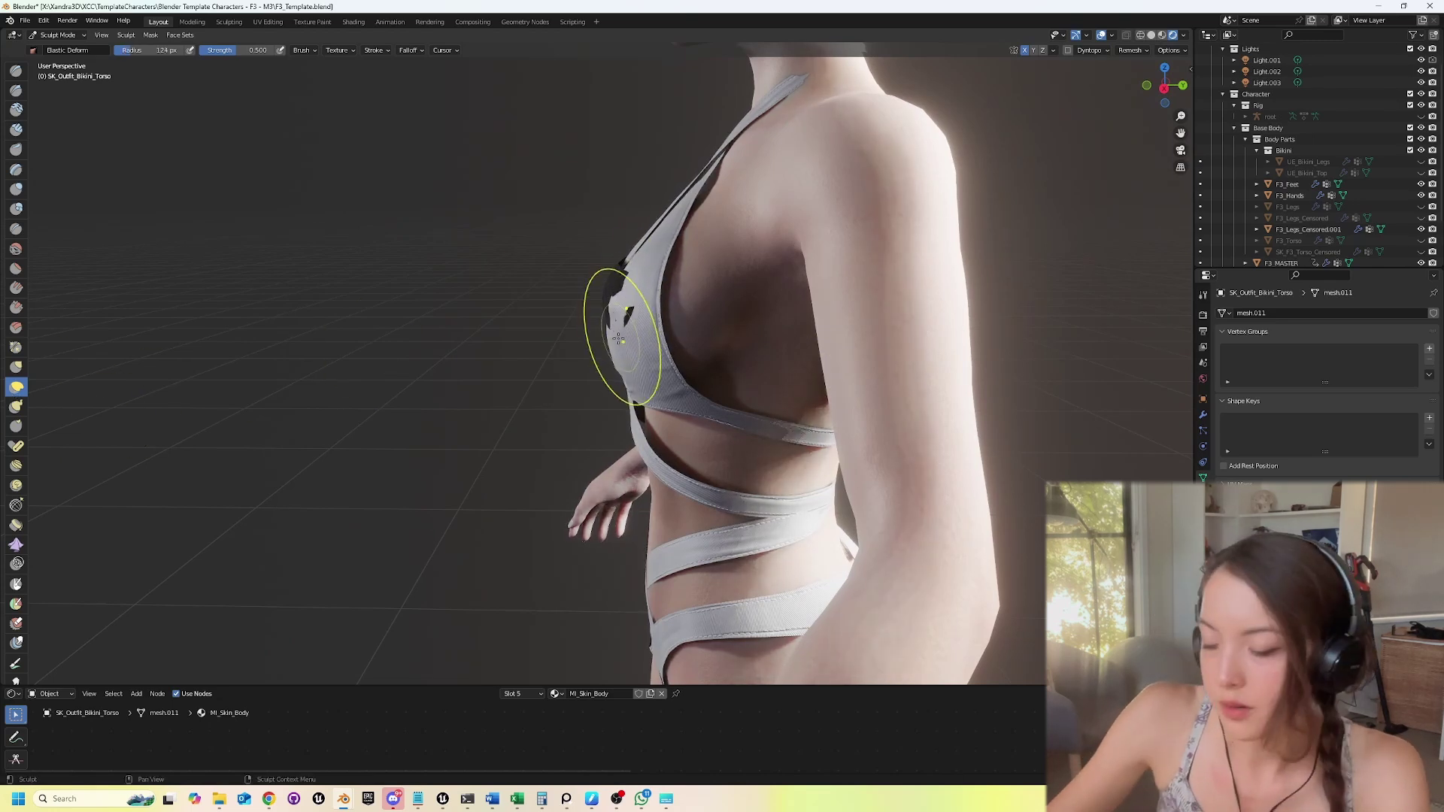
pyautogui.moveTo(639, 325); pyautogui.dragTo(657, 529, button='middle')
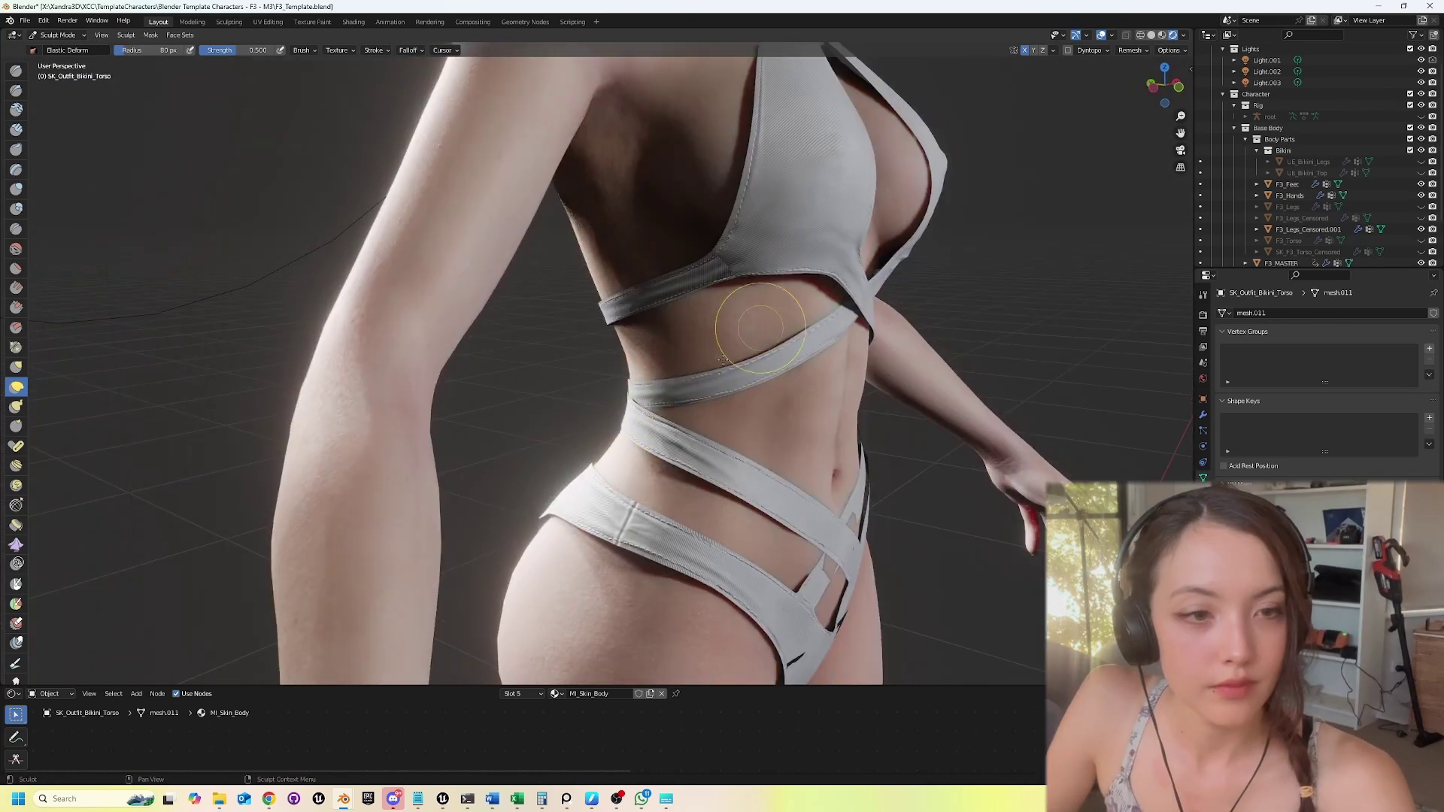
pyautogui.moveTo(722, 360); pyautogui.dragTo(579, 402, button='middle')
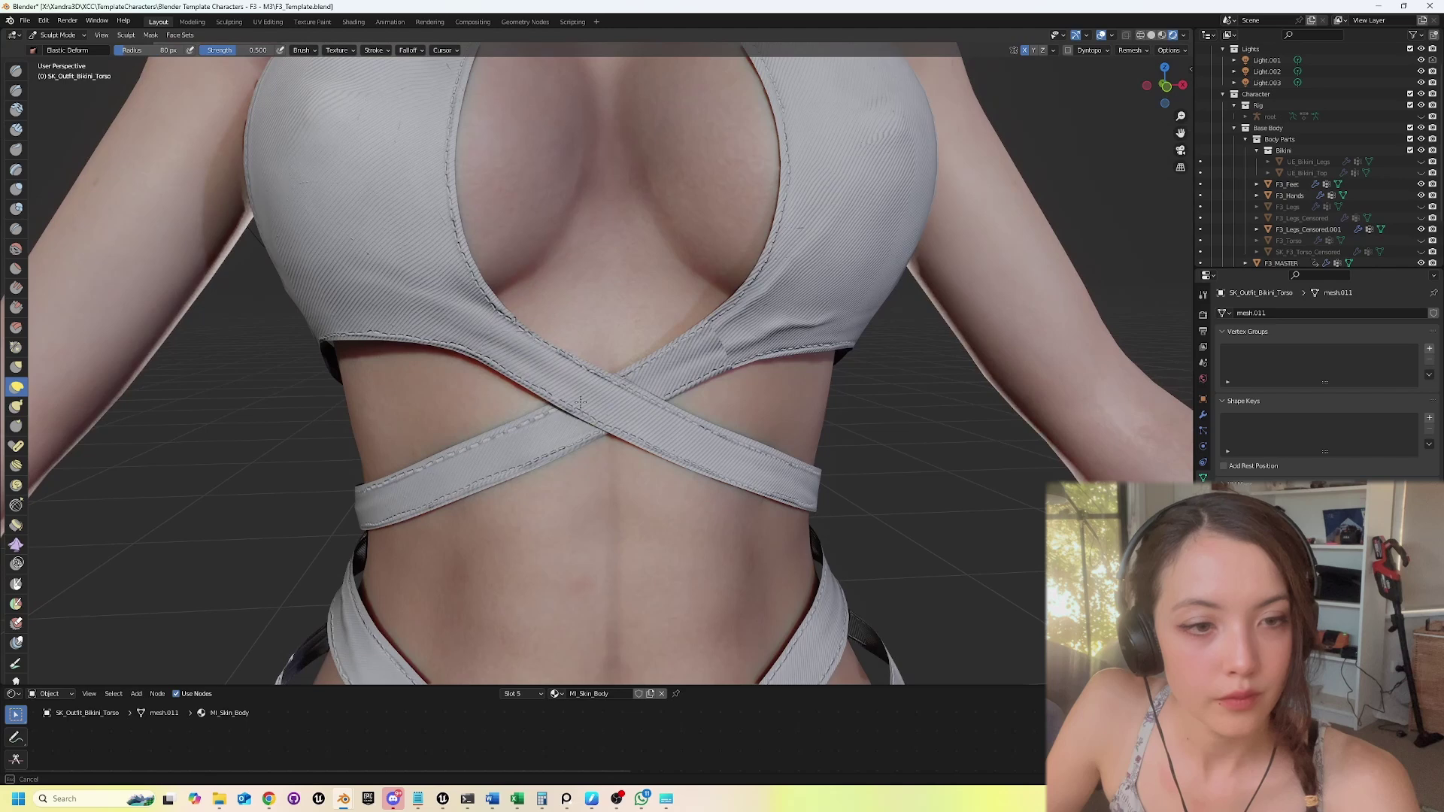
pyautogui.scroll(-6, 632, 422)
# Reshape SK_Outfit_Bikini_Legs with Elastic Deform so its straps and front follow the waist and hips.
pyautogui.keyDown('shift'); pyautogui.moveTo(709, 101); pyautogui.dragTo(602, 251, button='middle'); pyautogui.keyUp('shift')
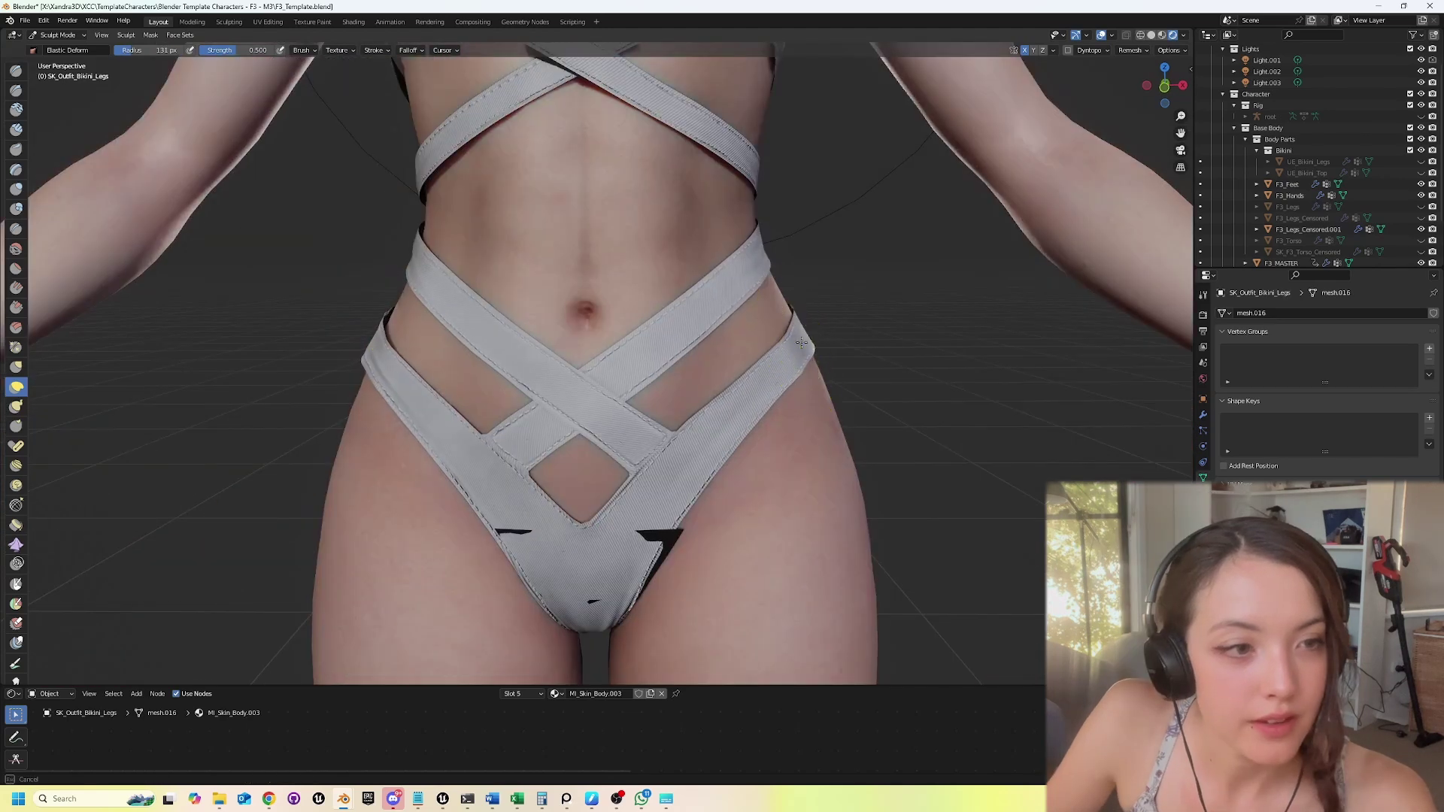
pyautogui.moveTo(1015, 360); pyautogui.dragTo(903, 361, button='middle')
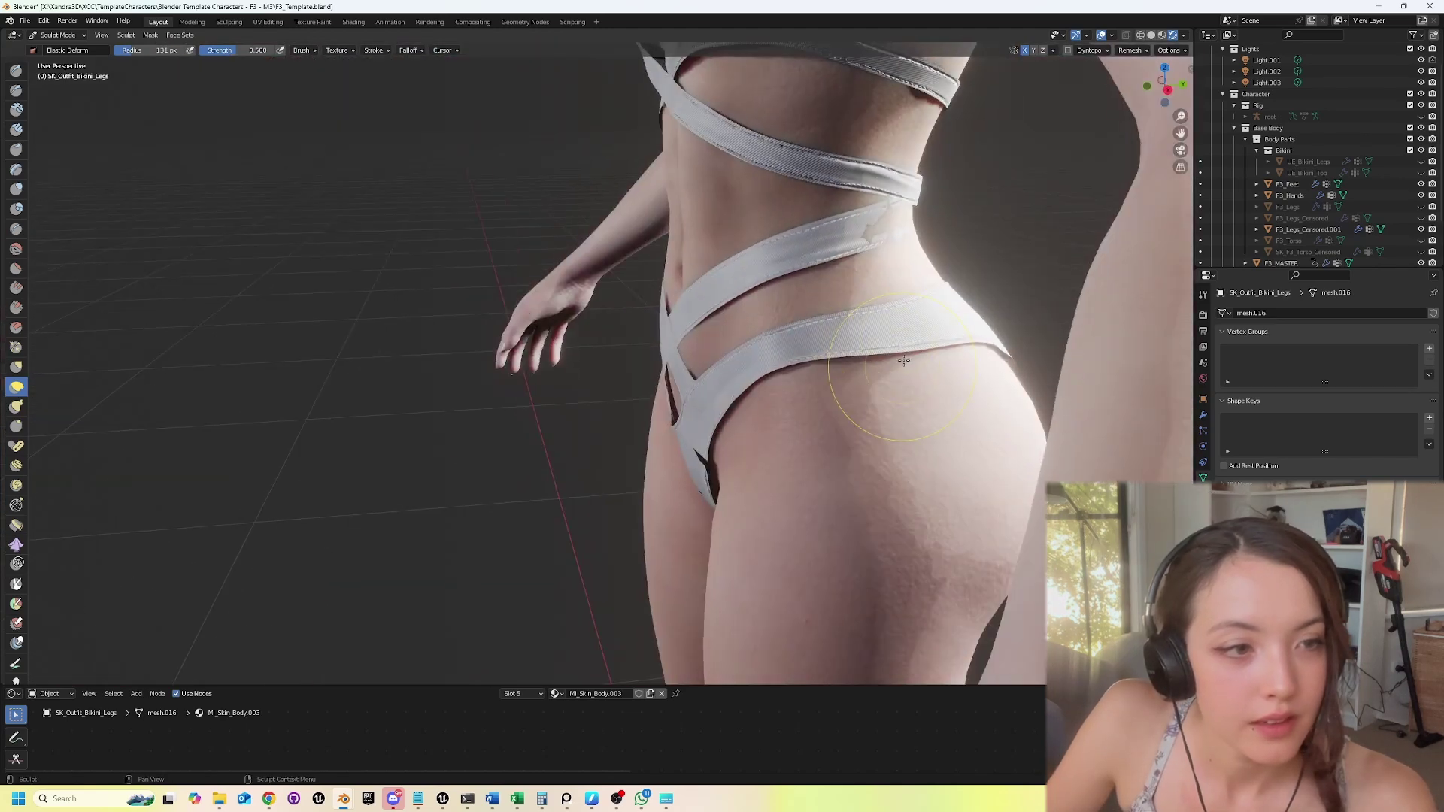
pyautogui.moveTo(854, 318)
pyautogui.mouseDown(button='middle')
pyautogui.moveTo(803, 306)
pyautogui.moveTo(830, 260)
pyautogui.mouseUp(button='middle')
pyautogui.moveTo(747, 488); pyautogui.dragTo(748, 515)
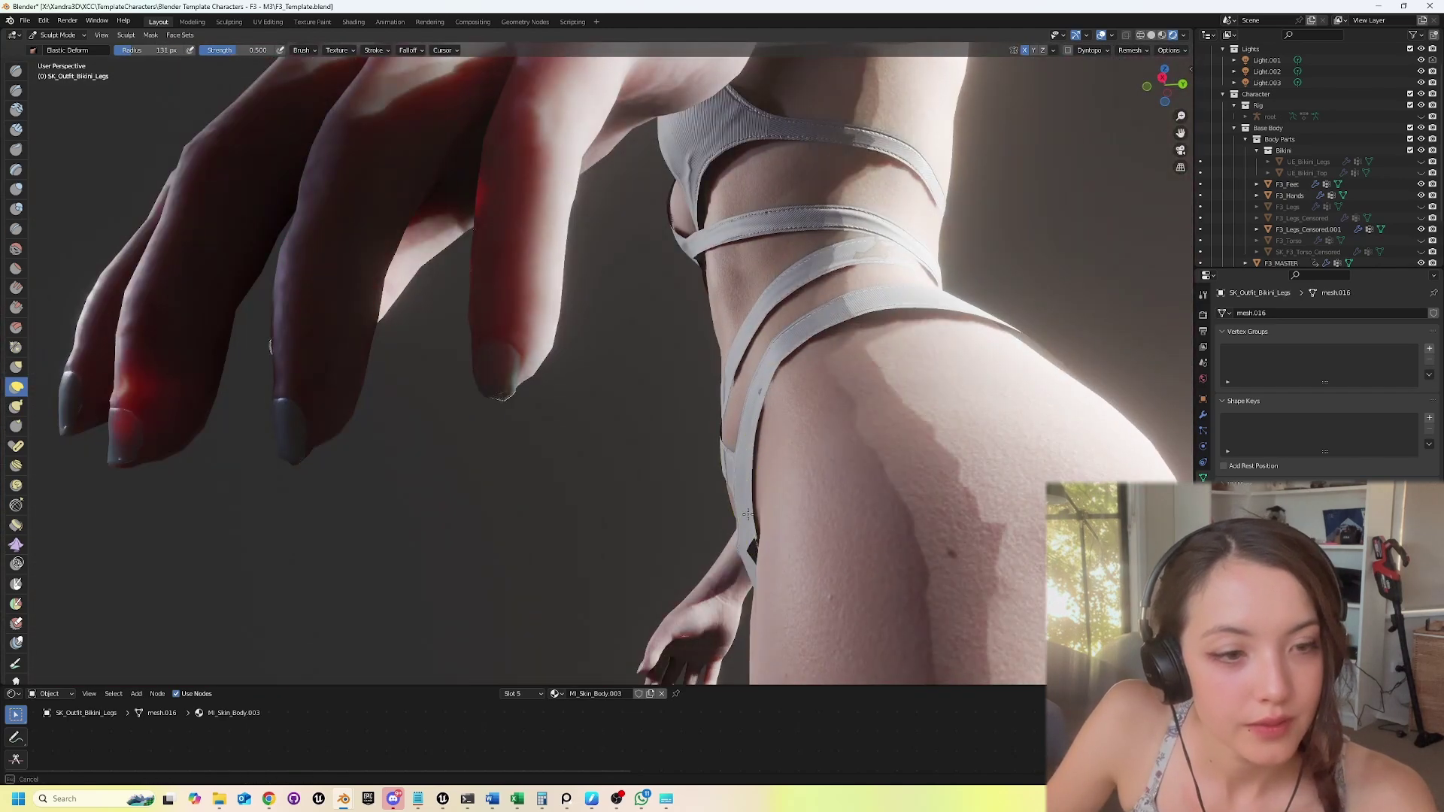
pyautogui.moveTo(747, 514); pyautogui.dragTo(677, 484, button='middle')
pyautogui.moveTo(742, 436); pyautogui.dragTo(515, 306, button='middle')
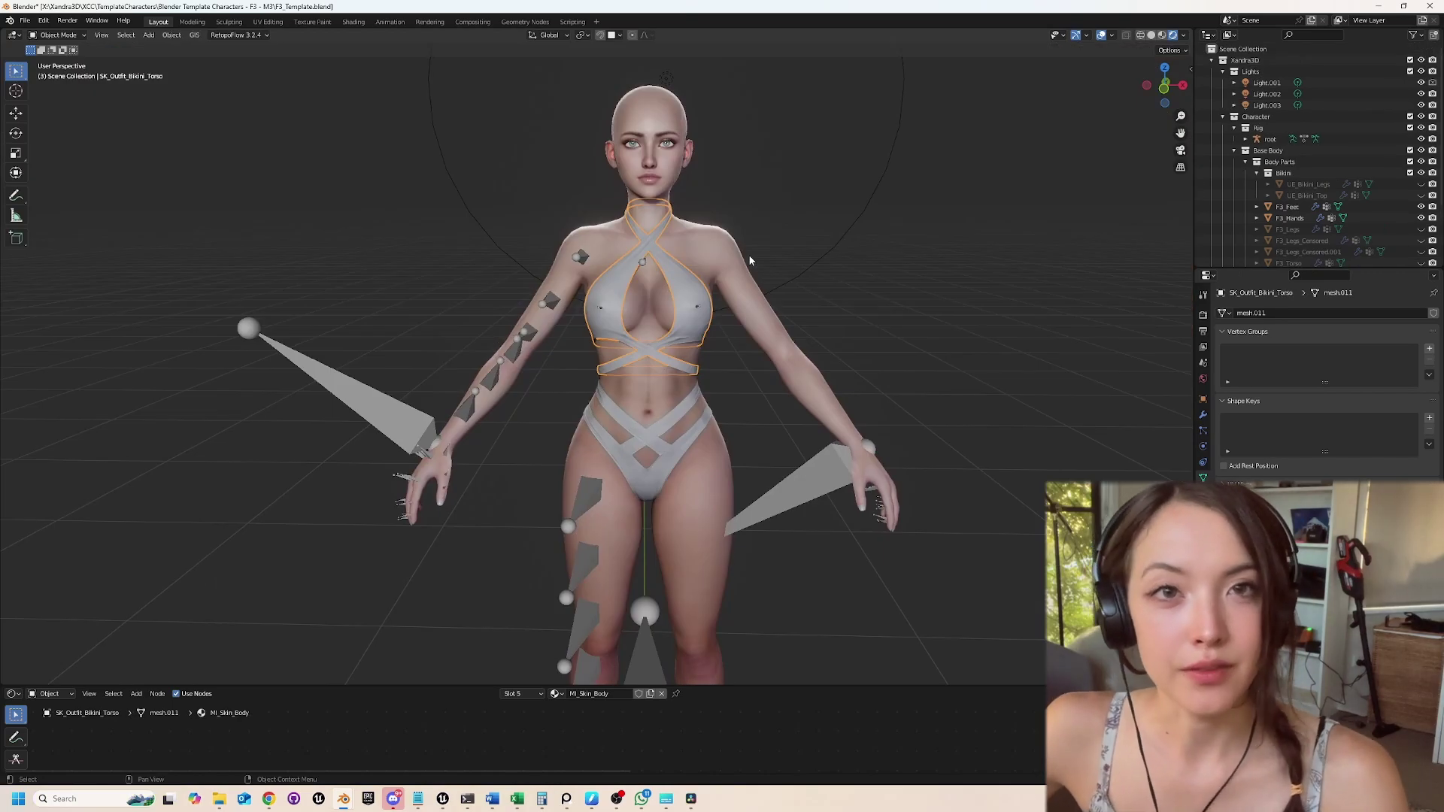
# Parent SK_Outfit_Bikini_Torso to the root armature using Armature Deform With Empty Groups.
pyautogui.keyDown('shift'); pyautogui.moveTo(748, 254); pyautogui.dragTo(779, 251, button='middle'); pyautogui.keyUp('shift')
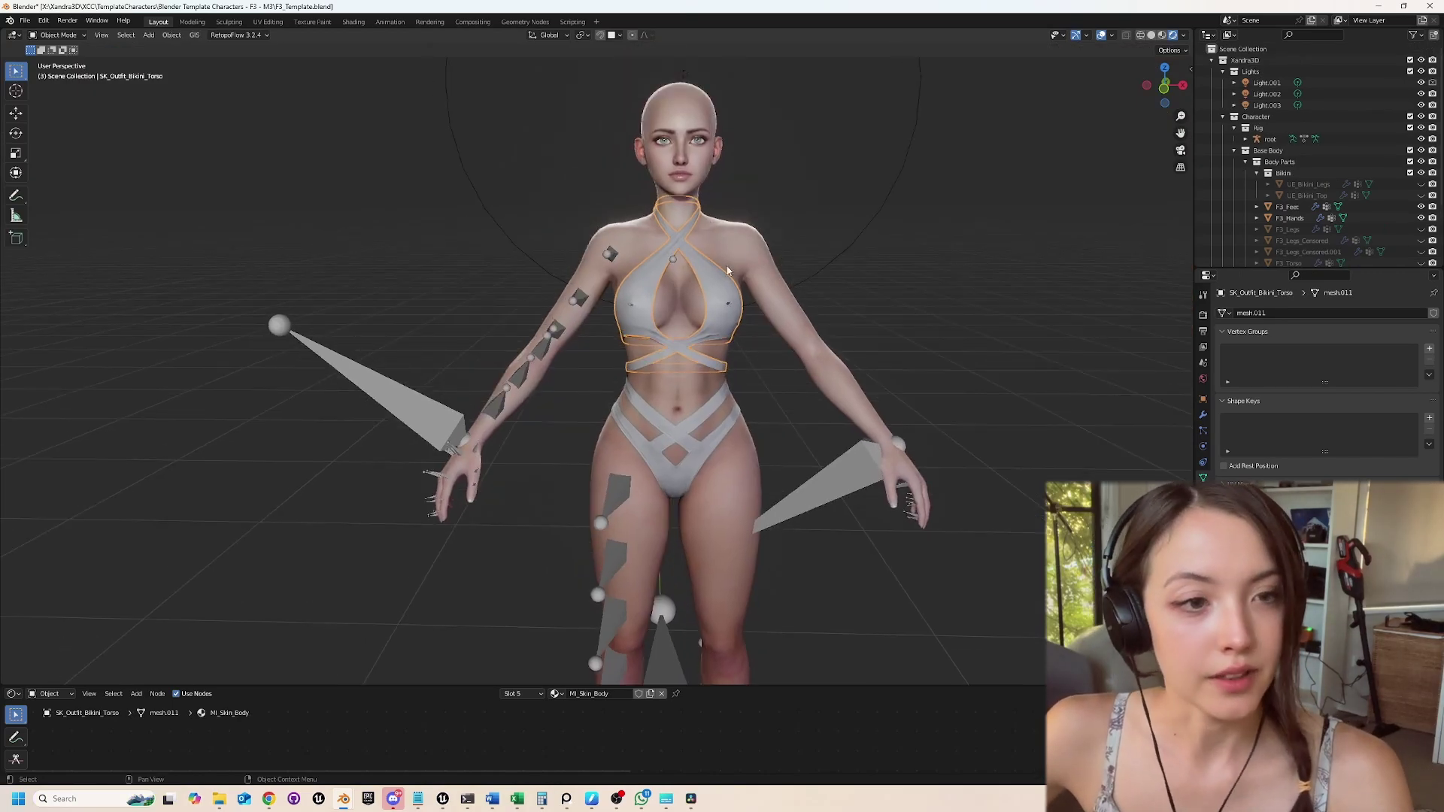
pyautogui.click(1309, 140)
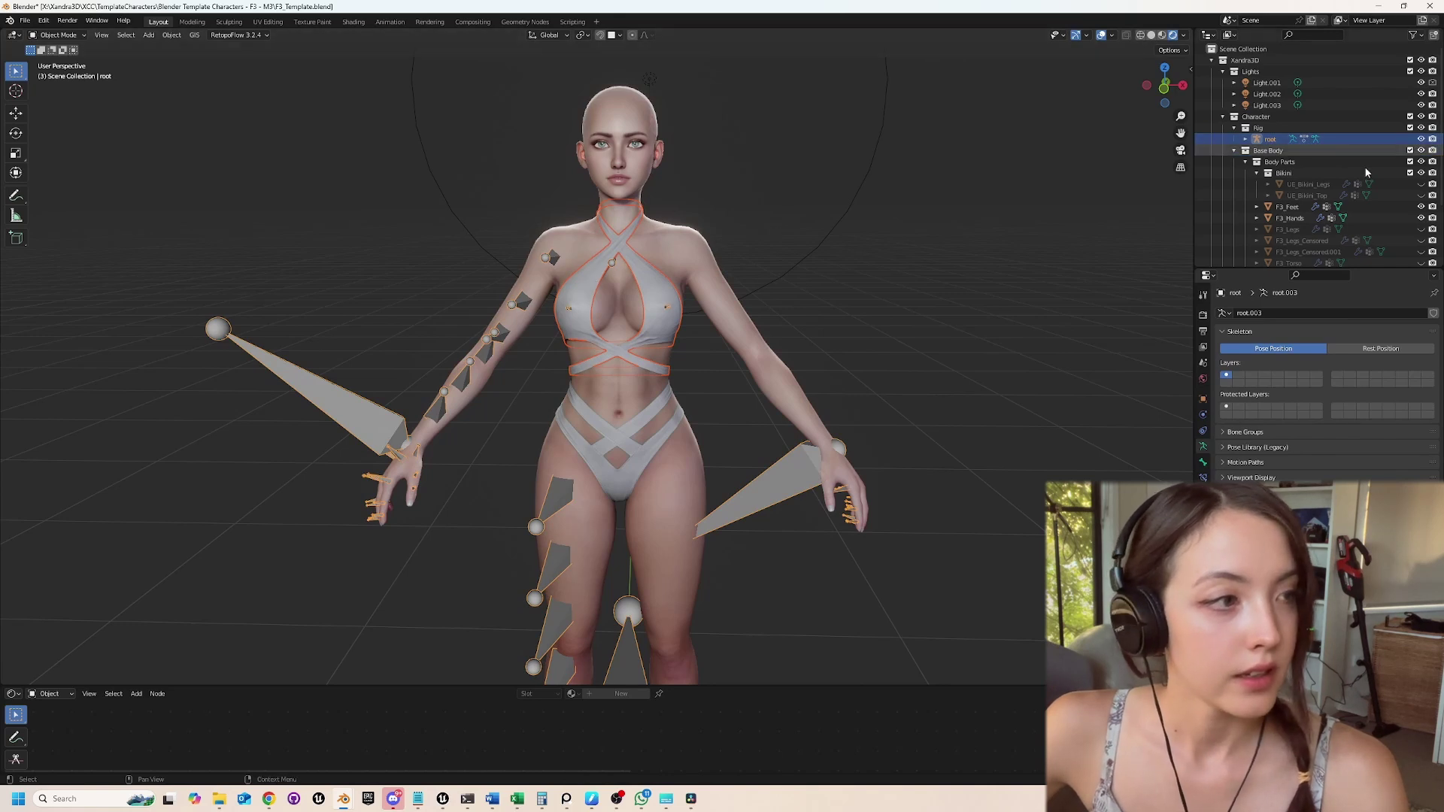
pyautogui.scroll(-3, 1364, 165)
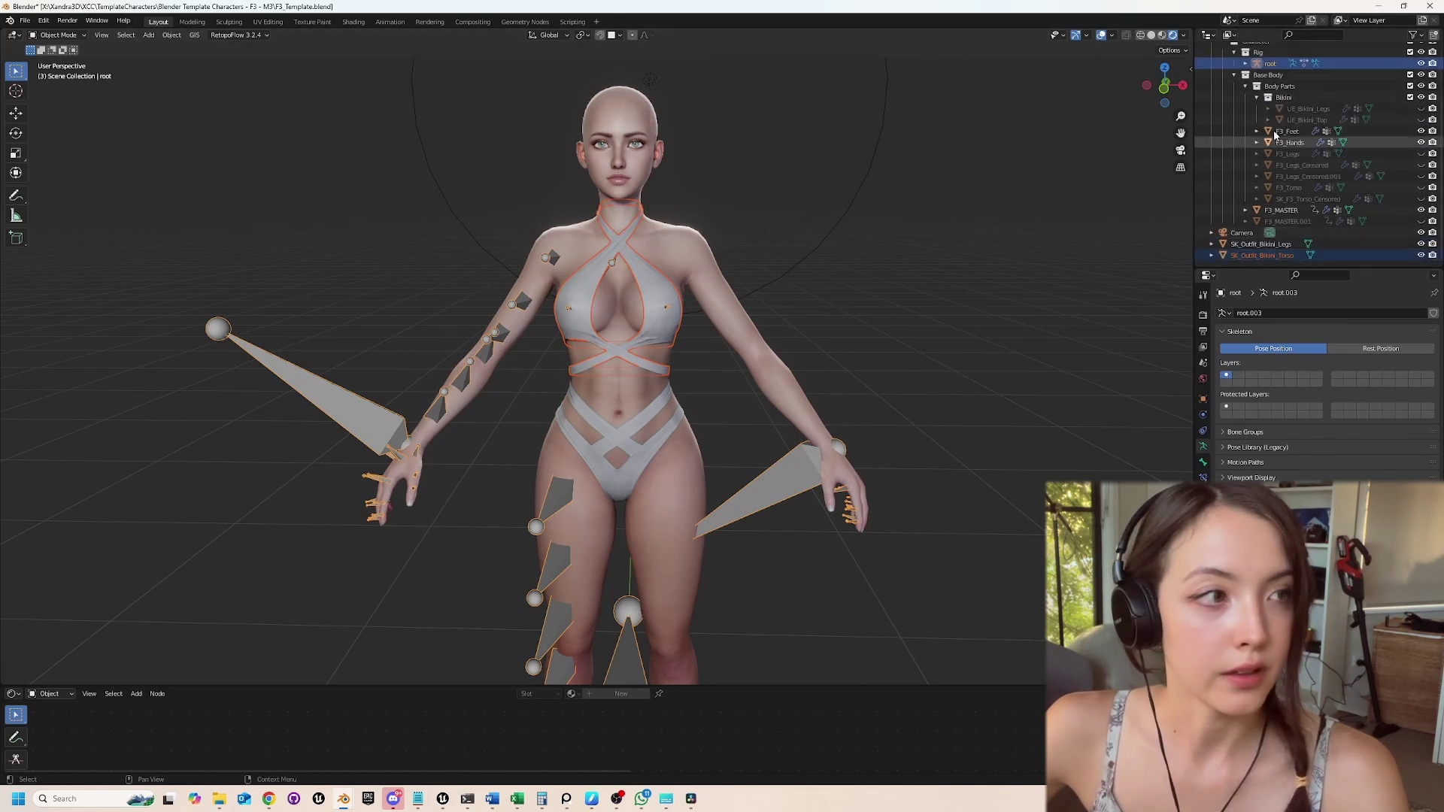
pyautogui.keyDown('shift'); pyautogui.moveTo(817, 127); pyautogui.dragTo(828, 127, button='middle'); pyautogui.keyUp('shift')
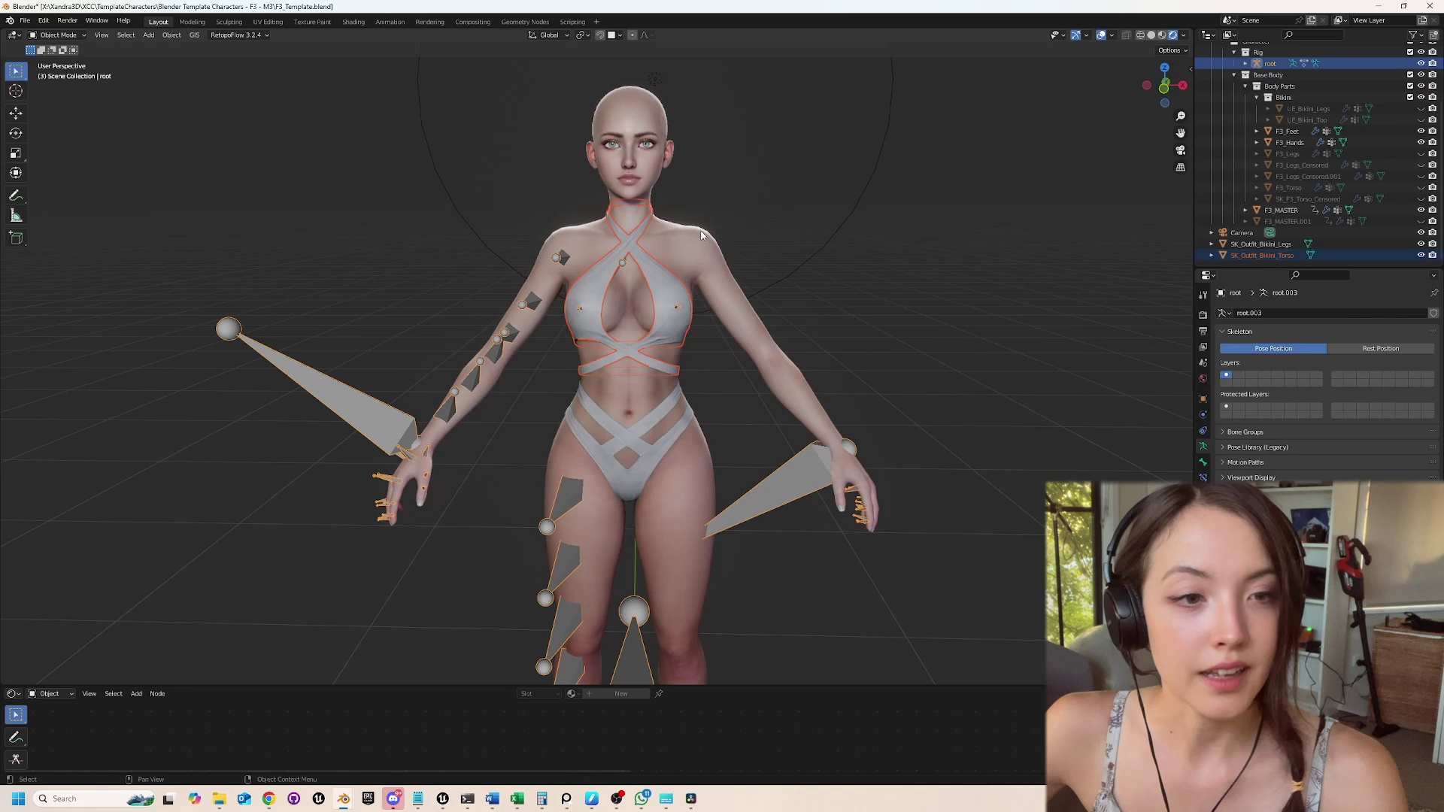
pyautogui.keyDown('shift'); pyautogui.moveTo(701, 235); pyautogui.dragTo(700, 238, button='middle'); pyautogui.keyUp('shift')
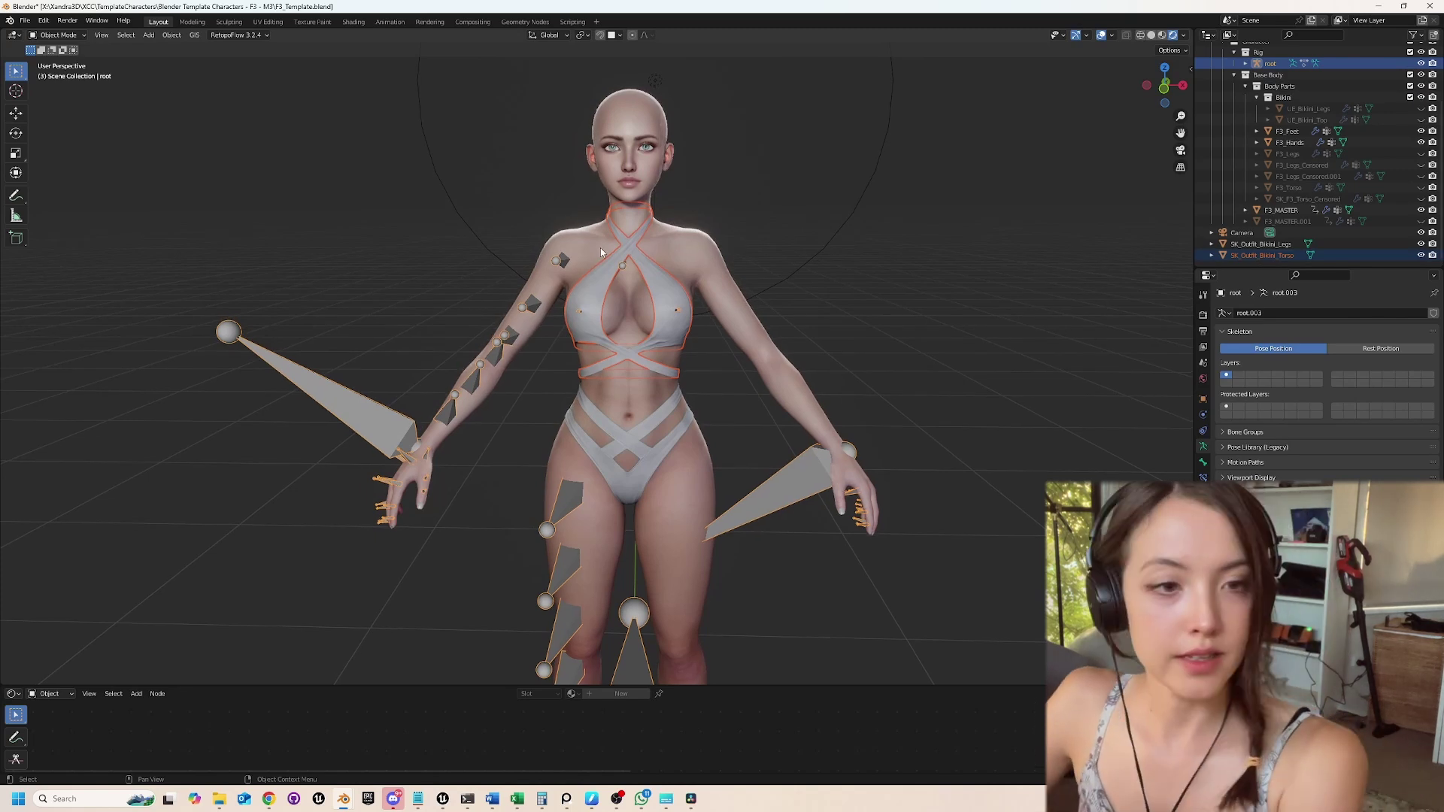
pyautogui.hotkey('ctrl', 'p')
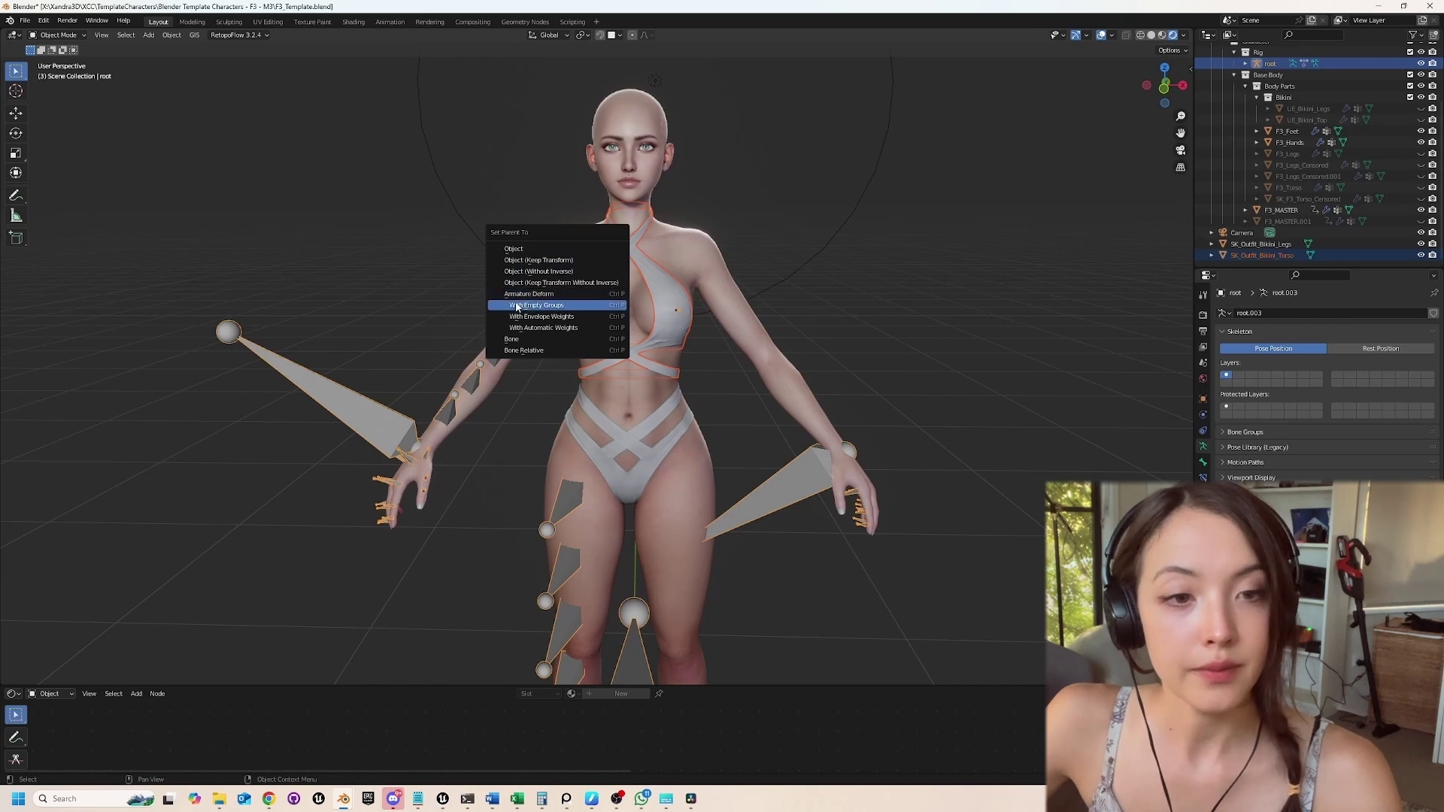
# Run Transfer Weights in Weight Paint mode from the F3_MASTER body to SK_Outfit_Bikini_Torso.
pyautogui.click(1350, 212)
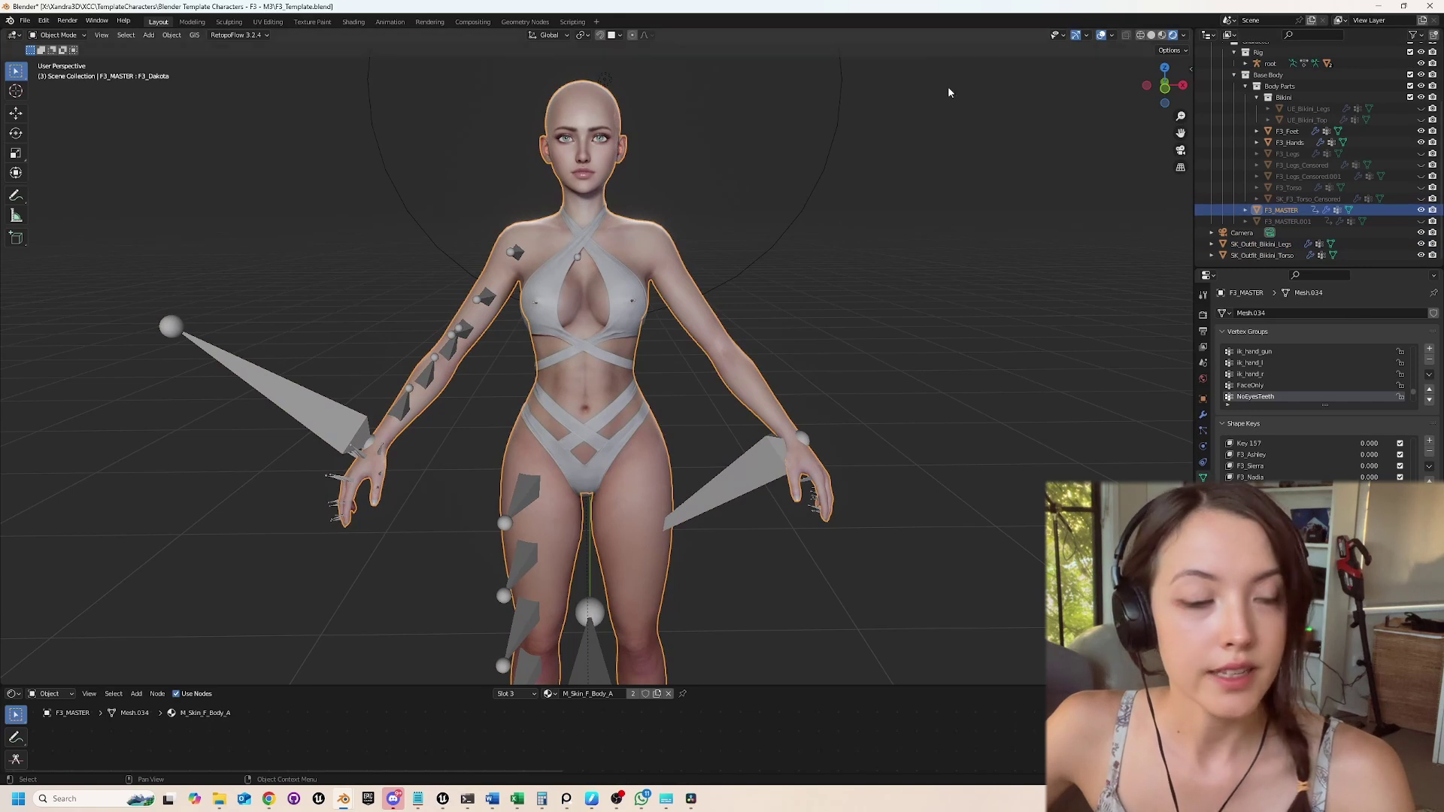
pyautogui.moveTo(762, 203)
pyautogui.keyDown('shift'); pyautogui.mouseDown(button='middle')
pyautogui.moveTo(782, 164)
pyautogui.moveTo(778, 205)
pyautogui.mouseUp(button='middle'); pyautogui.keyUp('shift')
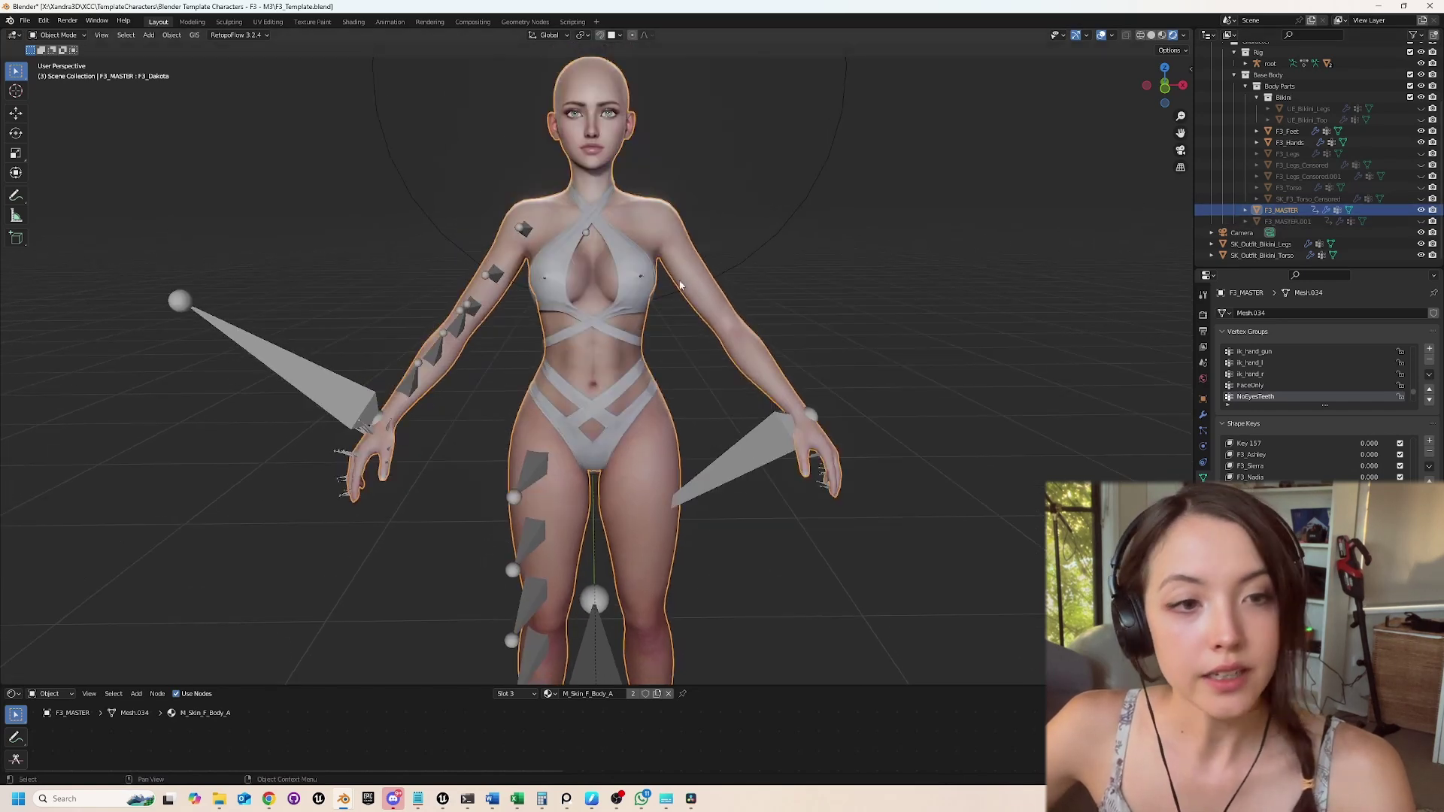
pyautogui.click(624, 269)
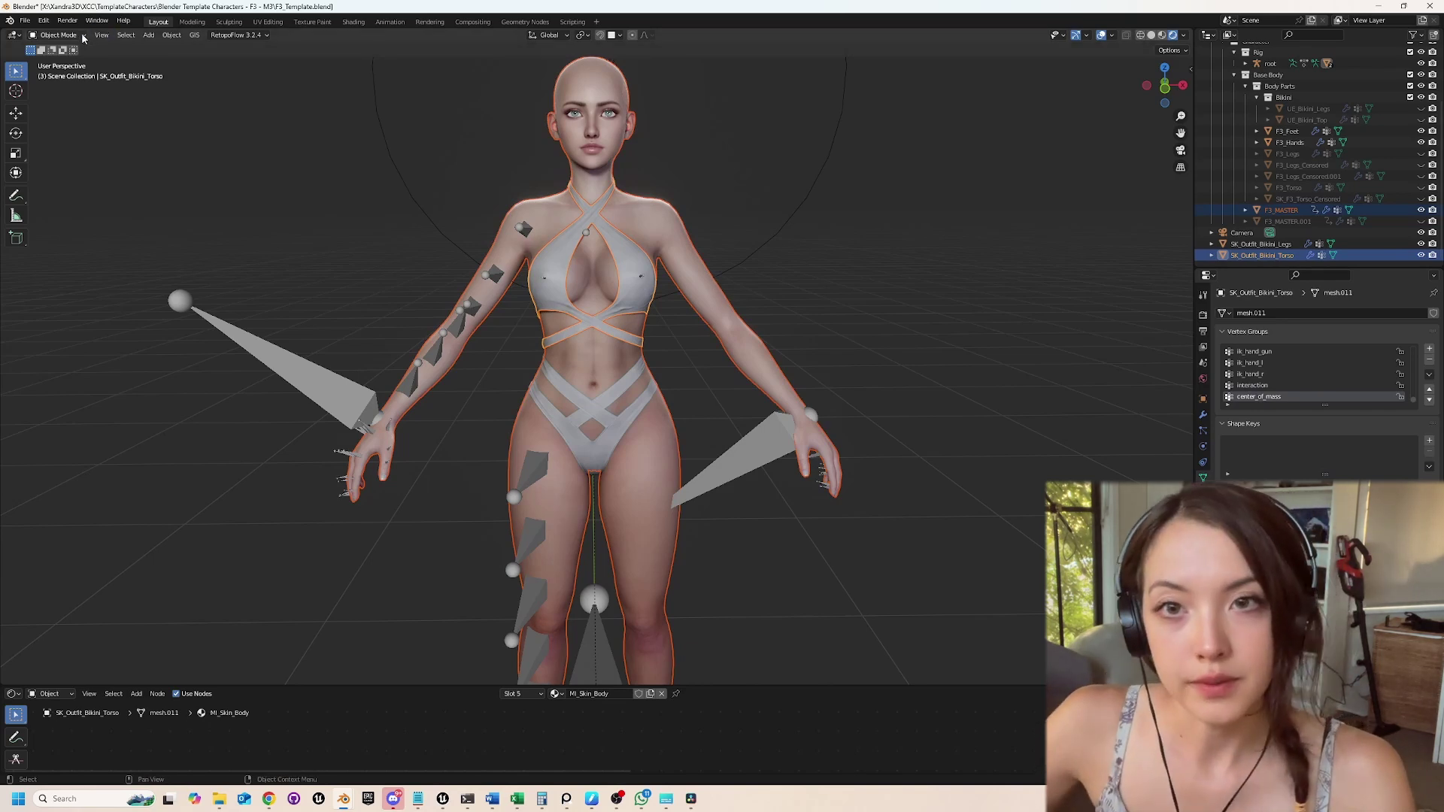
pyautogui.click(58, 34)
pyautogui.click(83, 99)
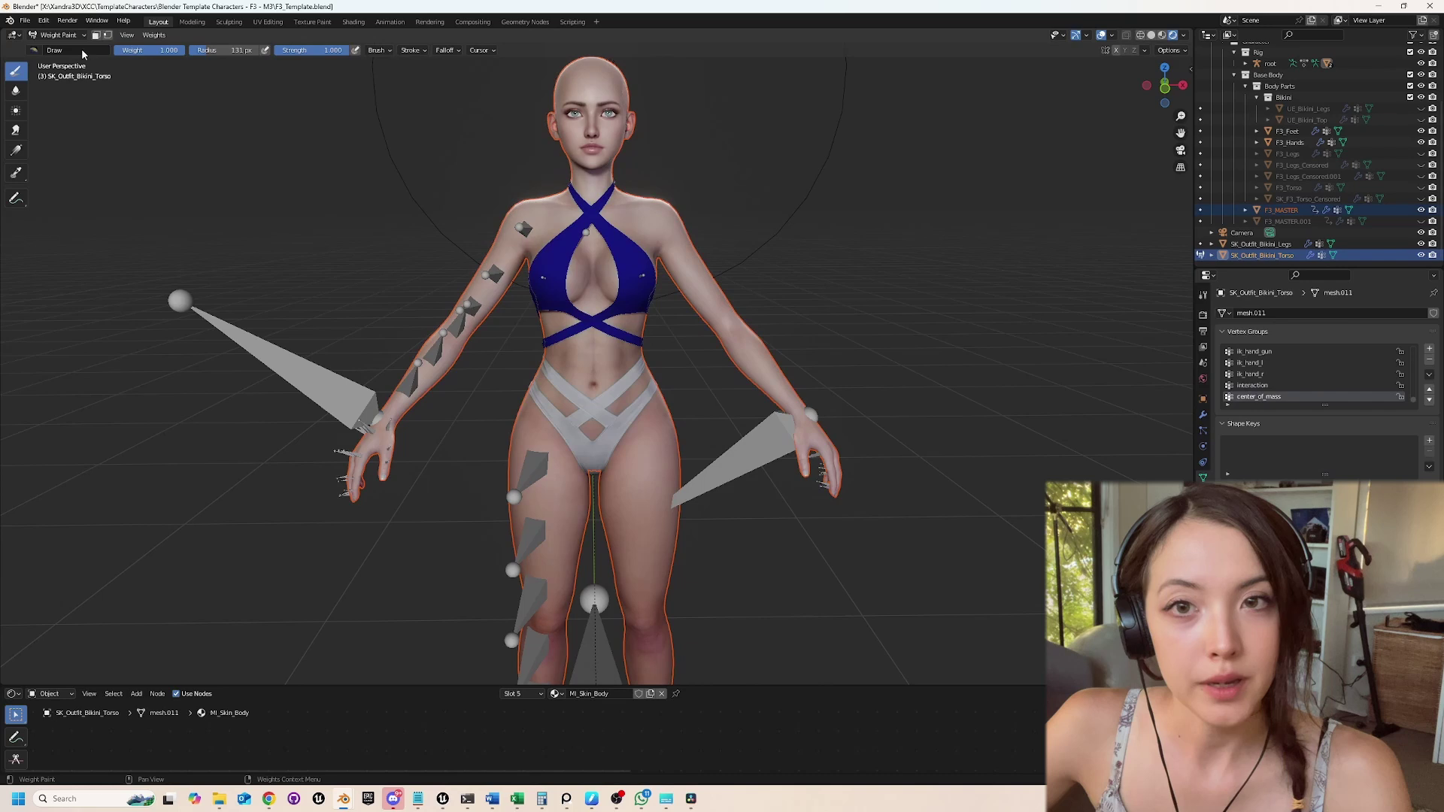
pyautogui.click(154, 35)
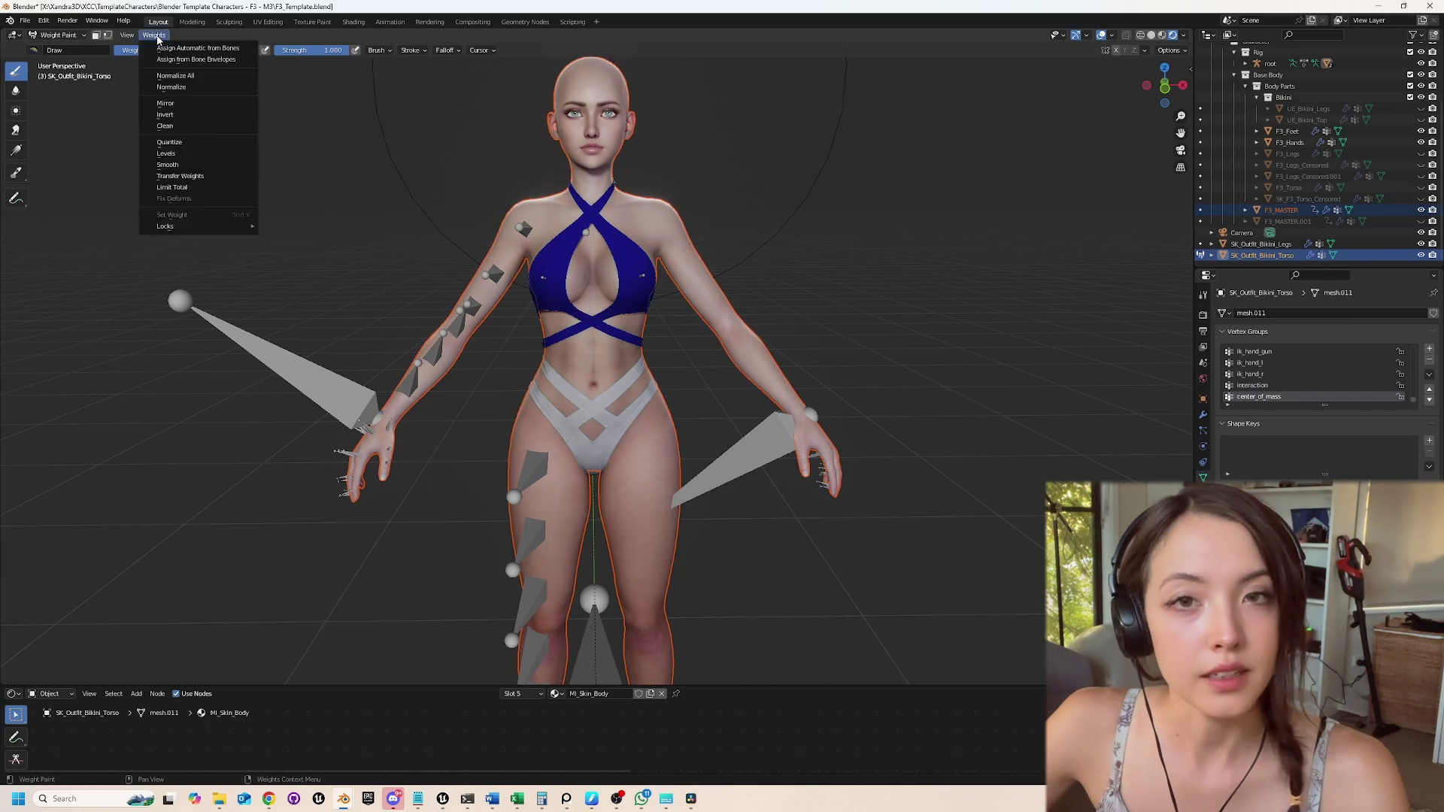
pyautogui.click(179, 176)
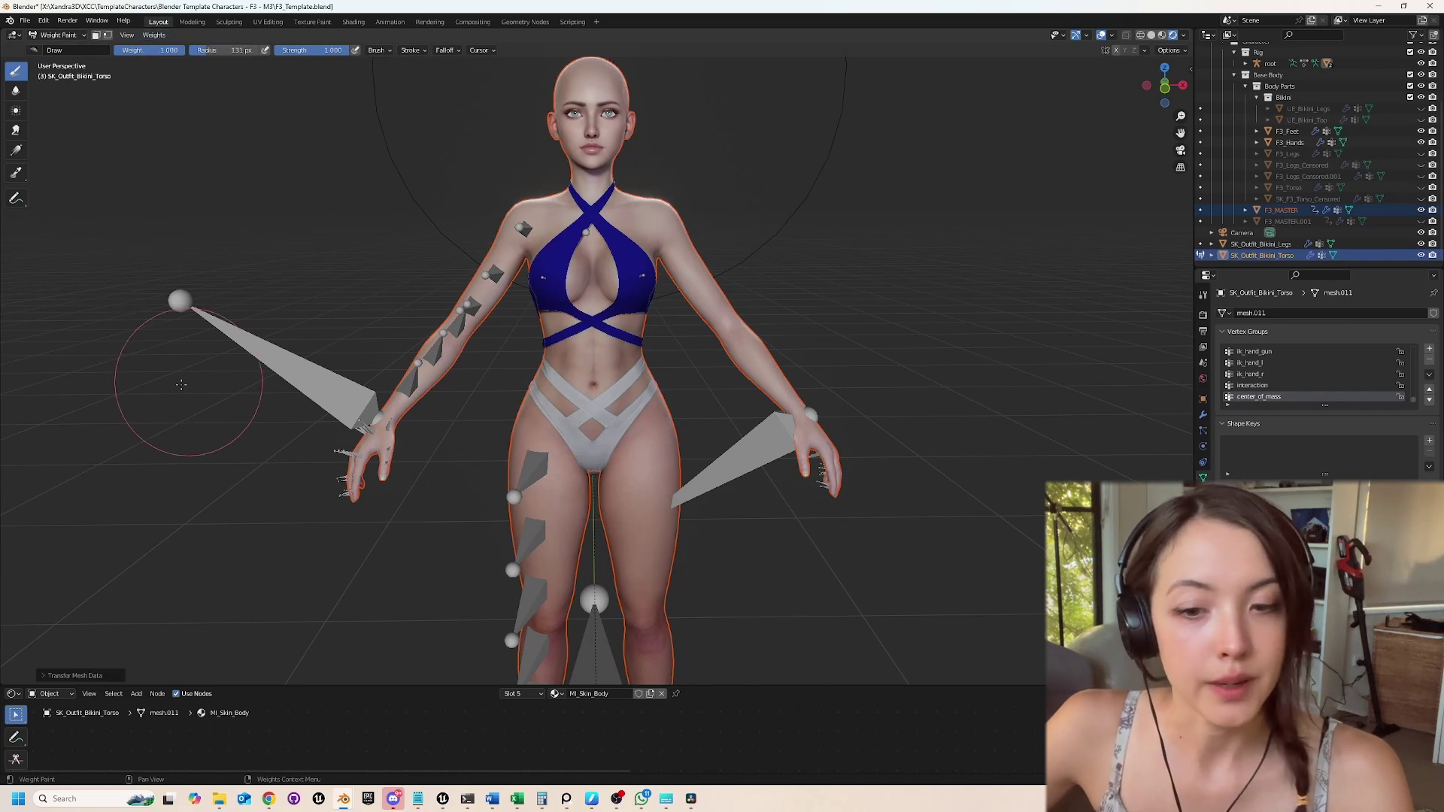
# Configure the weight transfer with Nearest Face Interpolated vertex mapping, a 1 m ray radius and source layers selected By Name.
pyautogui.click(92, 674)
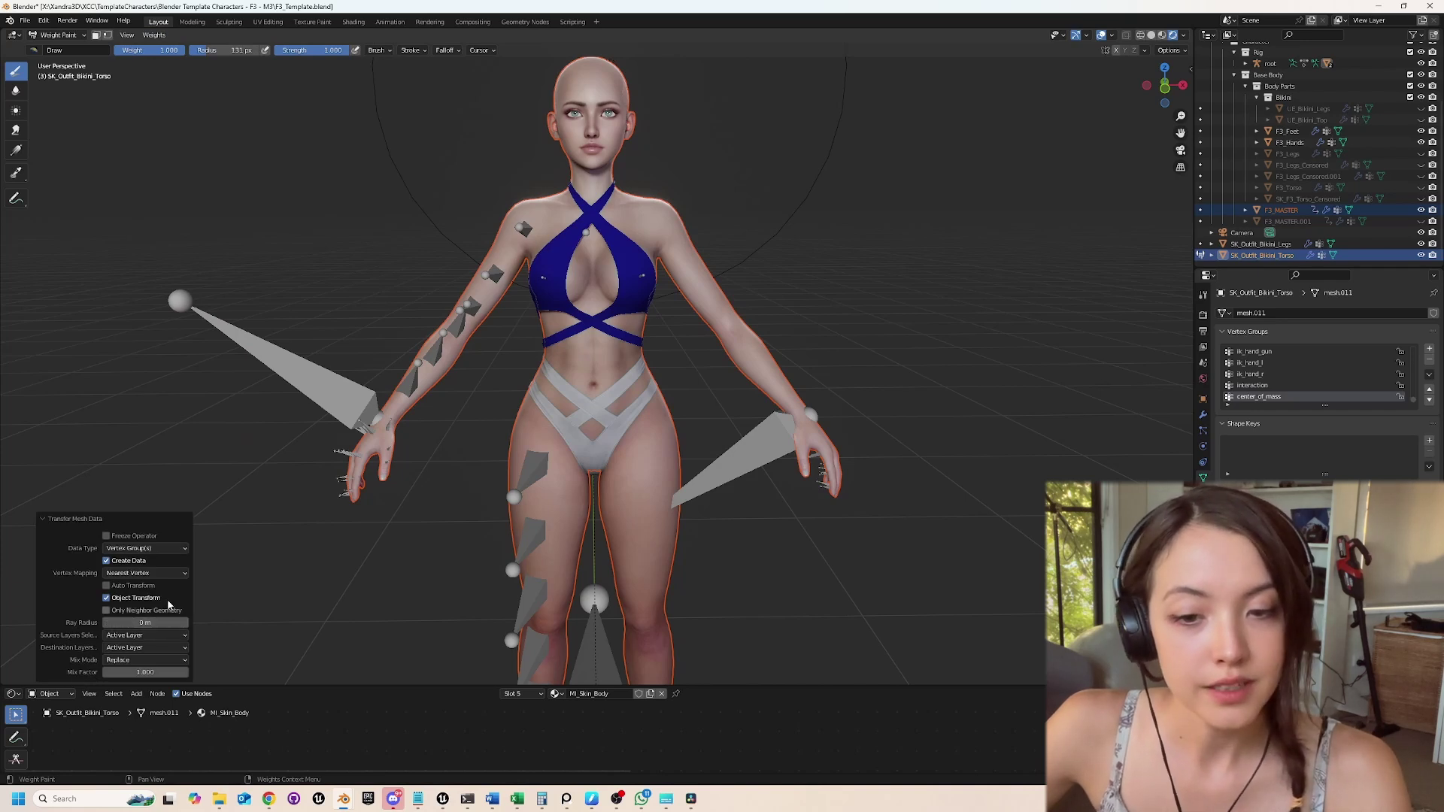
pyautogui.click(165, 573)
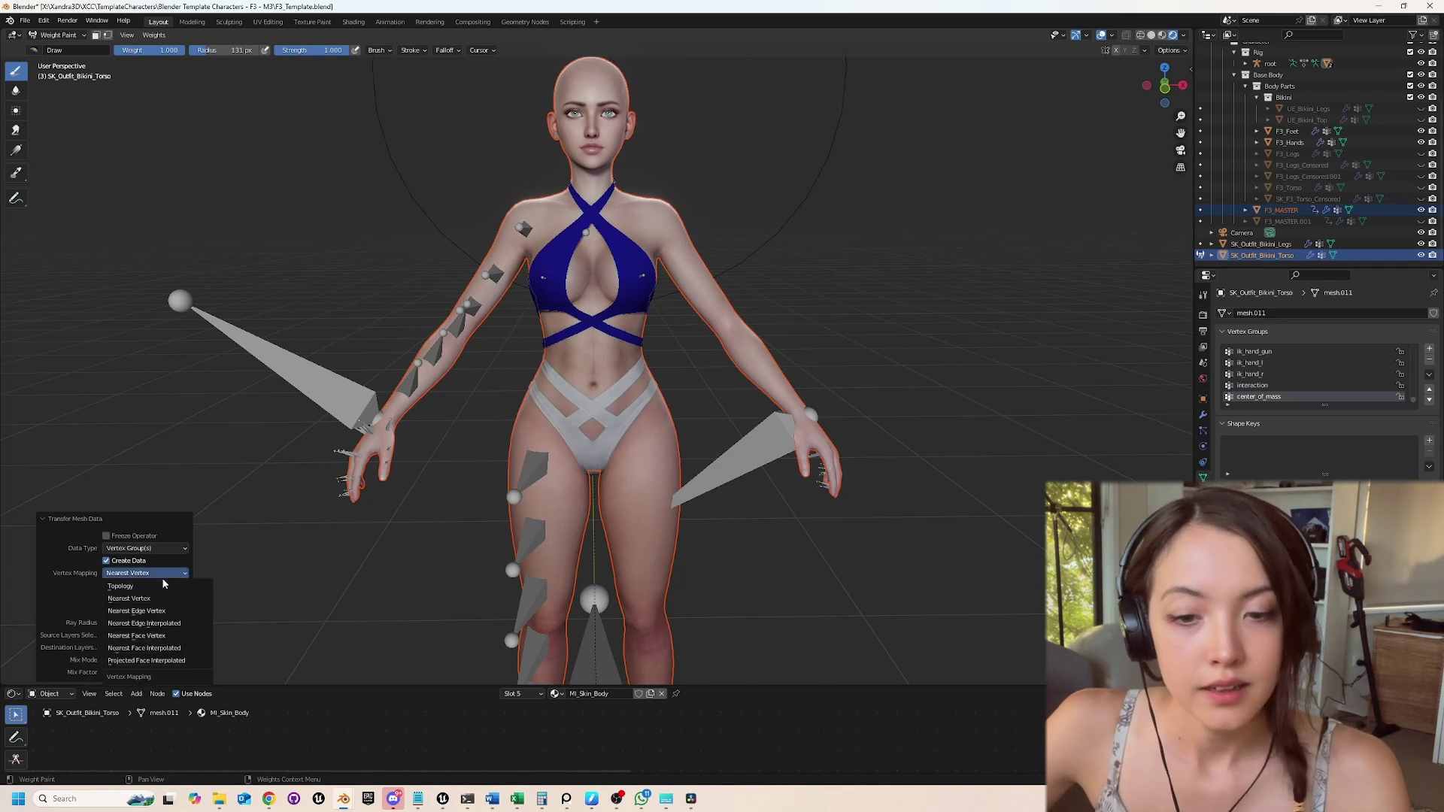
pyautogui.click(167, 647)
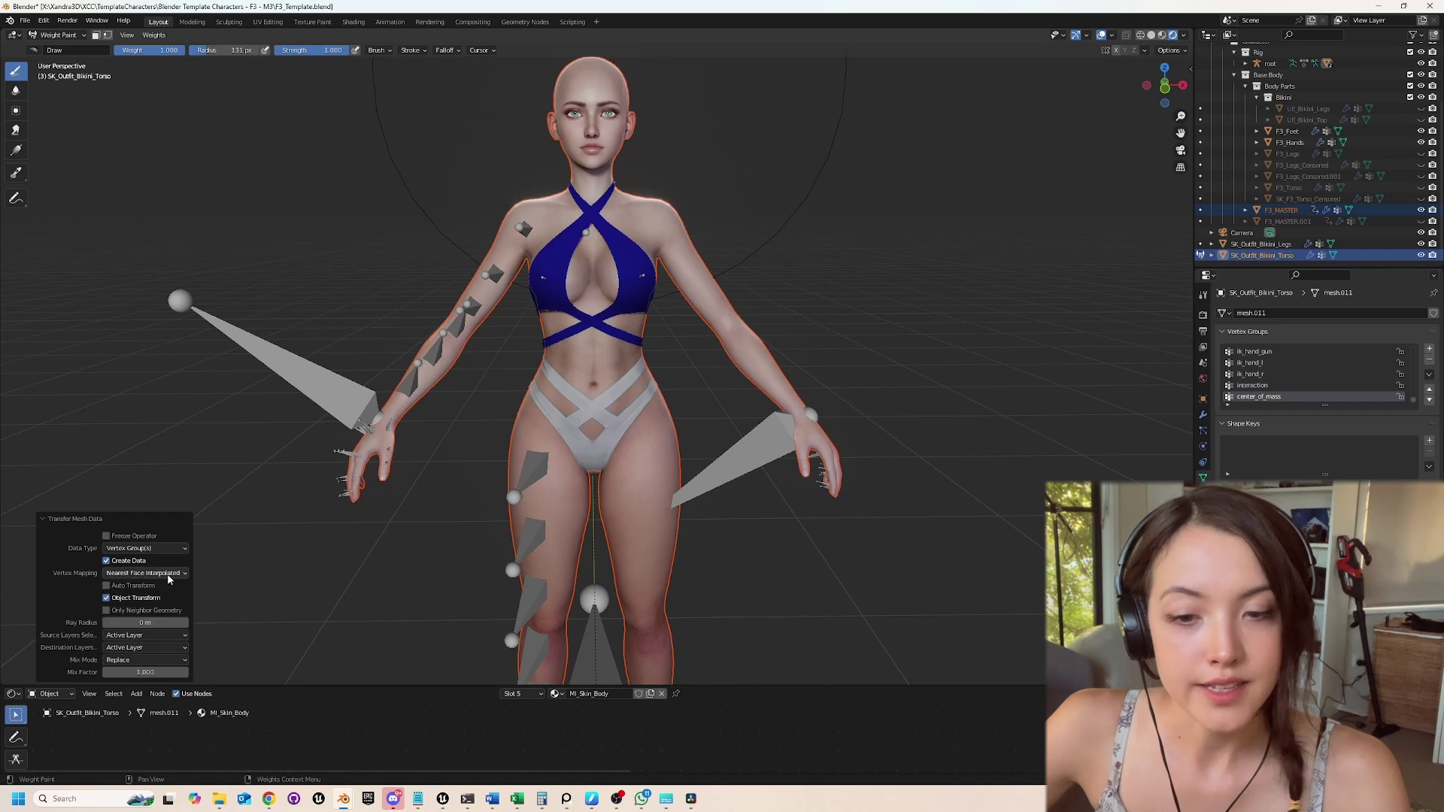
pyautogui.click(145, 622)
pyautogui.write('1')
pyautogui.press('Tab')
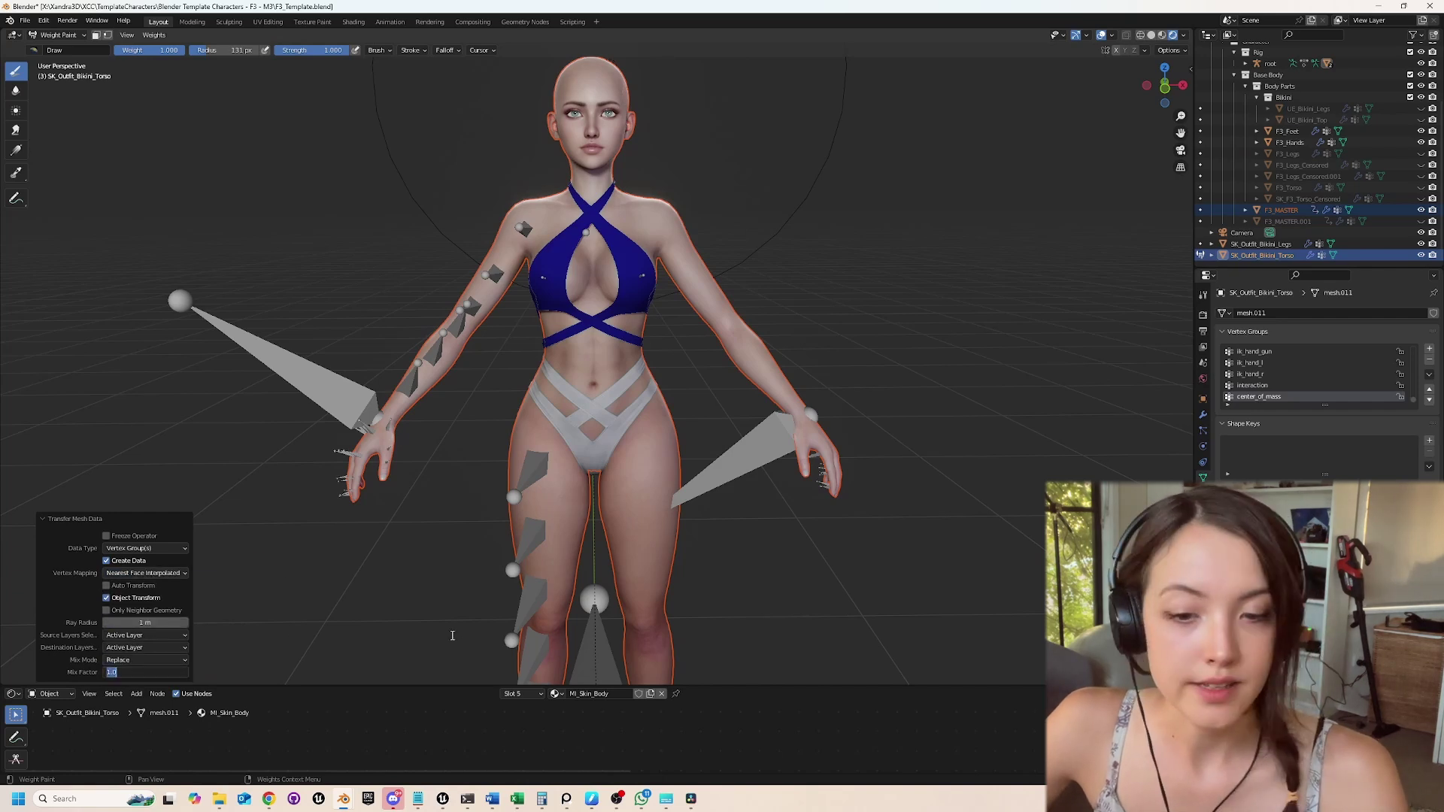
pyautogui.click(157, 633)
pyautogui.click(156, 633)
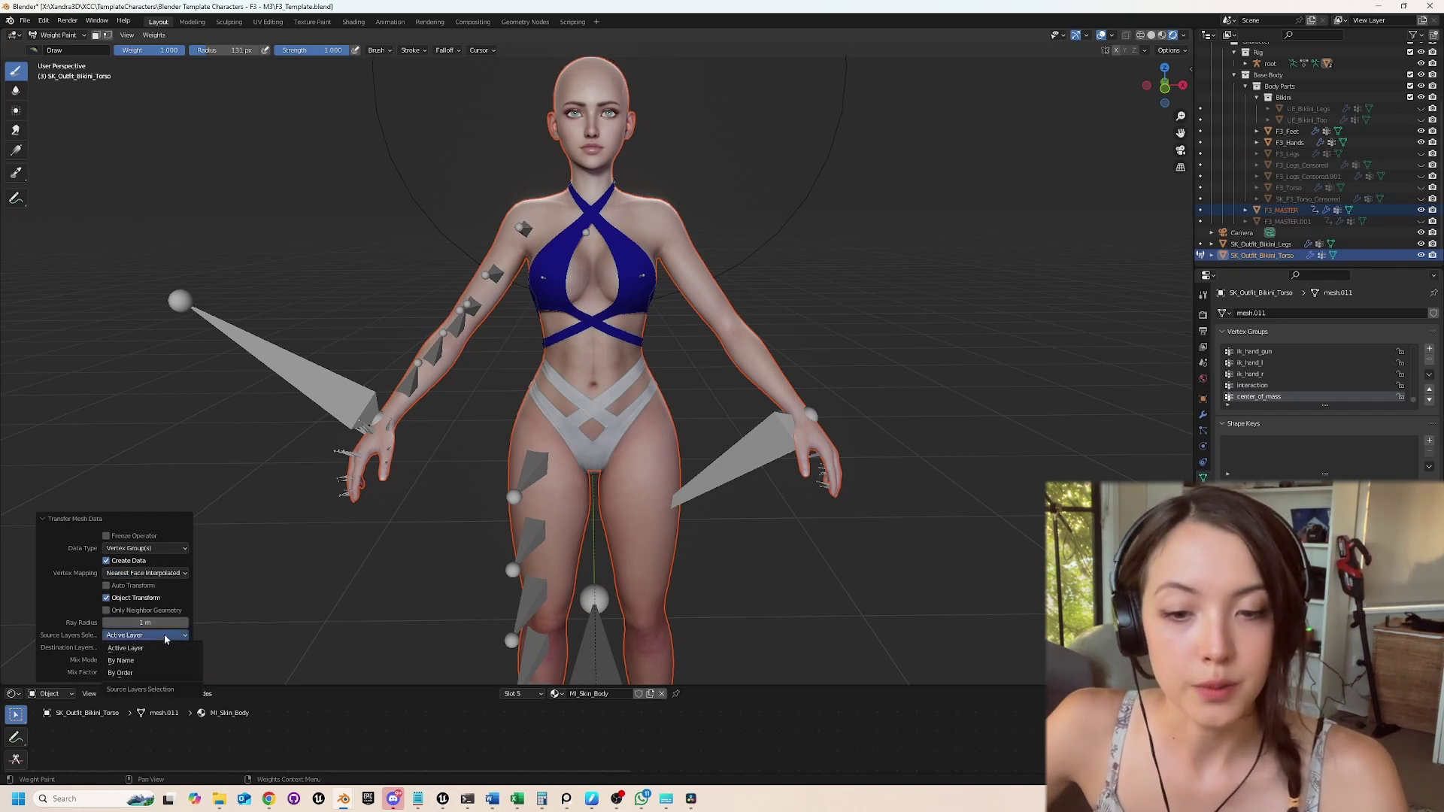
pyautogui.click(137, 661)
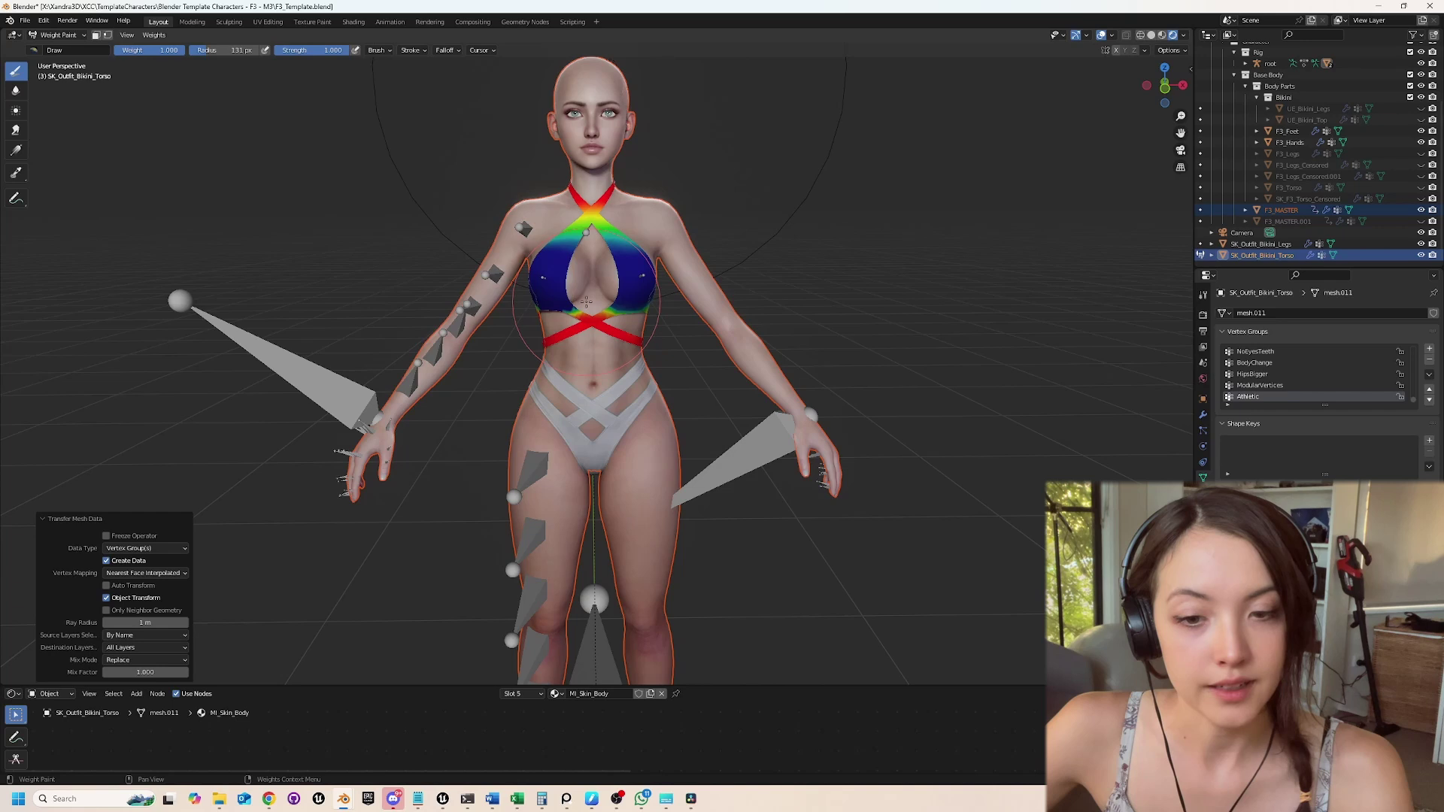
# Put the root armature in Pose Mode, select the spine_04 bone and make the bones visible through the body.
pyautogui.click(58, 35)
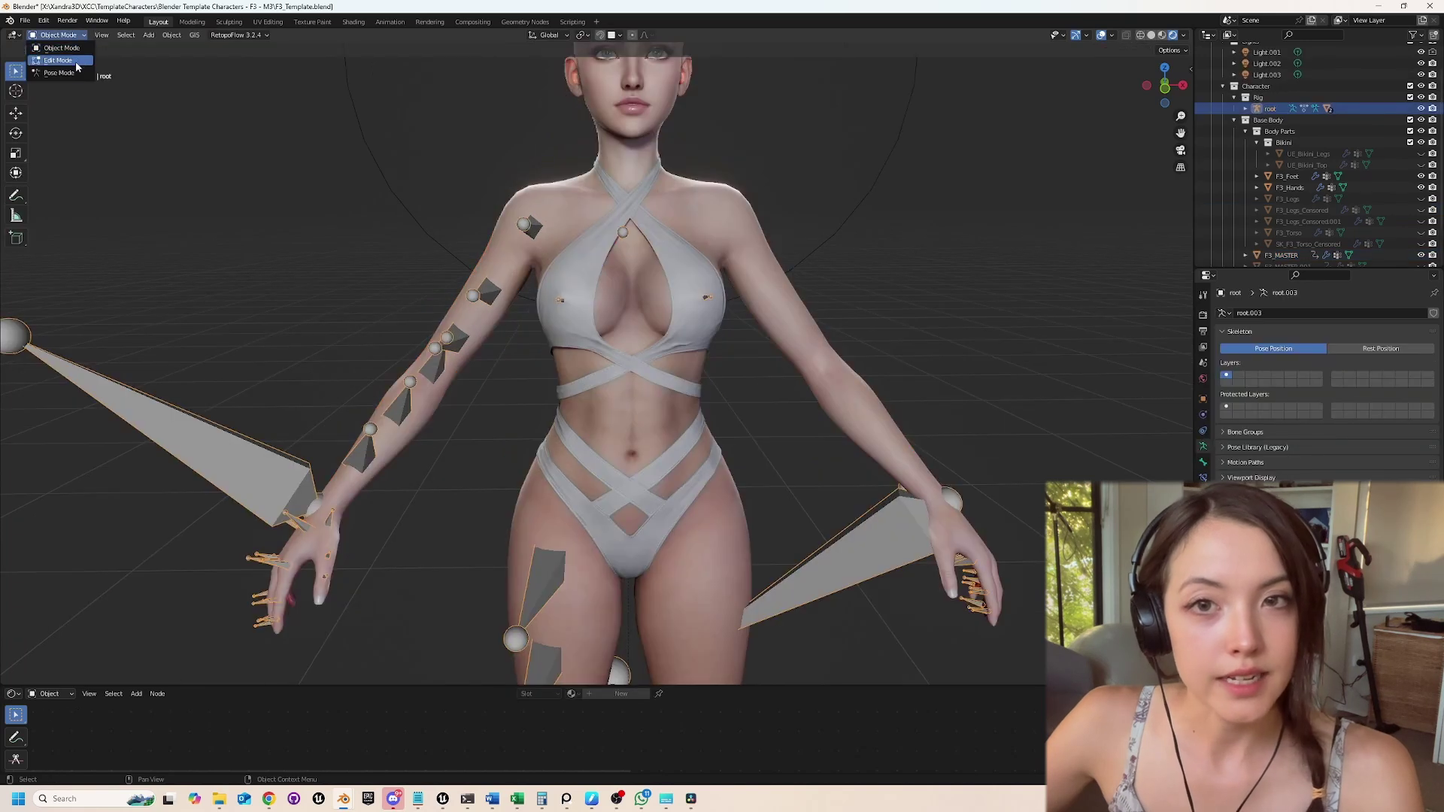
pyautogui.click(69, 72)
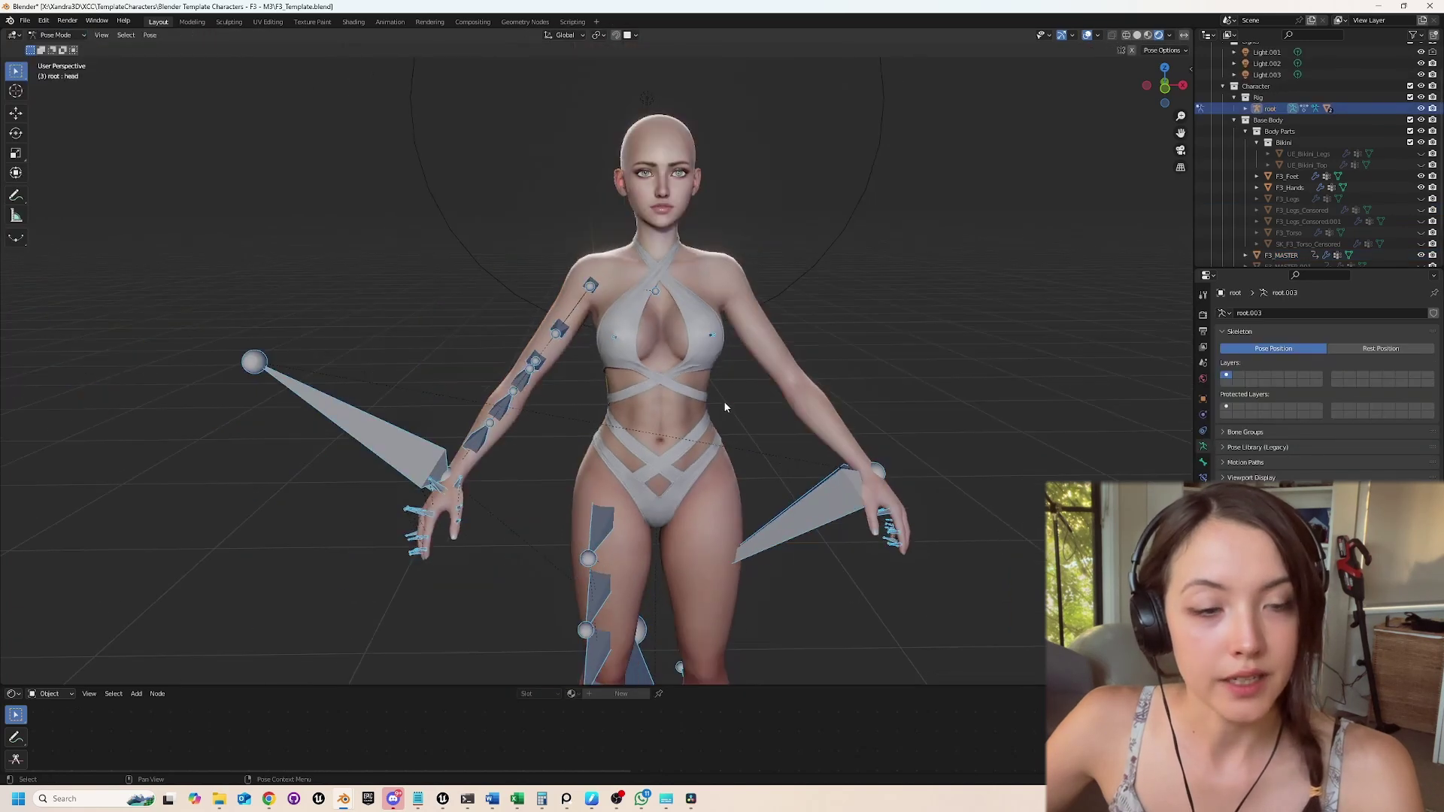
pyautogui.keyDown('shift'); pyautogui.moveTo(817, 467); pyautogui.dragTo(785, 340, button='middle'); pyautogui.keyUp('shift')
pyautogui.click(632, 280)
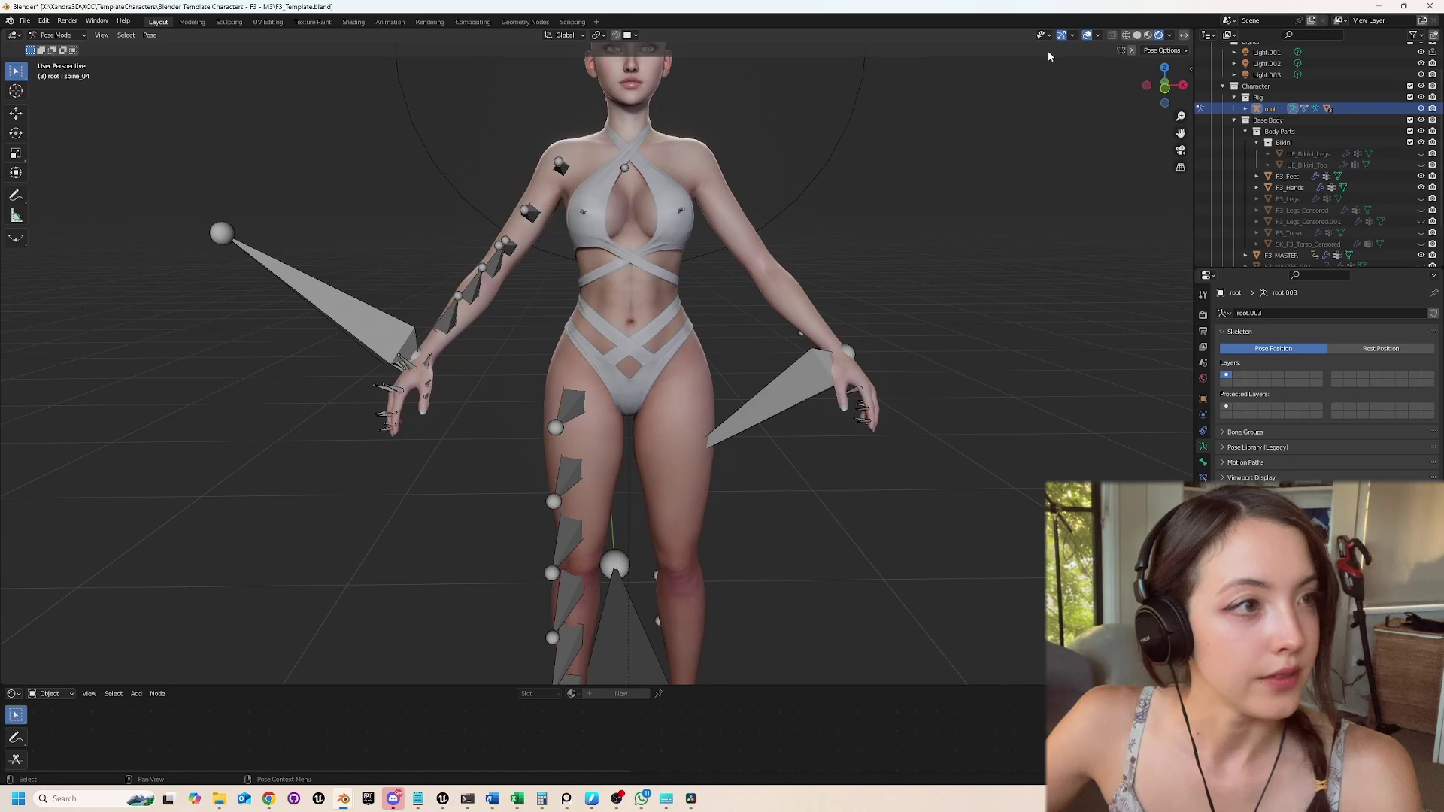
pyautogui.click(1112, 35)
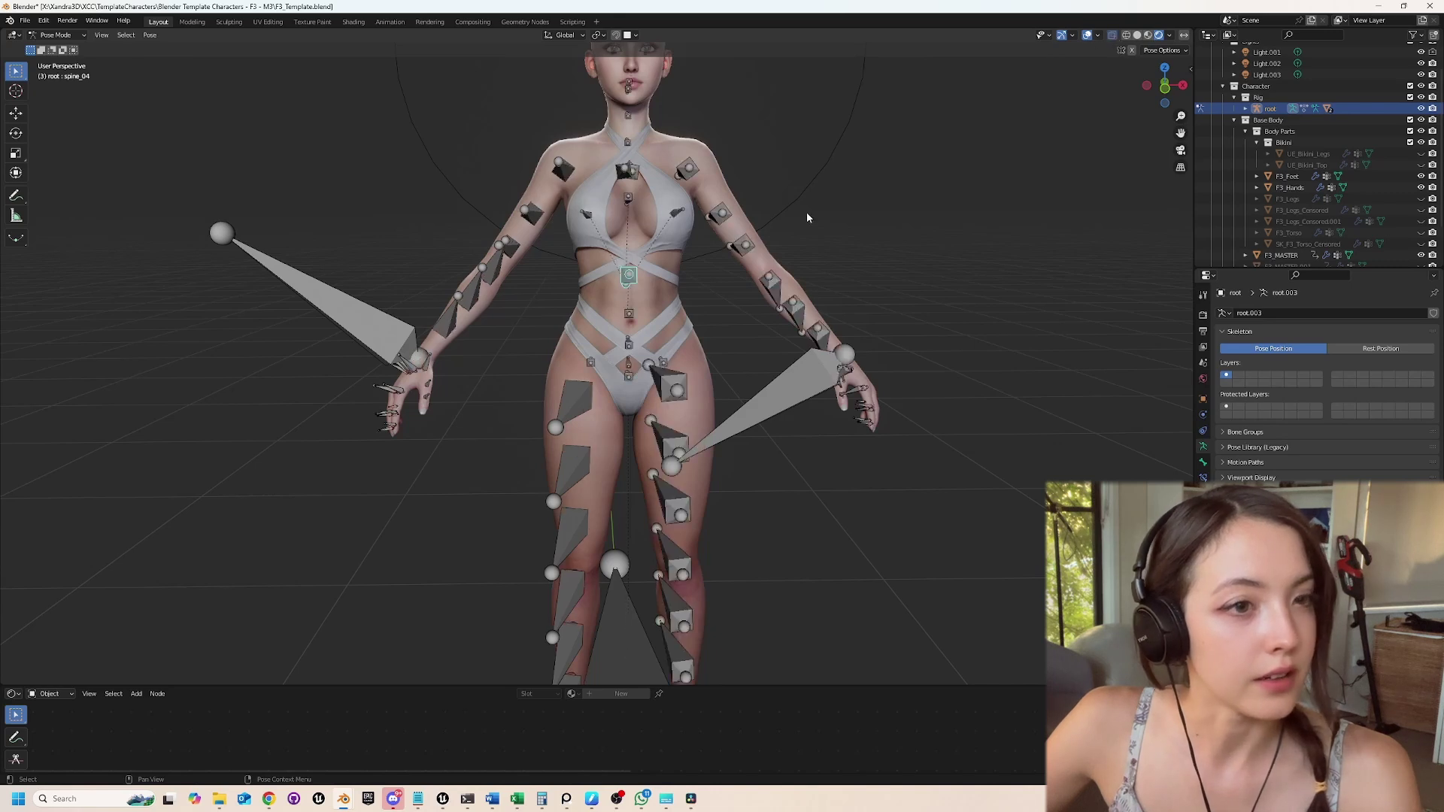
pyautogui.keyDown('shift'); pyautogui.moveTo(806, 212); pyautogui.dragTo(787, 263, button='middle'); pyautogui.keyUp('shift')
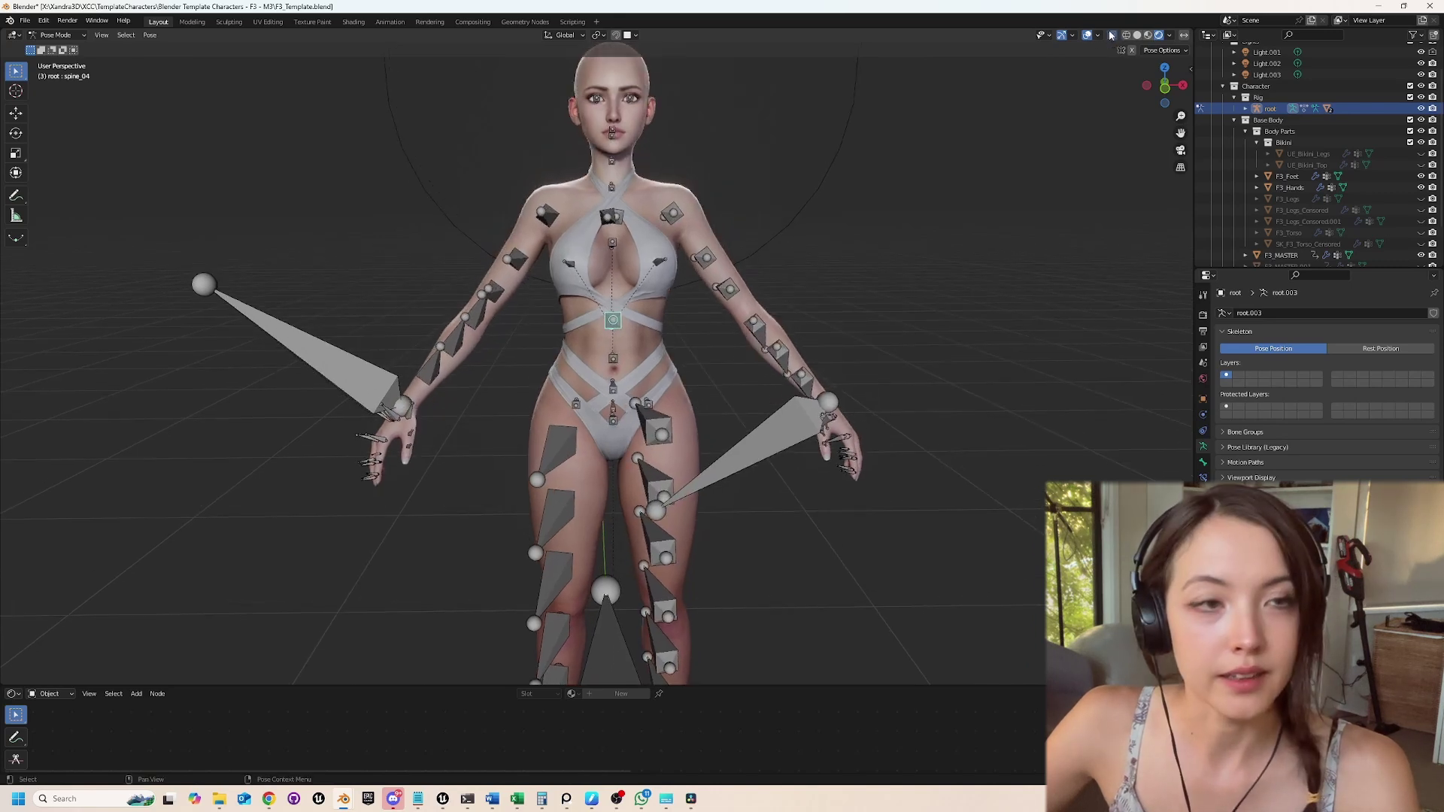
# Test the transferred weights by rotating the spine_05 bone and tilting the neck_02 bone sideways about 24°.
pyautogui.press('r')
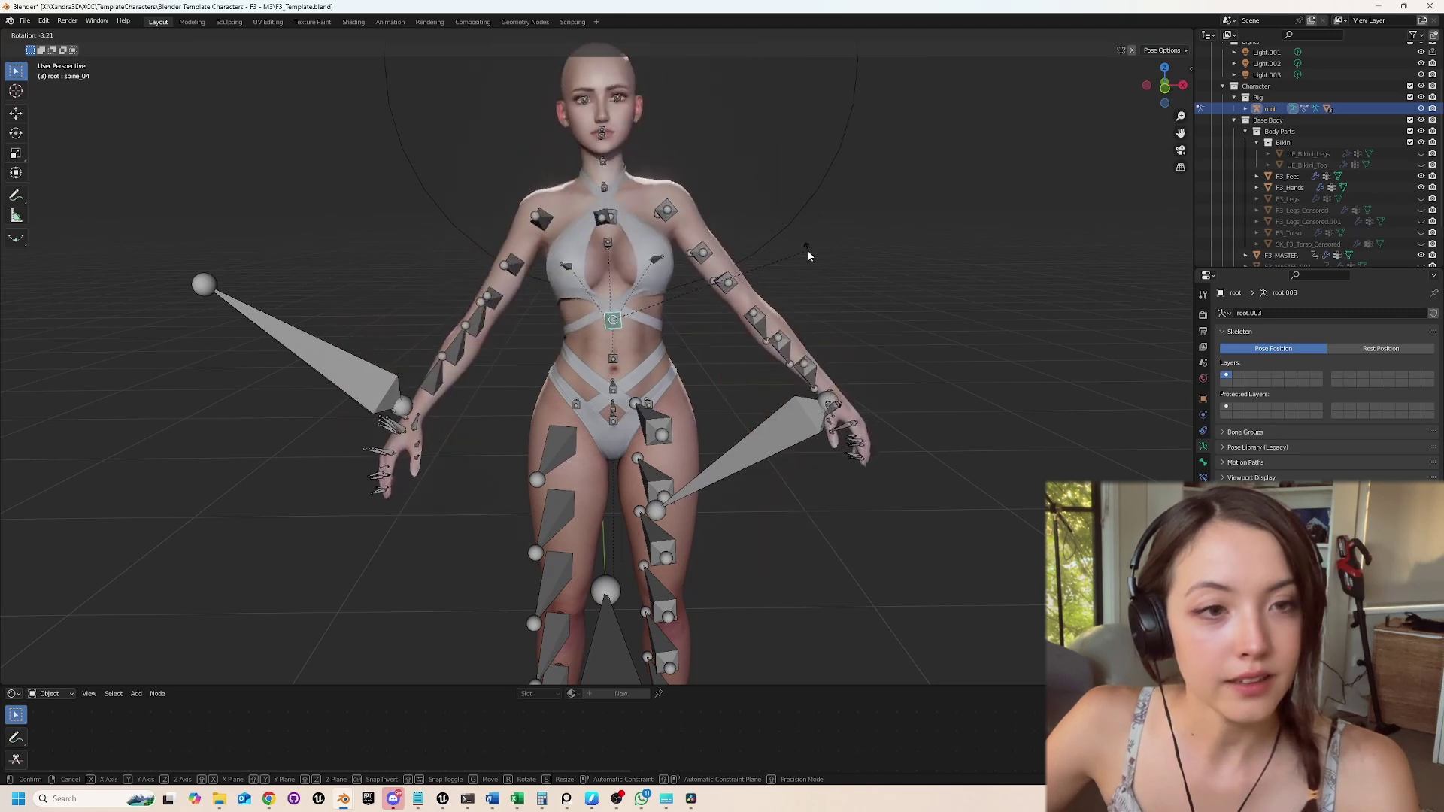
pyautogui.rightClick(806, 256)
pyautogui.click(612, 243)
pyautogui.press('r')
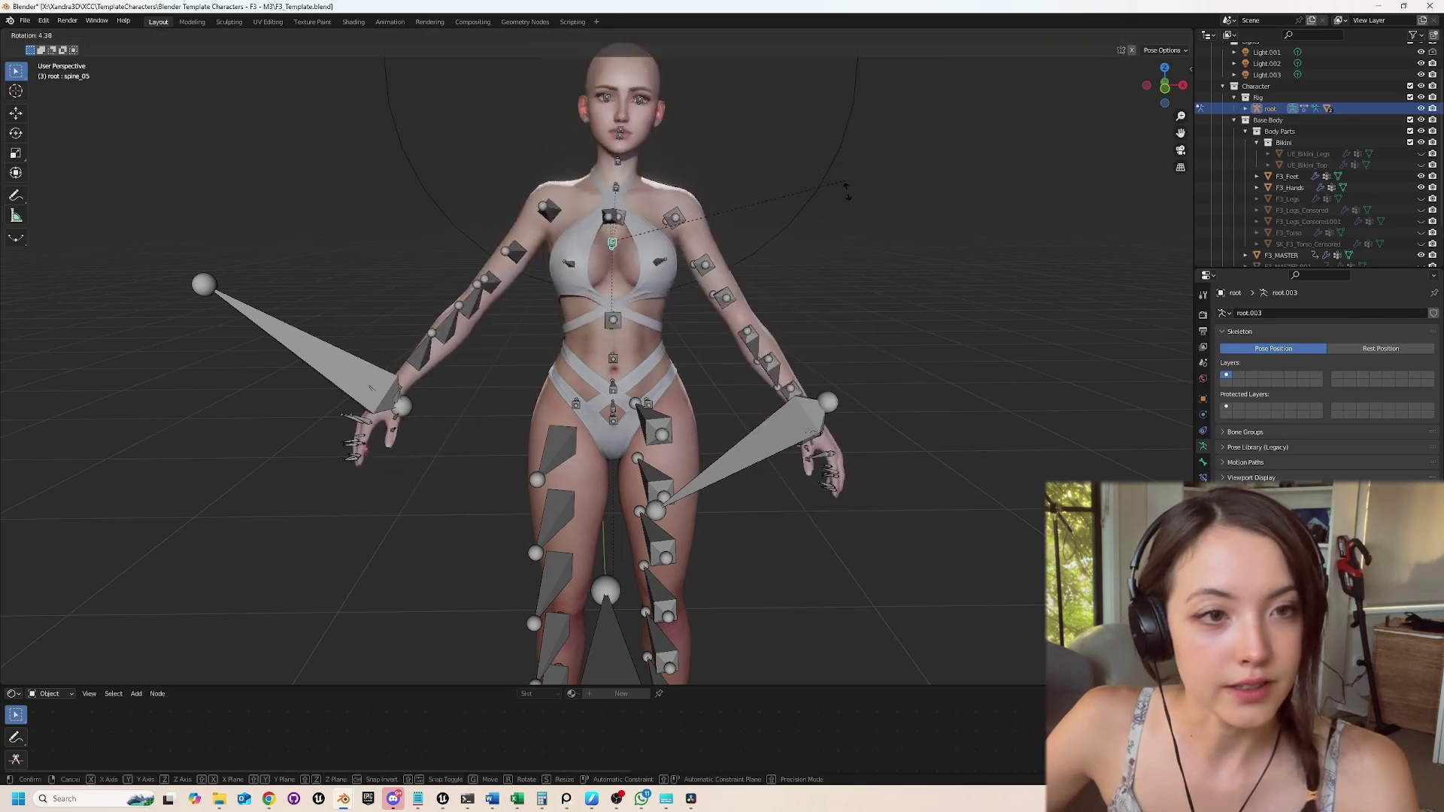
pyautogui.click(819, 173)
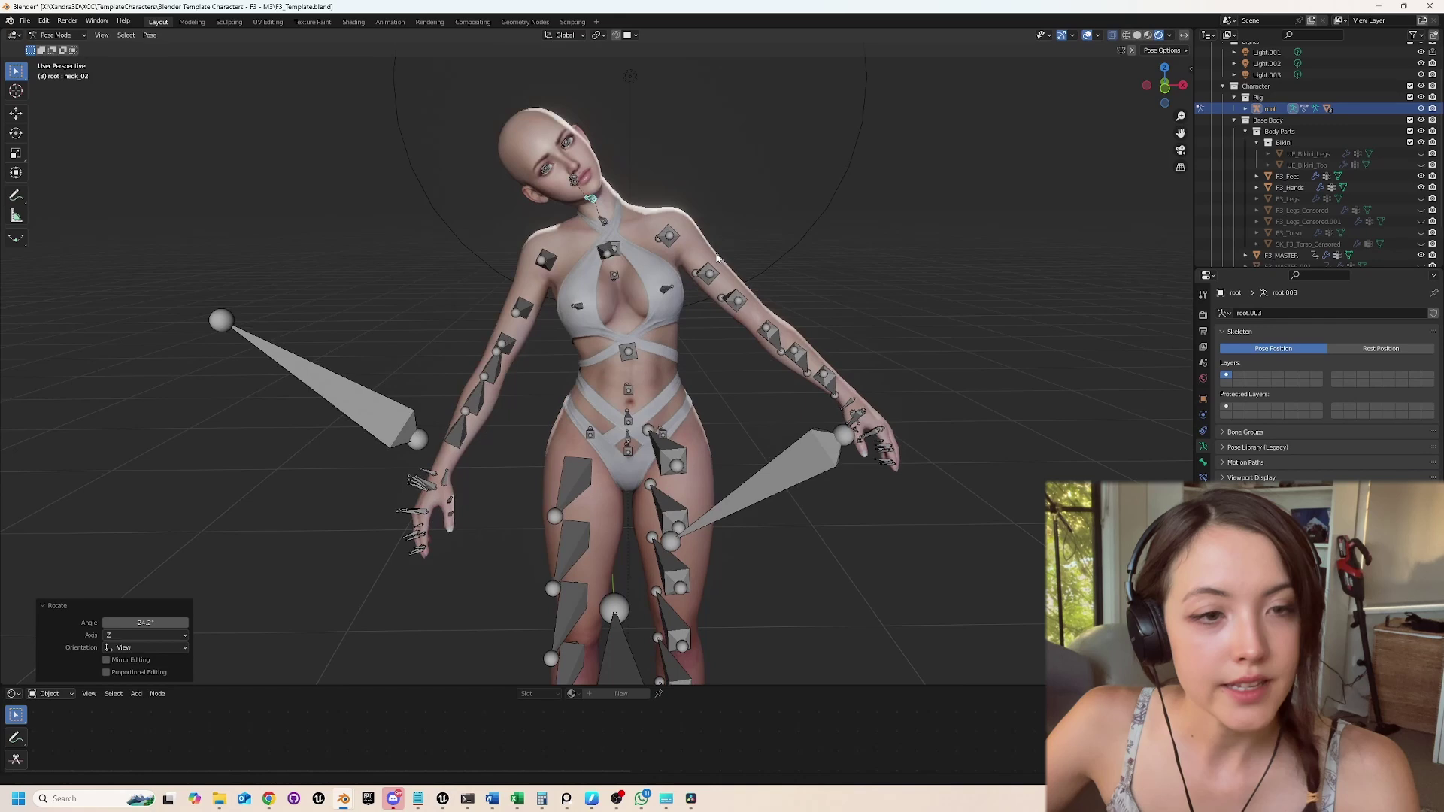
# Try raising the left arm by rotating the upperarm_l bone about 35° to test the top's deformation.
pyautogui.scroll(6, 778, 327)
pyautogui.moveTo(778, 324); pyautogui.dragTo(803, 301, button='middle')
pyautogui.click(740, 250)
pyautogui.scroll(-4, 803, 300)
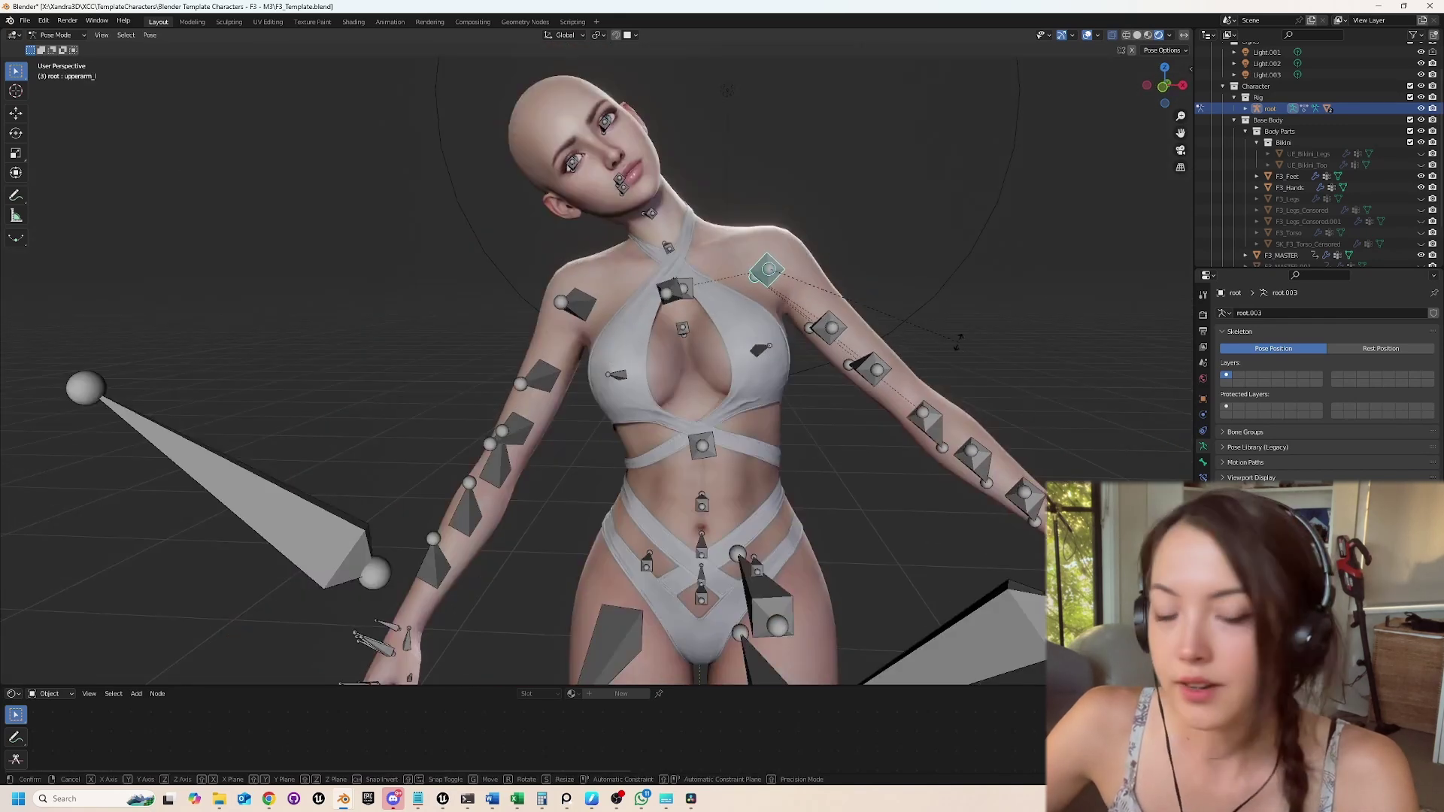
pyautogui.press('r')
pyautogui.click(923, 225)
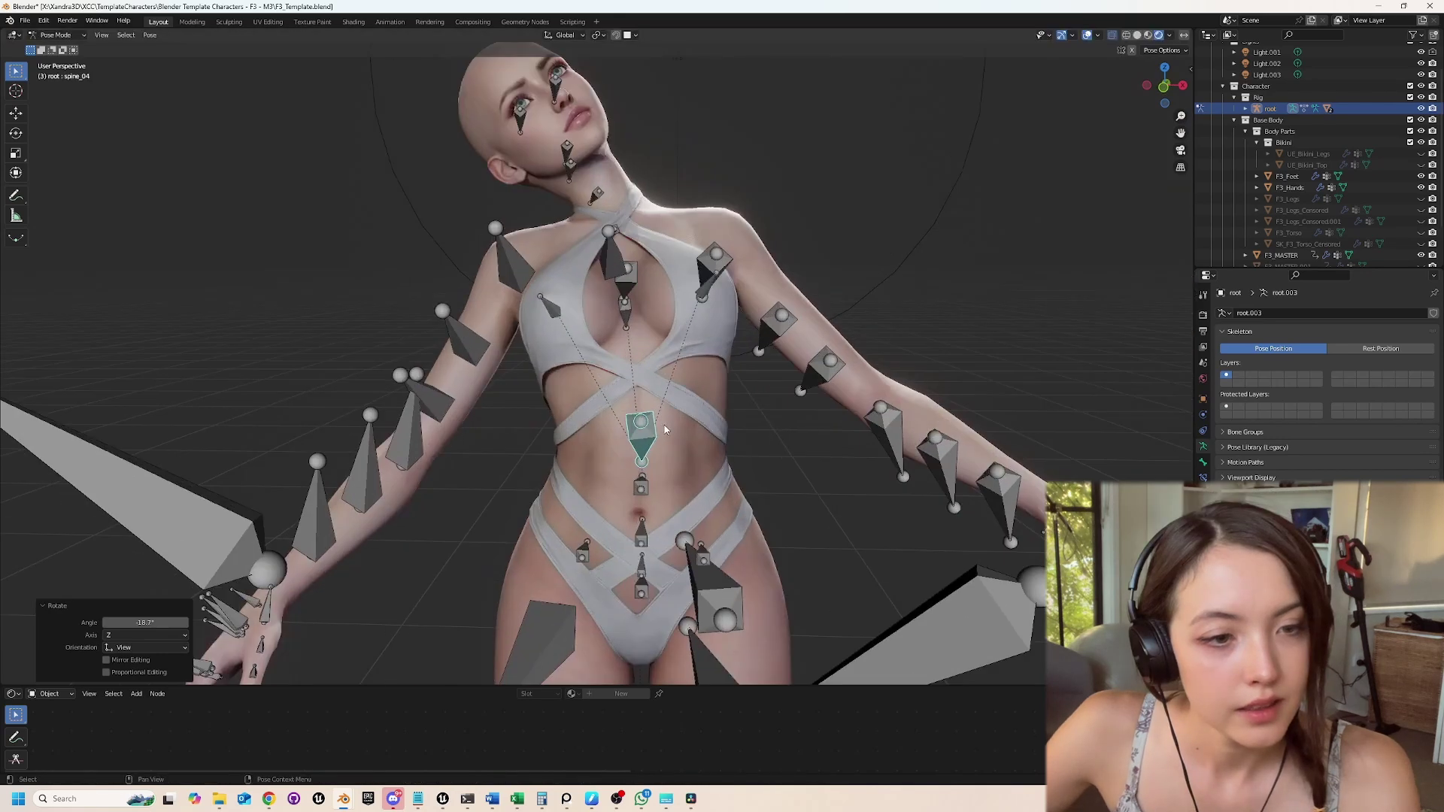
# Rotate the spine_04 bone about 18° and inspect how the bikini top follows the bent torso.
pyautogui.scroll(1, 664, 429)
pyautogui.moveTo(783, 340); pyautogui.dragTo(776, 361, button='middle')
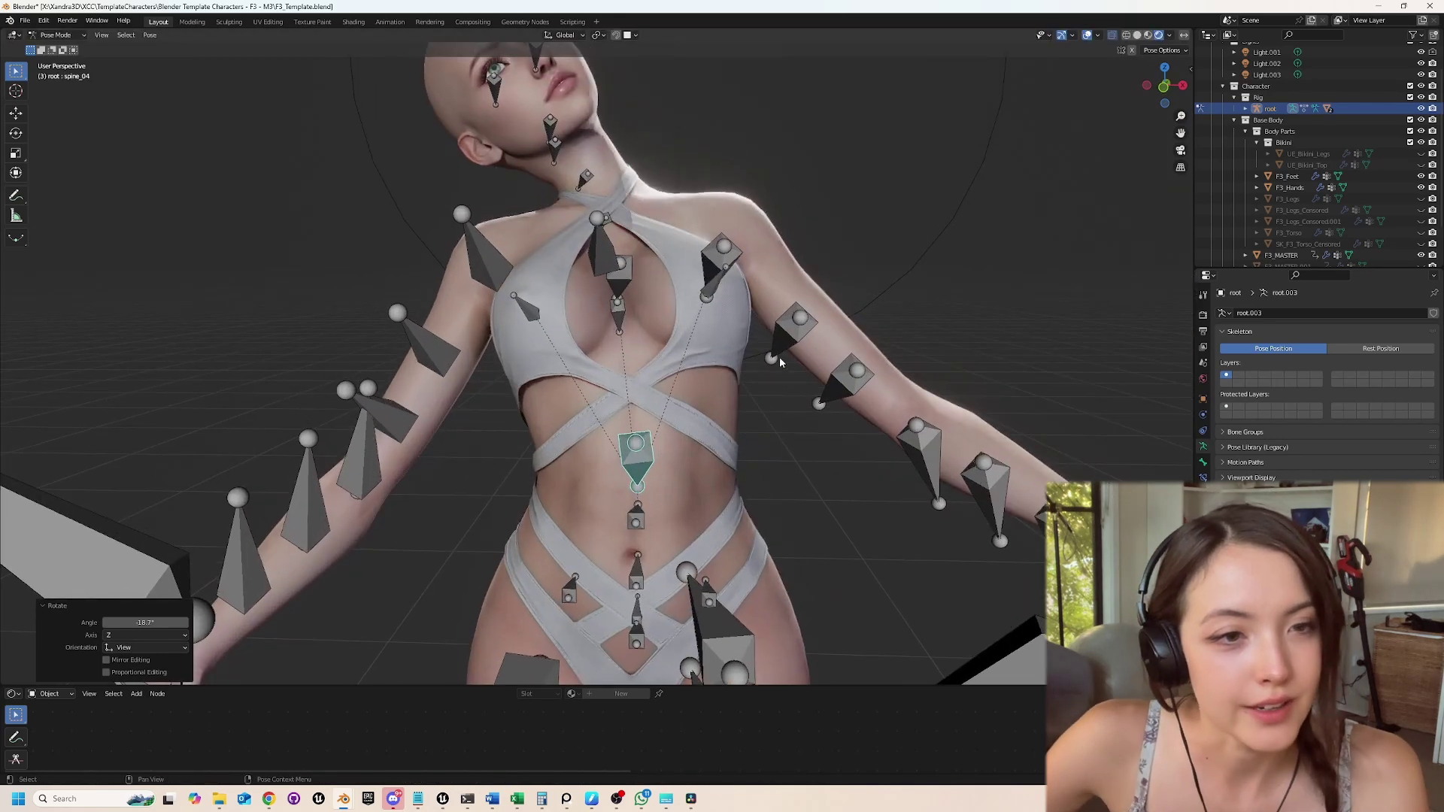
pyautogui.moveTo(662, 247); pyautogui.dragTo(654, 273, button='middle')
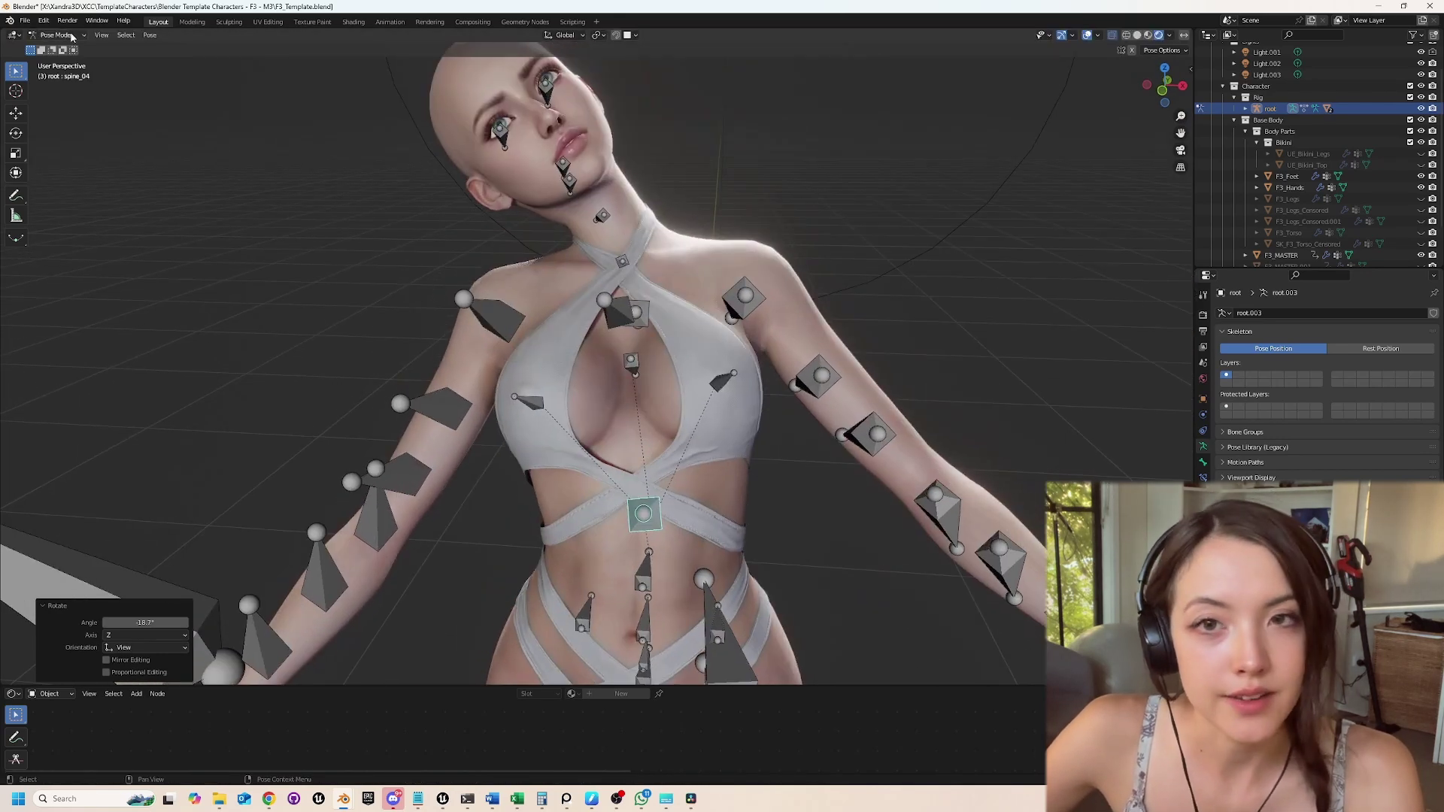
# Leave Pose Mode and view the vertex weights of SK_Outfit_Bikini_Torso in Weight Paint mode on the posed body.
pyautogui.hotkey('ctrl', 'Tab')
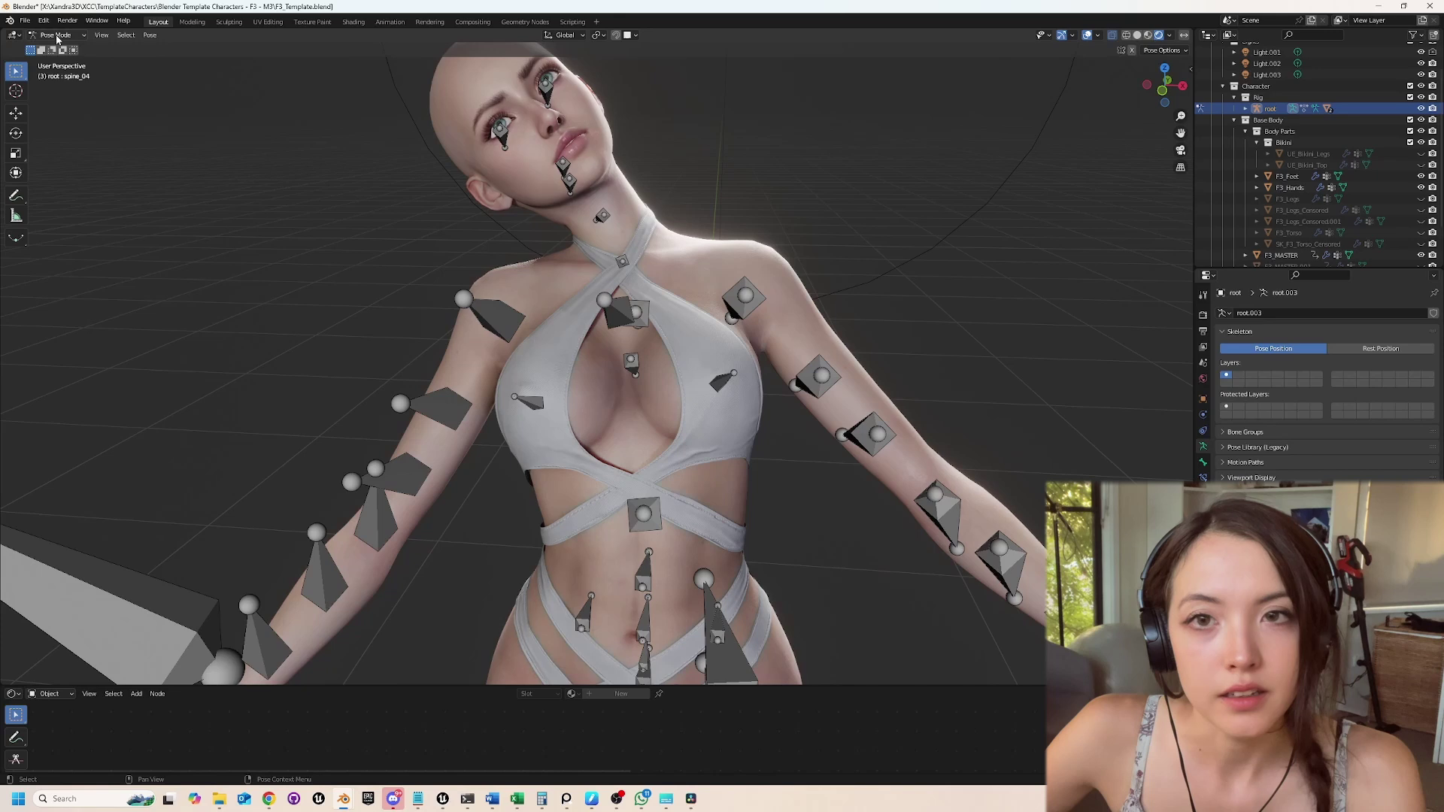
pyautogui.click(666, 304)
pyautogui.click(60, 35)
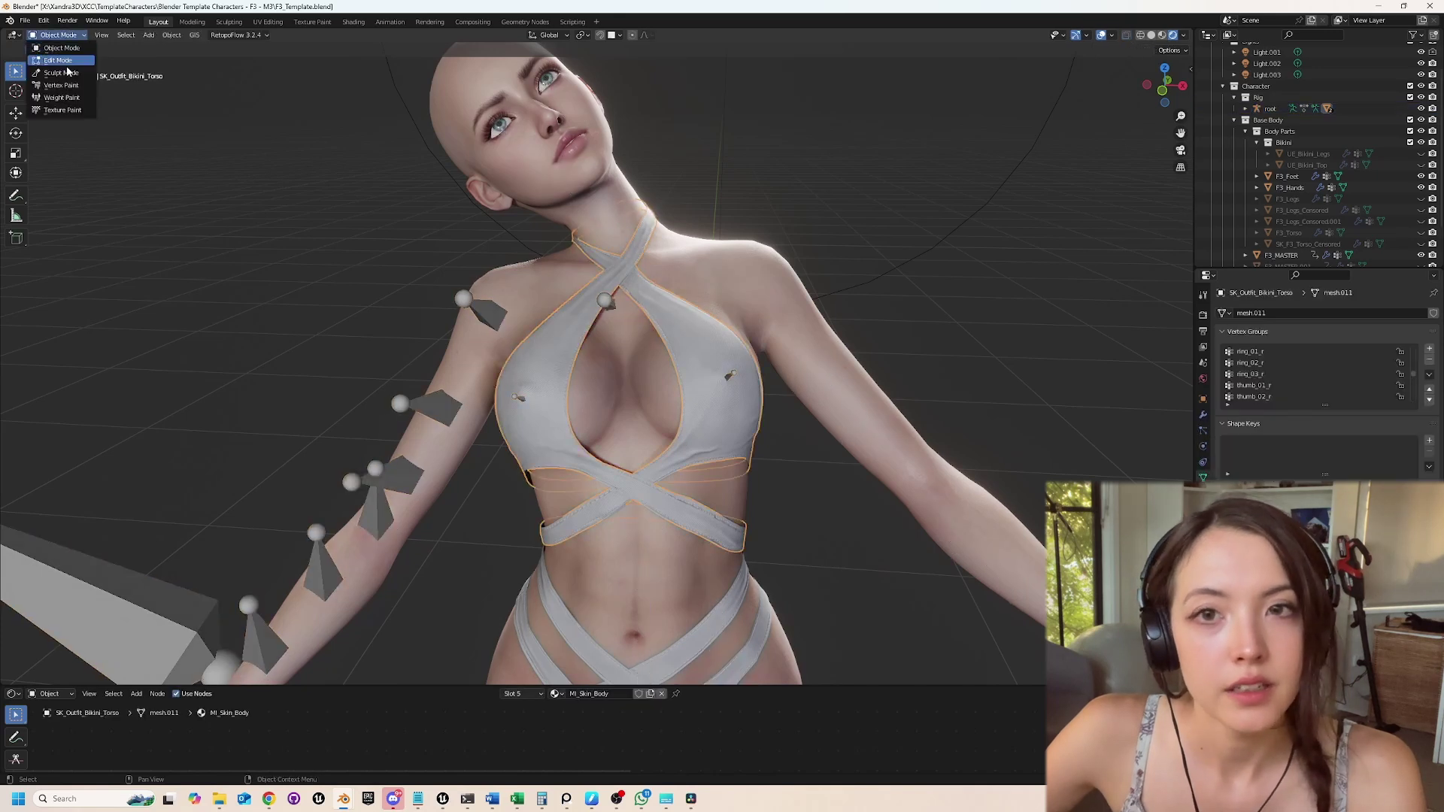
pyautogui.click(72, 106)
pyautogui.scroll(5, 705, 238)
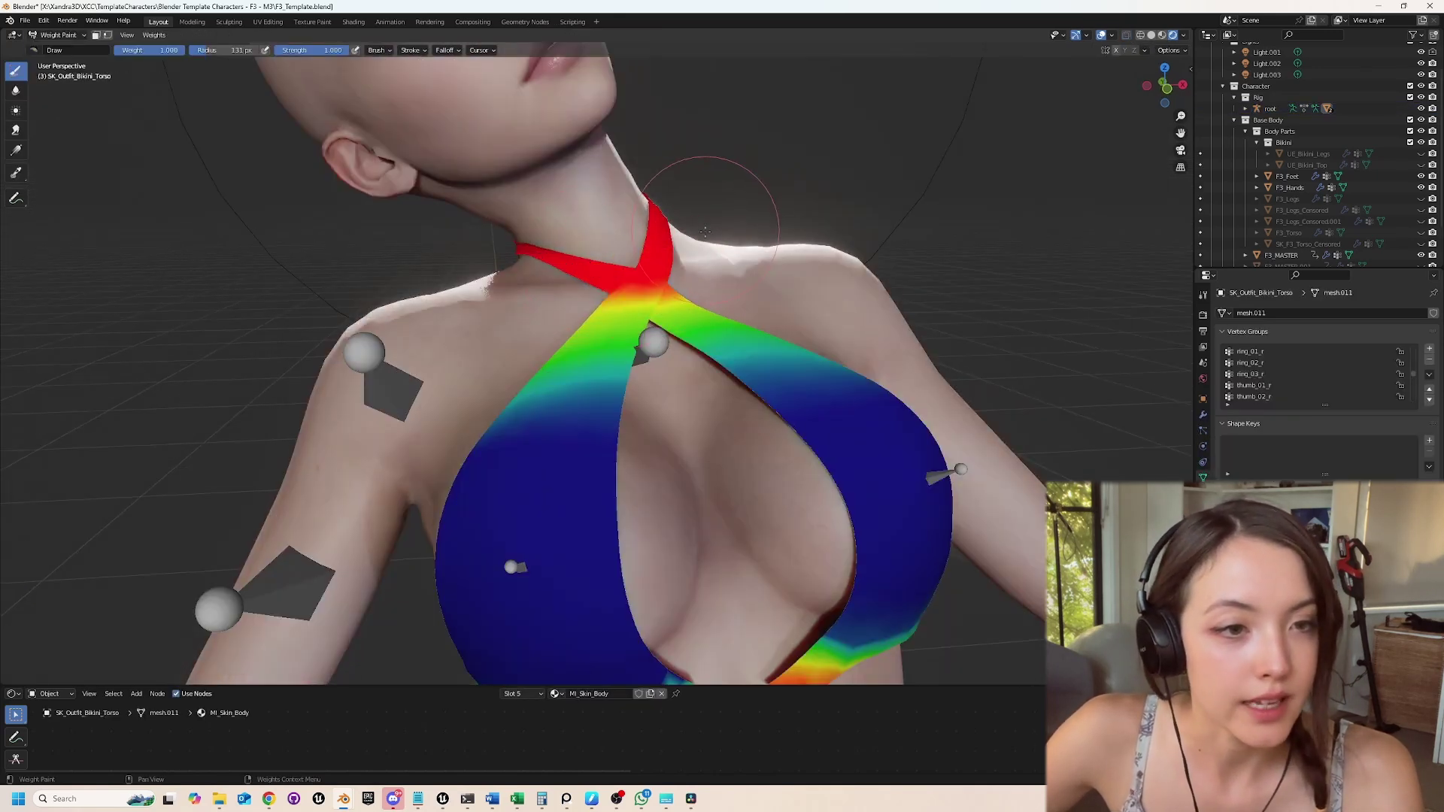
pyautogui.moveTo(705, 231); pyautogui.dragTo(709, 200, button='middle')
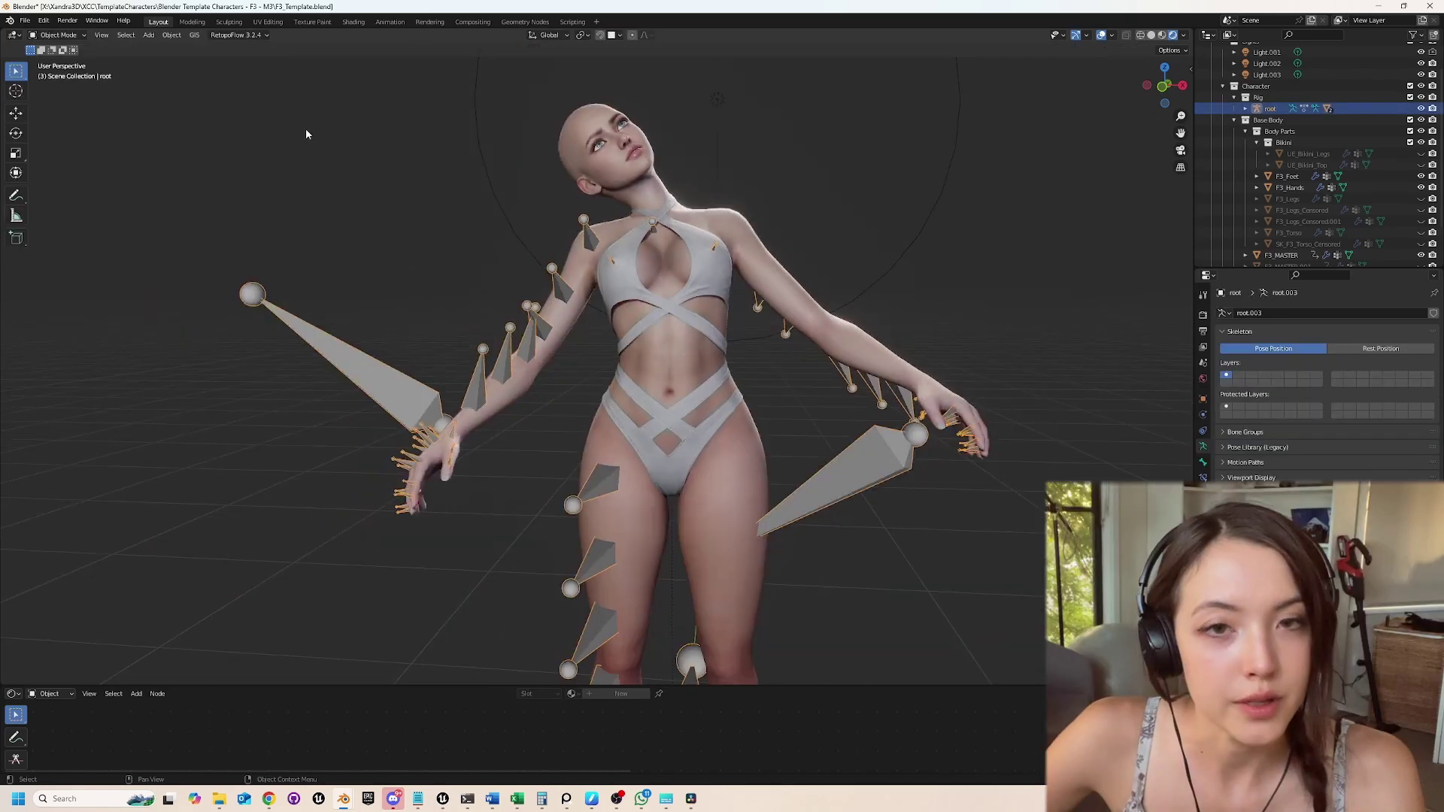
# Clear all pose transforms on every bone of the root armature and return to Object Mode.
pyautogui.click(60, 35)
pyautogui.click(59, 73)
pyautogui.click(149, 36)
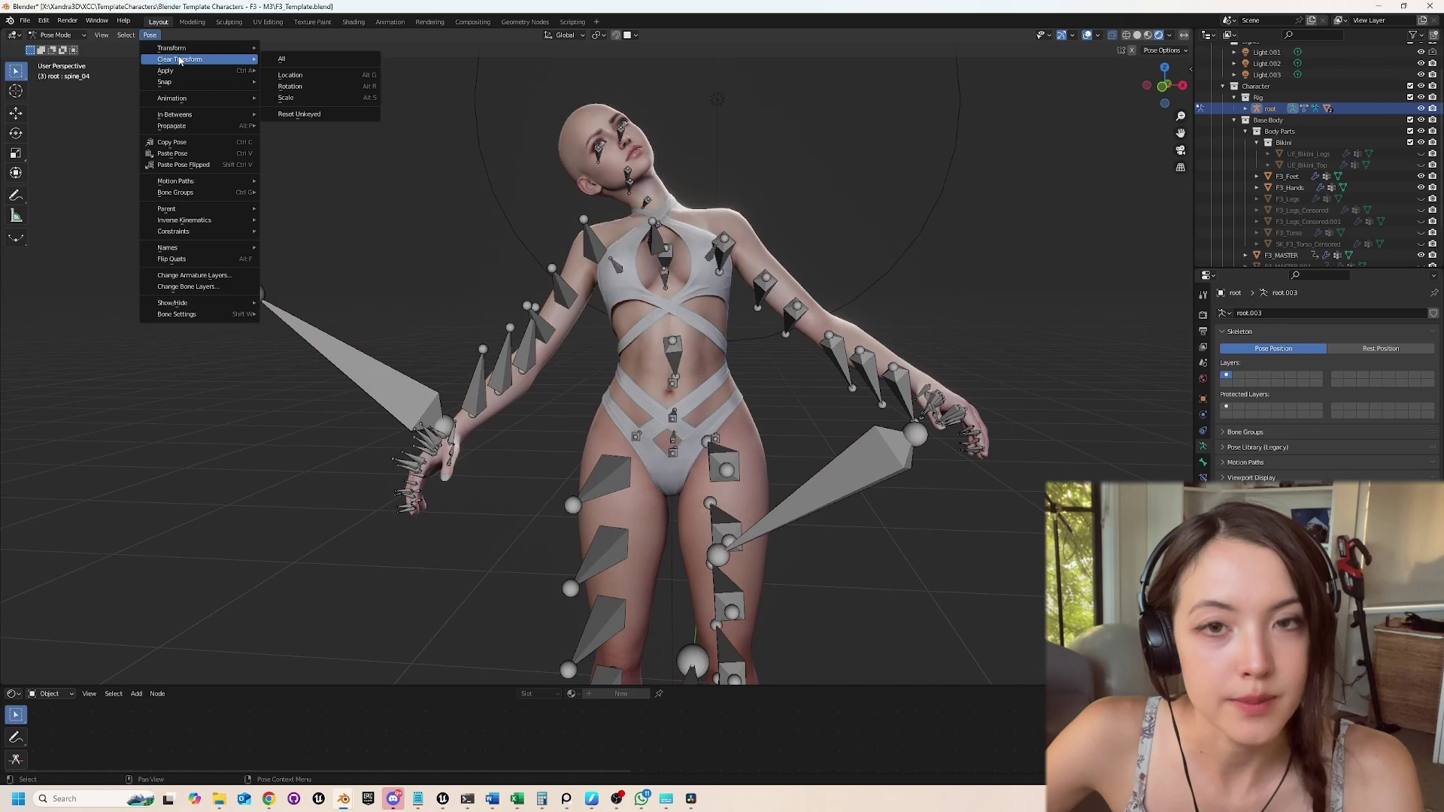
pyautogui.press('a')
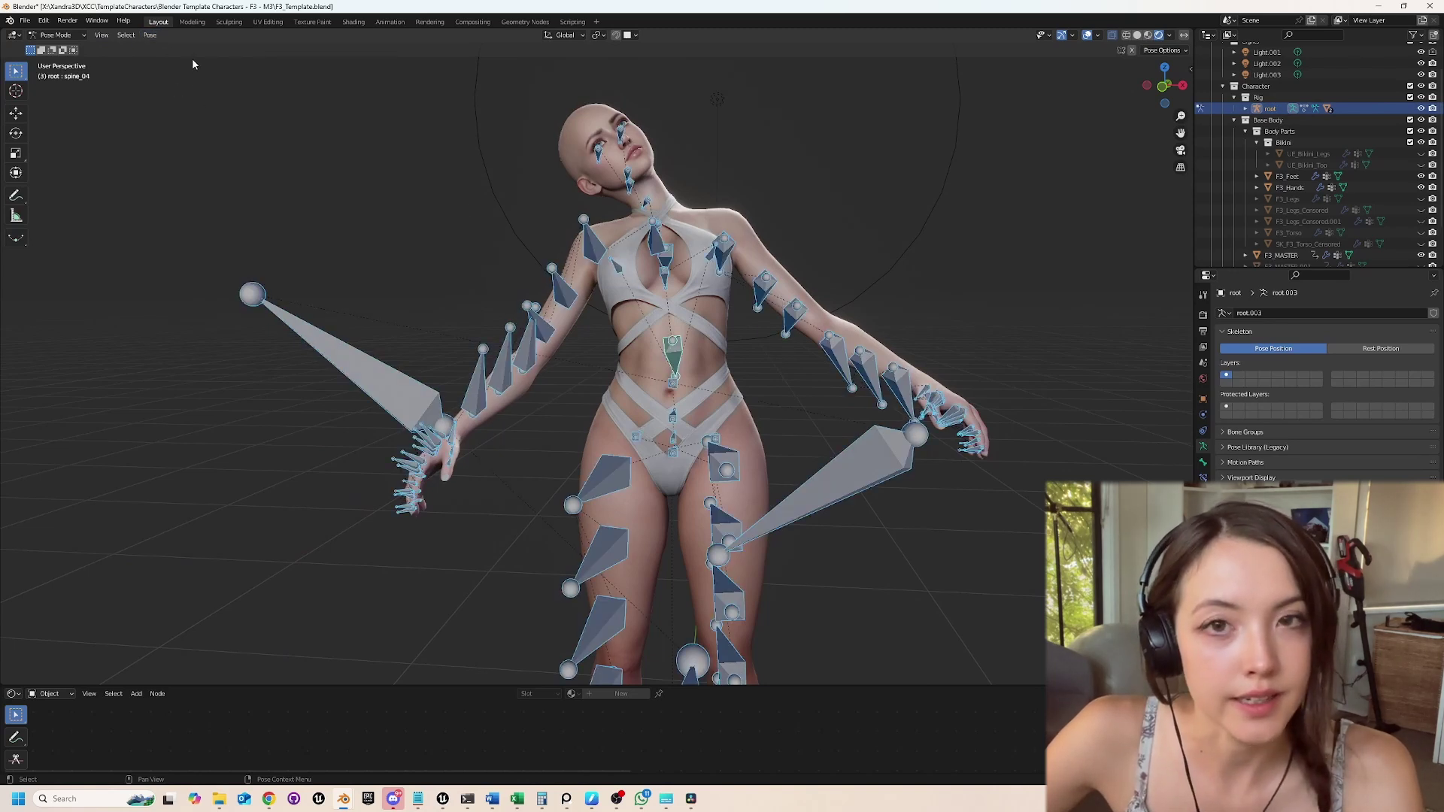
pyautogui.click(150, 35)
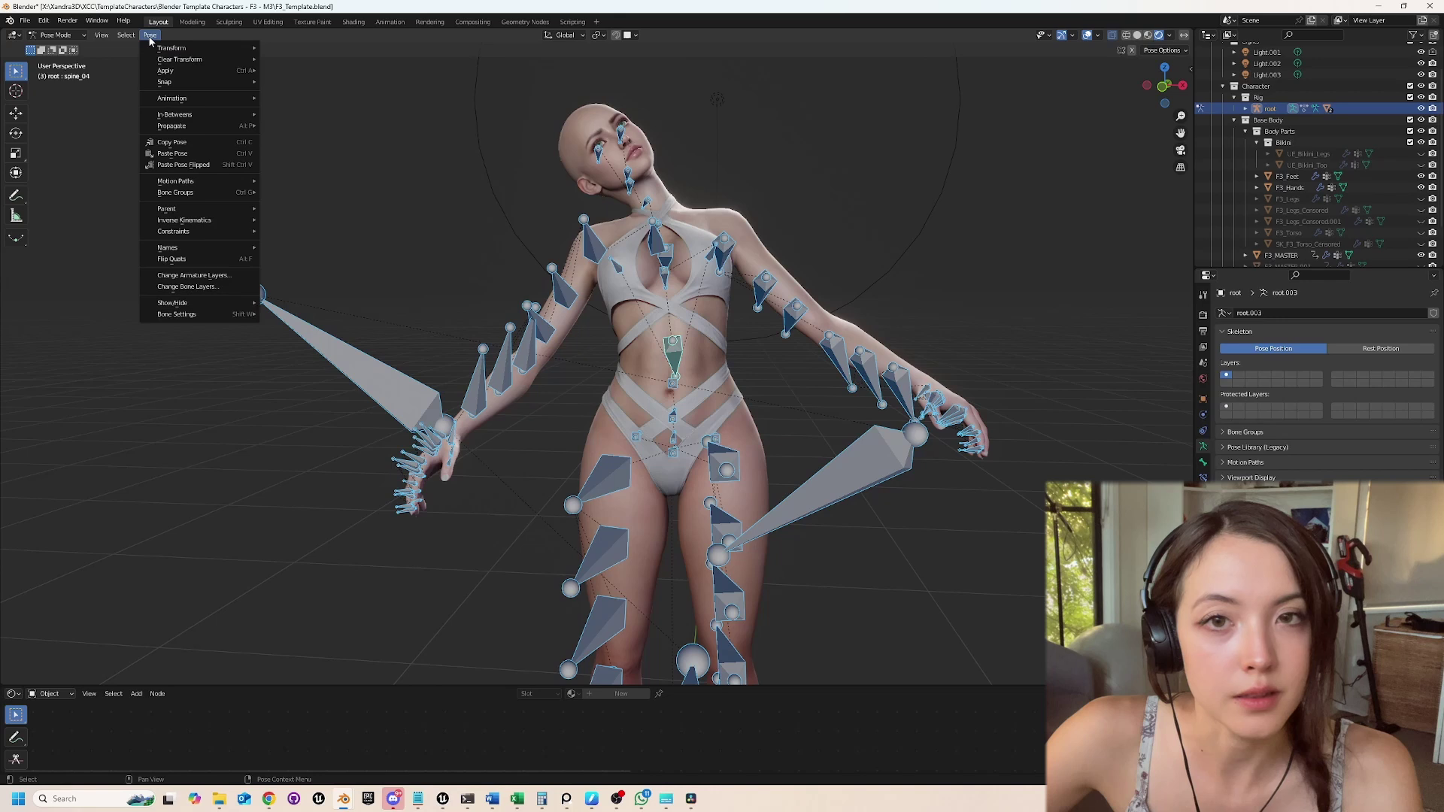
pyautogui.moveTo(218, 60)
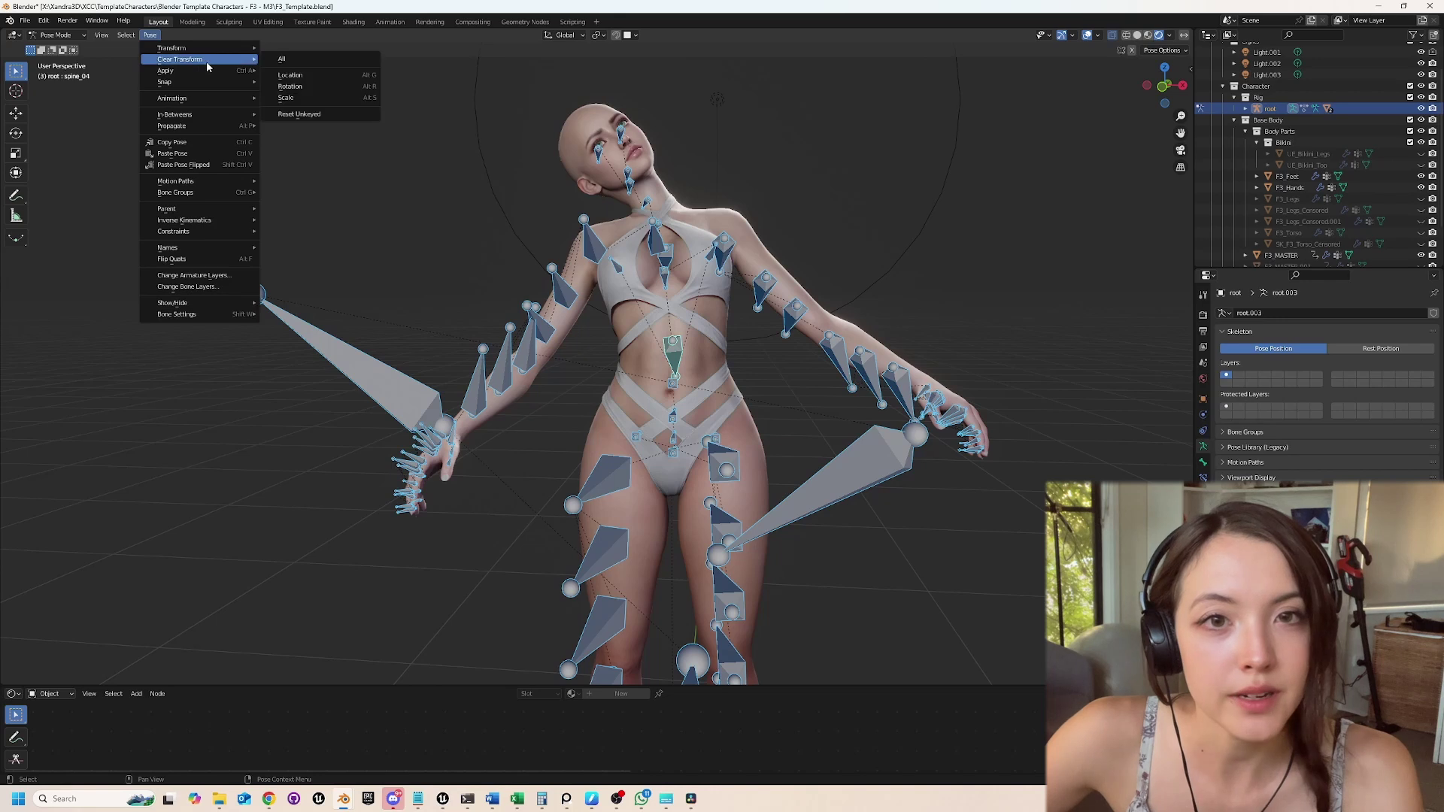
pyautogui.click(284, 60)
pyautogui.scroll(2, 680, 296)
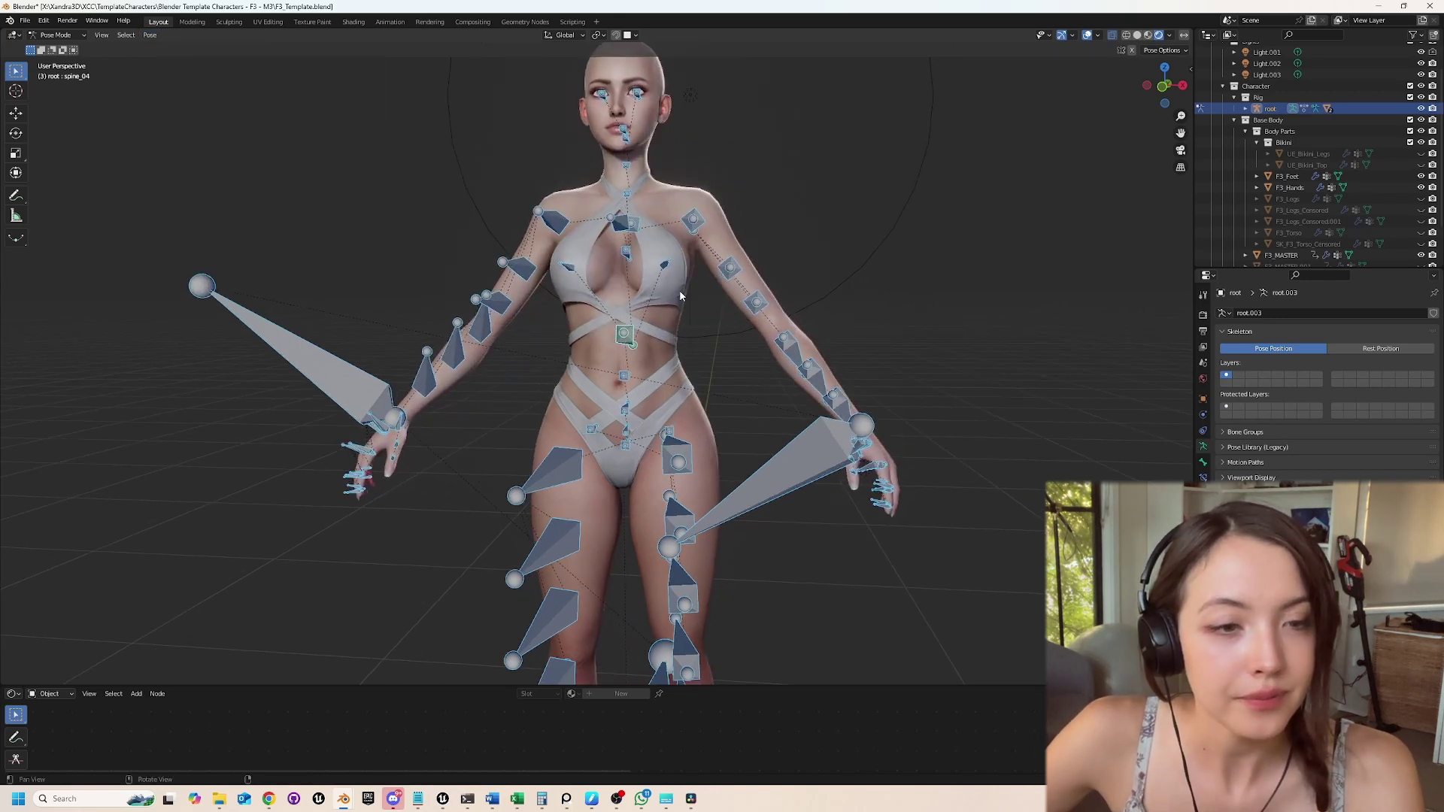
pyautogui.hotkey('ctrl', 'Tab')
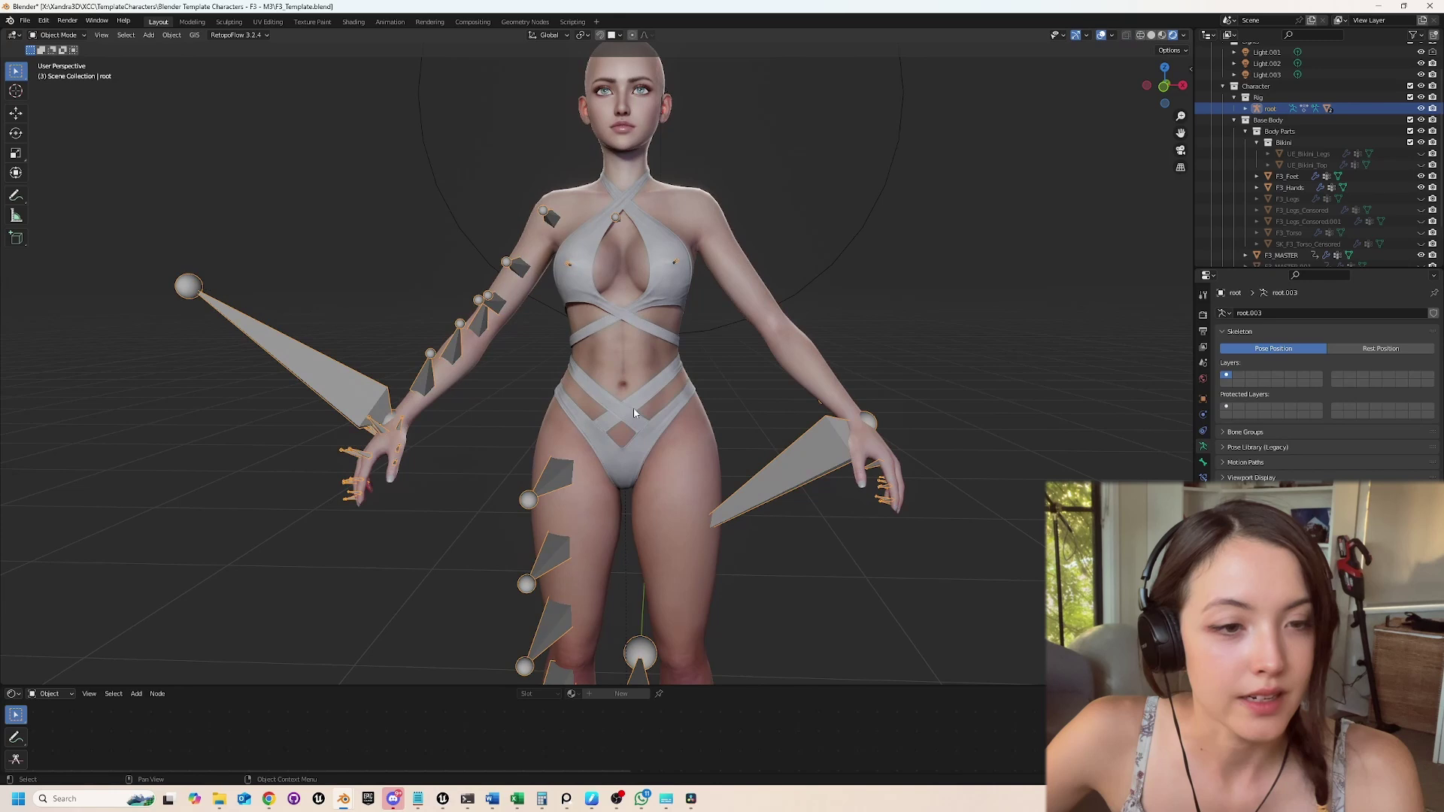
# Transfer vertex group weights from F3_MASTER to SK_Outfit_Bikini_Legs, using Nearest Face Interpolated mapping with source layers matched by name.
pyautogui.click(651, 396)
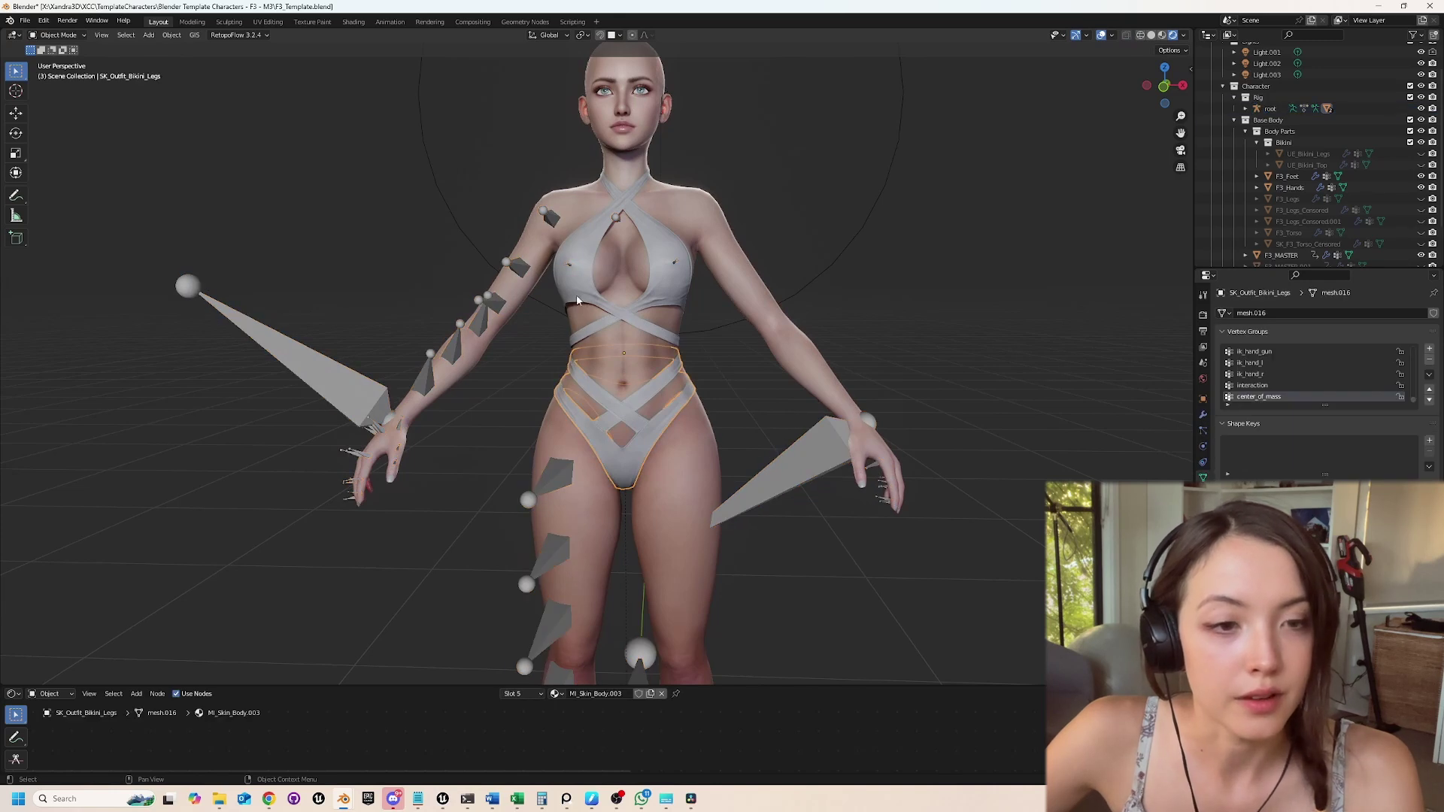
pyautogui.keyDown('shift'); pyautogui.moveTo(748, 422); pyautogui.dragTo(735, 399, button='middle'); pyautogui.keyUp('shift')
pyautogui.click(646, 411)
pyautogui.click(646, 411)
pyautogui.click(646, 411)
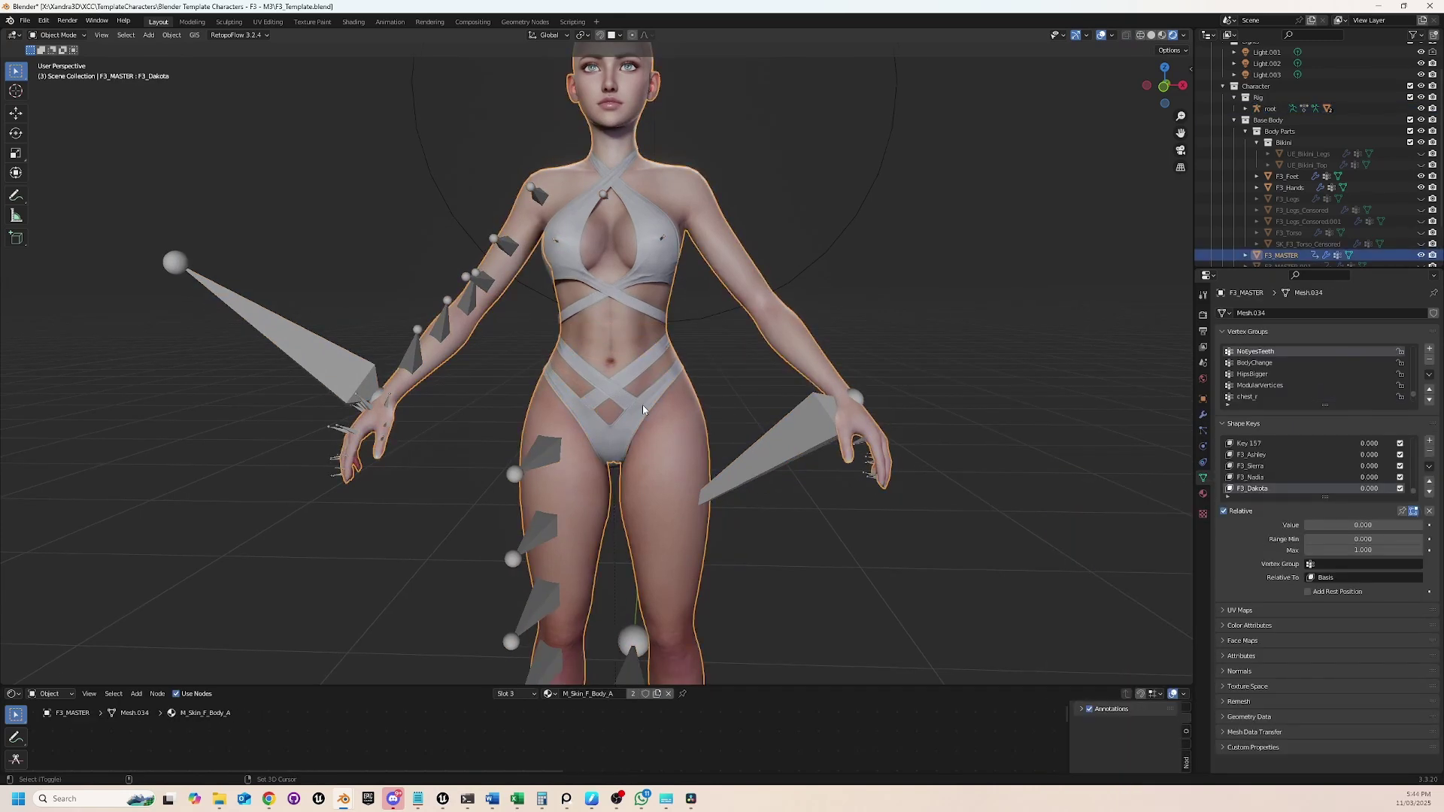
pyautogui.keyDown('shift'); pyautogui.click(643, 410); pyautogui.keyUp('shift')
pyautogui.click(58, 36)
pyautogui.click(57, 97)
pyautogui.click(154, 36)
pyautogui.click(169, 183)
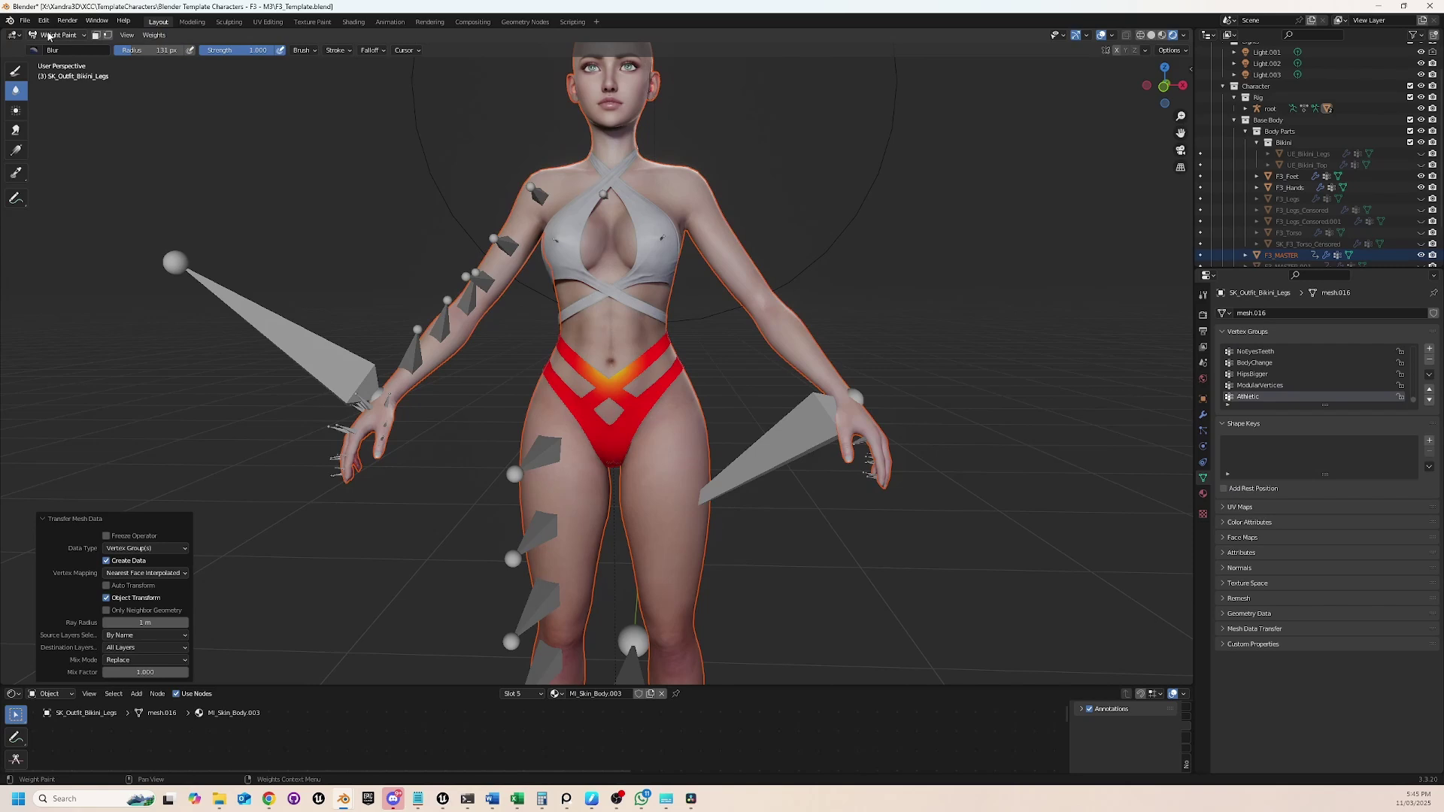
pyautogui.click(58, 36)
pyautogui.click(58, 49)
# Put the root armature in Pose Mode and rotate the right thigh bone outward to spread the leg.
pyautogui.click(642, 419)
pyautogui.click(548, 457)
pyautogui.click(57, 36)
pyautogui.click(60, 82)
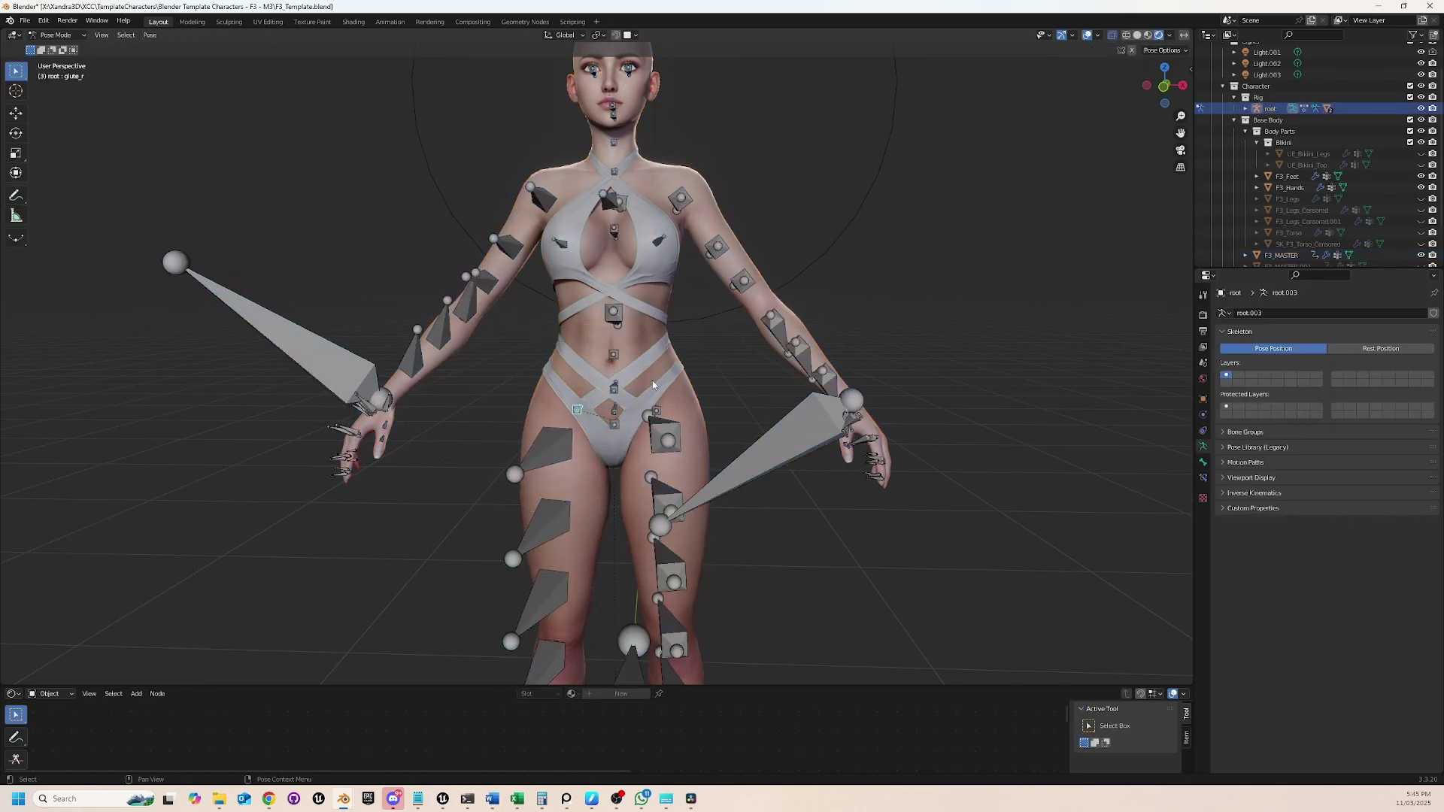
pyautogui.click(542, 448)
pyautogui.press('r')
pyautogui.click(533, 409)
# Rotate the thigh_l bone outward about 53° and inspect how the bikini bottoms deform around the crotch.
pyautogui.click(666, 444)
pyautogui.press('r')
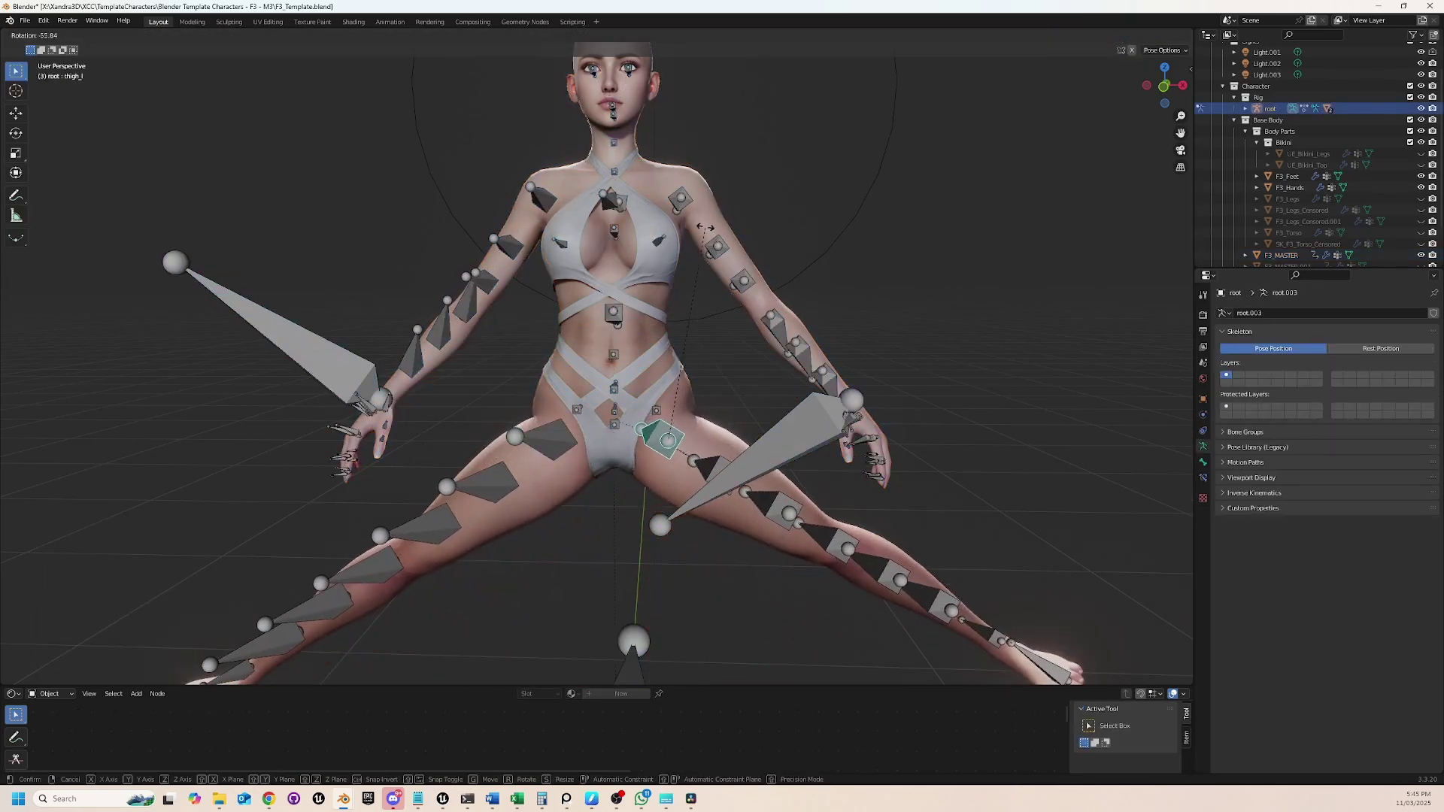
pyautogui.click(688, 443)
pyautogui.keyDown('shift'); pyautogui.moveTo(682, 474); pyautogui.dragTo(664, 287, button='middle'); pyautogui.keyUp('shift')
pyautogui.scroll(2, 572, 332)
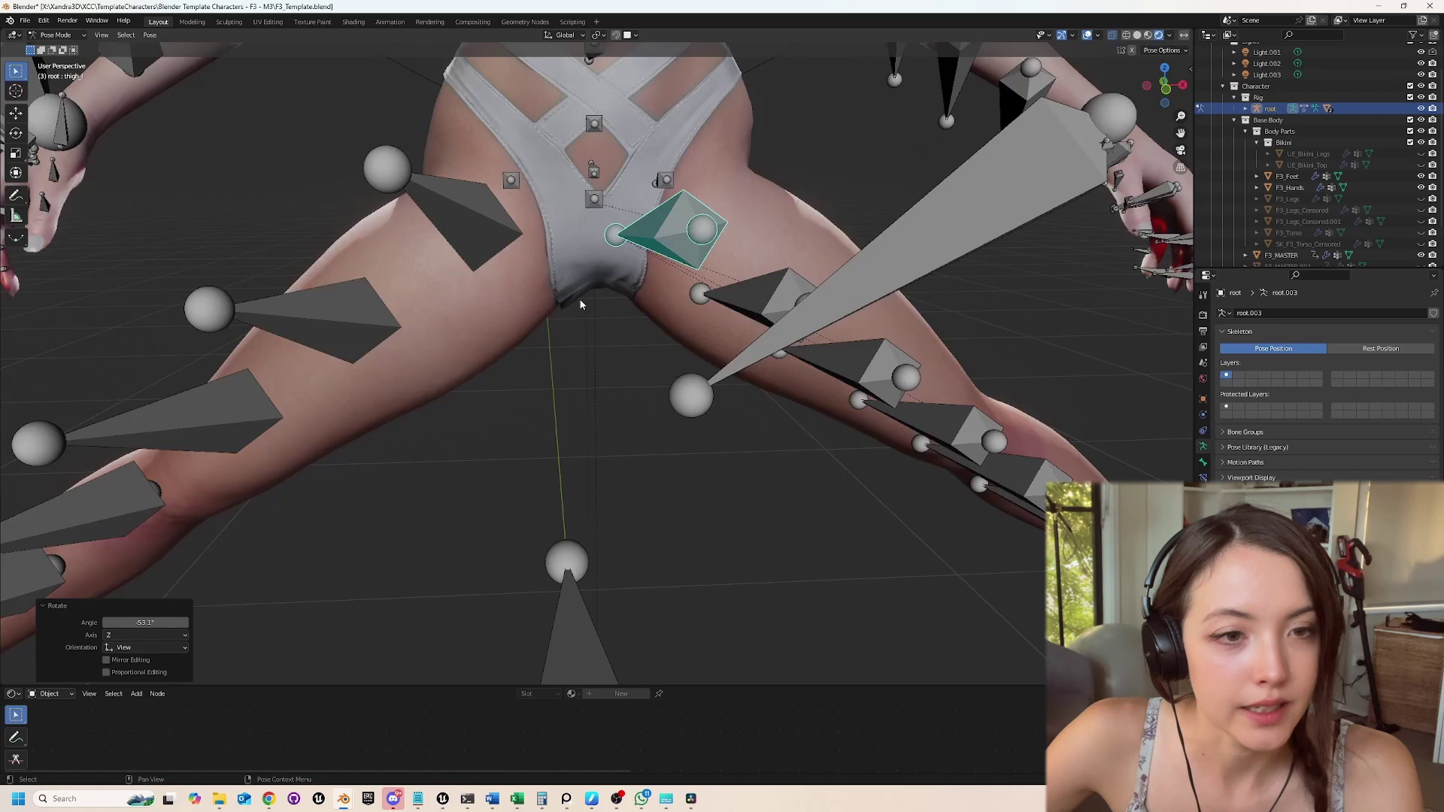
pyautogui.click(592, 328)
pyautogui.moveTo(593, 329); pyautogui.dragTo(581, 268, button='middle')
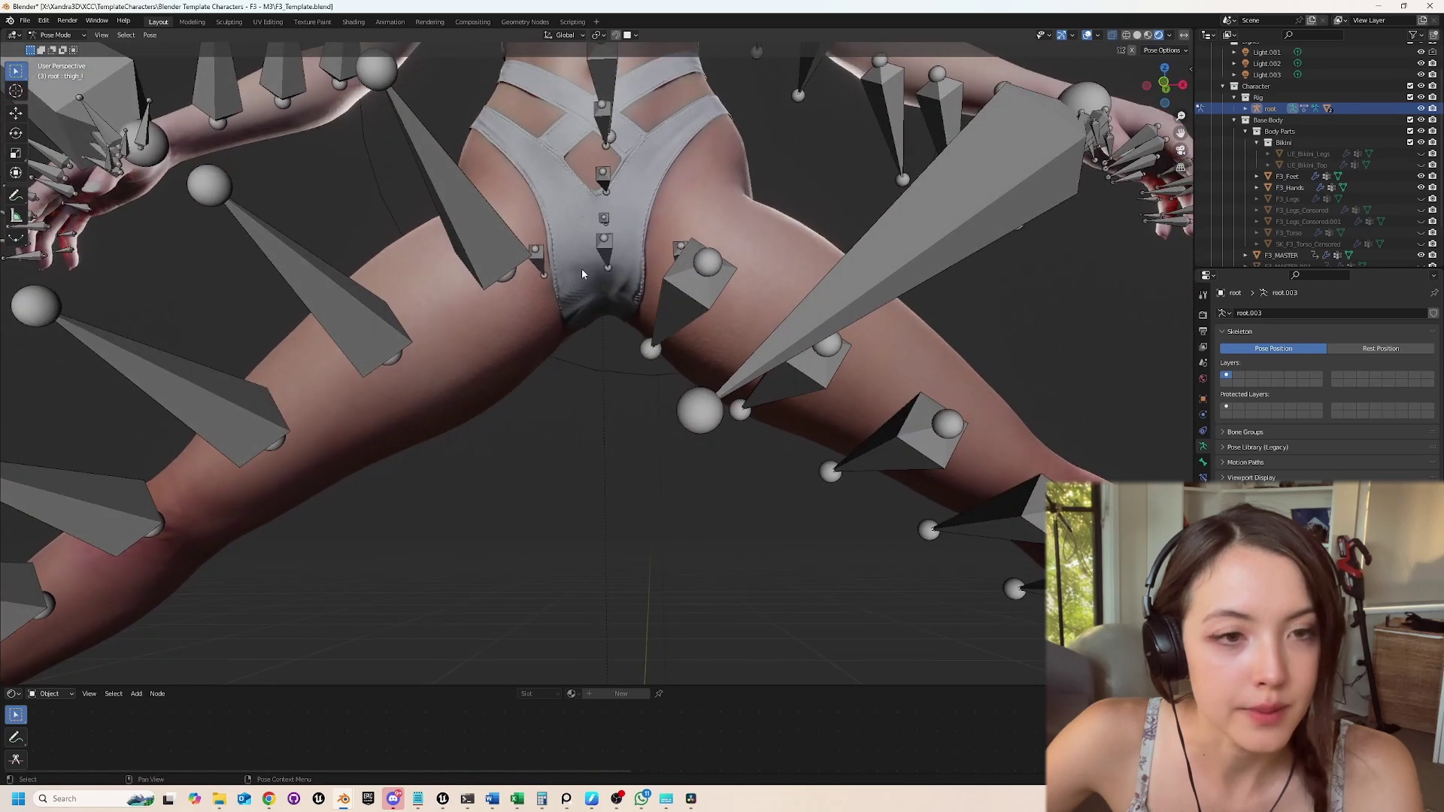
pyautogui.moveTo(650, 334)
pyautogui.mouseDown(button='middle')
pyautogui.moveTo(660, 290)
pyautogui.moveTo(633, 346)
pyautogui.mouseUp(button='middle')
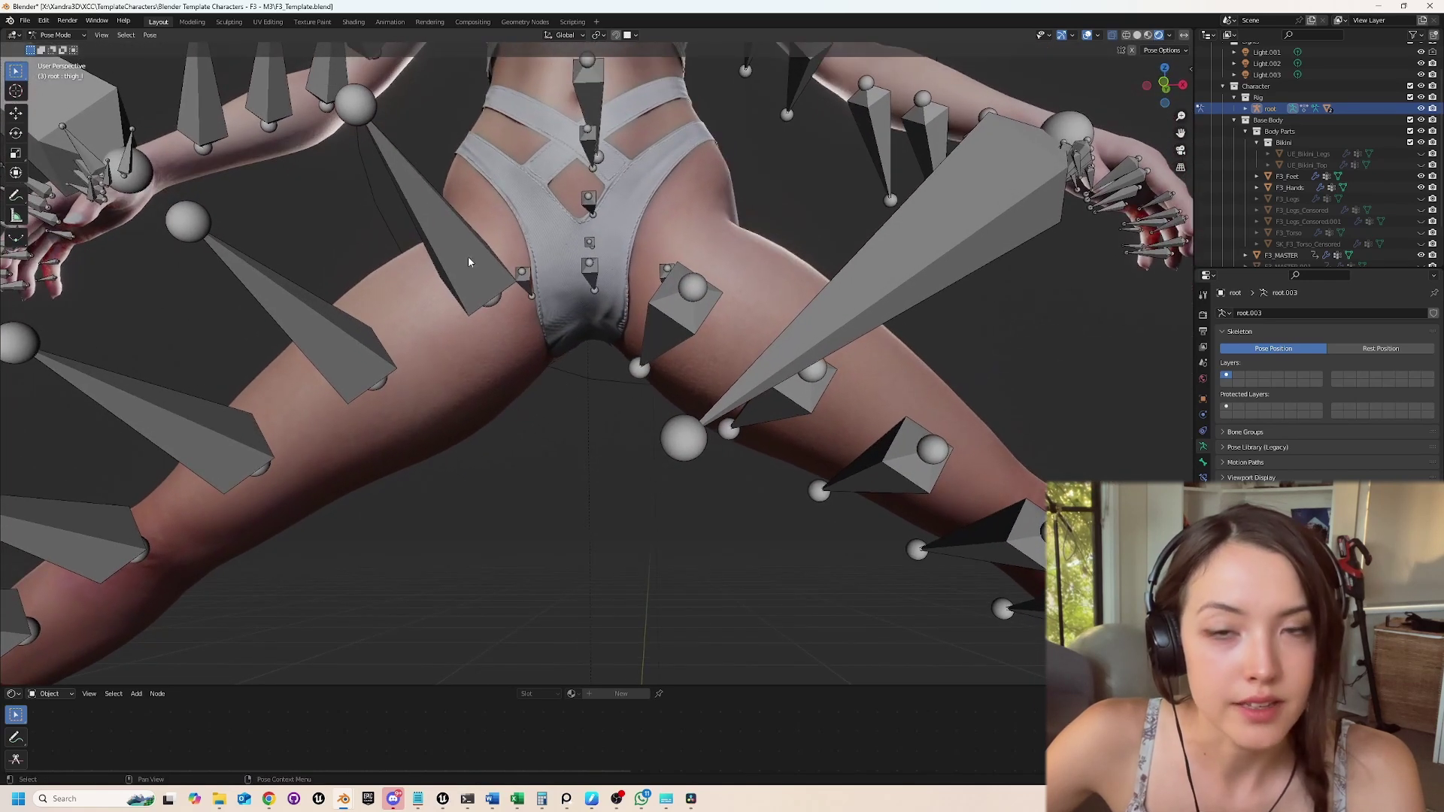
# Leave Pose Mode, select the root armature together with SK_Outfit_Bikini_Legs, and switch the bottoms to Weight Paint mode.
pyautogui.click(56, 34)
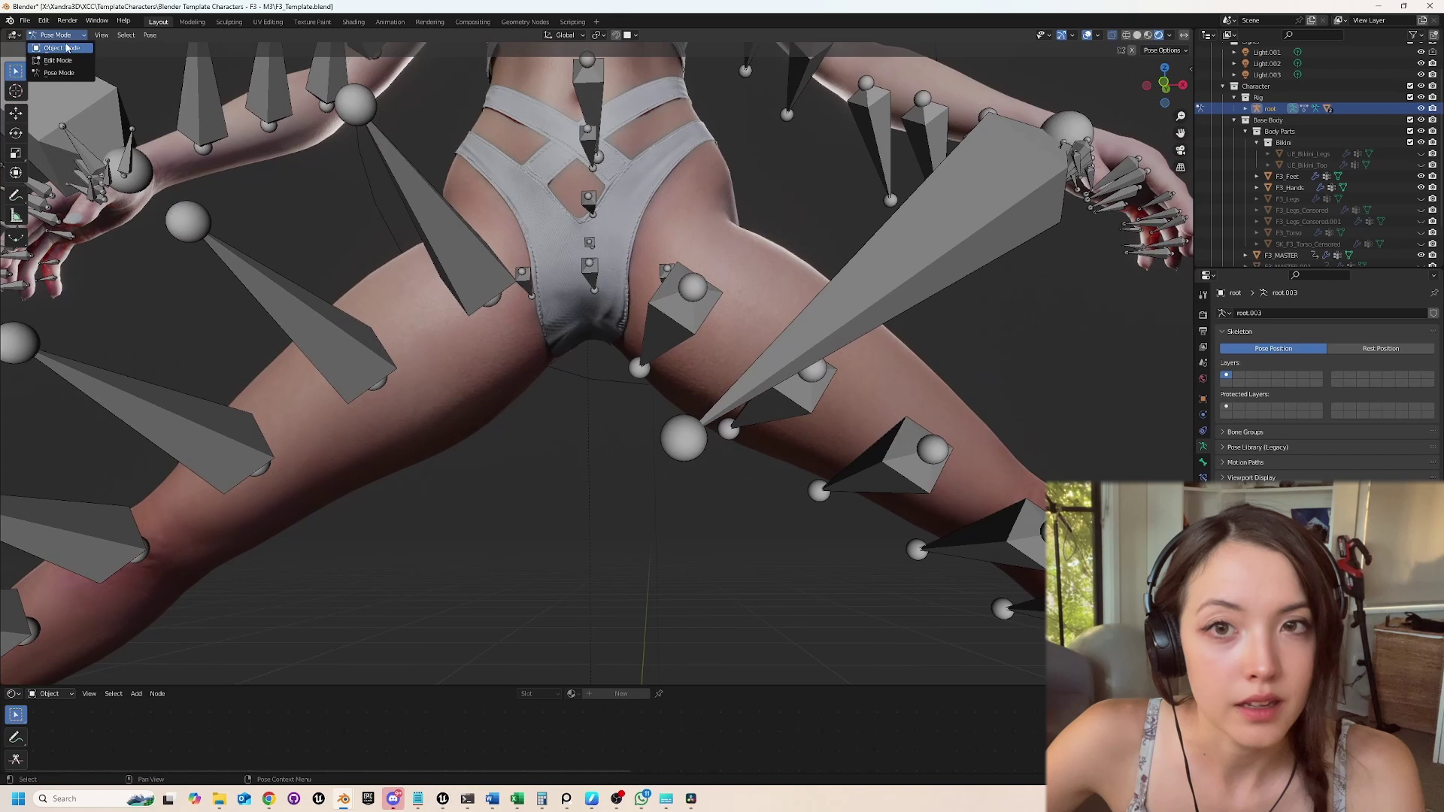
pyautogui.click(520, 232)
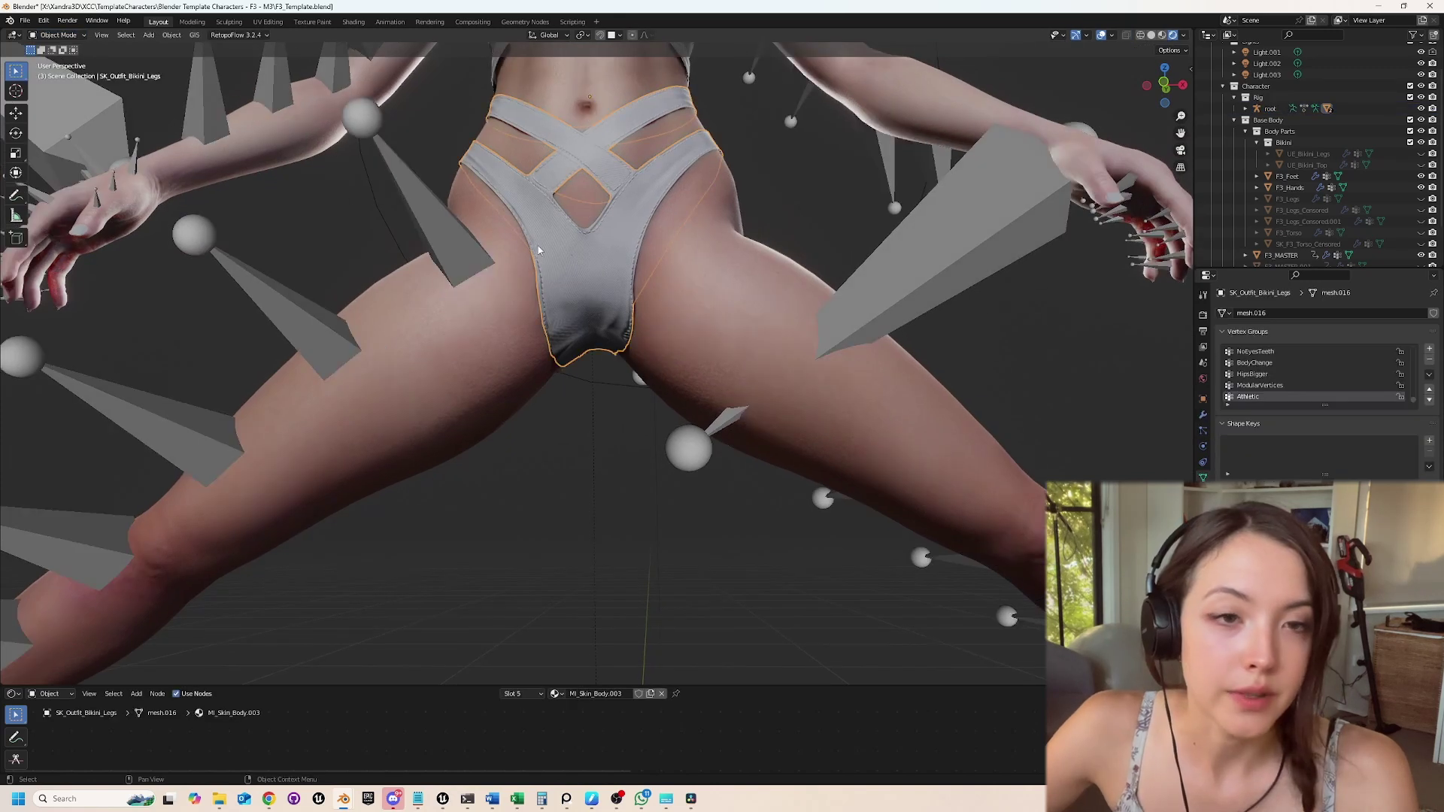
pyautogui.click(462, 250)
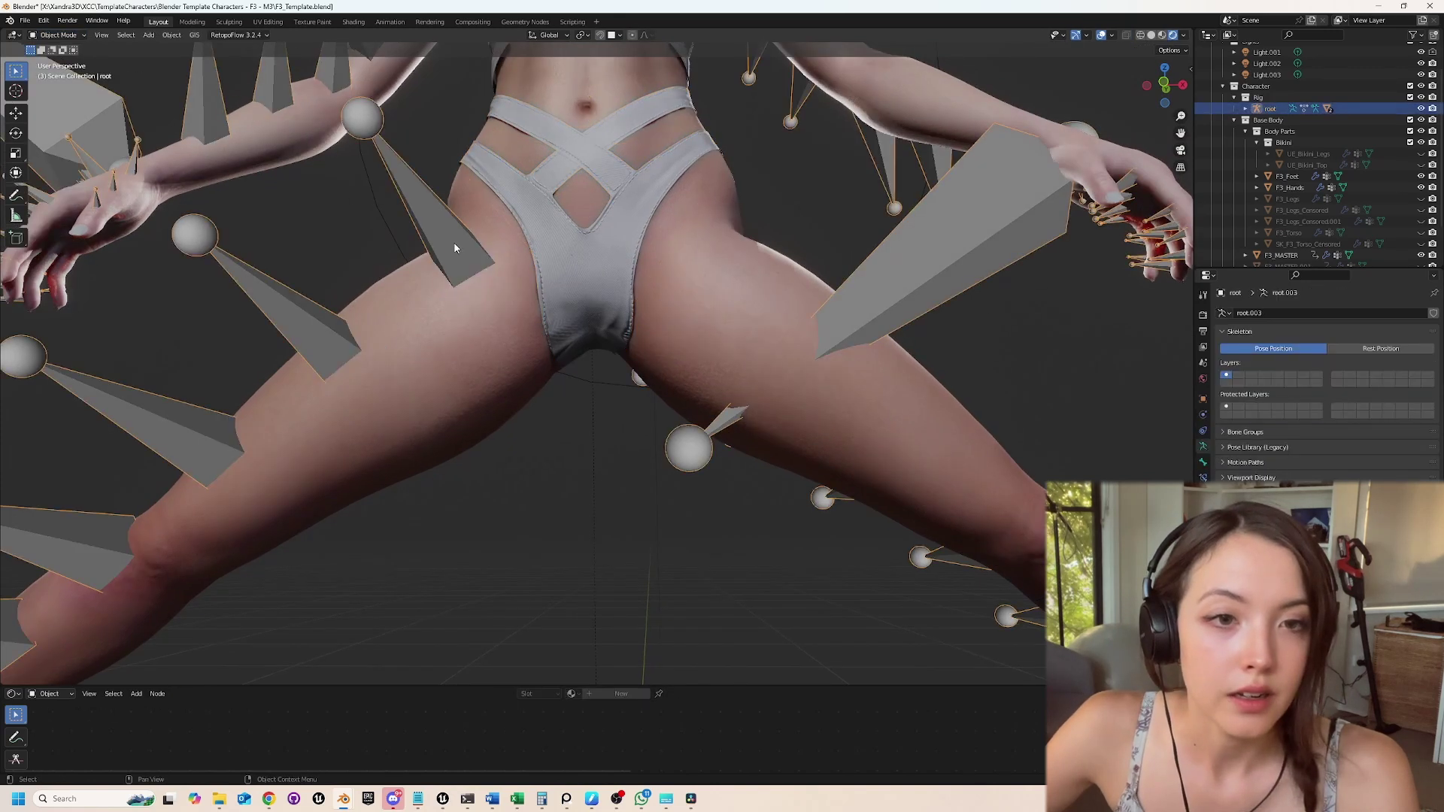
pyautogui.click(541, 286)
pyautogui.click(58, 34)
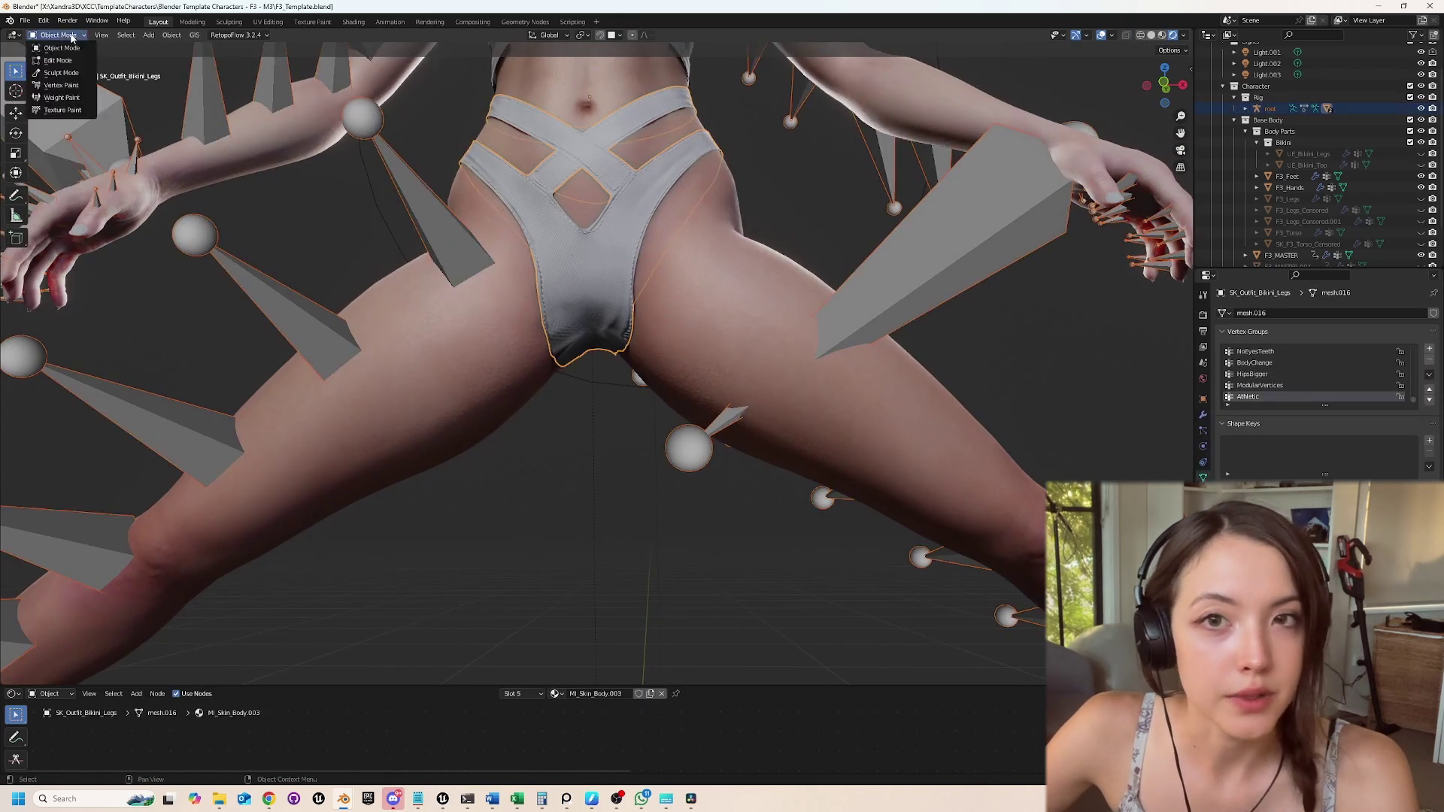
pyautogui.click(74, 98)
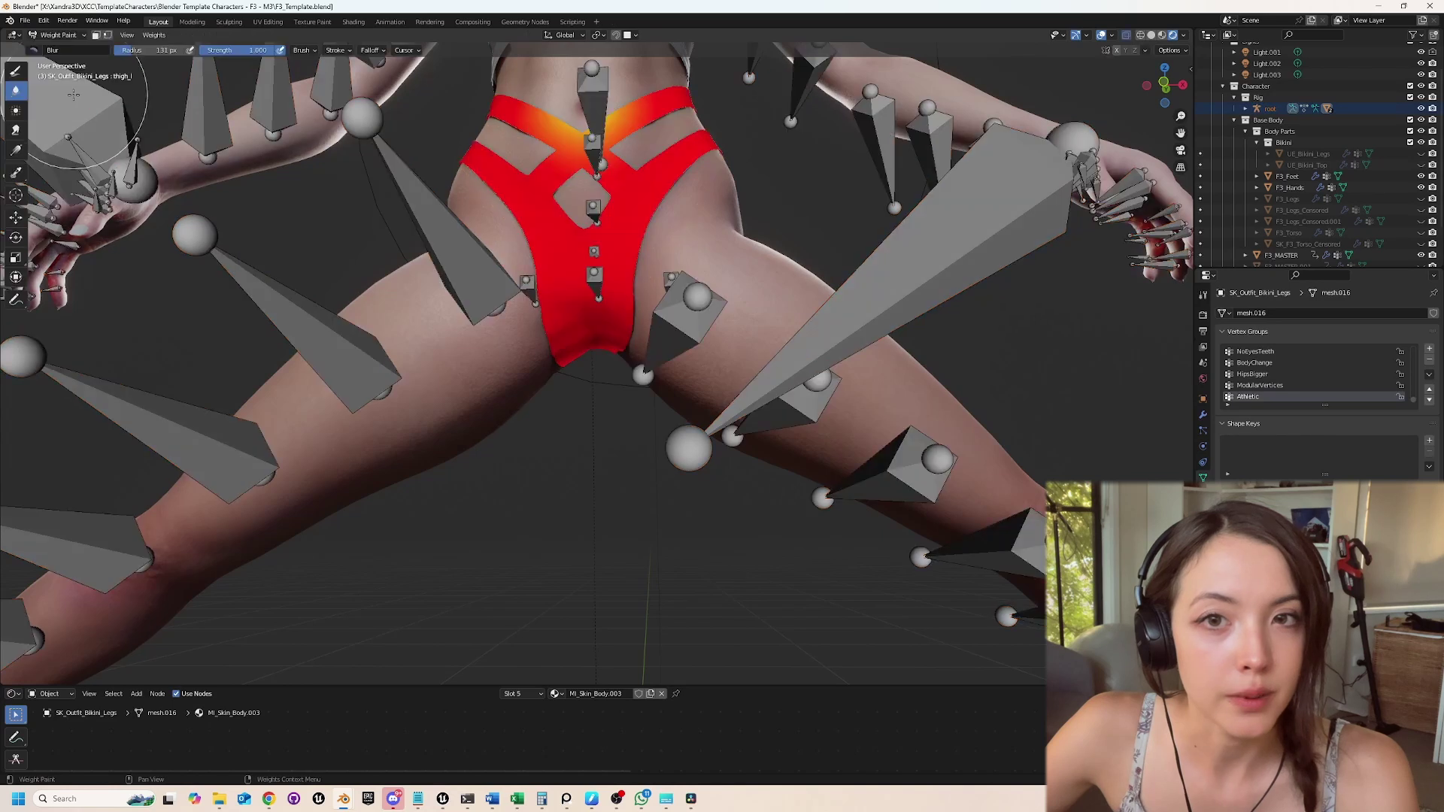
# Examine the bottoms' weights for the right and left thigh bones and their thigh twist bones.
pyautogui.keyDown('ctrl'); pyautogui.click(484, 272); pyautogui.keyUp('ctrl')
pyautogui.keyDown('ctrl'); pyautogui.click(682, 329); pyautogui.keyUp('ctrl')
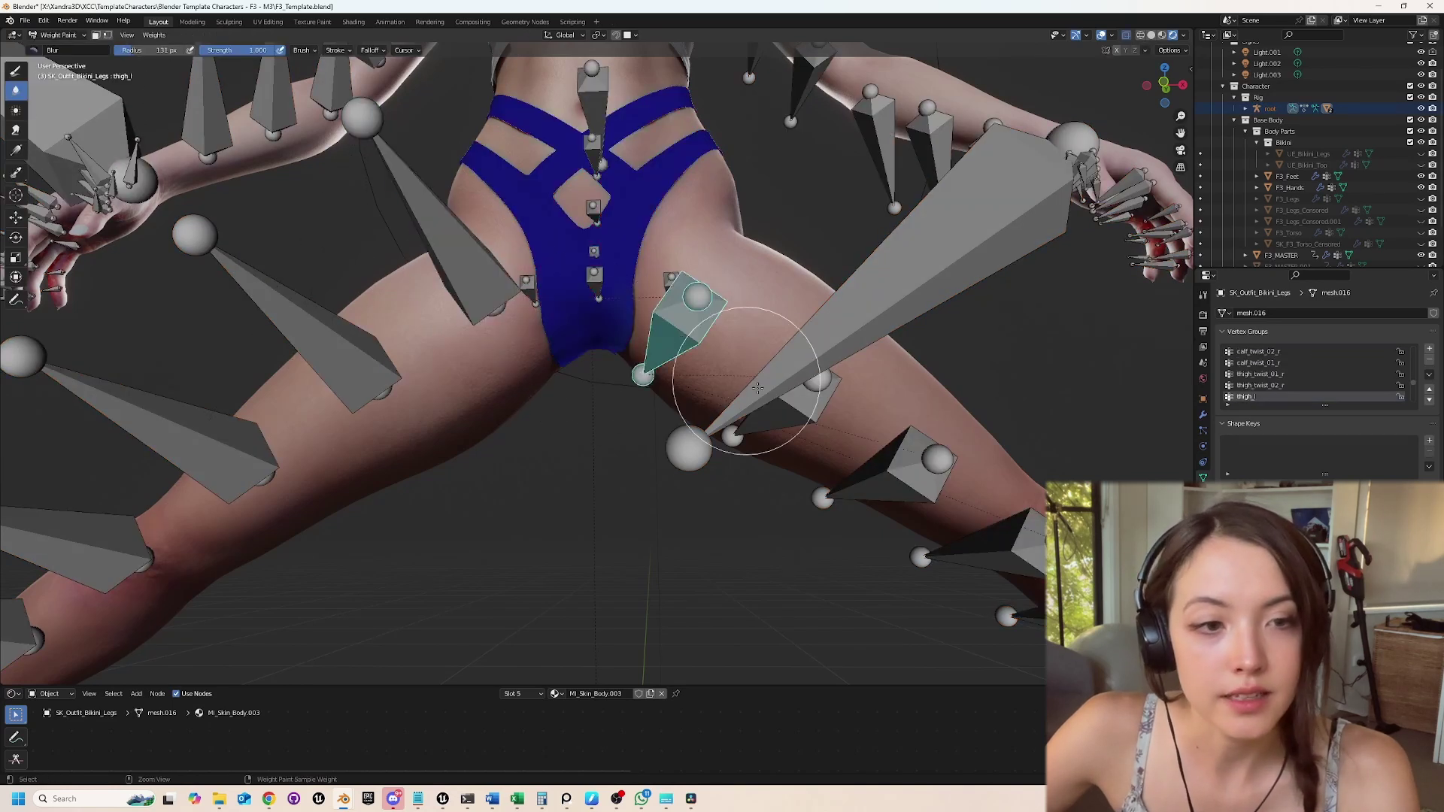
pyautogui.keyDown('ctrl'); pyautogui.click(809, 414); pyautogui.keyUp('ctrl')
pyautogui.keyDown('ctrl'); pyautogui.click(380, 389); pyautogui.keyUp('ctrl')
pyautogui.keyDown('ctrl'); pyautogui.click(226, 459); pyautogui.keyUp('ctrl')
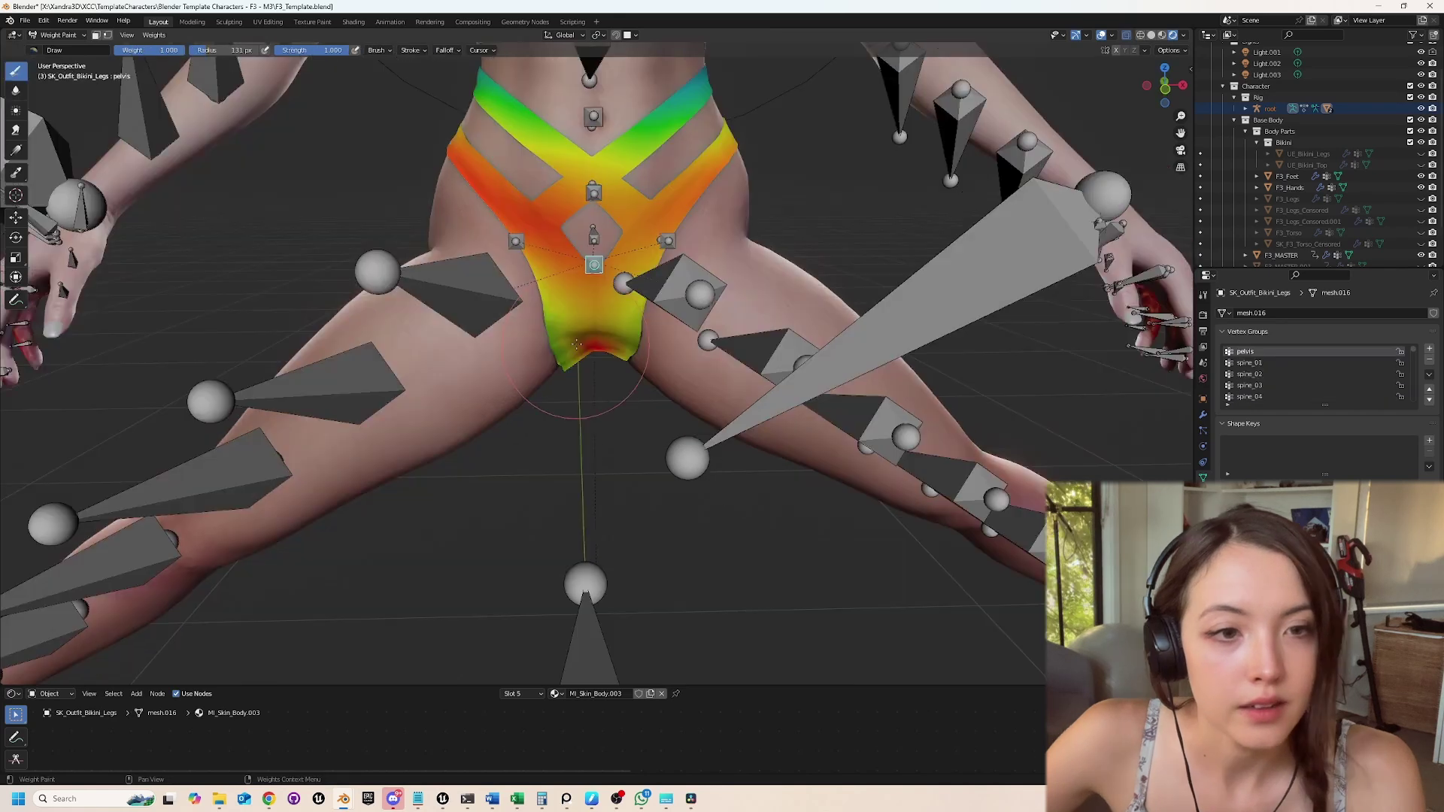
# Display the pelvis bone's weights on the bottoms and set the Draw brush strength to 0.141.
pyautogui.moveTo(583, 350); pyautogui.dragTo(572, 330, button='middle')
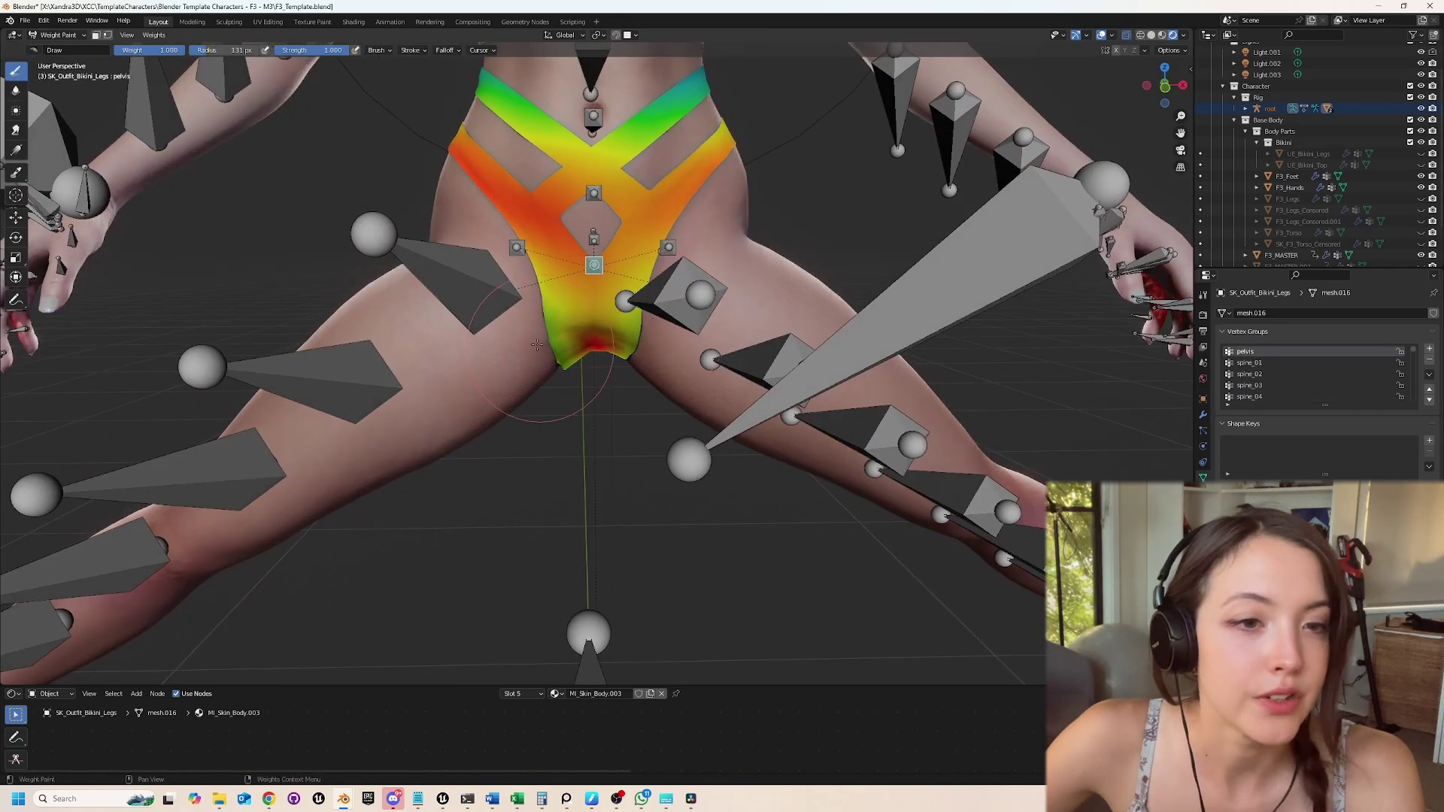
pyautogui.moveTo(745, 436); pyautogui.dragTo(647, 379, button='middle')
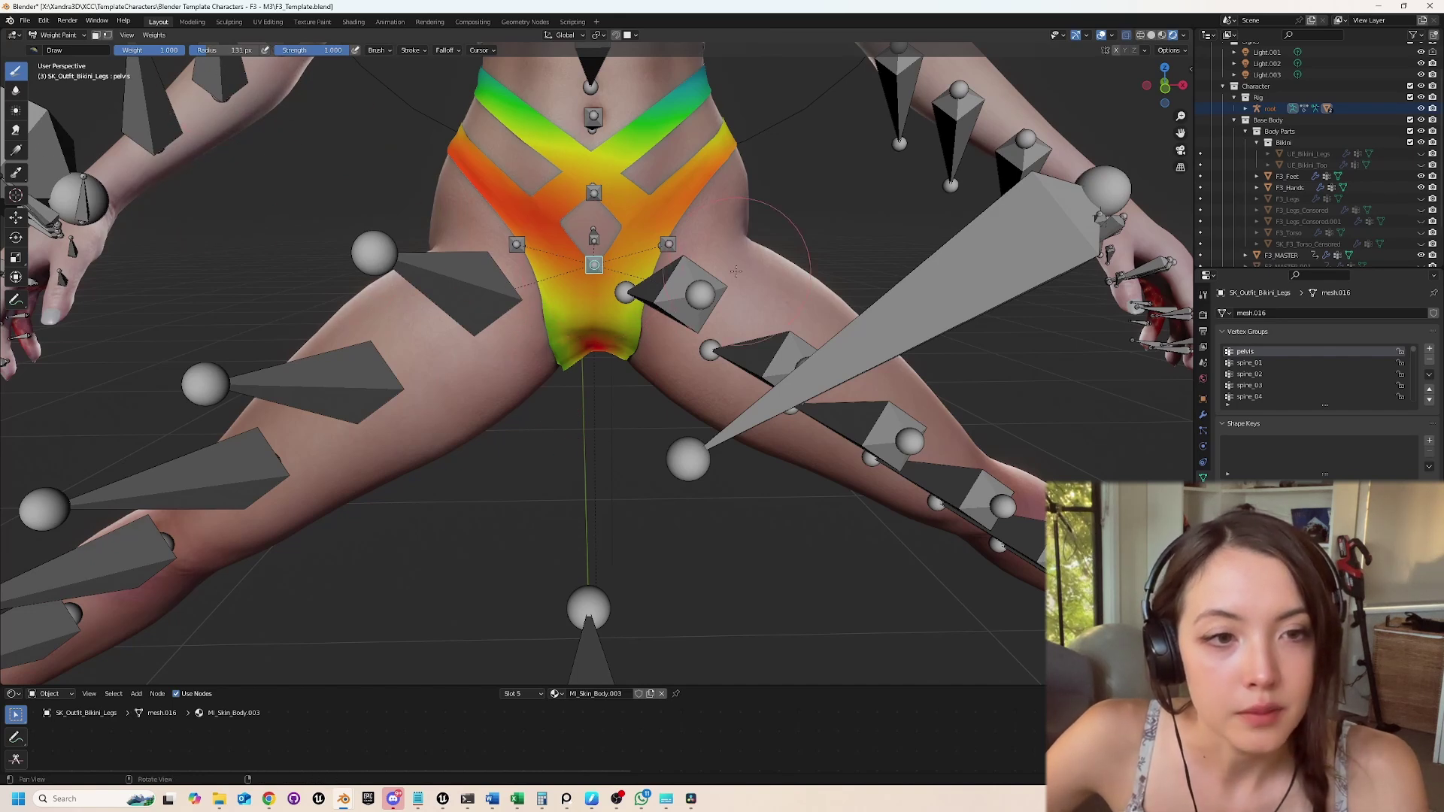
pyautogui.moveTo(738, 273); pyautogui.dragTo(730, 274, button='middle')
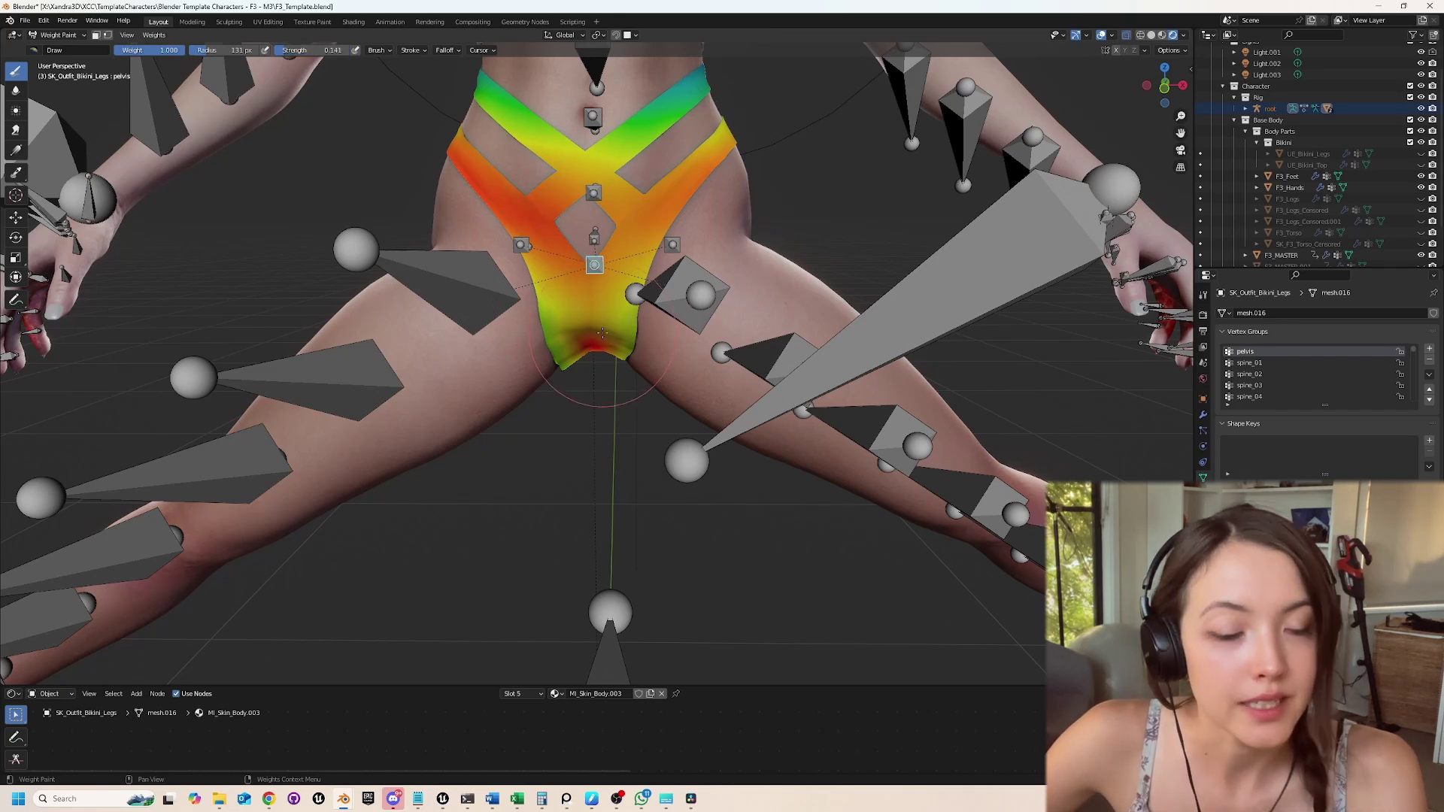
pyautogui.moveTo(567, 297); pyautogui.dragTo(579, 247, button='middle')
# Turn on Auto Normalize for weight painting and expand the brush, symmetry and falloff settings.
pyautogui.press('n')
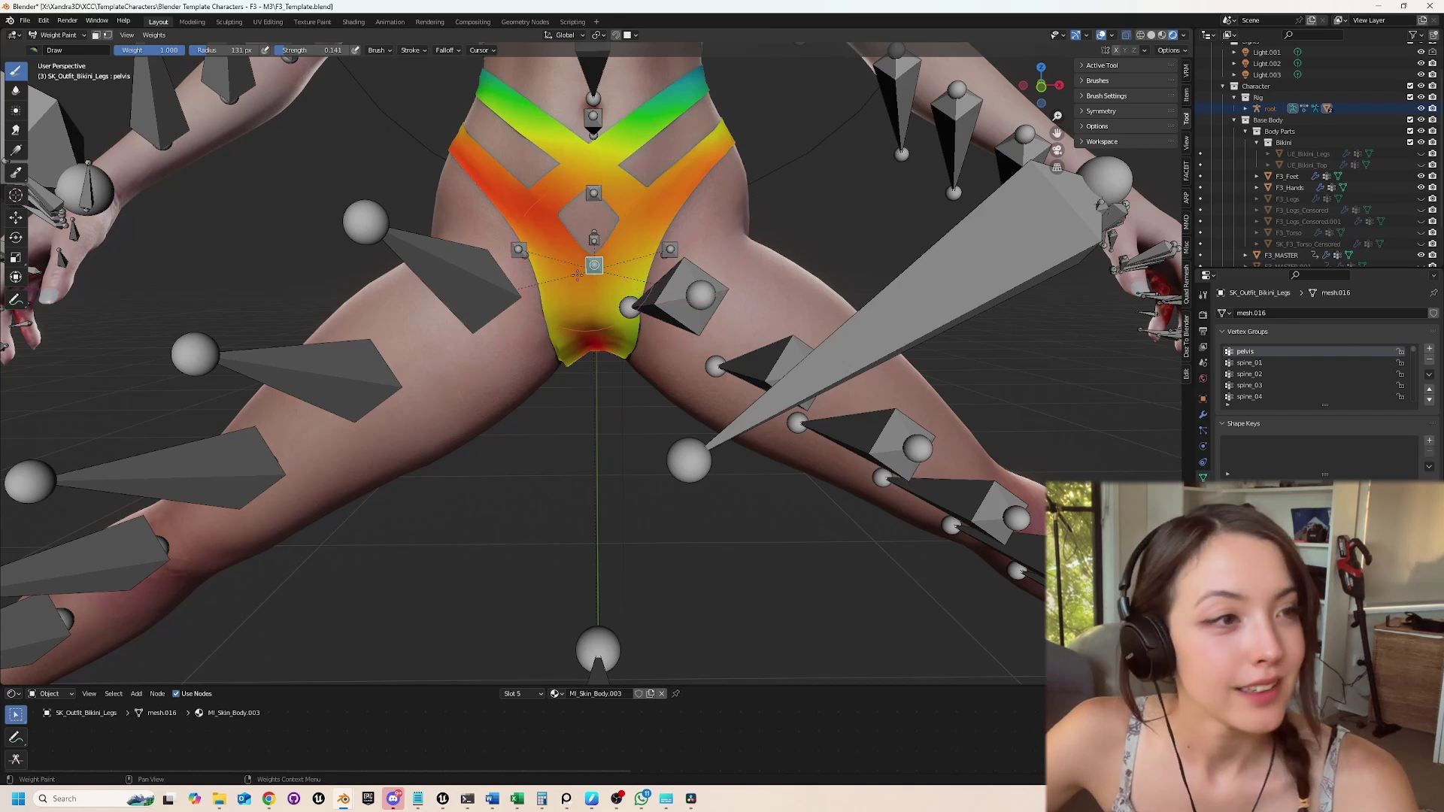
pyautogui.click(1184, 51)
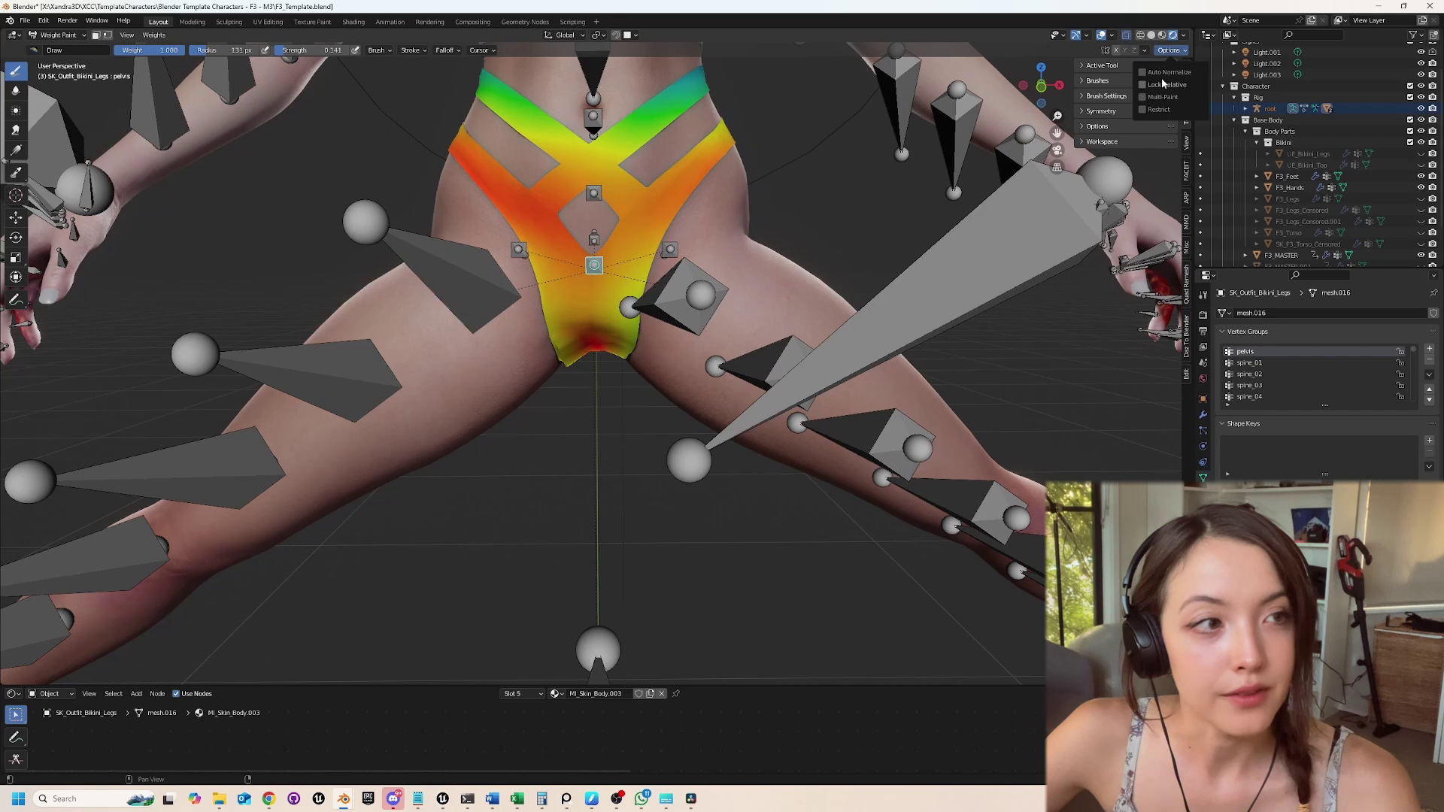
pyautogui.click(1141, 72)
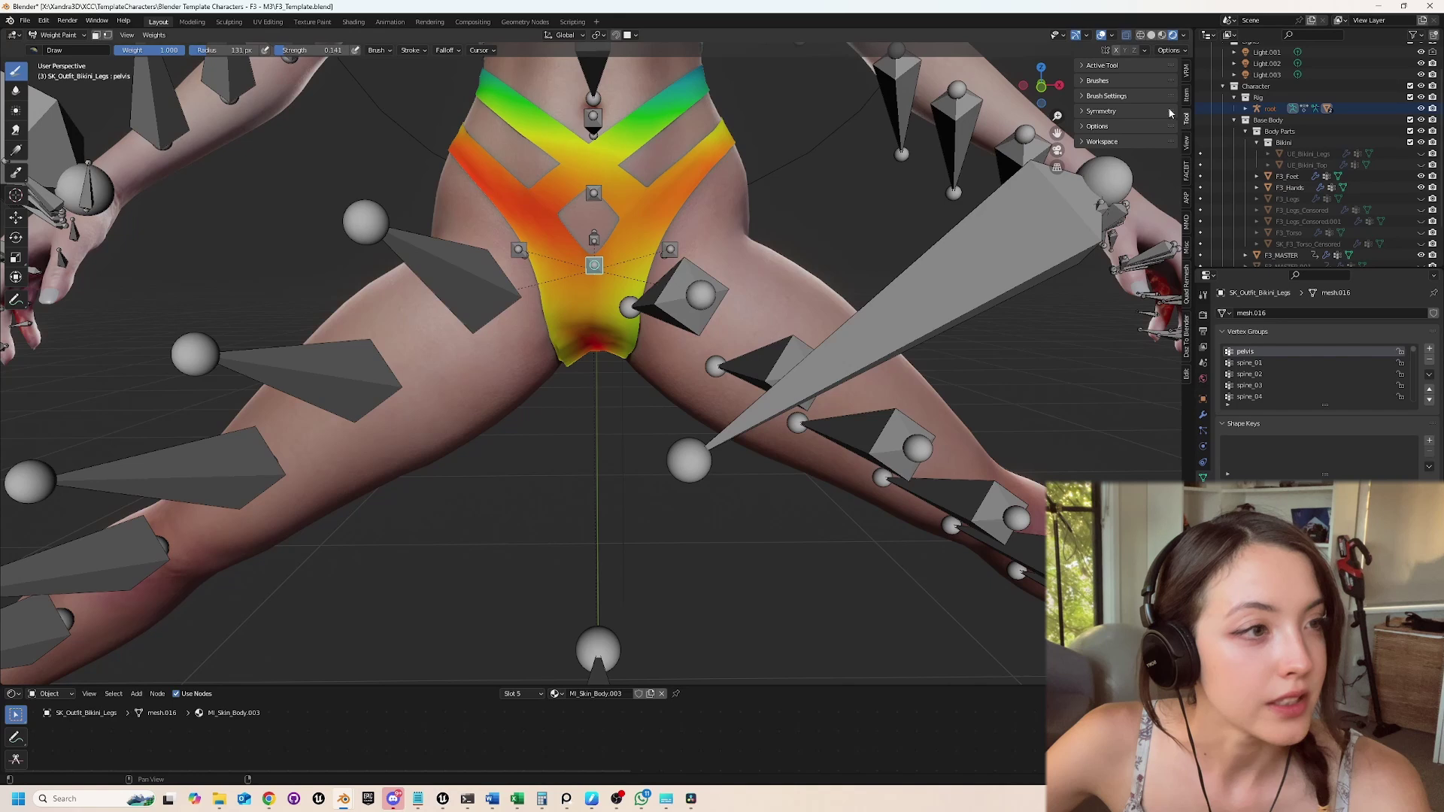
pyautogui.click(1150, 97)
pyautogui.click(1105, 395)
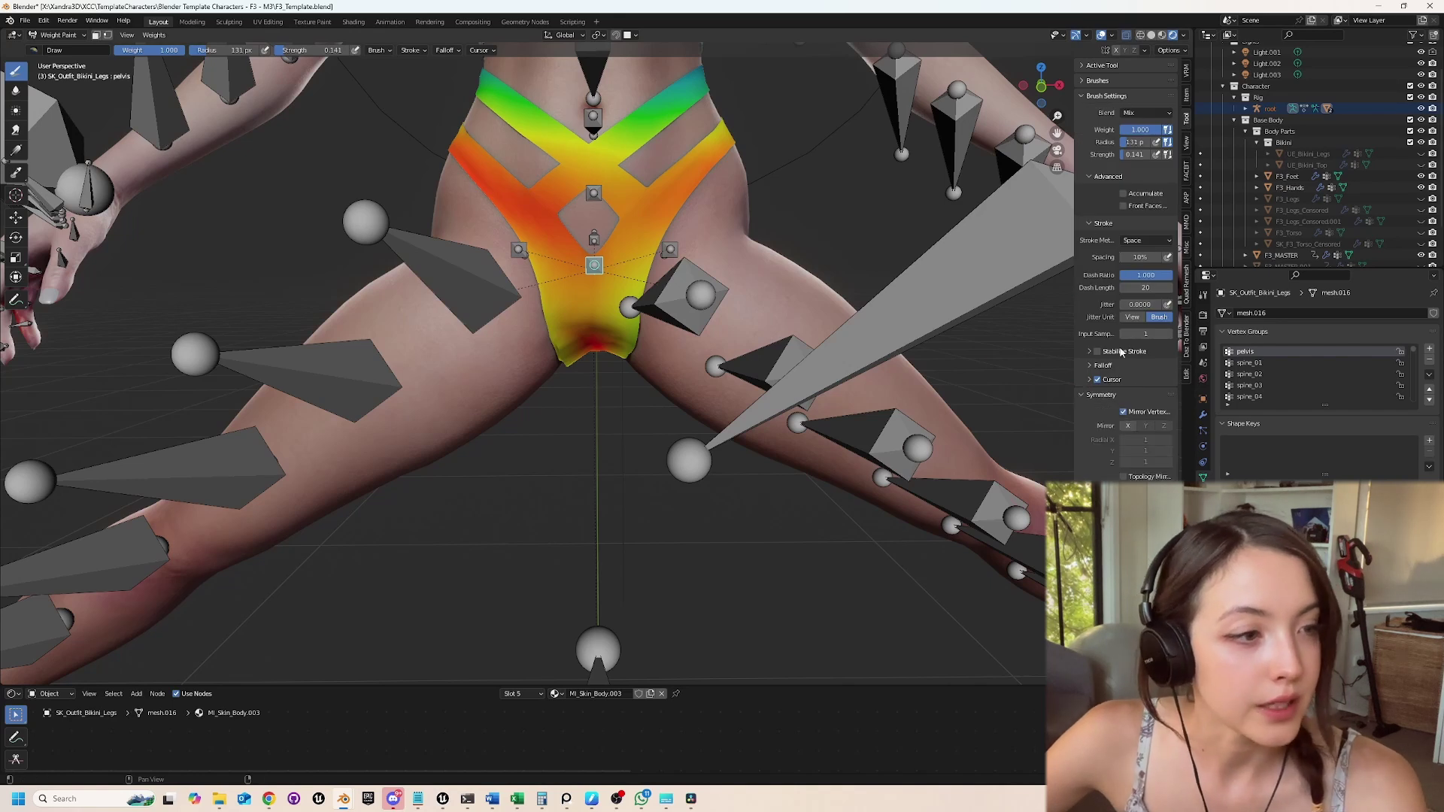
pyautogui.click(1100, 365)
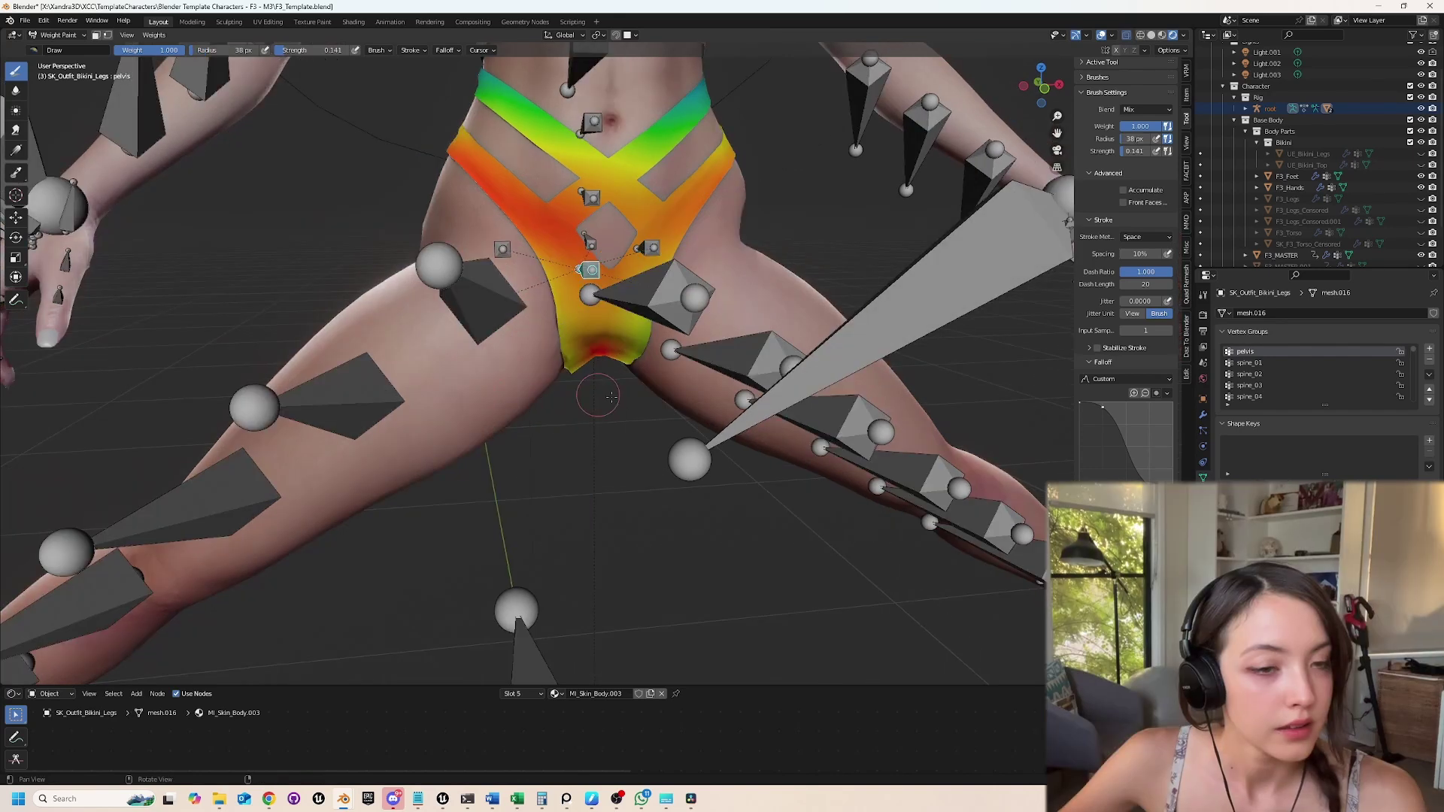
# Paint pelvis weight over the crotch of the bikini bottoms, enlarging the Draw brush radius to 113 px and adjusting its strength.
pyautogui.moveTo(600, 399)
pyautogui.mouseDown(button='middle')
pyautogui.moveTo(845, 406)
pyautogui.moveTo(649, 345)
pyautogui.moveTo(689, 353)
pyautogui.moveTo(589, 361)
pyautogui.mouseUp(button='middle')
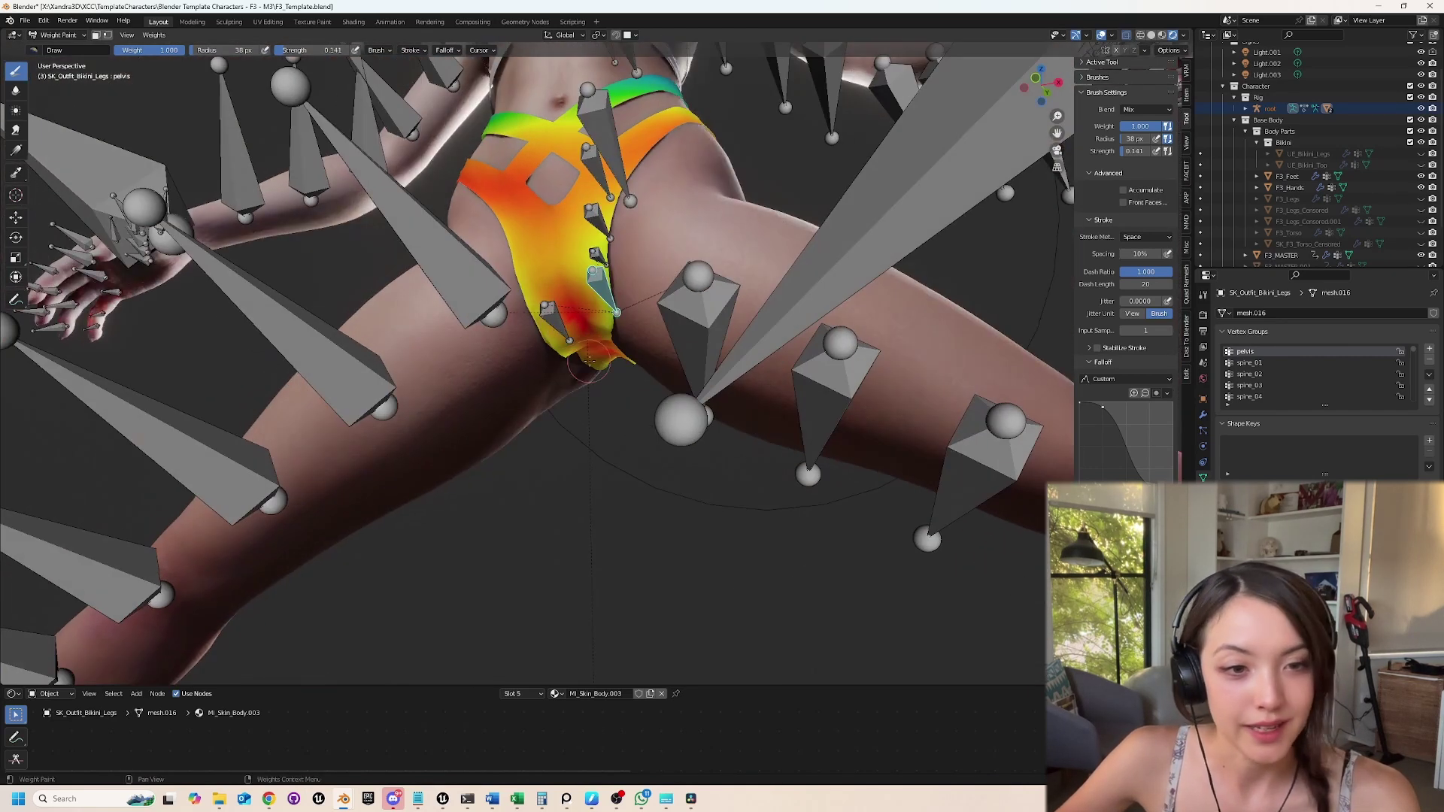
pyautogui.moveTo(662, 331); pyautogui.dragTo(628, 276, button='middle')
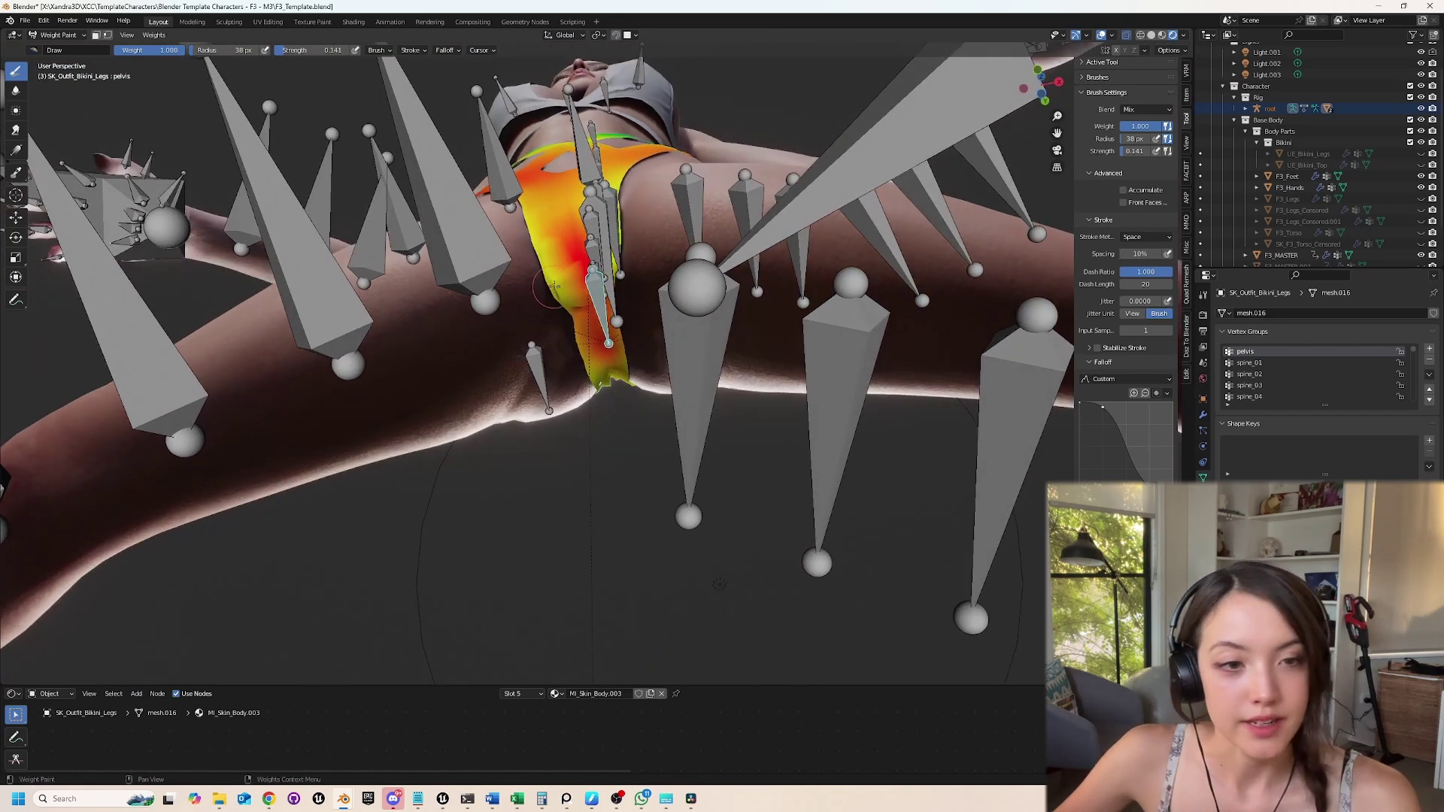
pyautogui.press(']')
pyautogui.press(']')
pyautogui.press(']')
pyautogui.press(']')
pyautogui.press(']')
pyautogui.press(']')
pyautogui.press(']')
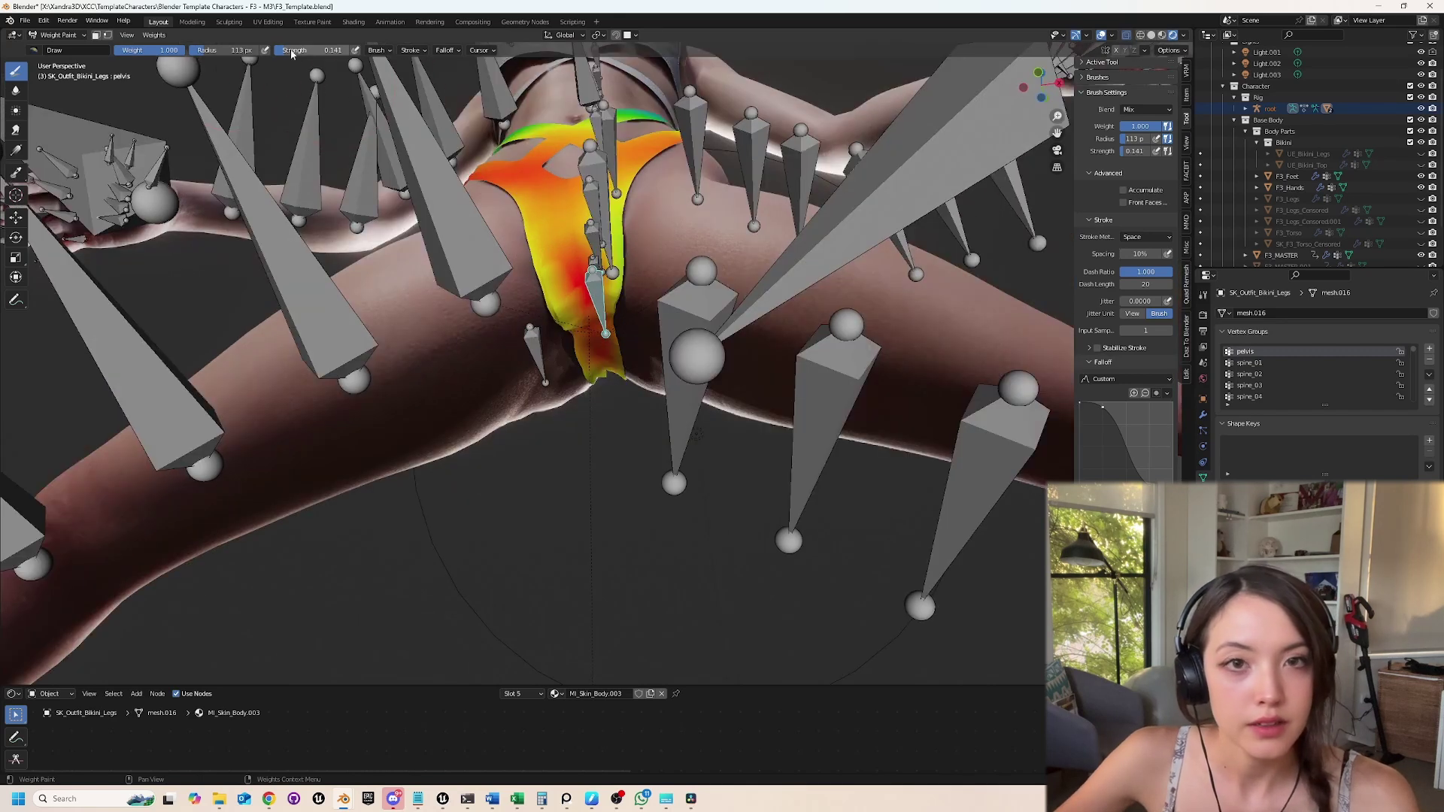
pyautogui.moveTo(291, 52); pyautogui.dragTo(292, 51)
pyautogui.moveTo(555, 302); pyautogui.dragTo(564, 314)
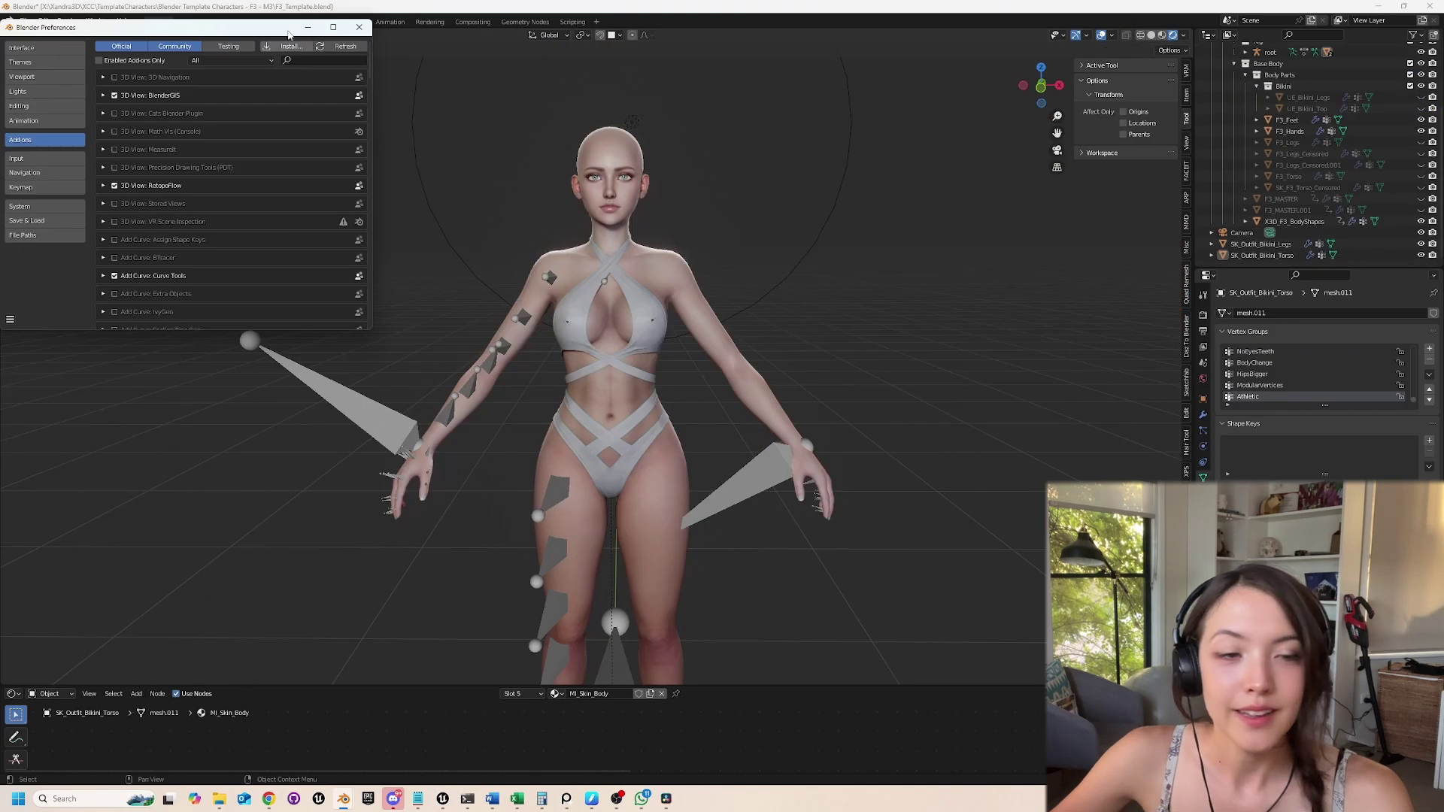
pyautogui.click(358, 27)
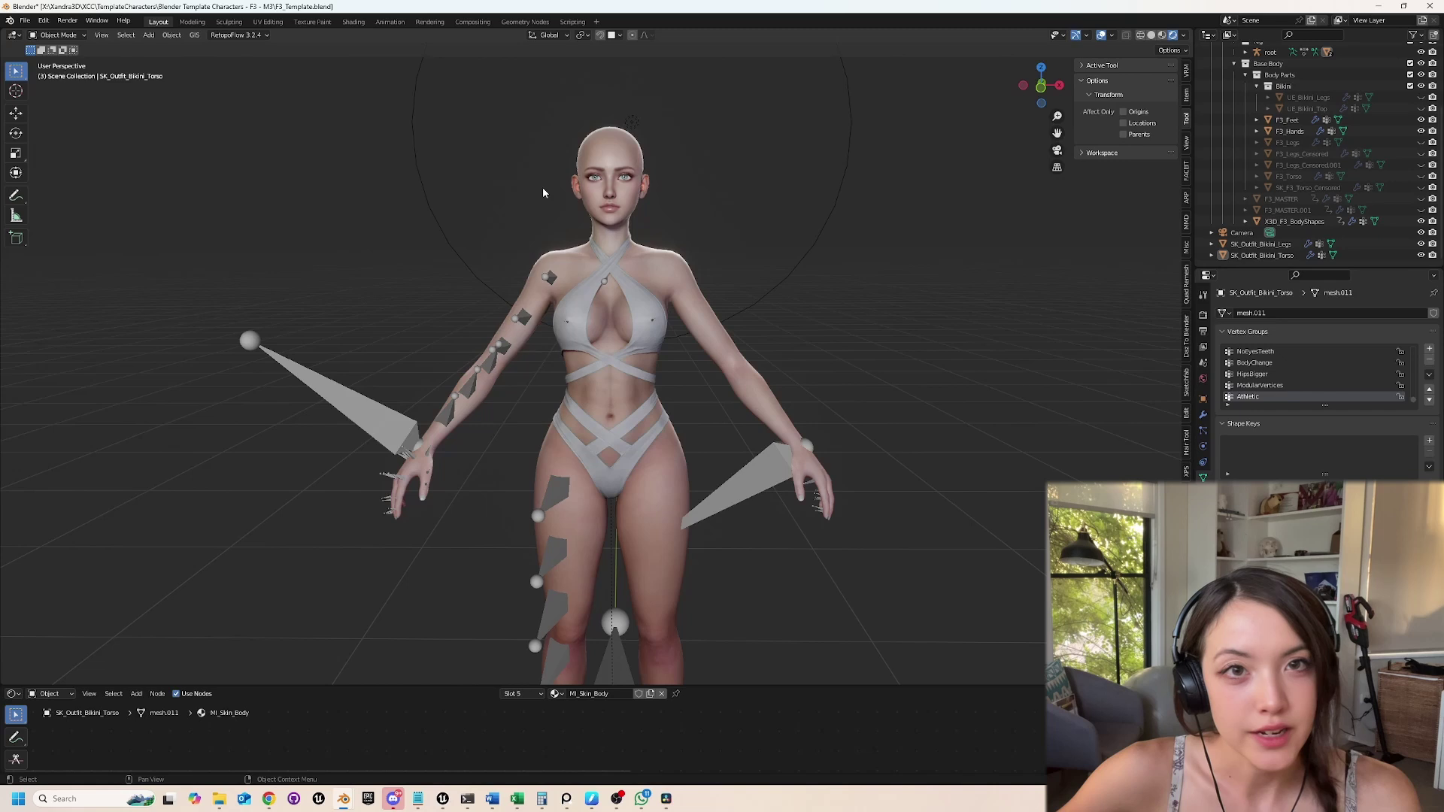
pyautogui.keyDown('shift'); pyautogui.moveTo(629, 216); pyautogui.dragTo(615, 182, button='middle'); pyautogui.keyUp('shift')
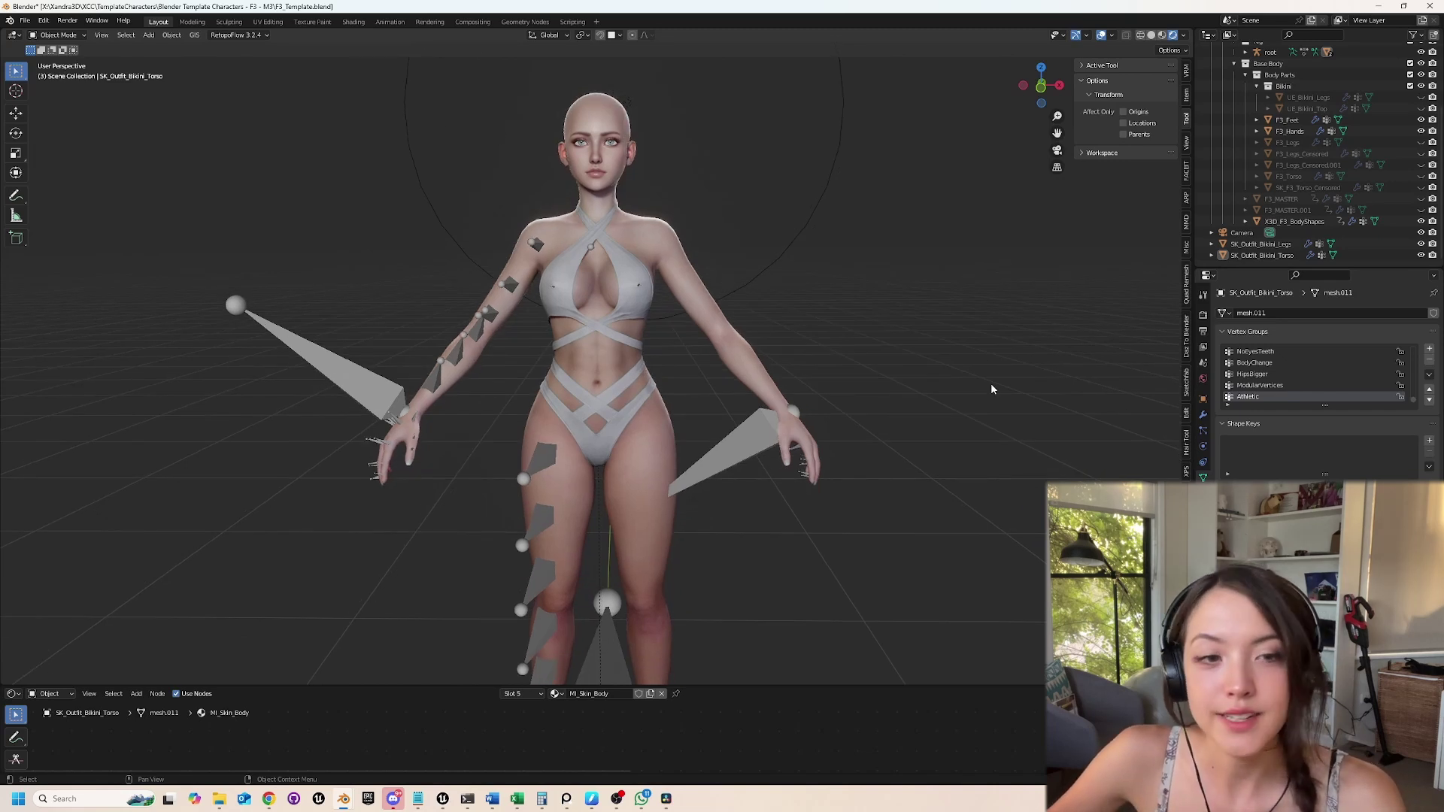
# Select the bikini top and transfer the body's shape keys onto it.
pyautogui.keyDown('shift'); pyautogui.moveTo(645, 290); pyautogui.dragTo(623, 258, button='middle'); pyautogui.keyUp('shift')
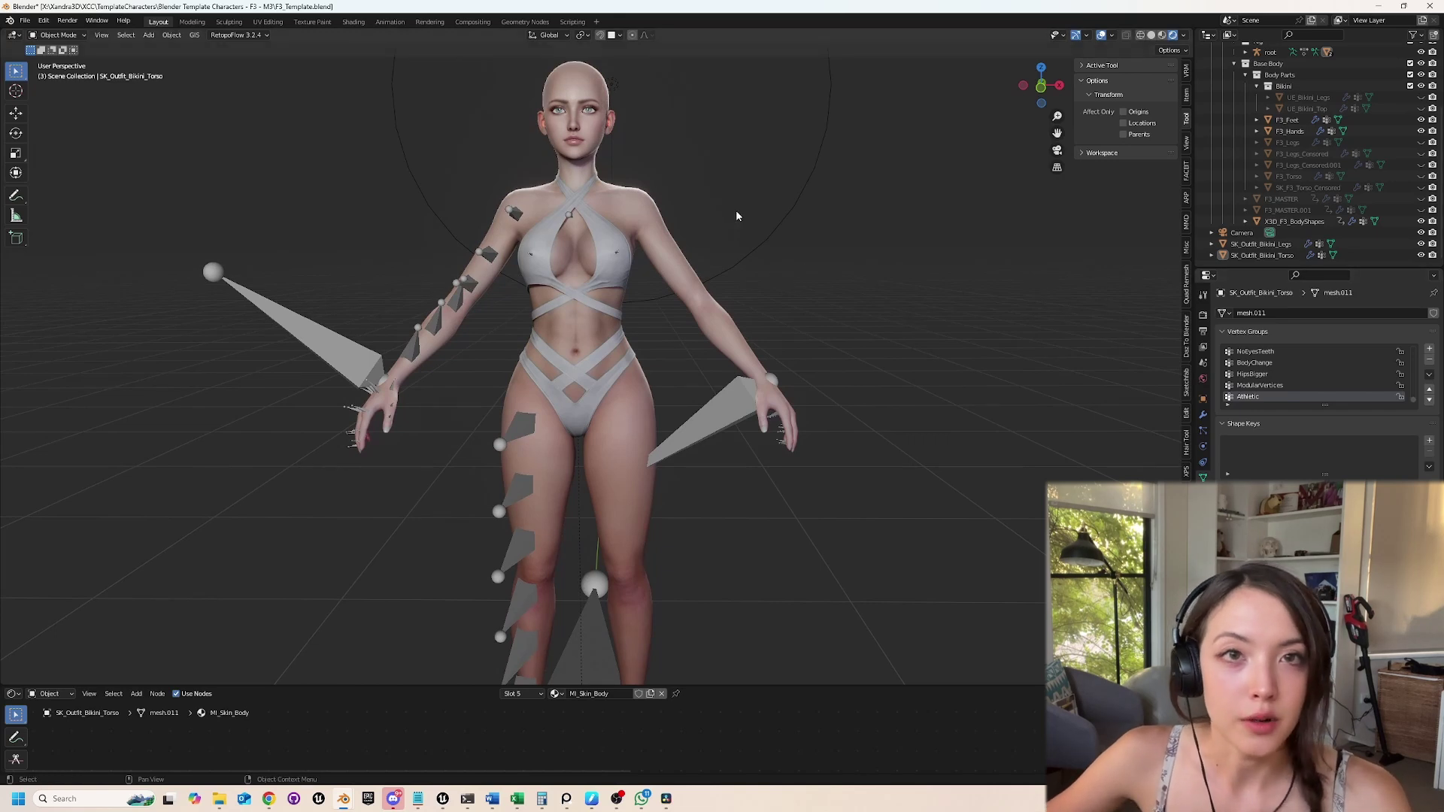
pyautogui.click(618, 288)
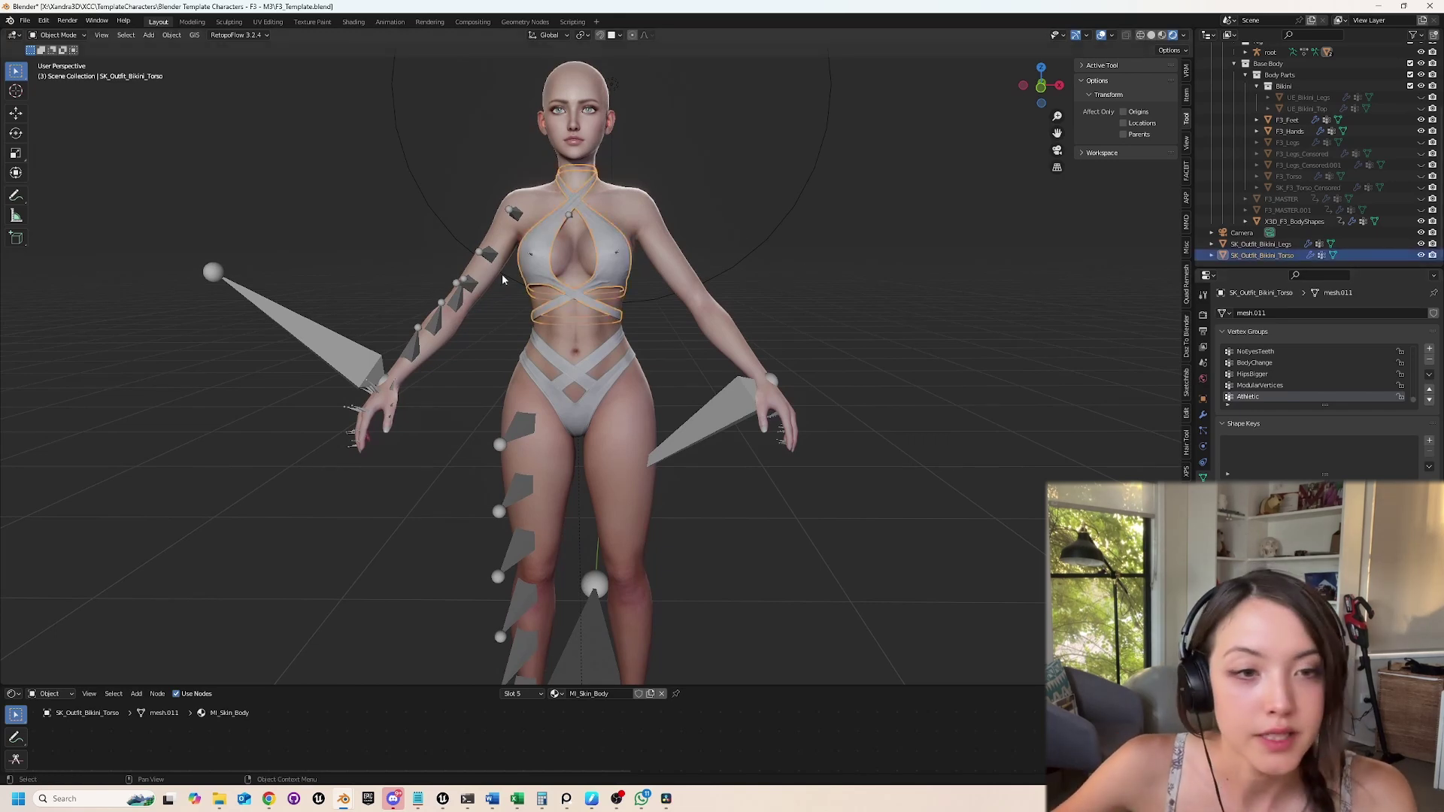
pyautogui.scroll(-2, 1284, 701)
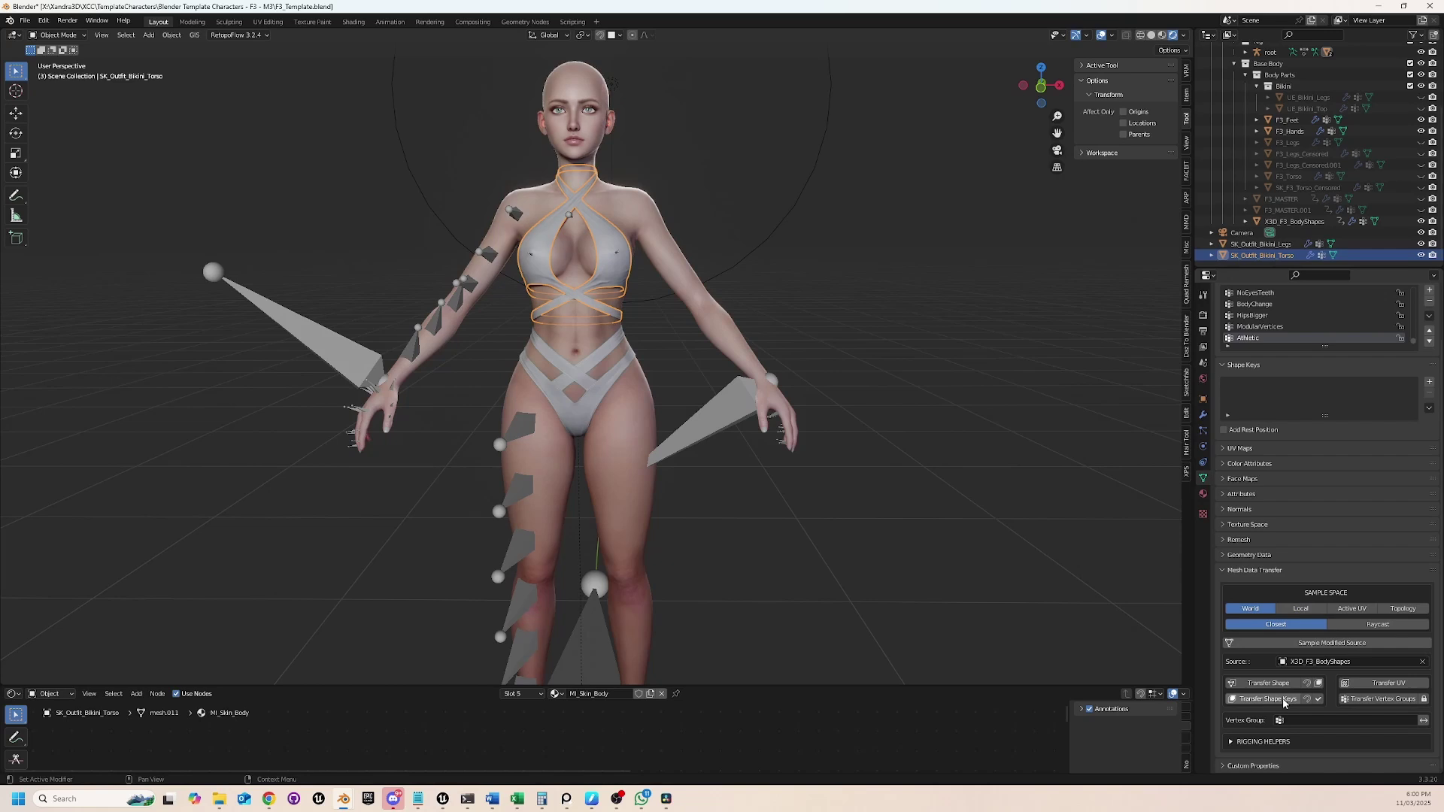
pyautogui.click(1285, 700)
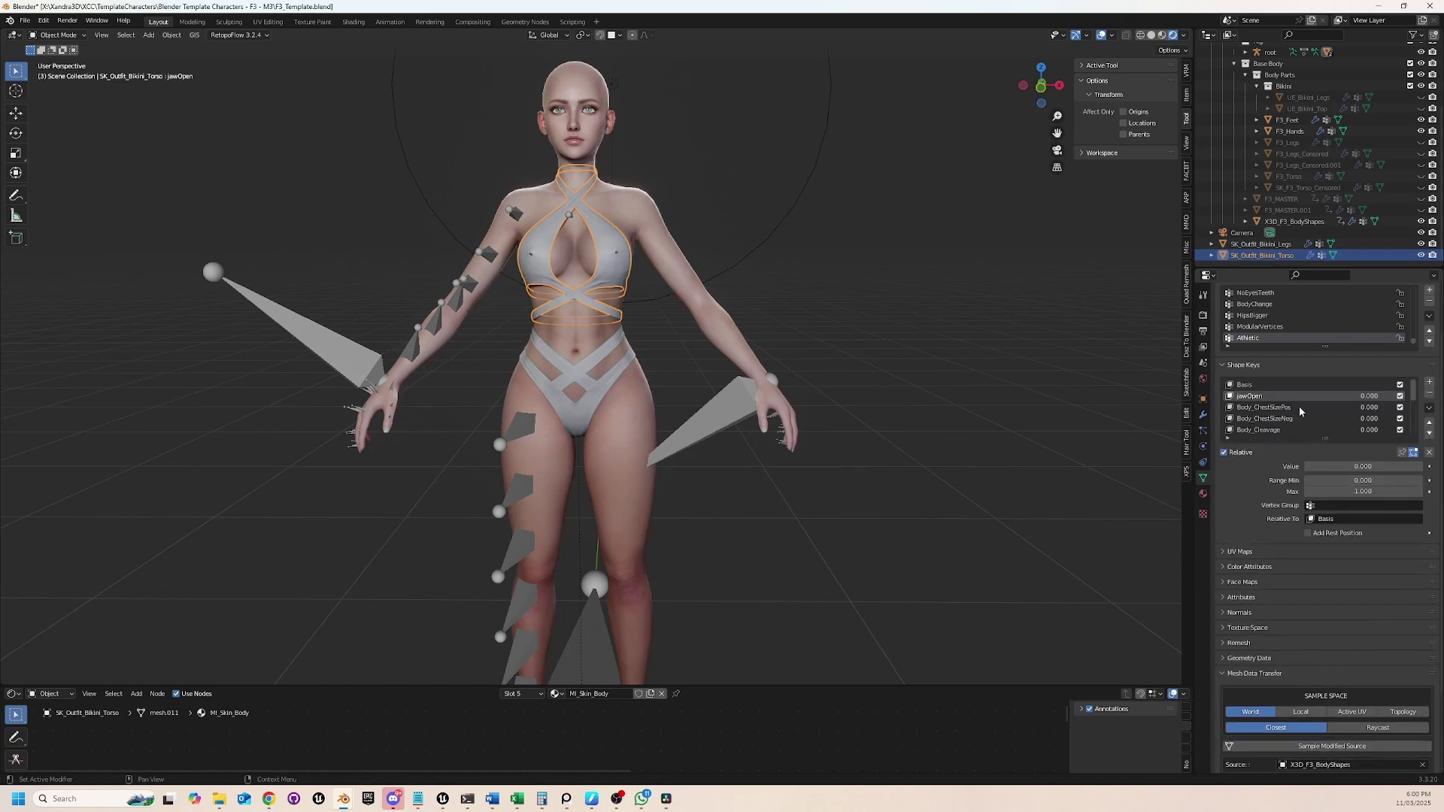
pyautogui.scroll(-2, 1305, 407)
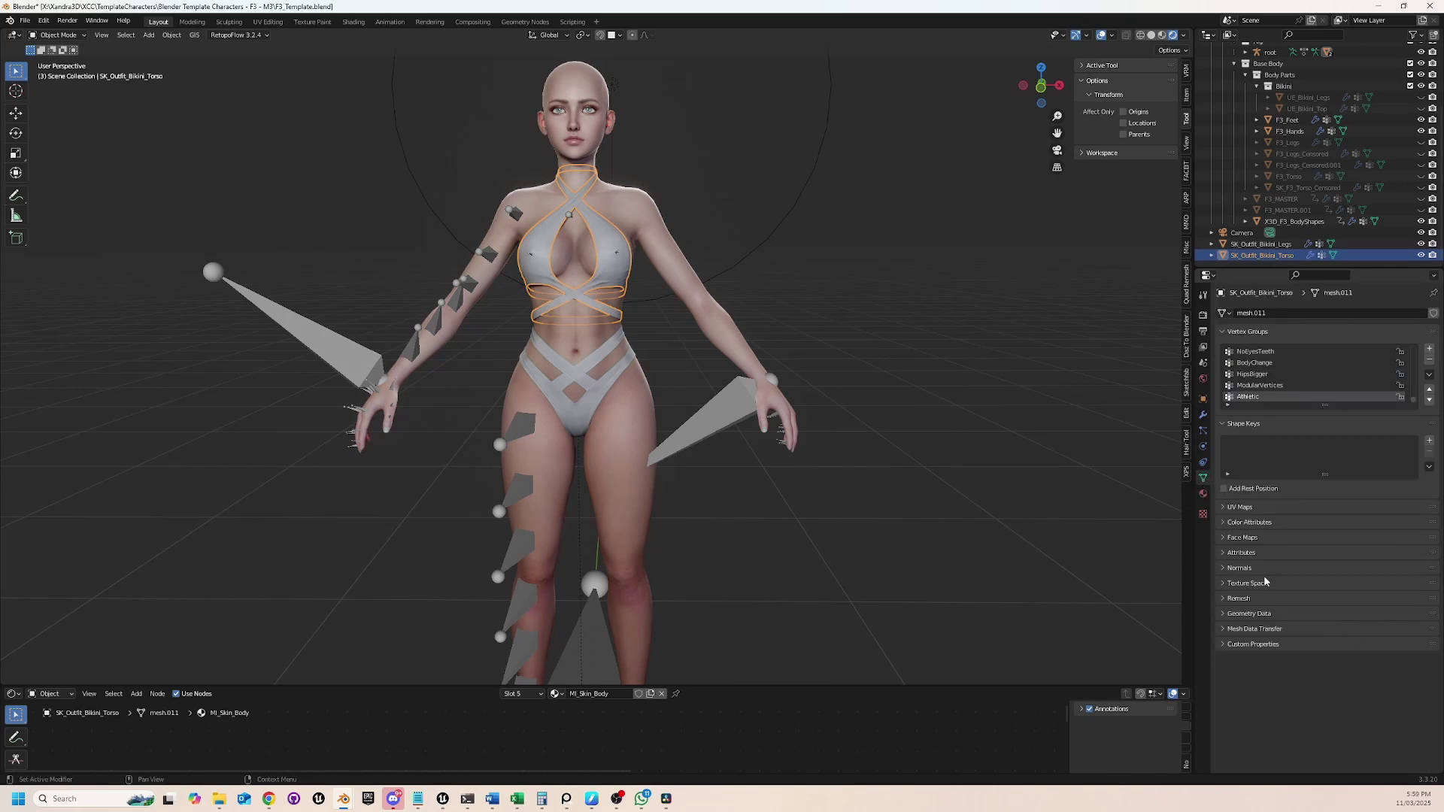
# In Mesh Data Transfer, set X3D_F3_BodyShapes as source, sample in World space and transfer its shape keys to the bikini top.
pyautogui.click(1309, 628)
pyautogui.scroll(-2, 1254, 634)
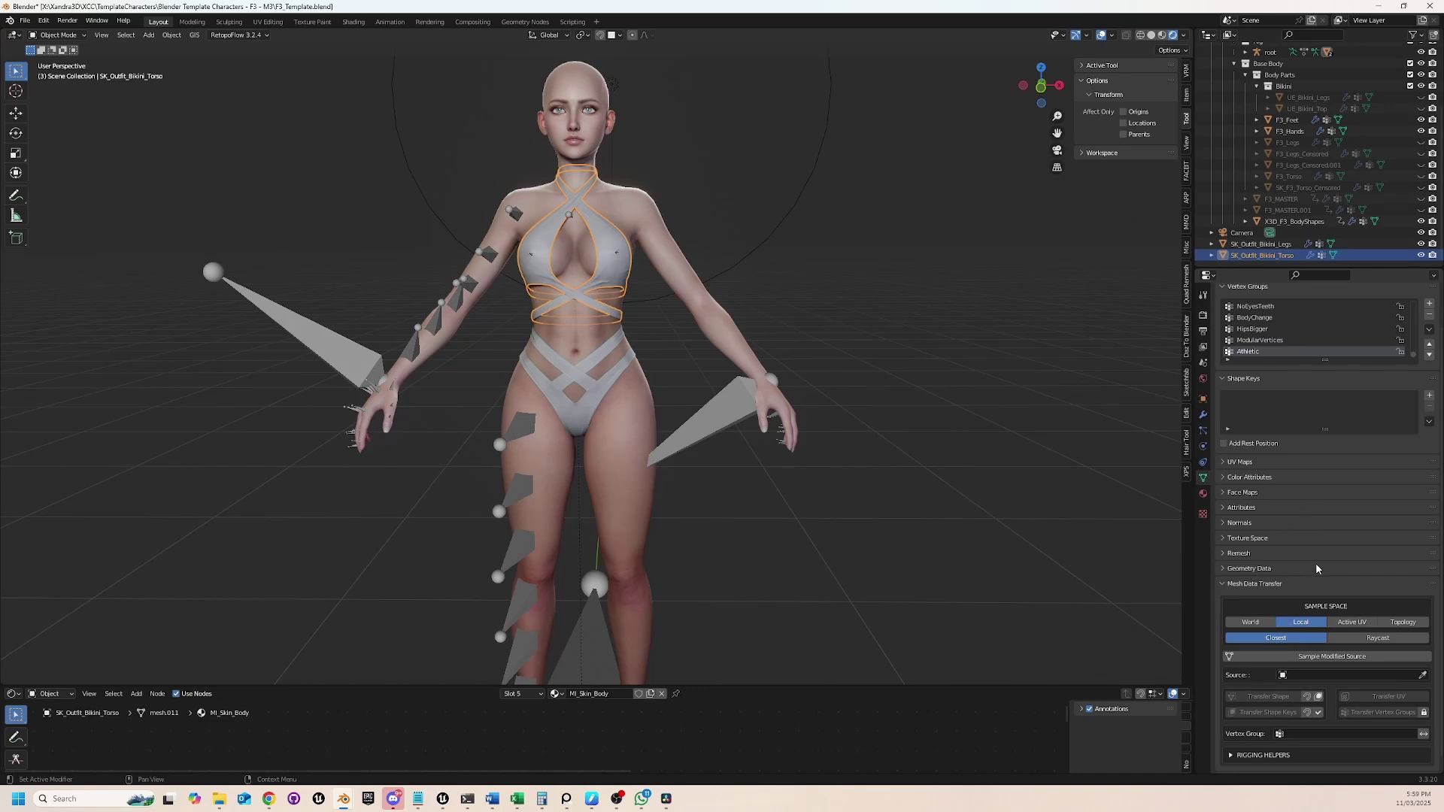
pyautogui.scroll(-1, 1300, 587)
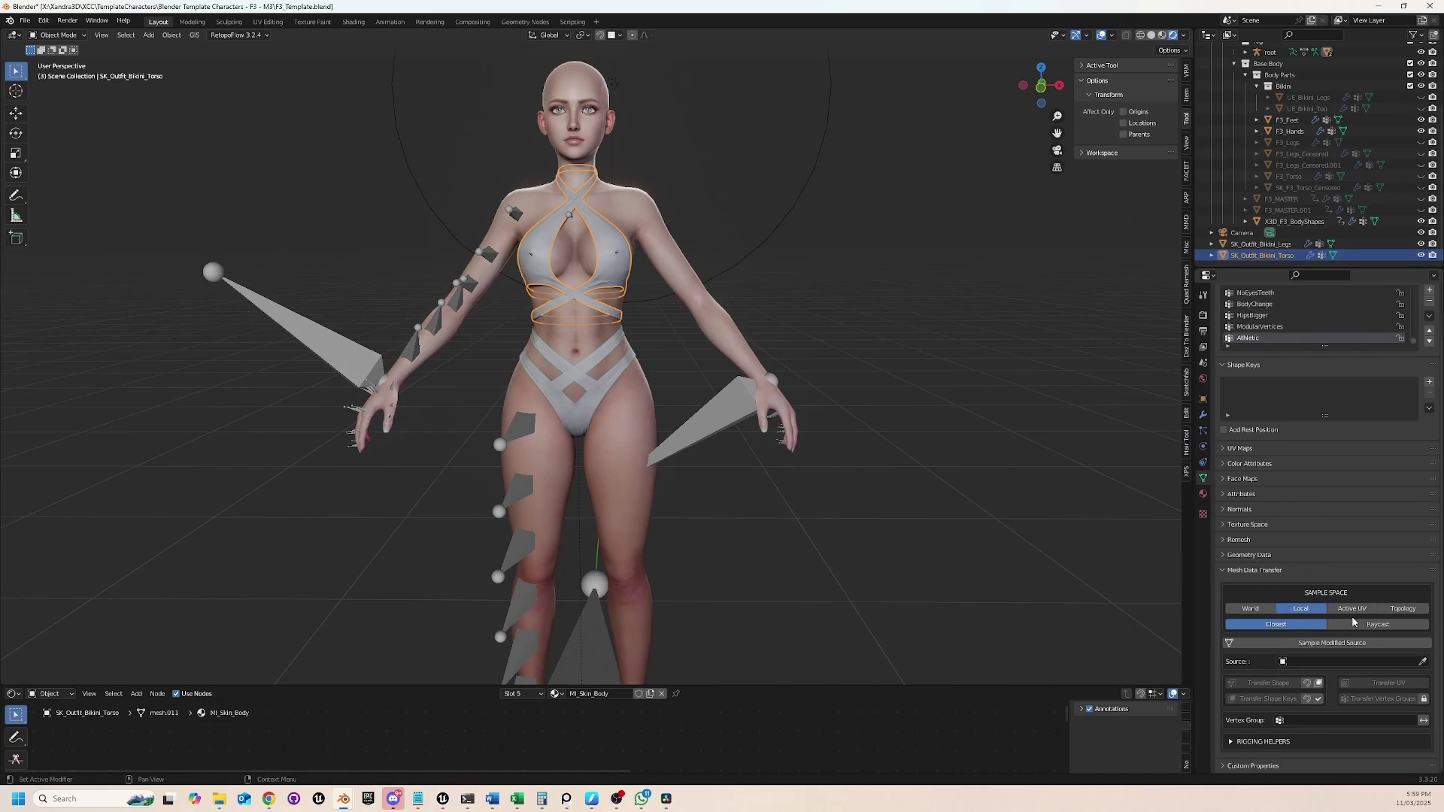
pyautogui.click(1423, 662)
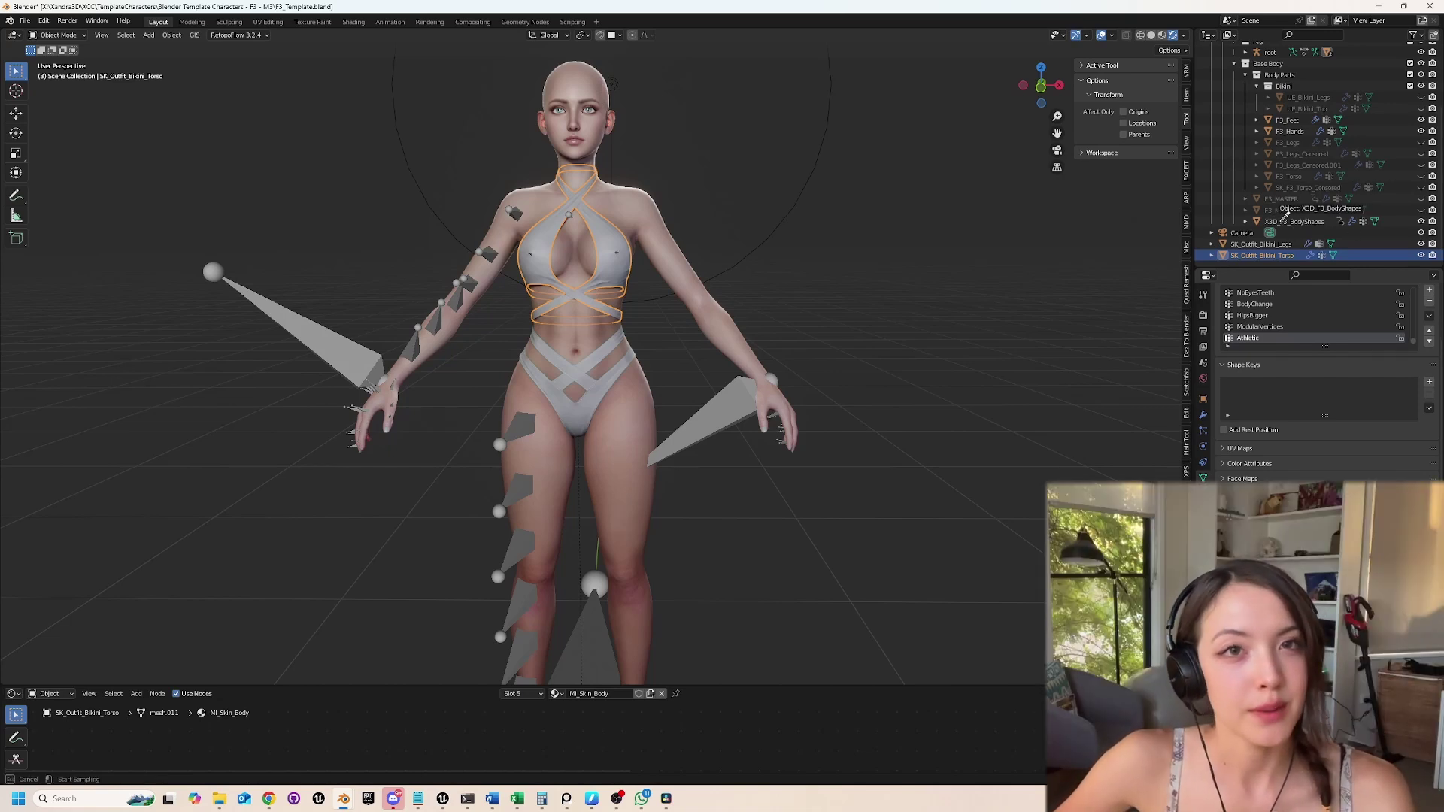
pyautogui.click(1288, 219)
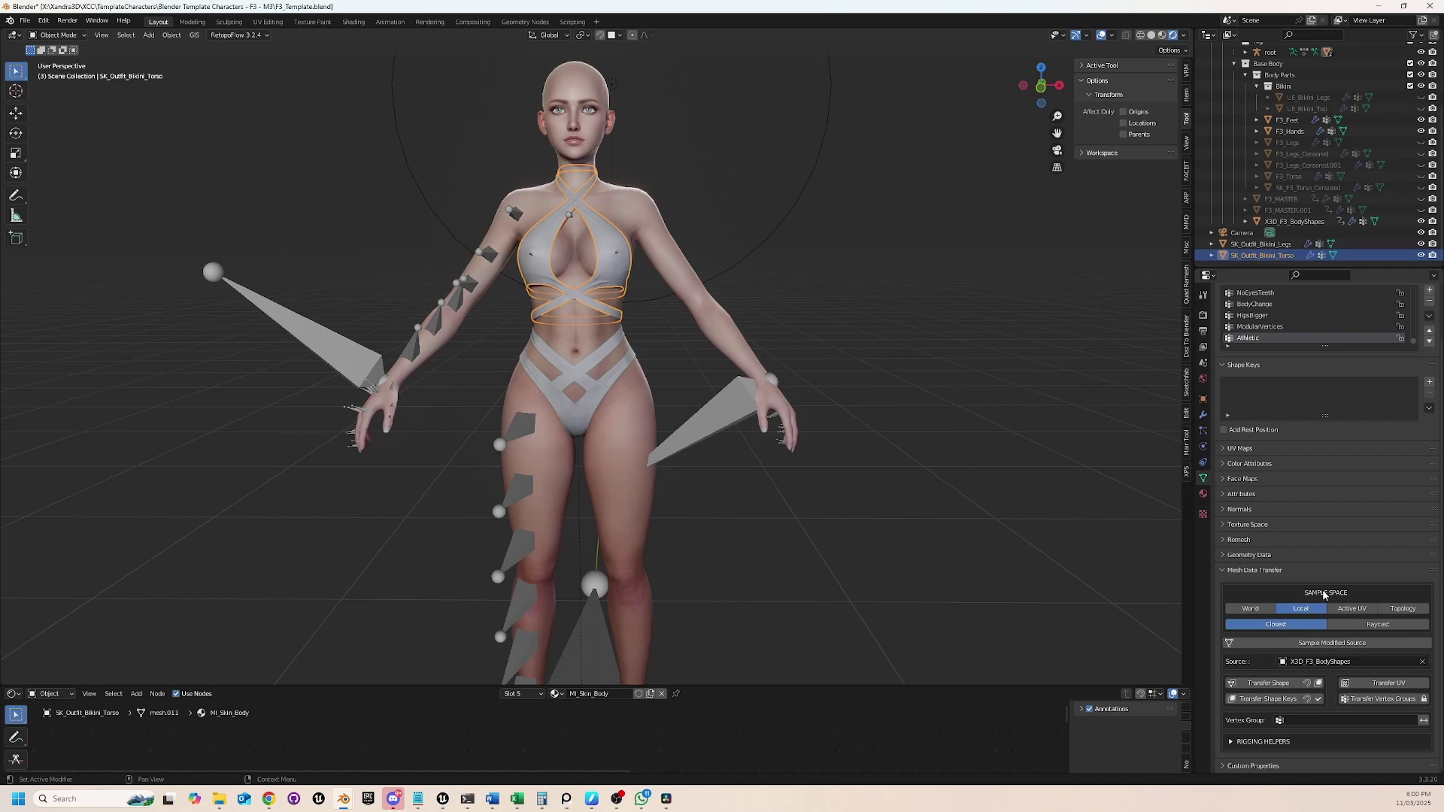
pyautogui.click(1249, 608)
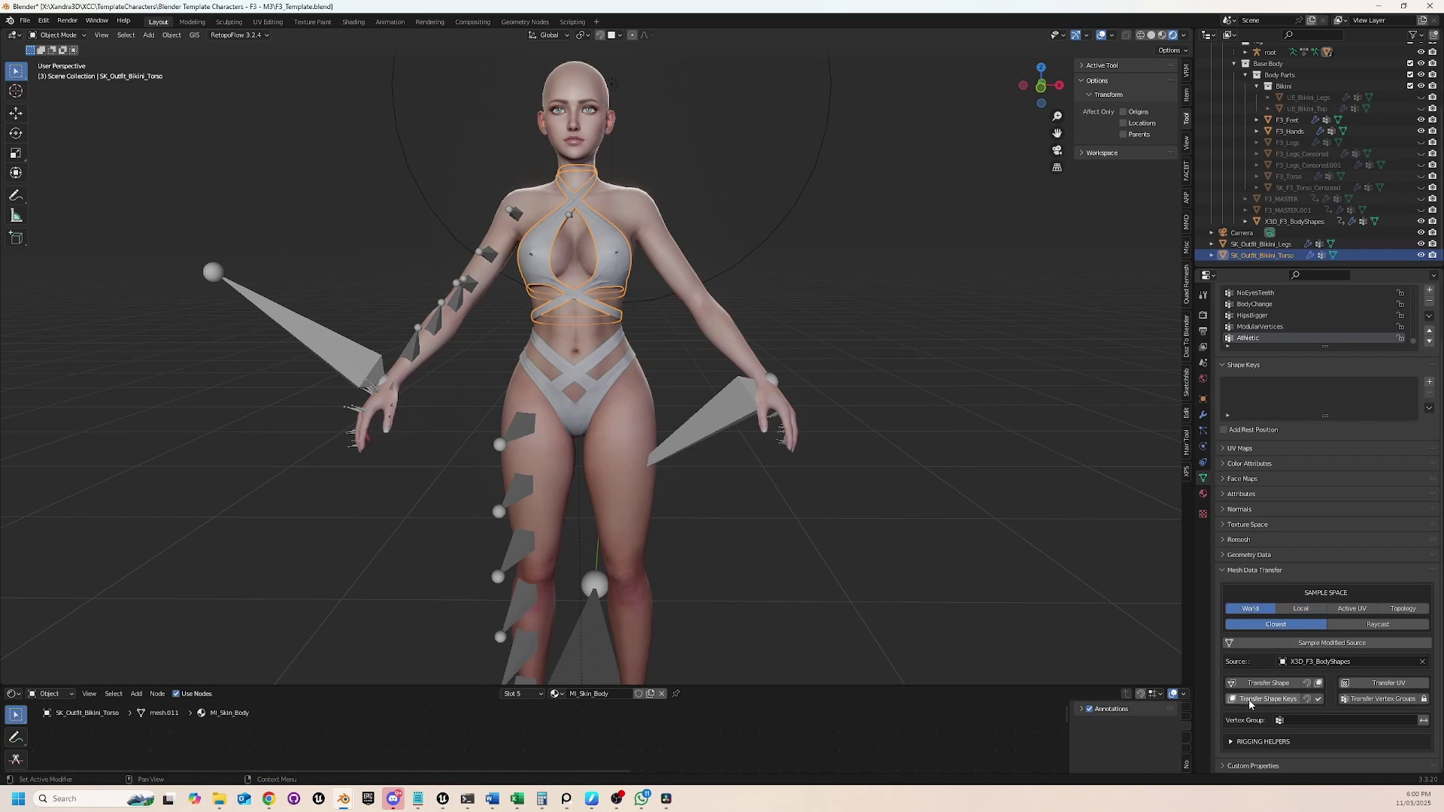
pyautogui.click(1274, 703)
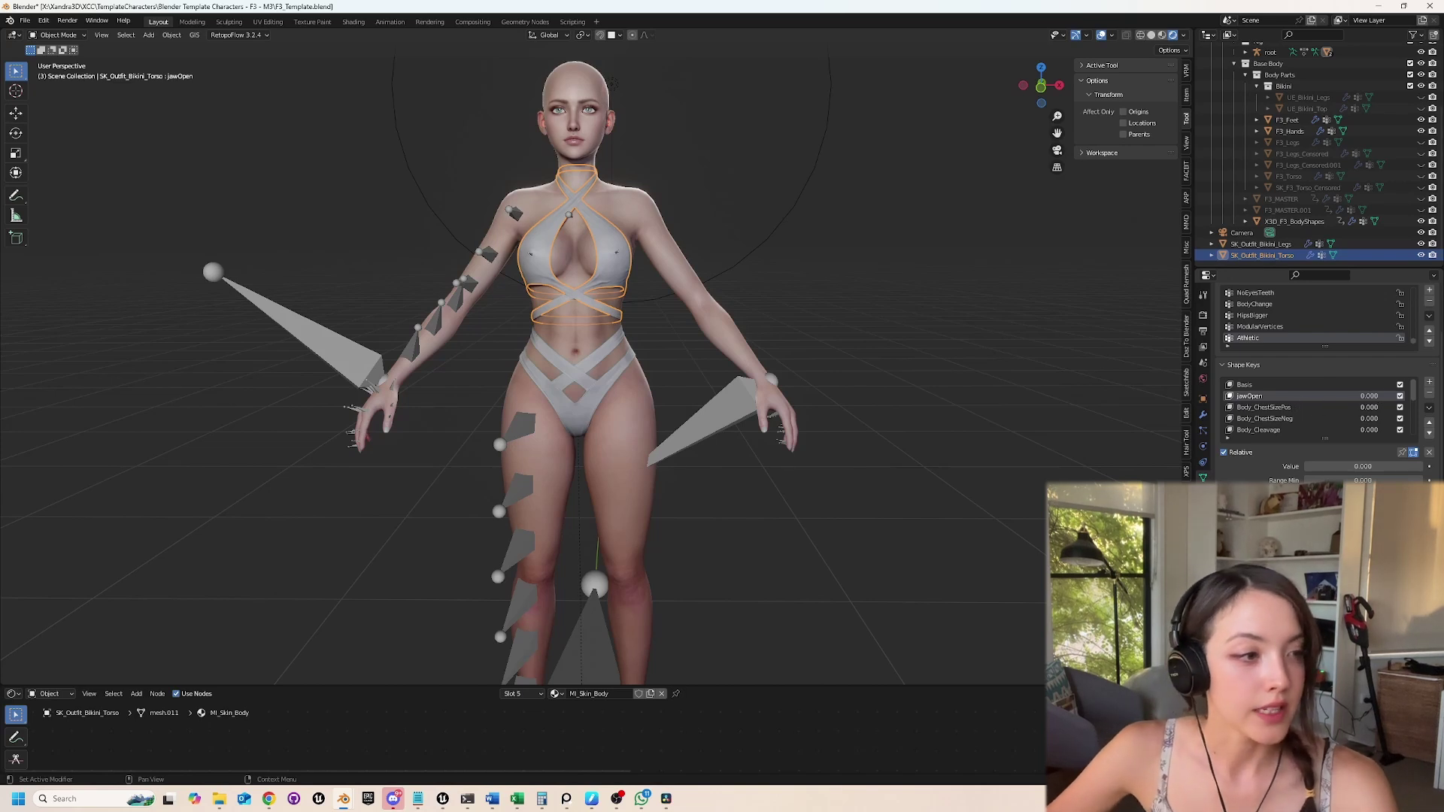
# Set the bikini top's Body_ChestSizePos shape key to 1.000 and inspect how the garment deforms.
pyautogui.moveTo(1369, 407); pyautogui.dragTo(1403, 407)
pyautogui.scroll(-3, 1367, 426)
pyautogui.hotkey('ctrl', 'z')
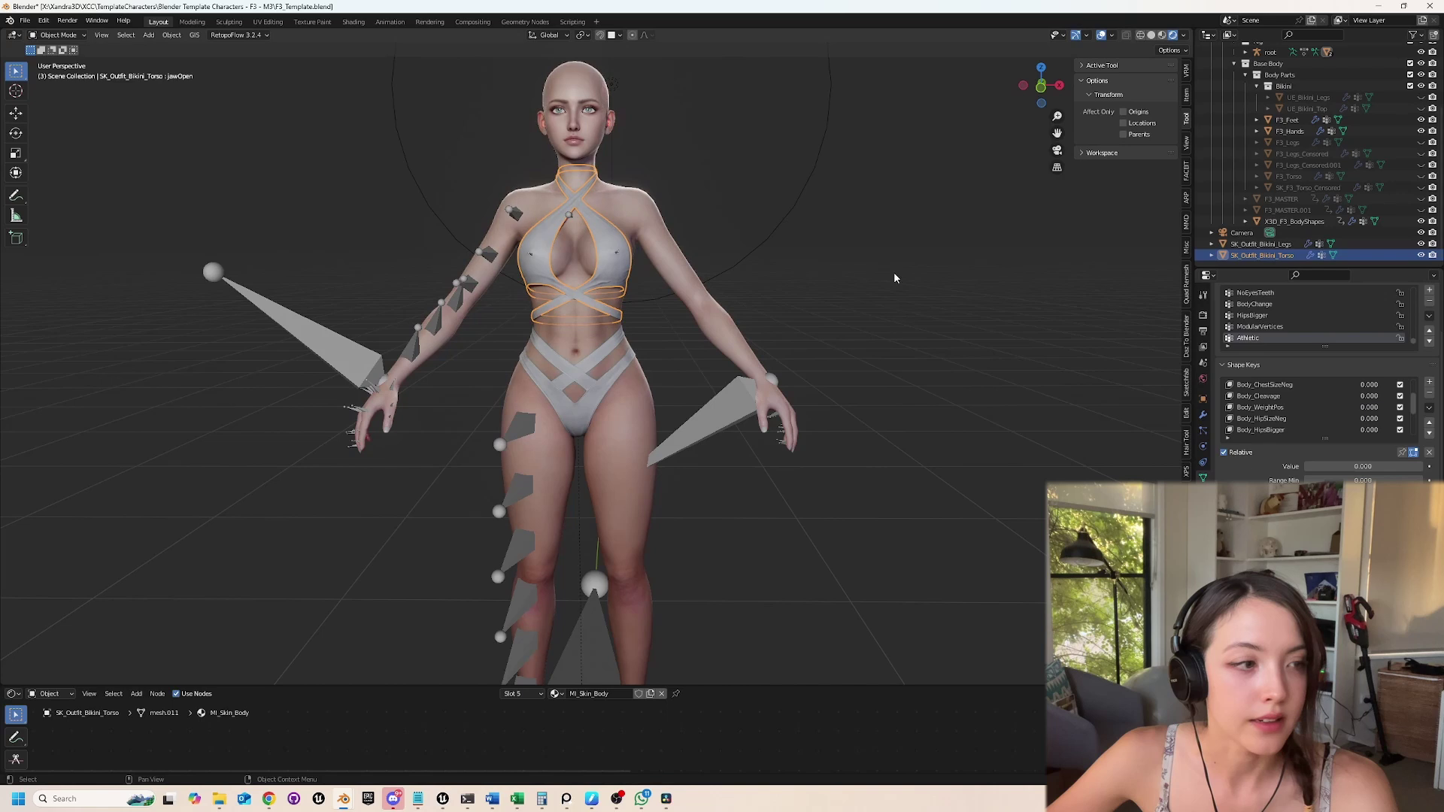
pyautogui.scroll(2, 728, 481)
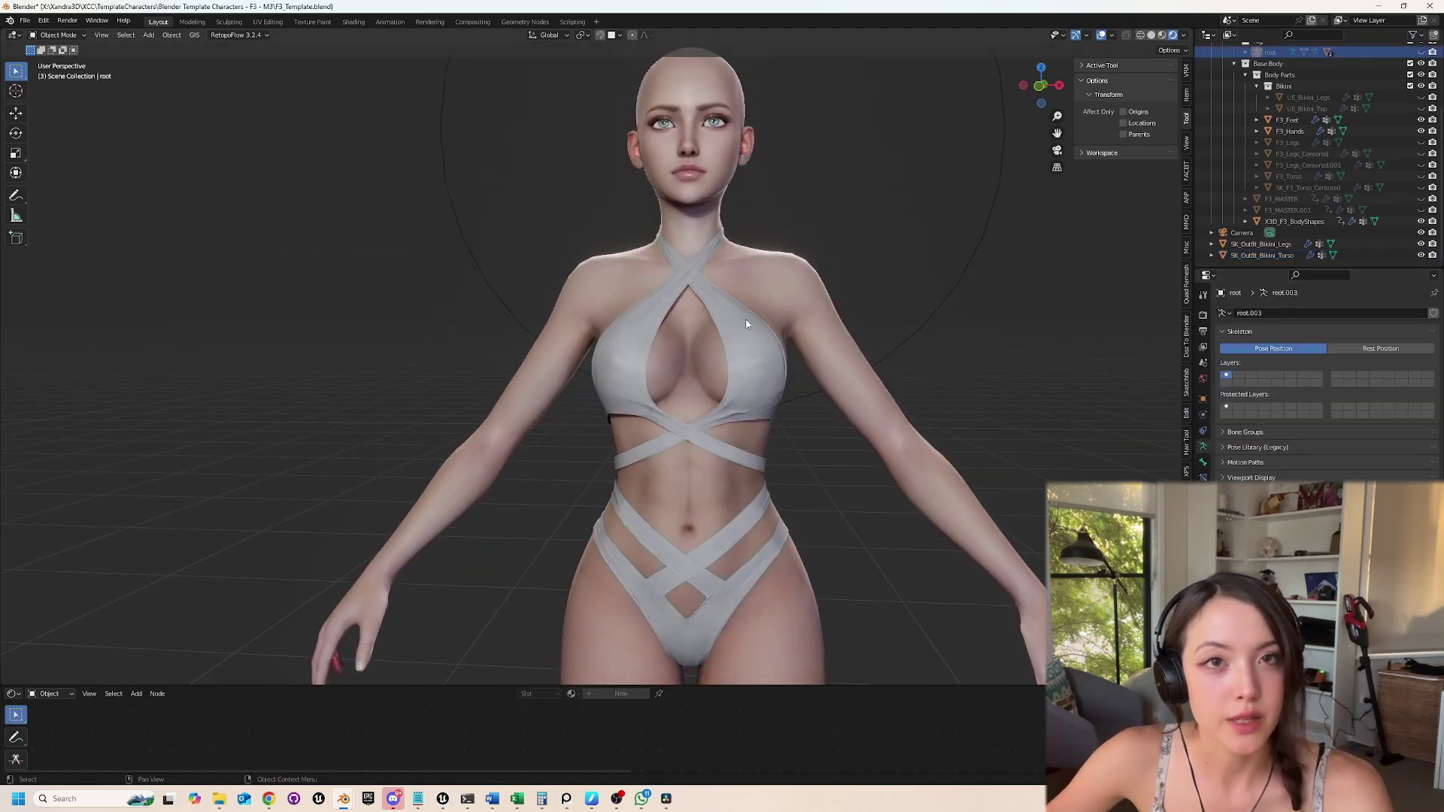
pyautogui.hotkey('ctrl', 'z')
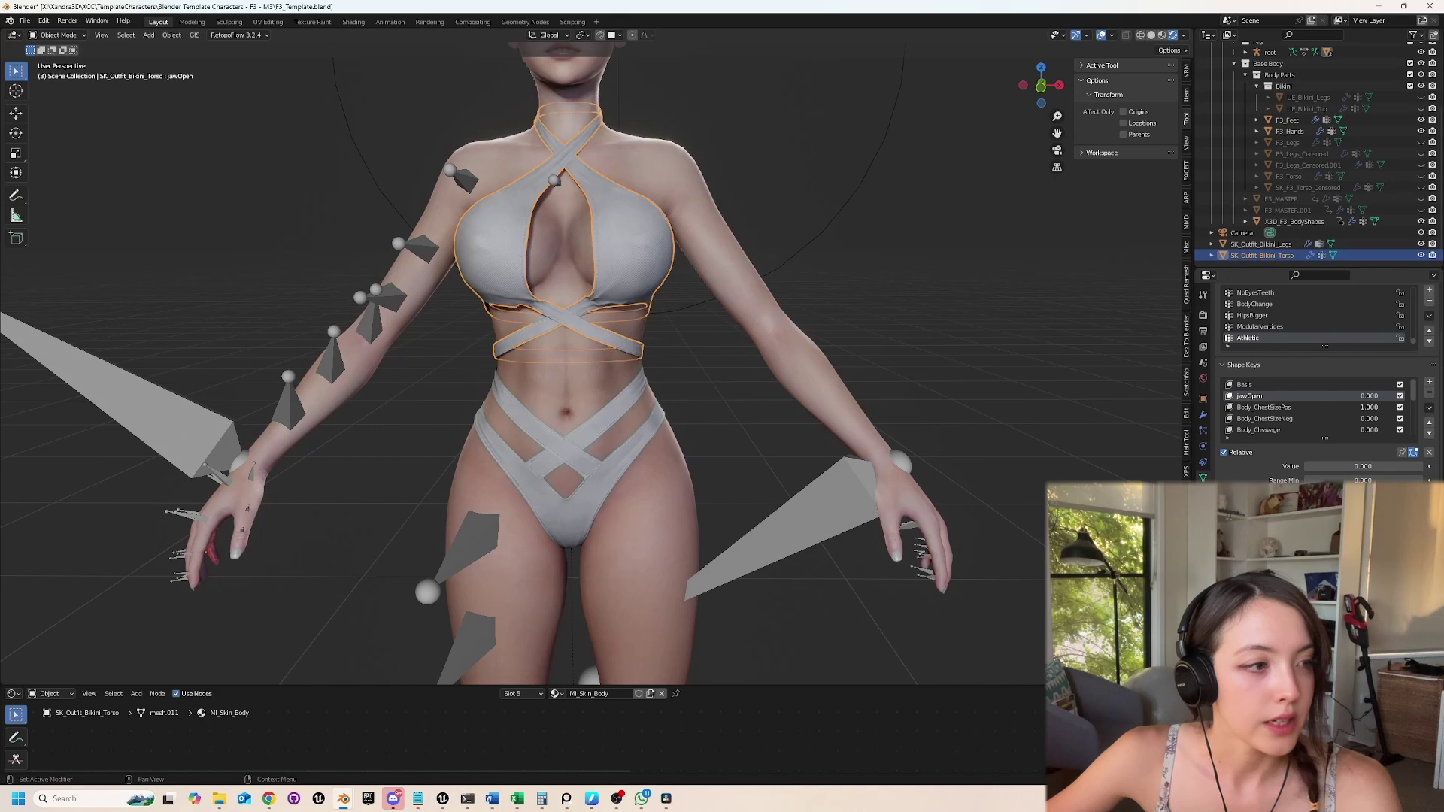
pyautogui.press('Escape')
# Set Body_ChestSizePos to 1.000 on the X3D_F3_BodyShapes body and check the chest for clipping.
pyautogui.click(563, 252)
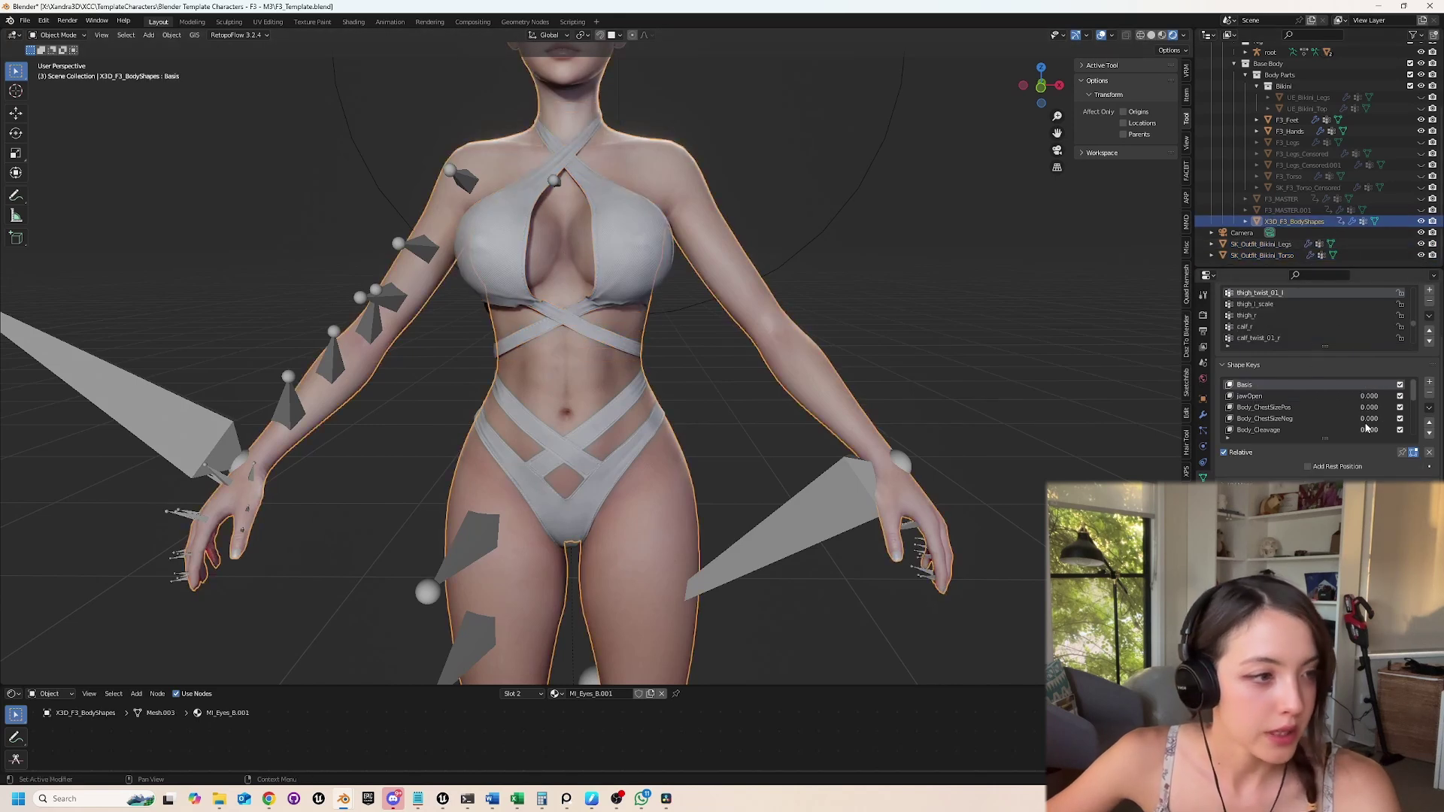
pyautogui.moveTo(1369, 409); pyautogui.dragTo(1396, 411)
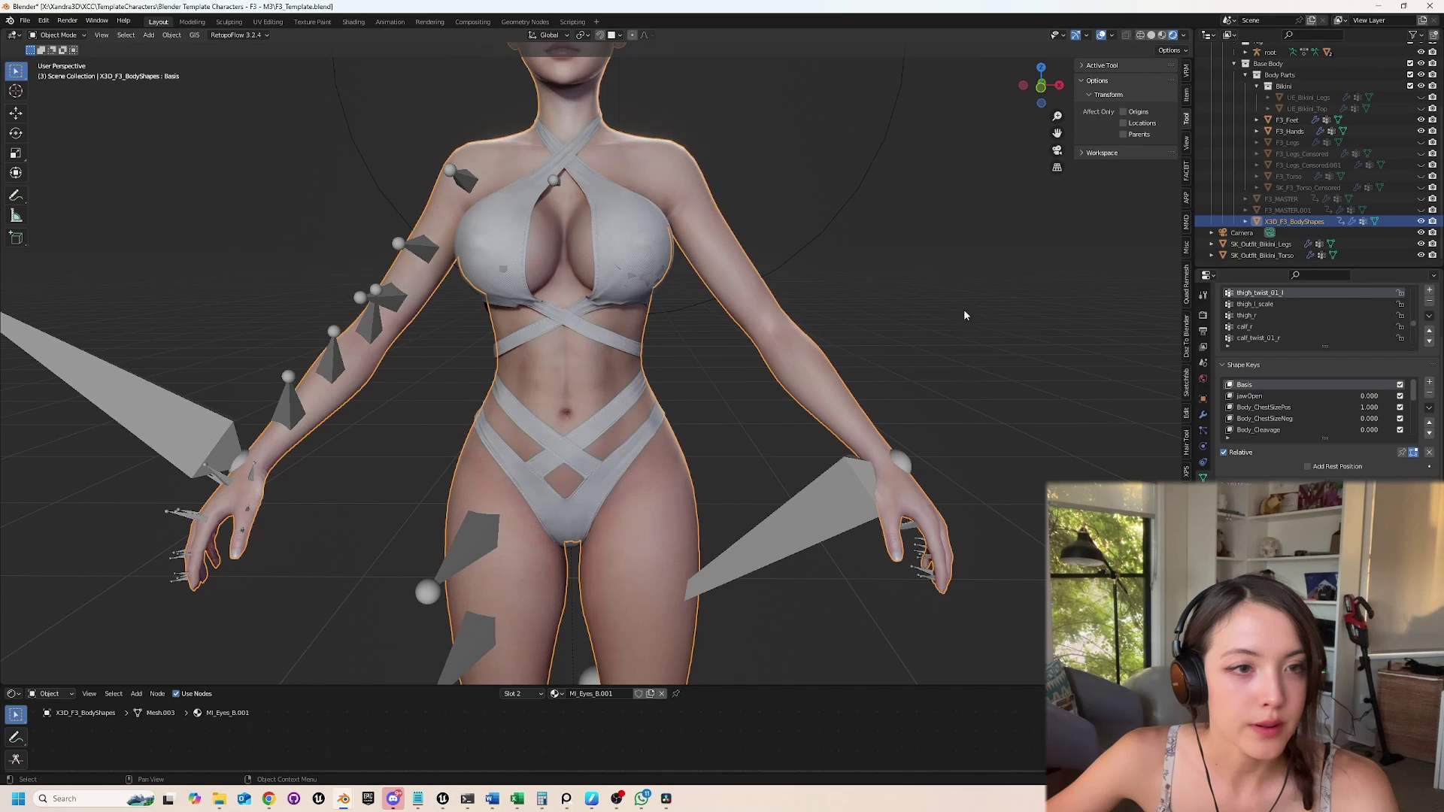
pyautogui.moveTo(964, 315); pyautogui.dragTo(616, 255, button='middle')
# Make Body_ChestSizePos the active shape key of the bikini top and switch the top to Sculpt Mode.
pyautogui.click(1268, 256)
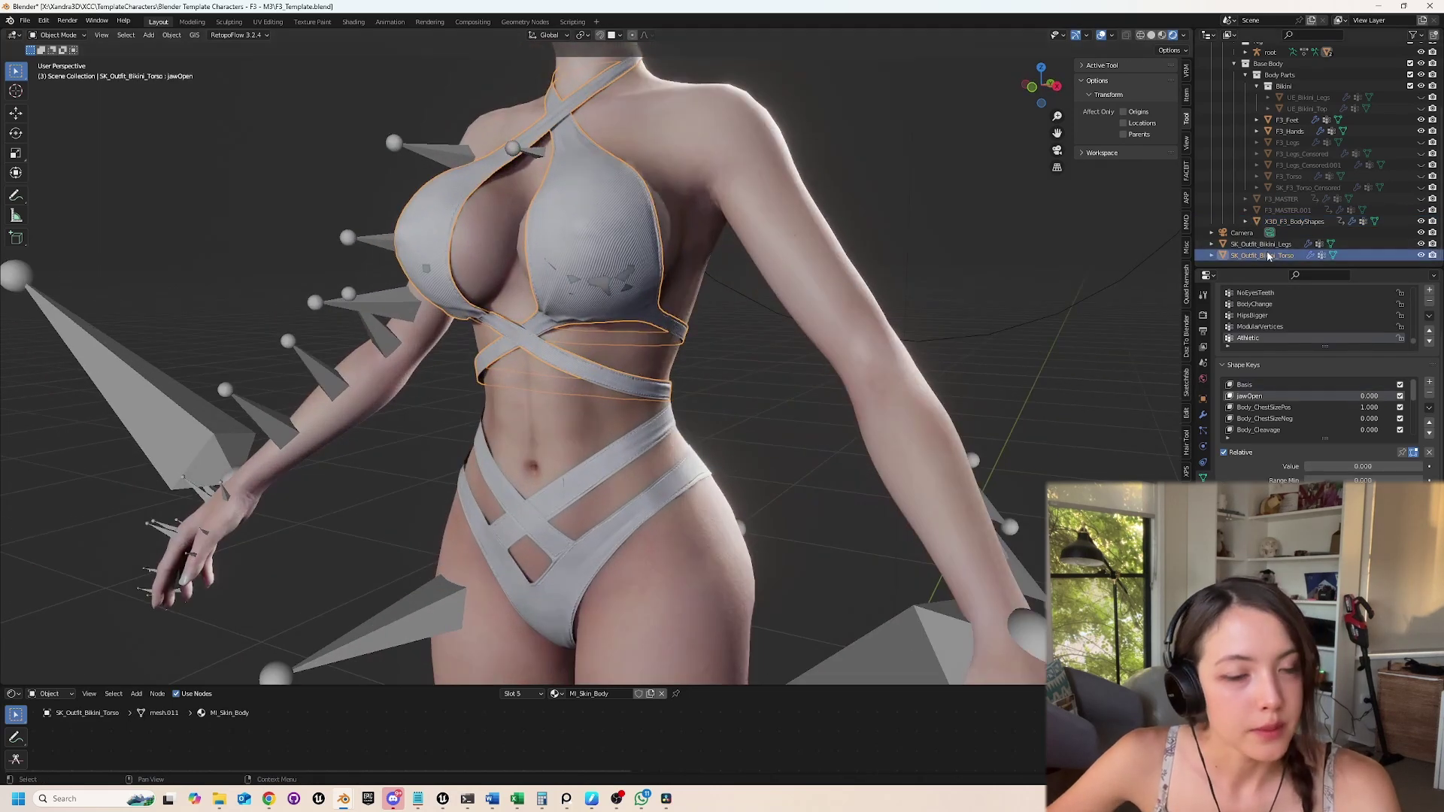
pyautogui.click(1255, 407)
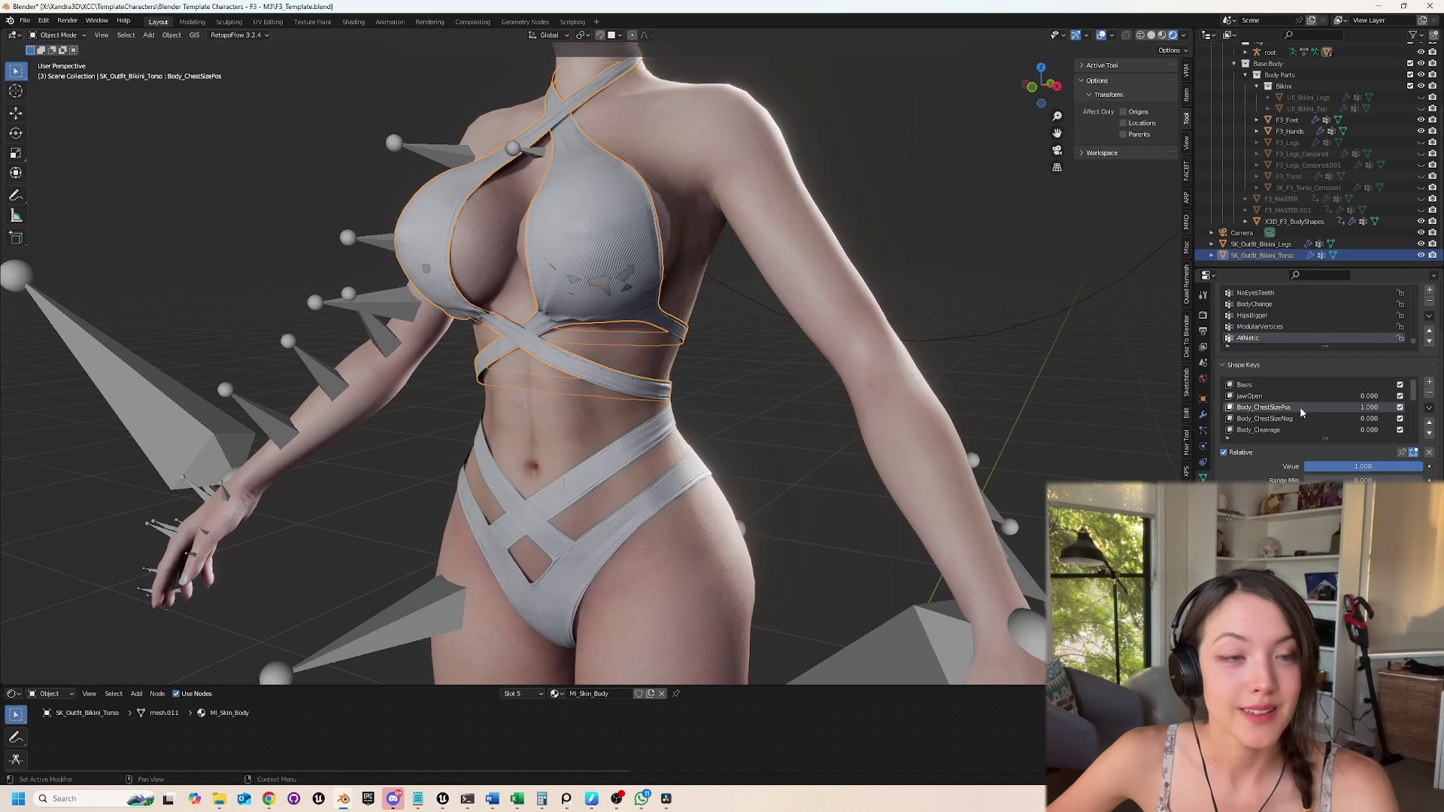
pyautogui.click(56, 35)
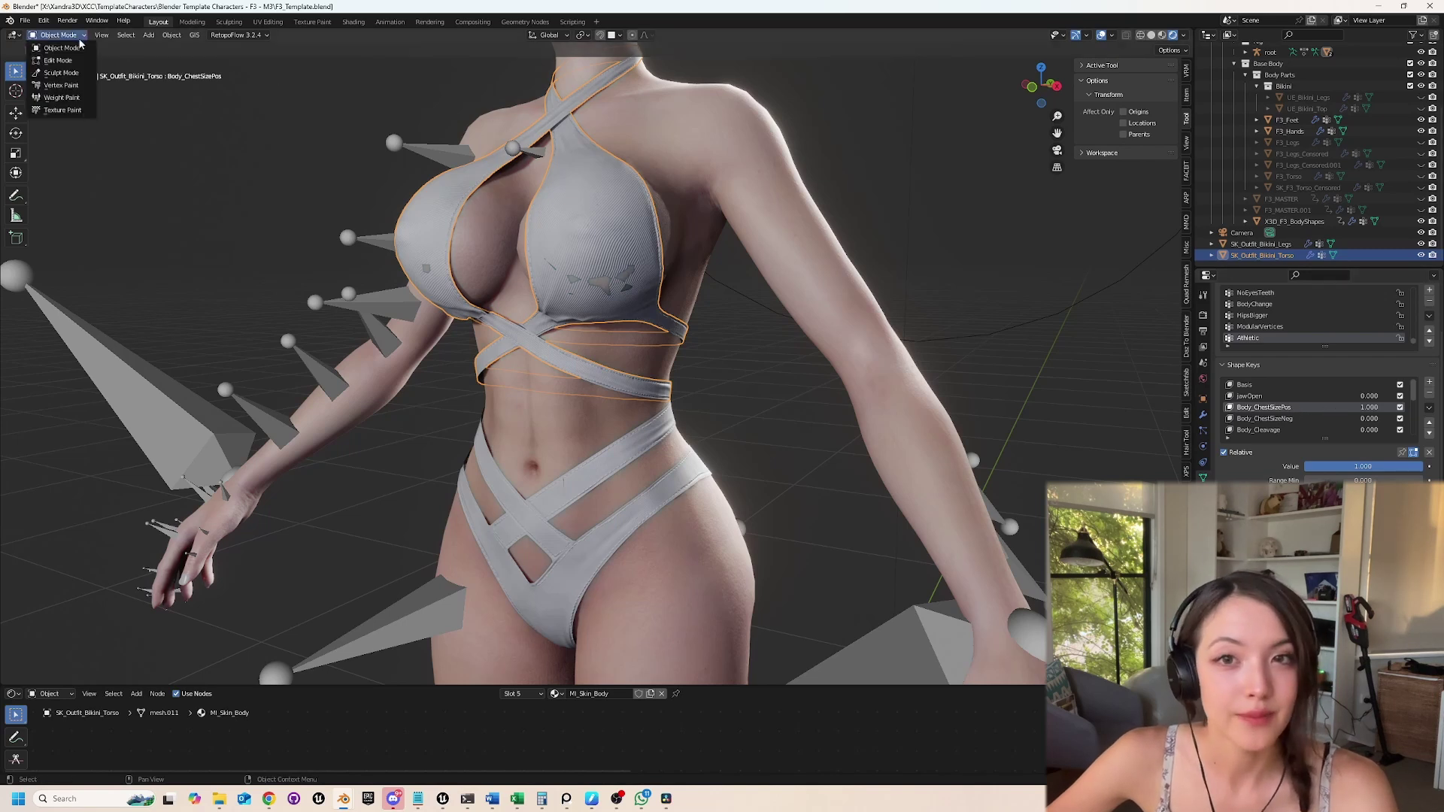
pyautogui.click(56, 72)
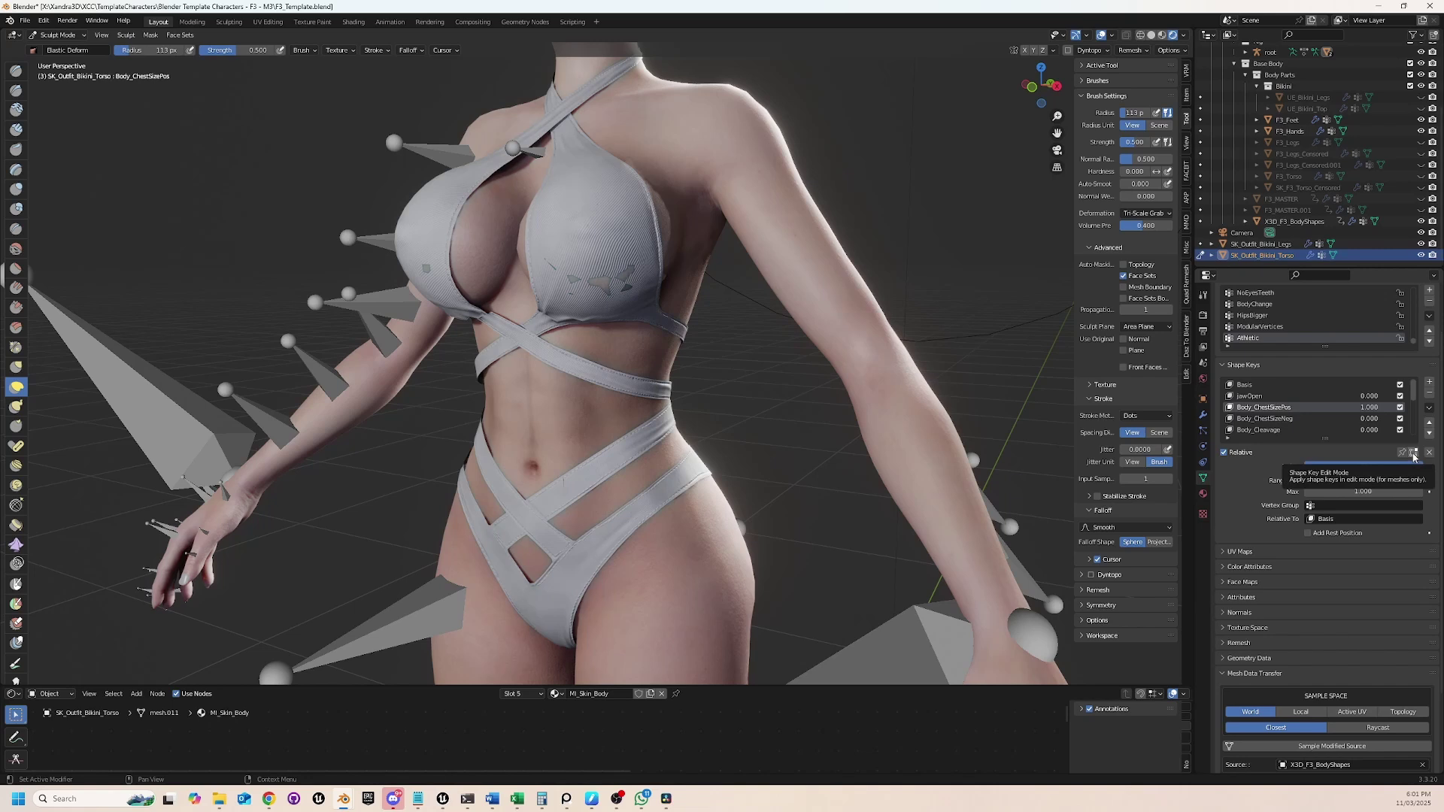
pyautogui.click(1414, 453)
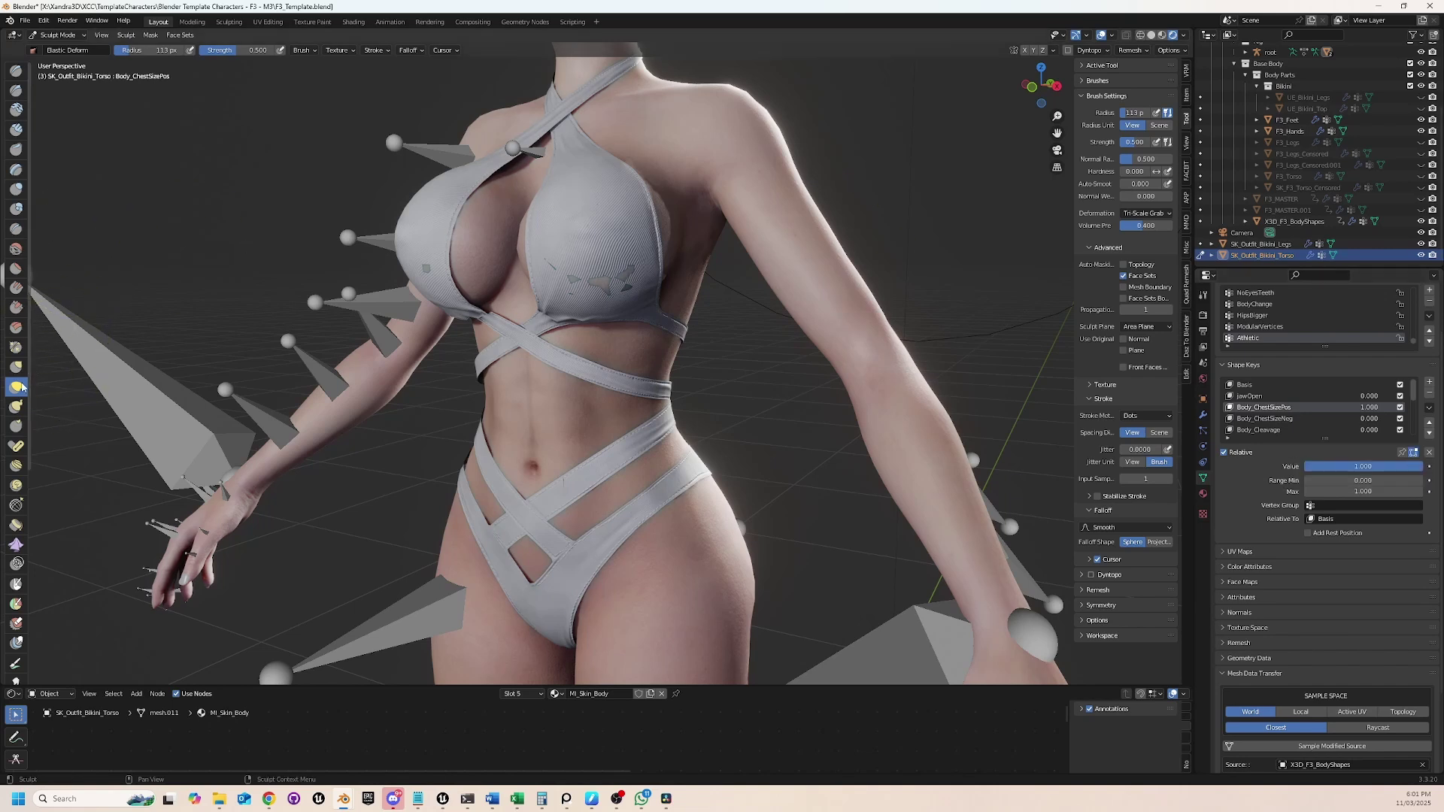
# Sculpt the bikini top's cups and under-bust straps with Elastic Deform to cover the skin poking through.
pyautogui.moveTo(636, 271); pyautogui.dragTo(565, 274, button='middle')
pyautogui.scroll(3, 494, 278)
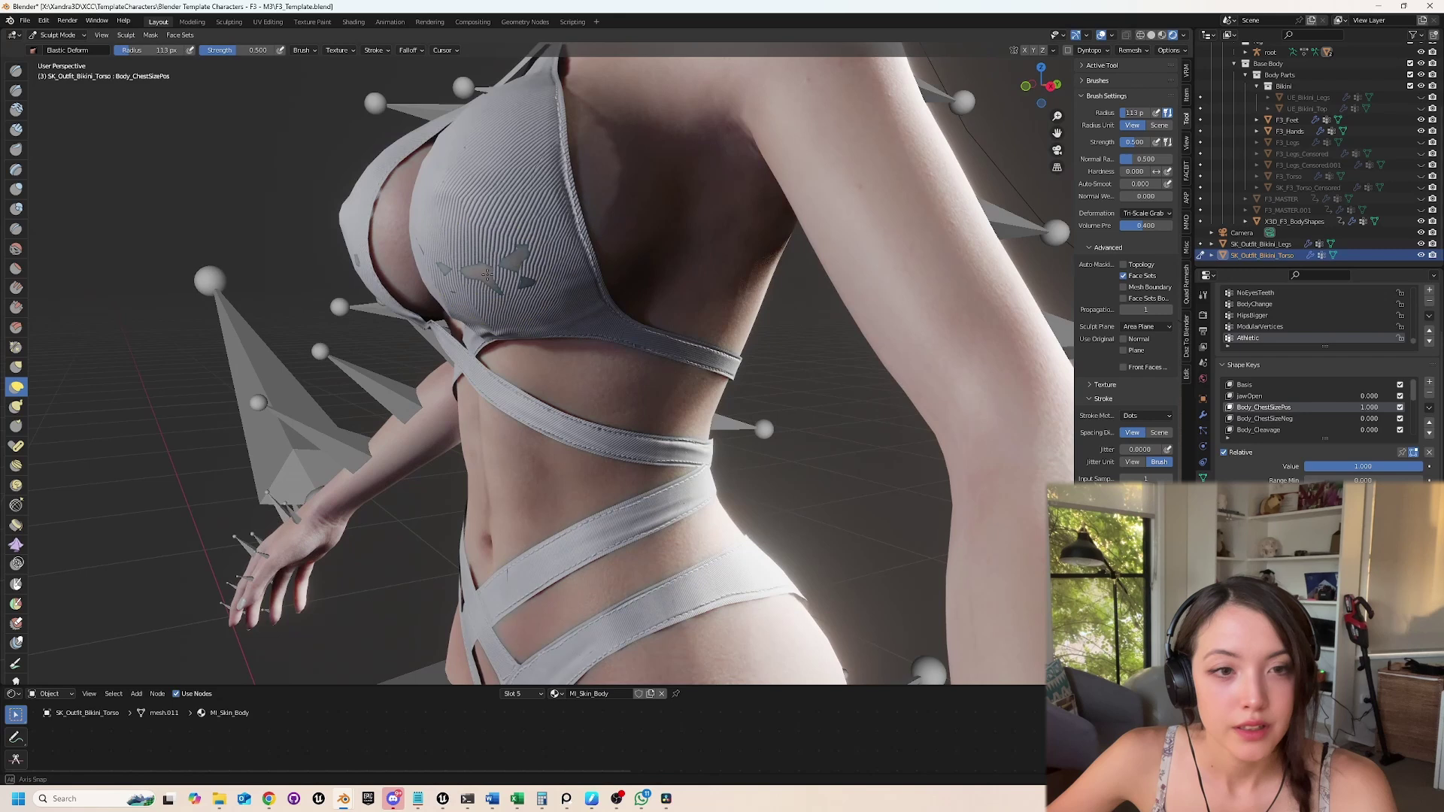
pyautogui.scroll(3, 451, 252)
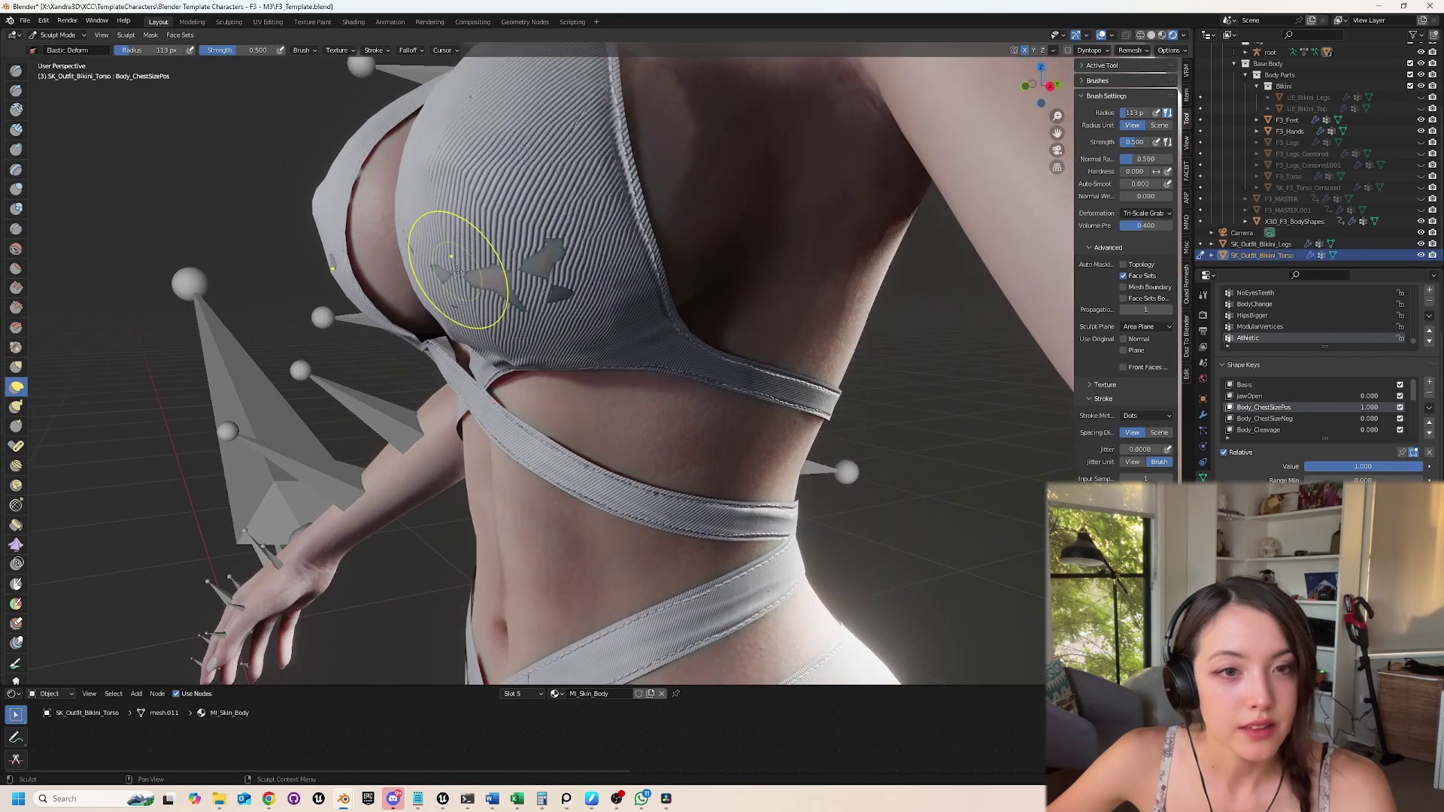
pyautogui.moveTo(437, 262); pyautogui.dragTo(431, 264)
pyautogui.moveTo(444, 258); pyautogui.dragTo(639, 284, button='middle')
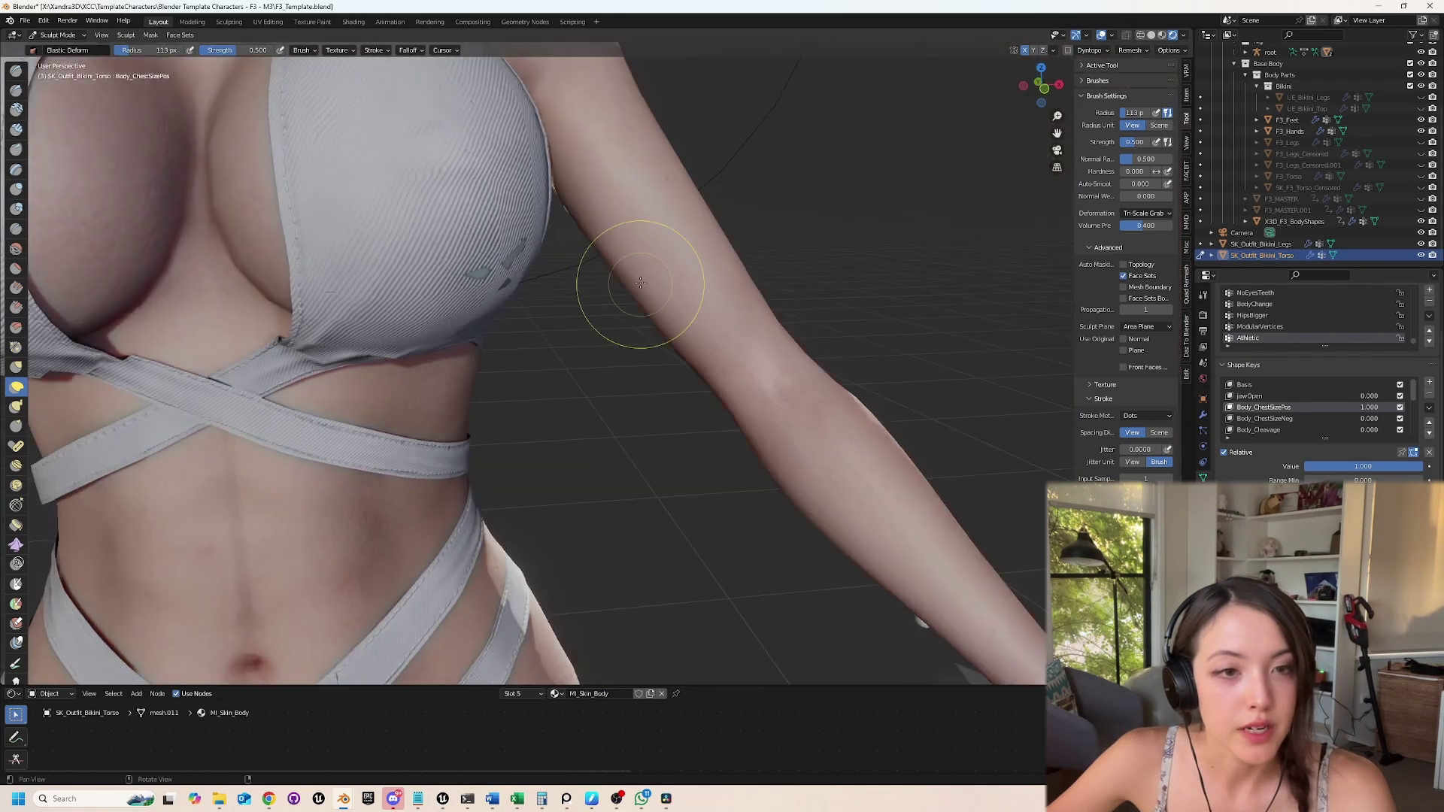
pyautogui.moveTo(498, 273); pyautogui.dragTo(493, 272)
pyautogui.moveTo(486, 272); pyautogui.dragTo(474, 265)
pyautogui.moveTo(384, 248)
pyautogui.mouseDown(button='middle')
pyautogui.moveTo(332, 258)
pyautogui.moveTo(752, 477)
pyautogui.mouseUp(button='middle')
pyautogui.scroll(-3, 331, 258)
pyautogui.scroll(2, 737, 452)
pyautogui.scroll(4, 654, 316)
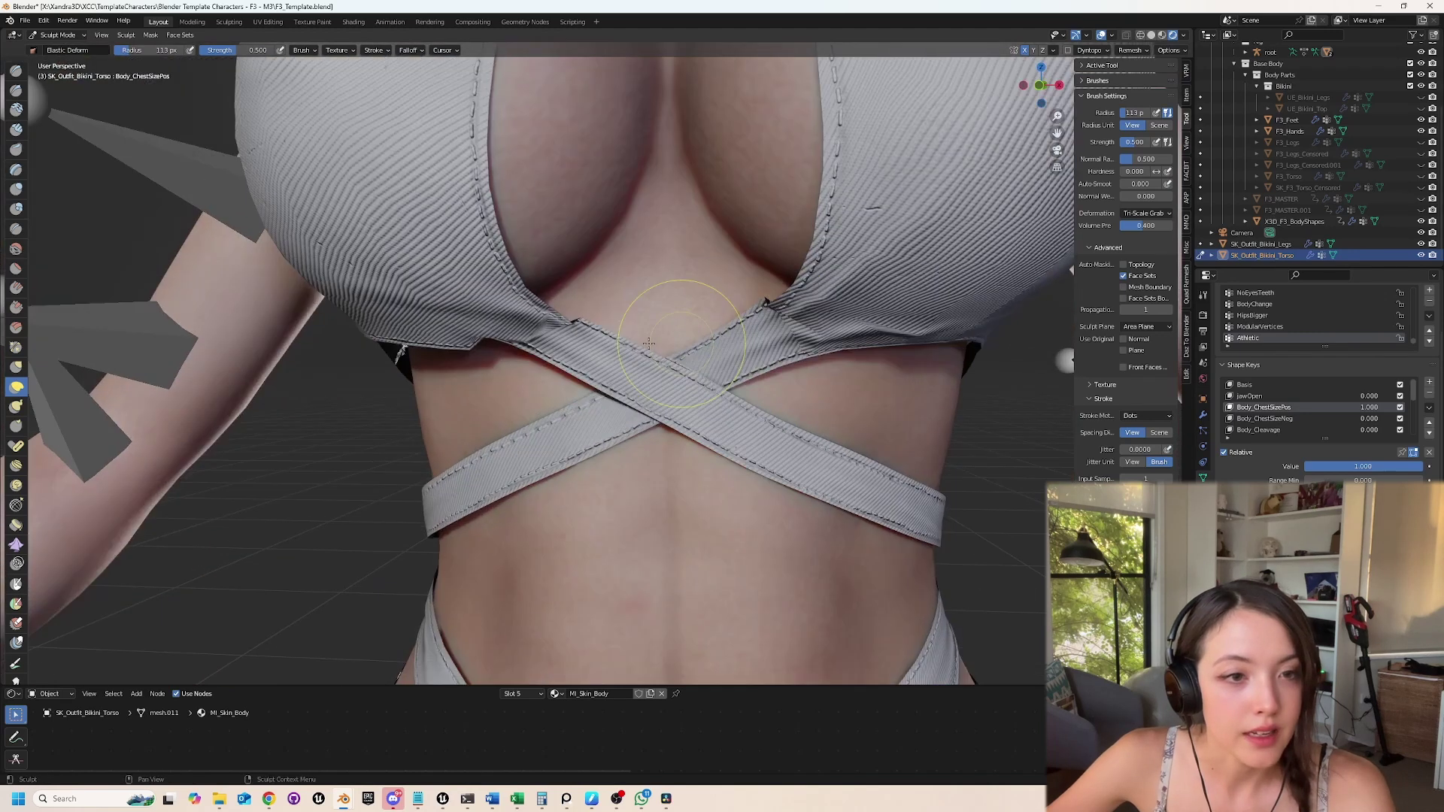
pyautogui.moveTo(638, 331)
pyautogui.mouseDown(button='middle')
pyautogui.moveTo(572, 323)
pyautogui.moveTo(639, 332)
pyautogui.mouseUp(button='middle')
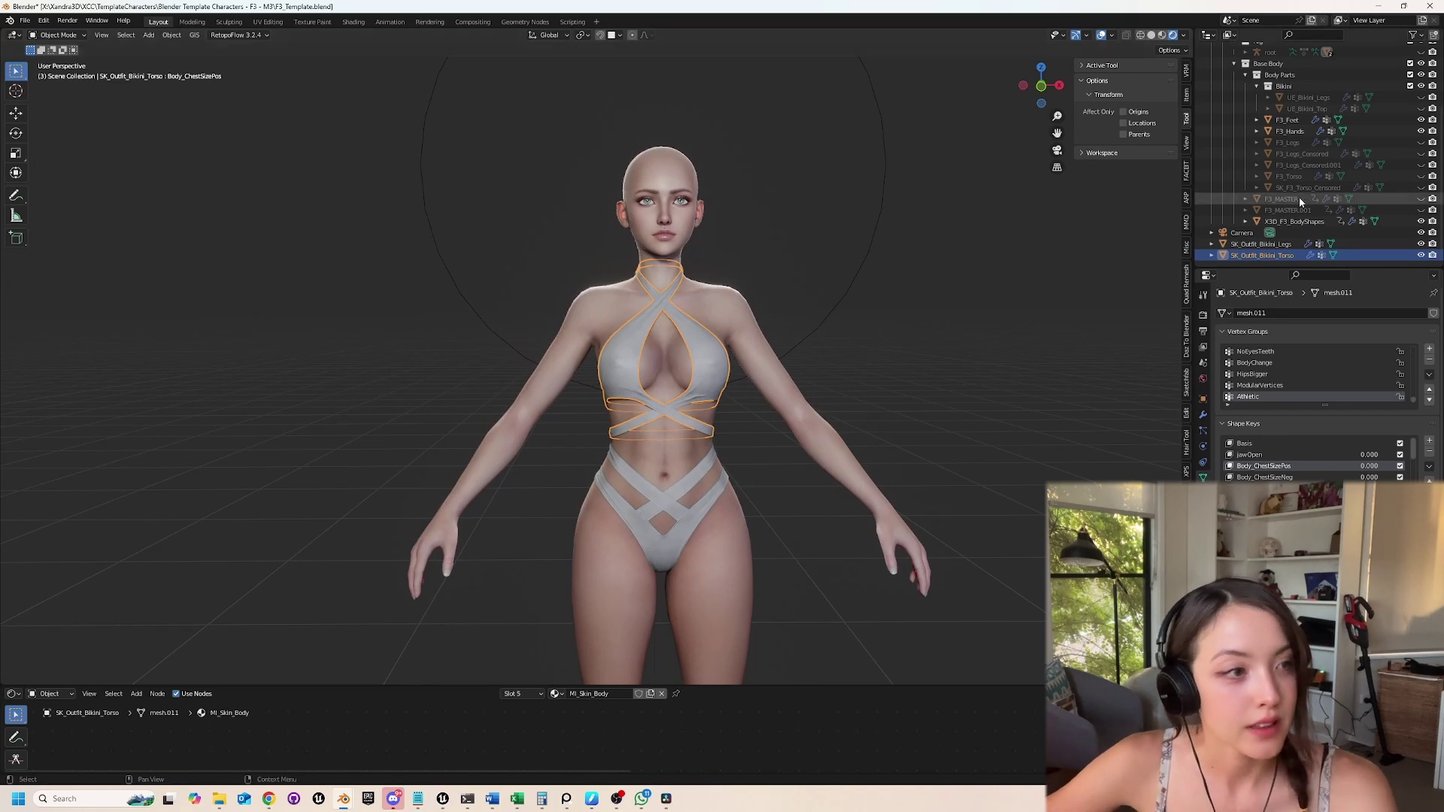
# Move the SK_F3_Torso_Censored mesh up about 0.11 m to separate it from the hands and legs.
pyautogui.click(779, 328)
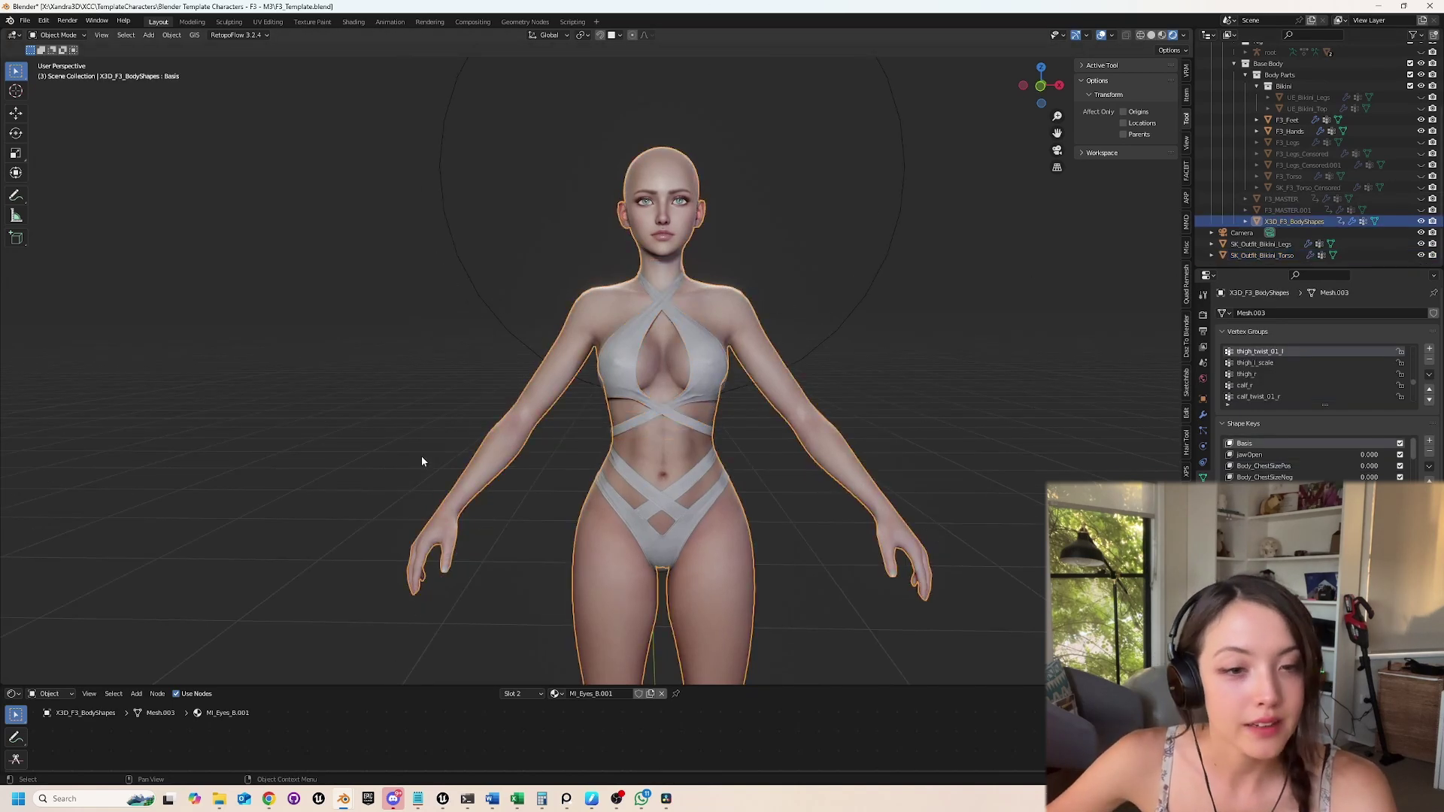
pyautogui.click(700, 375)
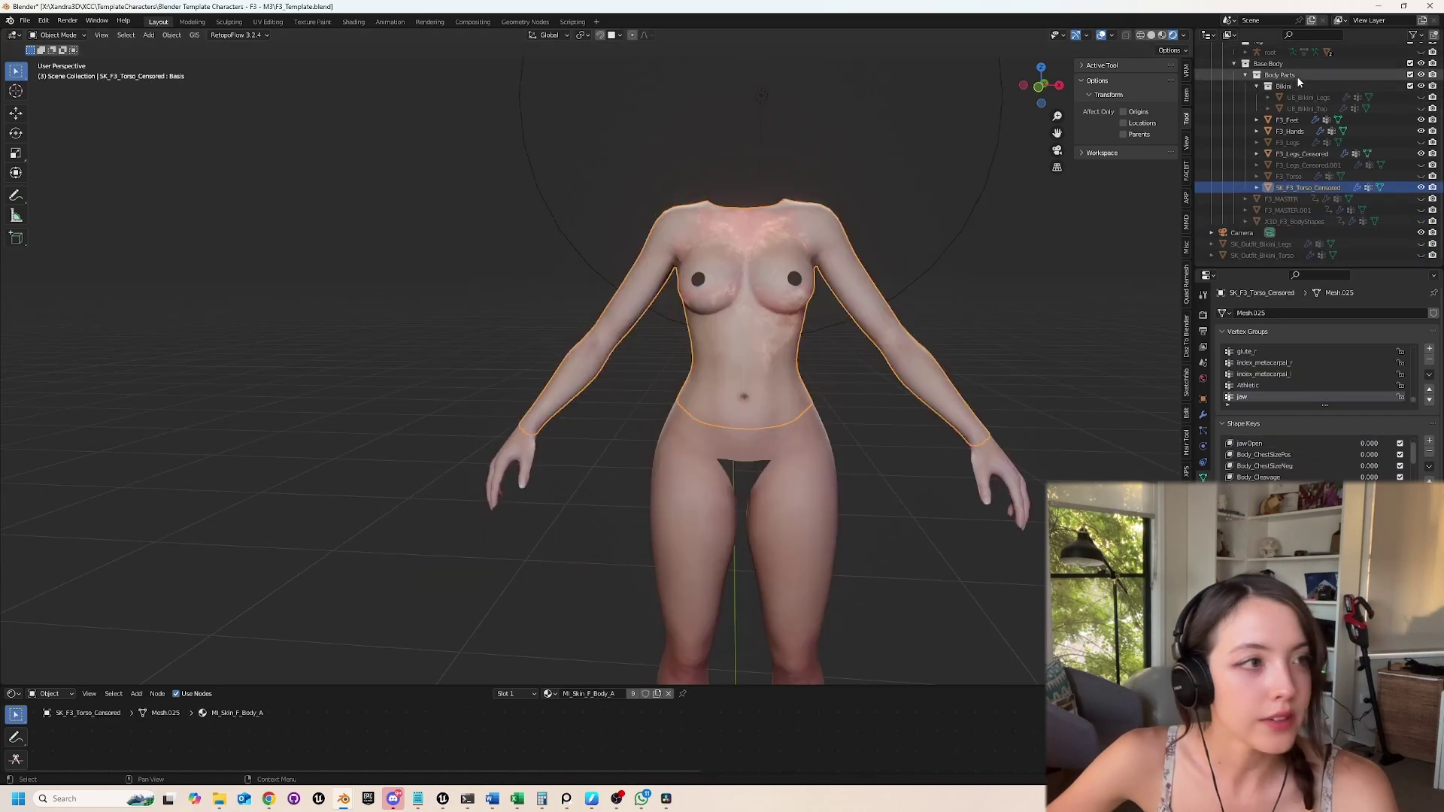
pyautogui.moveTo(957, 305); pyautogui.dragTo(974, 302, button='middle')
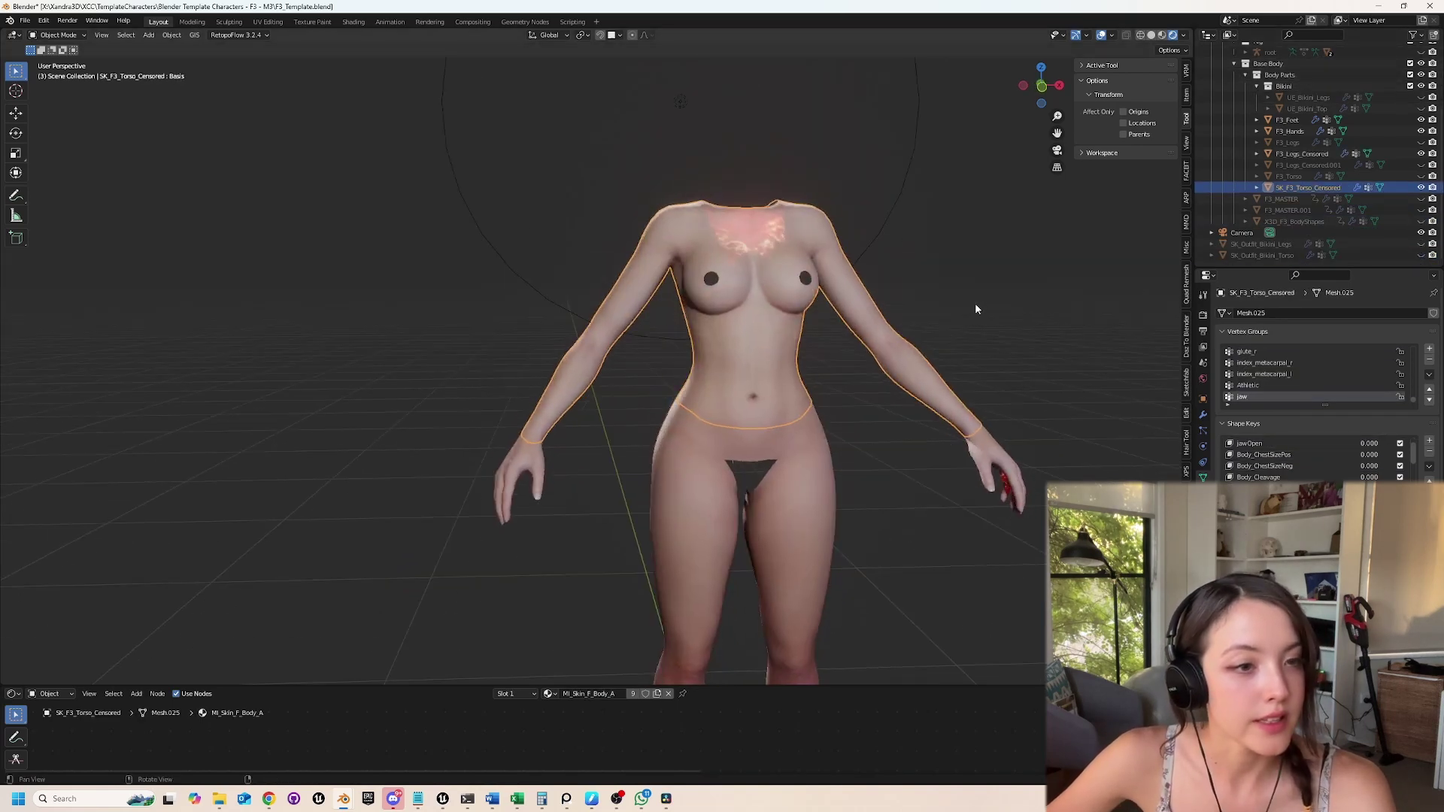
pyautogui.press('g')
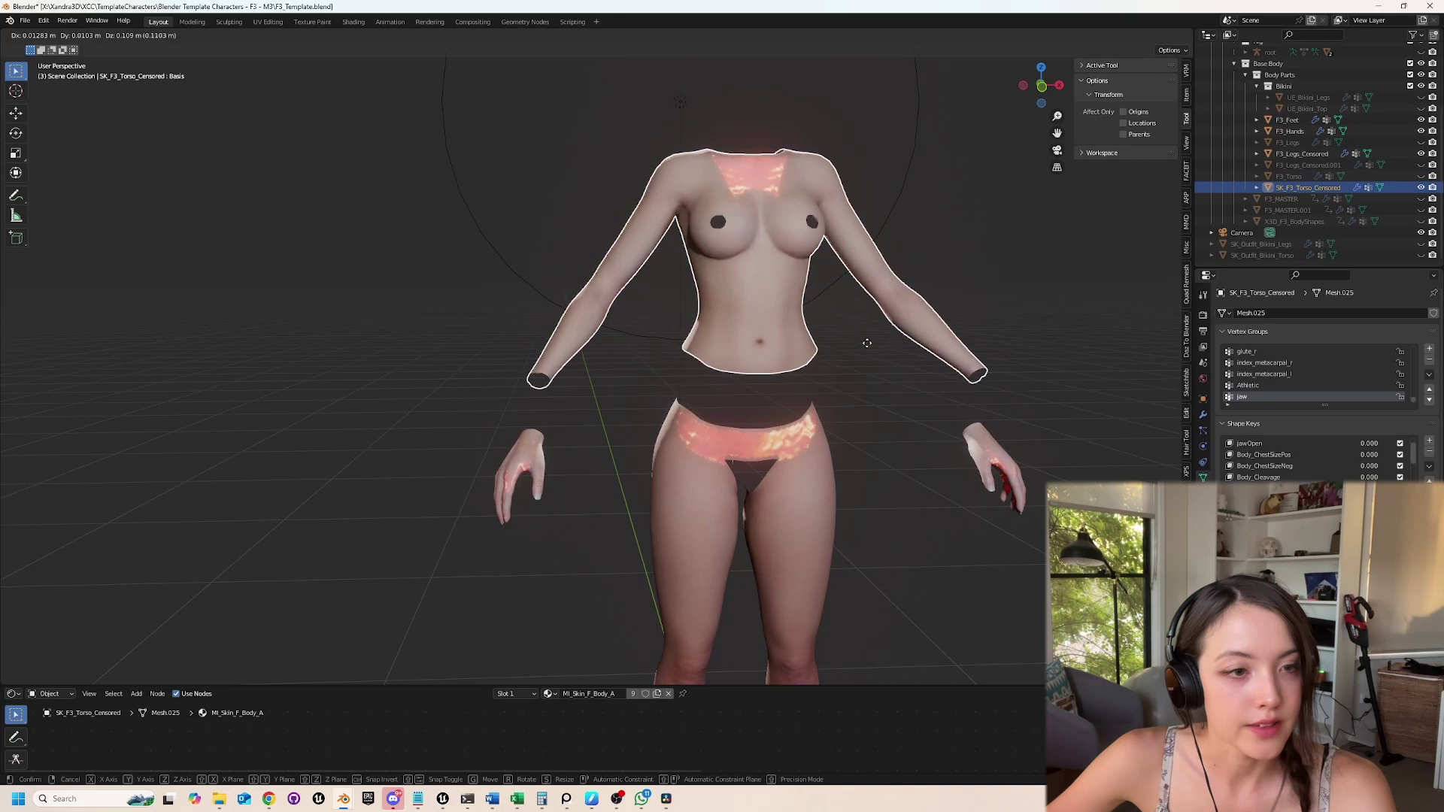
pyautogui.click(866, 338)
pyautogui.click(991, 461)
# Move the F3_Legs_Censored mesh up about 0.035 m to separate it from the feet, then select the feet.
pyautogui.click(841, 455)
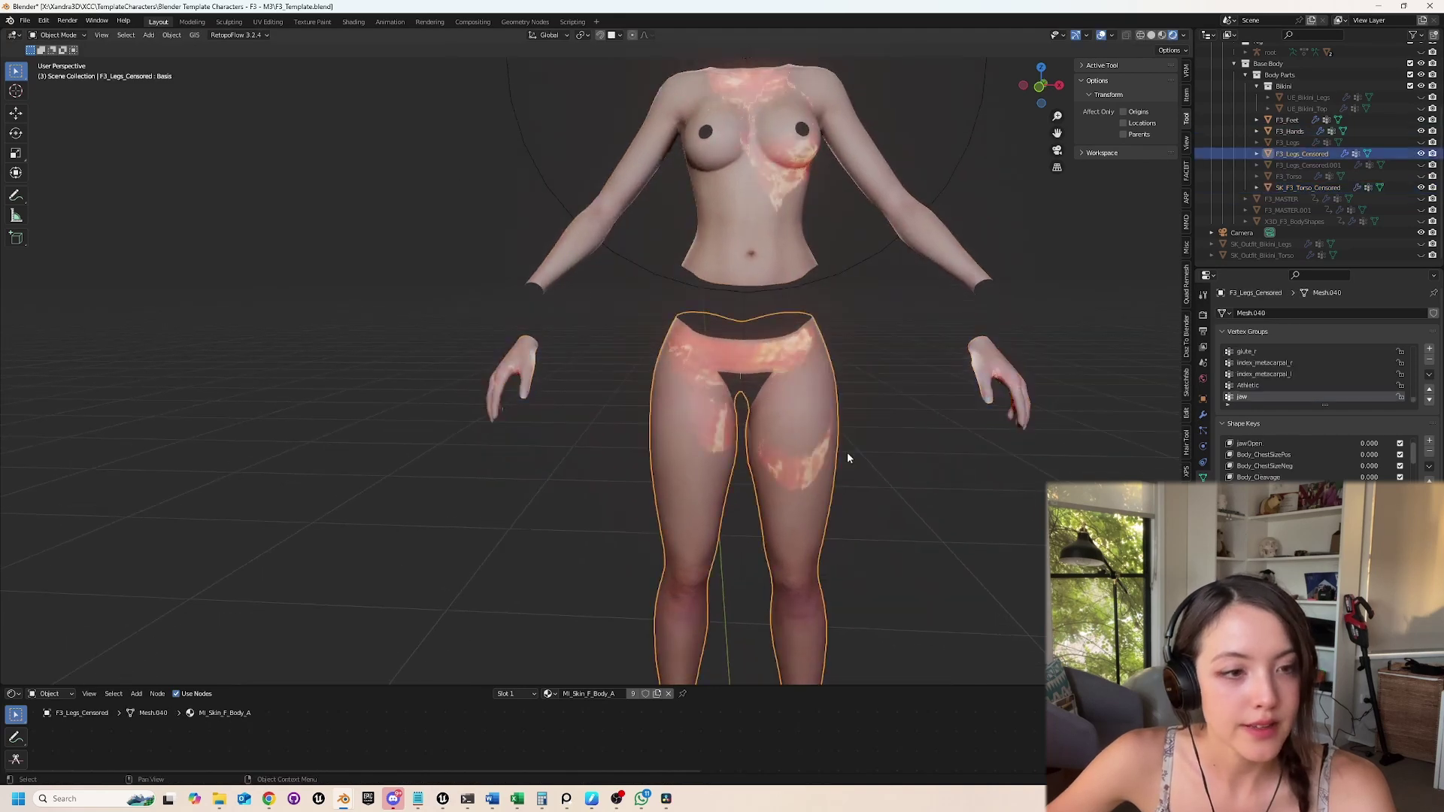
pyautogui.scroll(-3, 880, 459)
pyautogui.press('g')
pyautogui.click(847, 540)
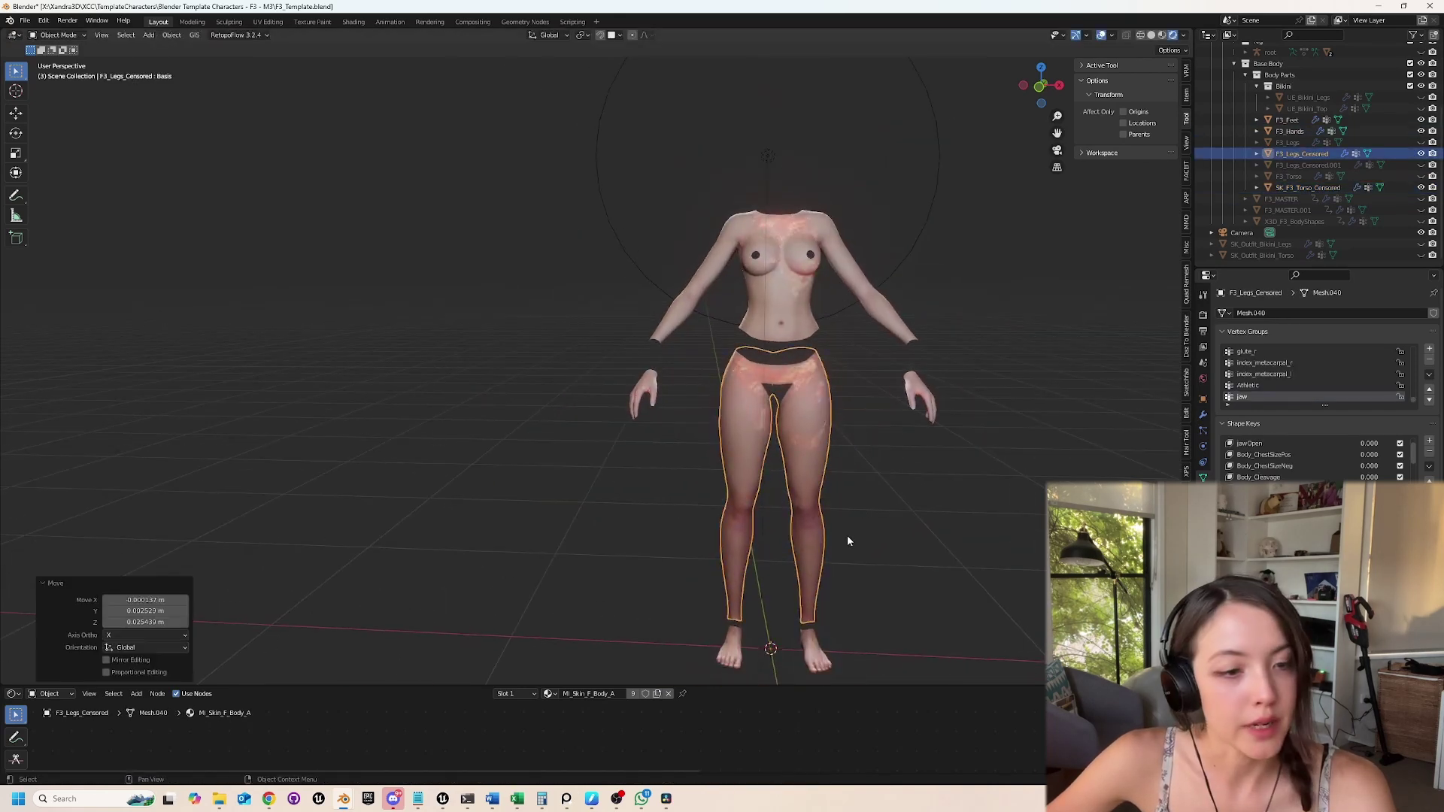
pyautogui.click(804, 646)
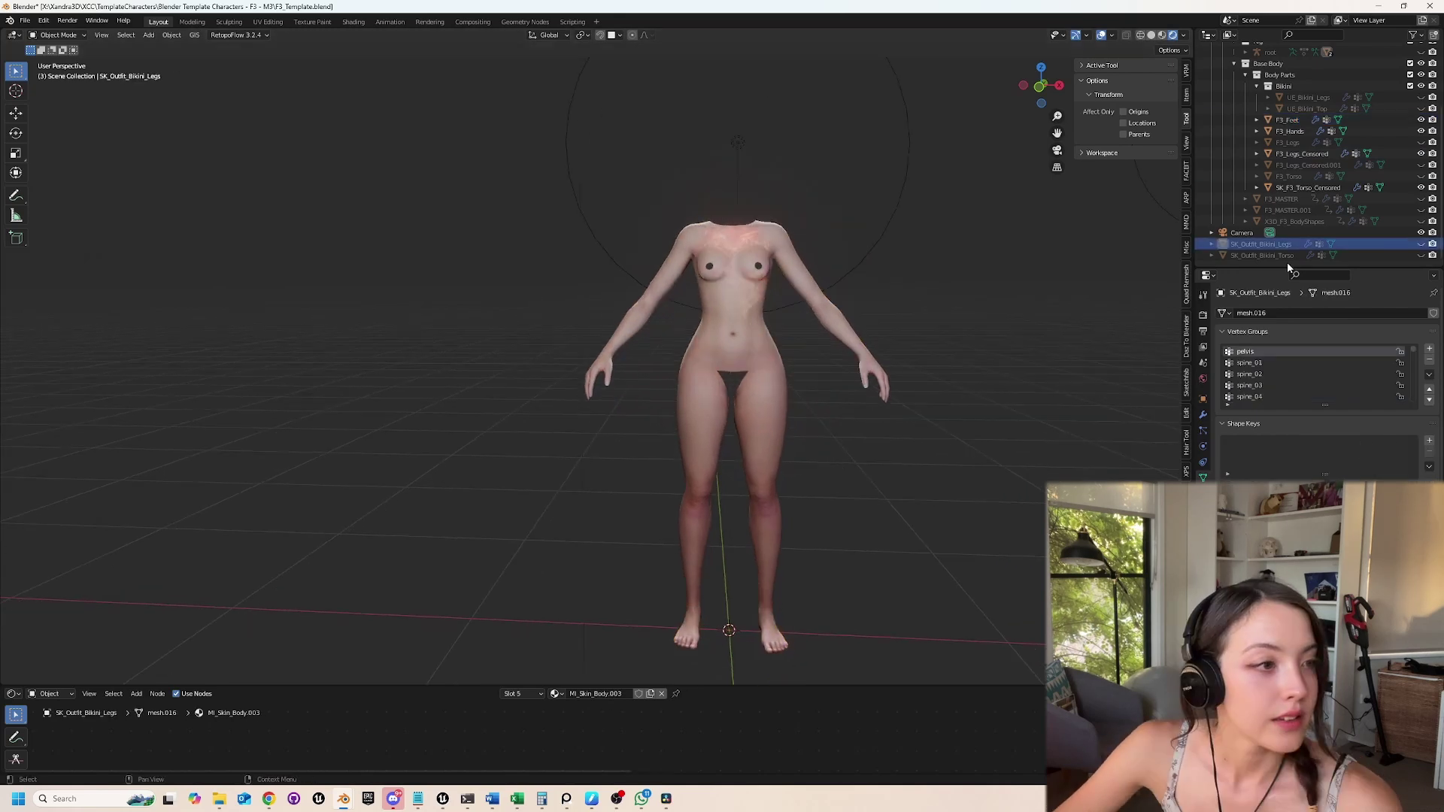
# Duplicate the SK_F3_Torso_Censored mesh in place.
pyautogui.click(1305, 188)
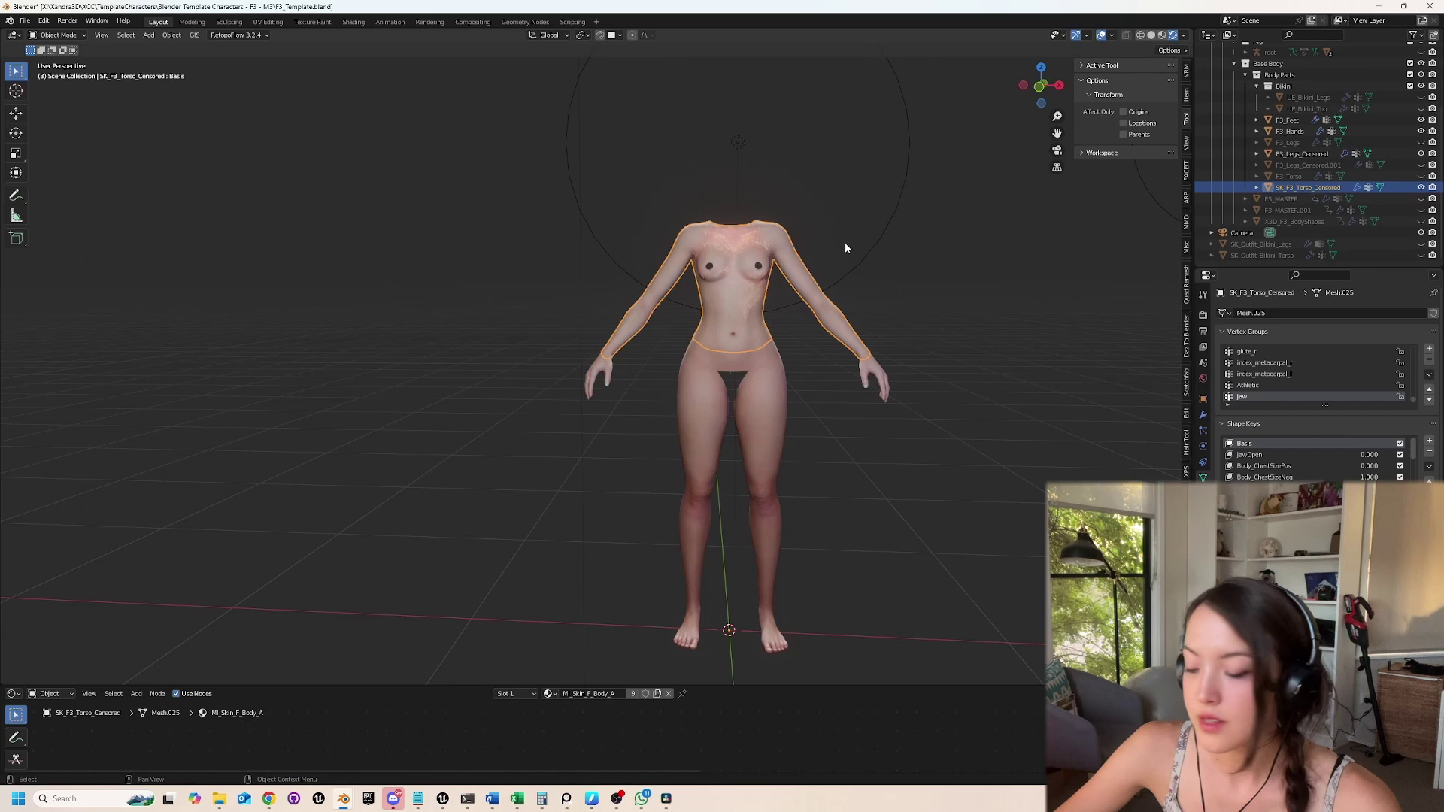
pyautogui.hotkey('shift', 'd')
pyautogui.press('Escape')
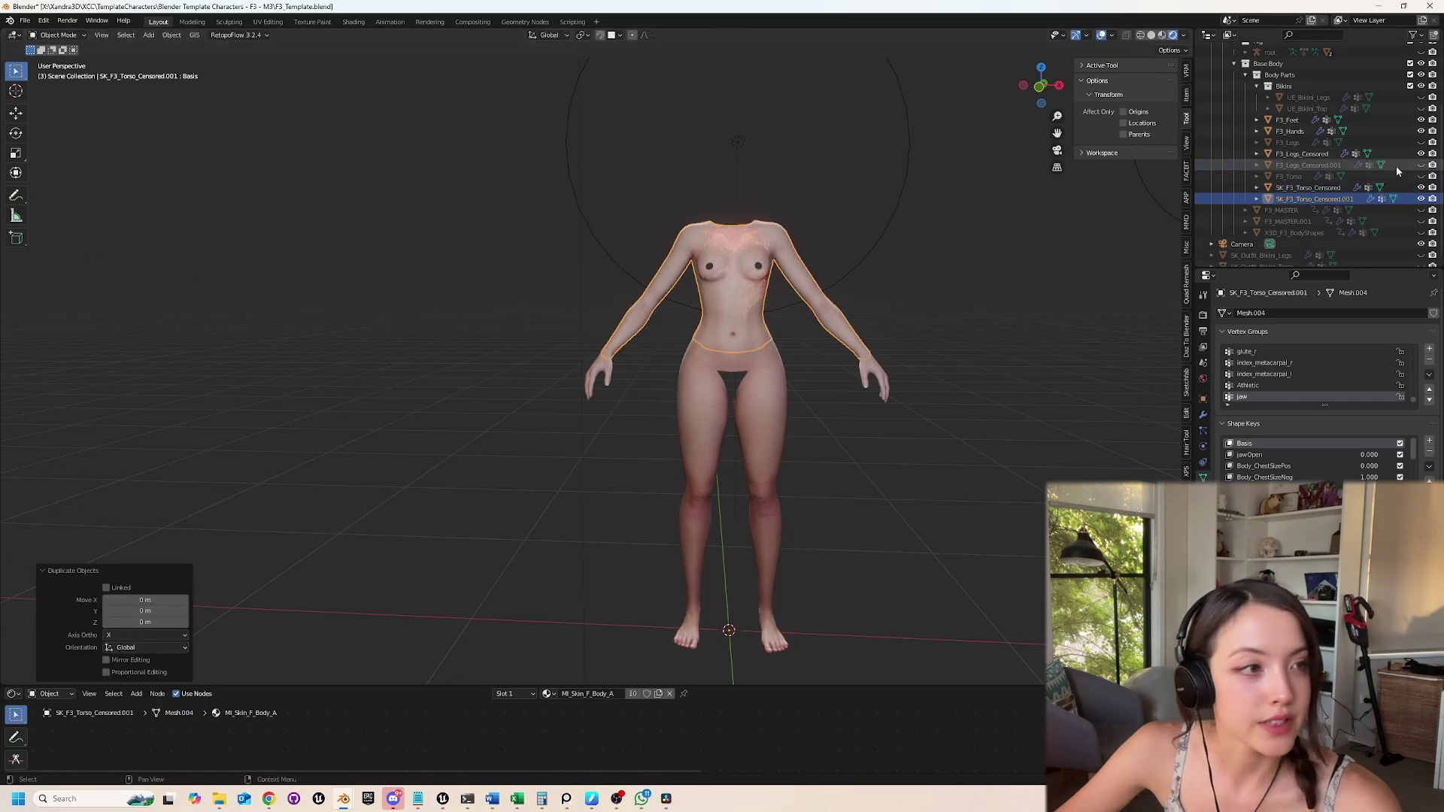
# Hide every other body part, leaving only the duplicated torso, and show the SK_Outfit_Bikini_Torso mesh with it.
pyautogui.moveTo(1421, 188); pyautogui.dragTo(1428, 120)
pyautogui.scroll(-2, 1376, 241)
pyautogui.click(1420, 256)
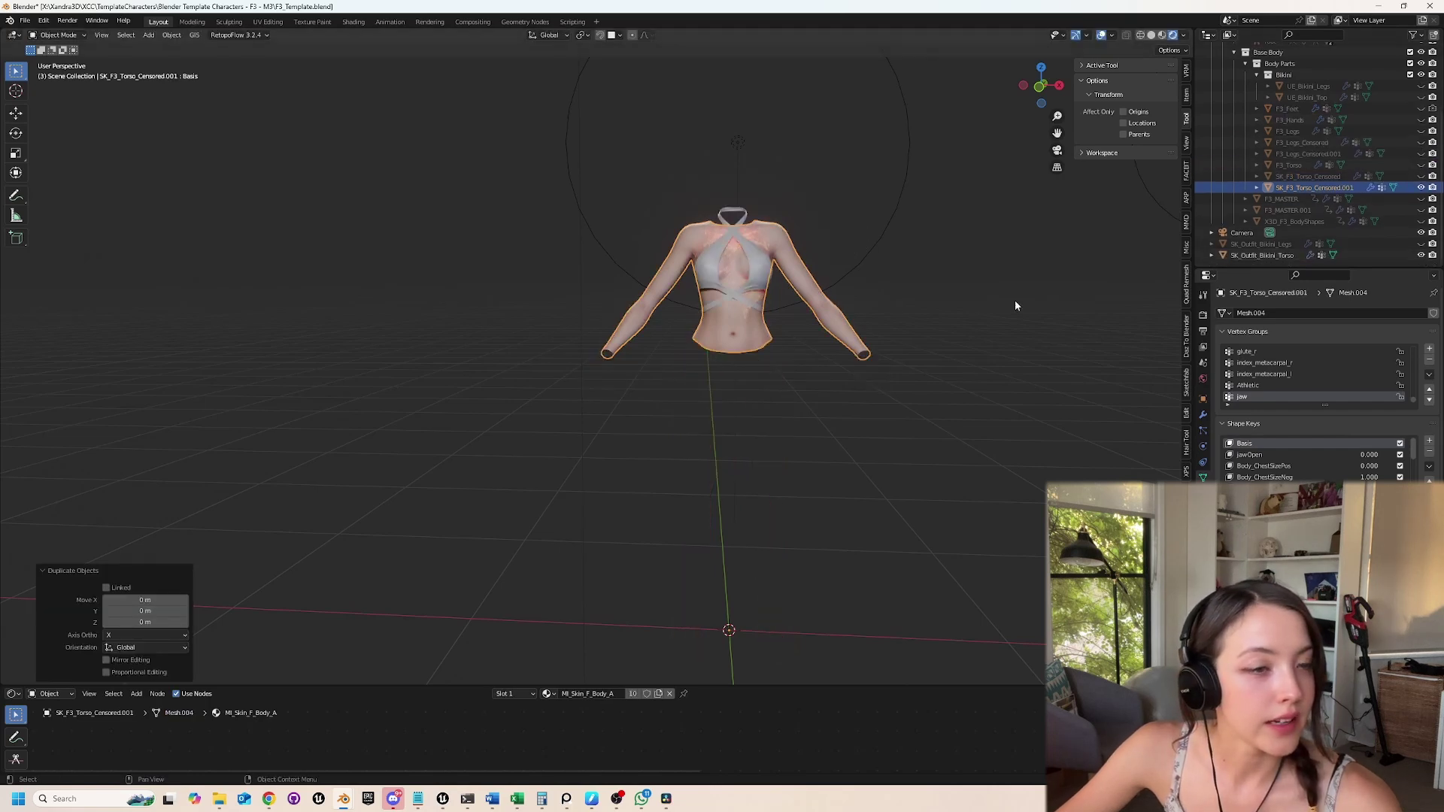
pyautogui.keyDown('shift'); pyautogui.moveTo(928, 281); pyautogui.dragTo(910, 291, button='middle'); pyautogui.keyUp('shift')
pyautogui.click(910, 291)
pyautogui.scroll(5, 724, 287)
pyautogui.click(724, 287)
pyautogui.moveTo(724, 287); pyautogui.dragTo(760, 301, button='middle')
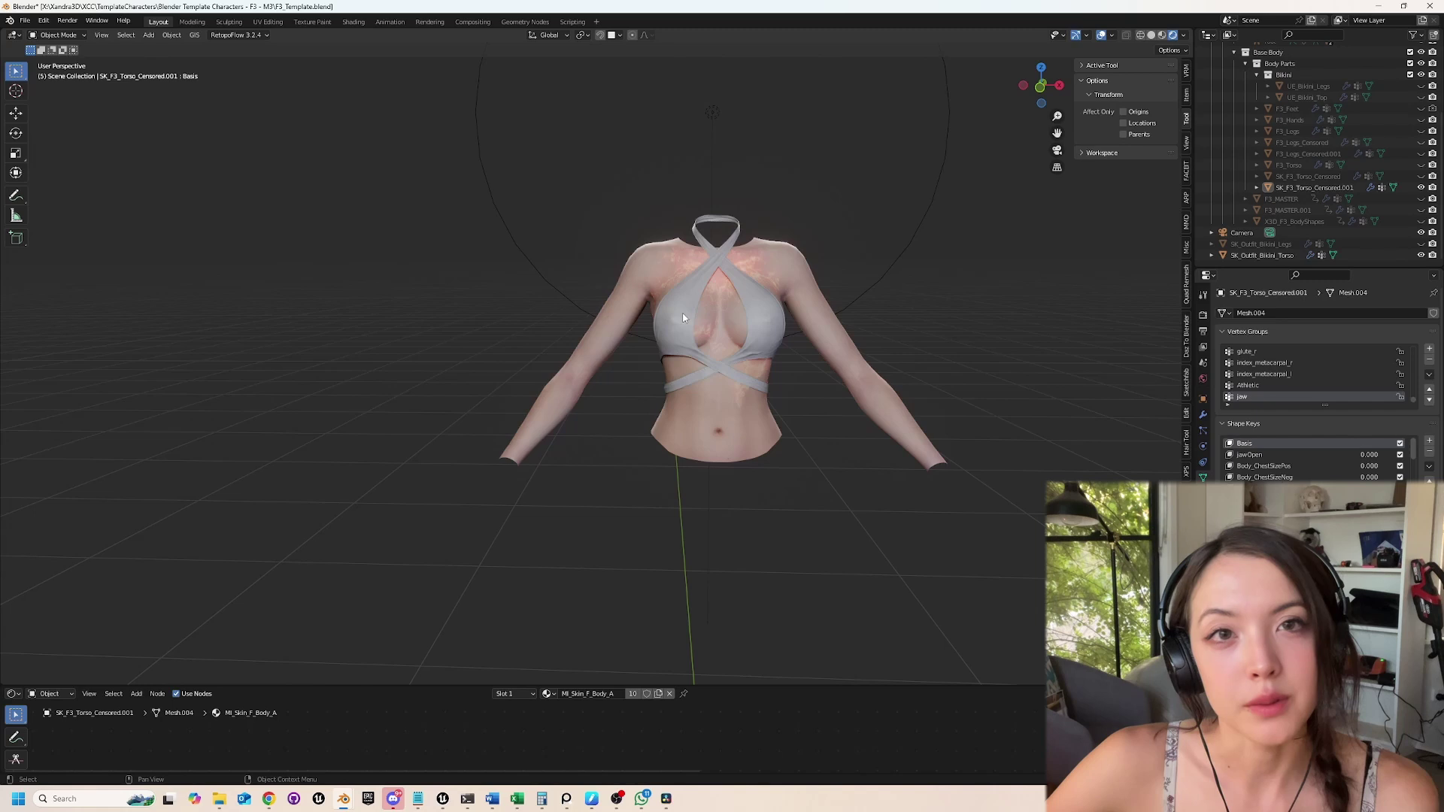
# Compare the UV map names of the bikini top and the duplicated torso.
pyautogui.click(683, 319)
pyautogui.press('KP_Decimal')
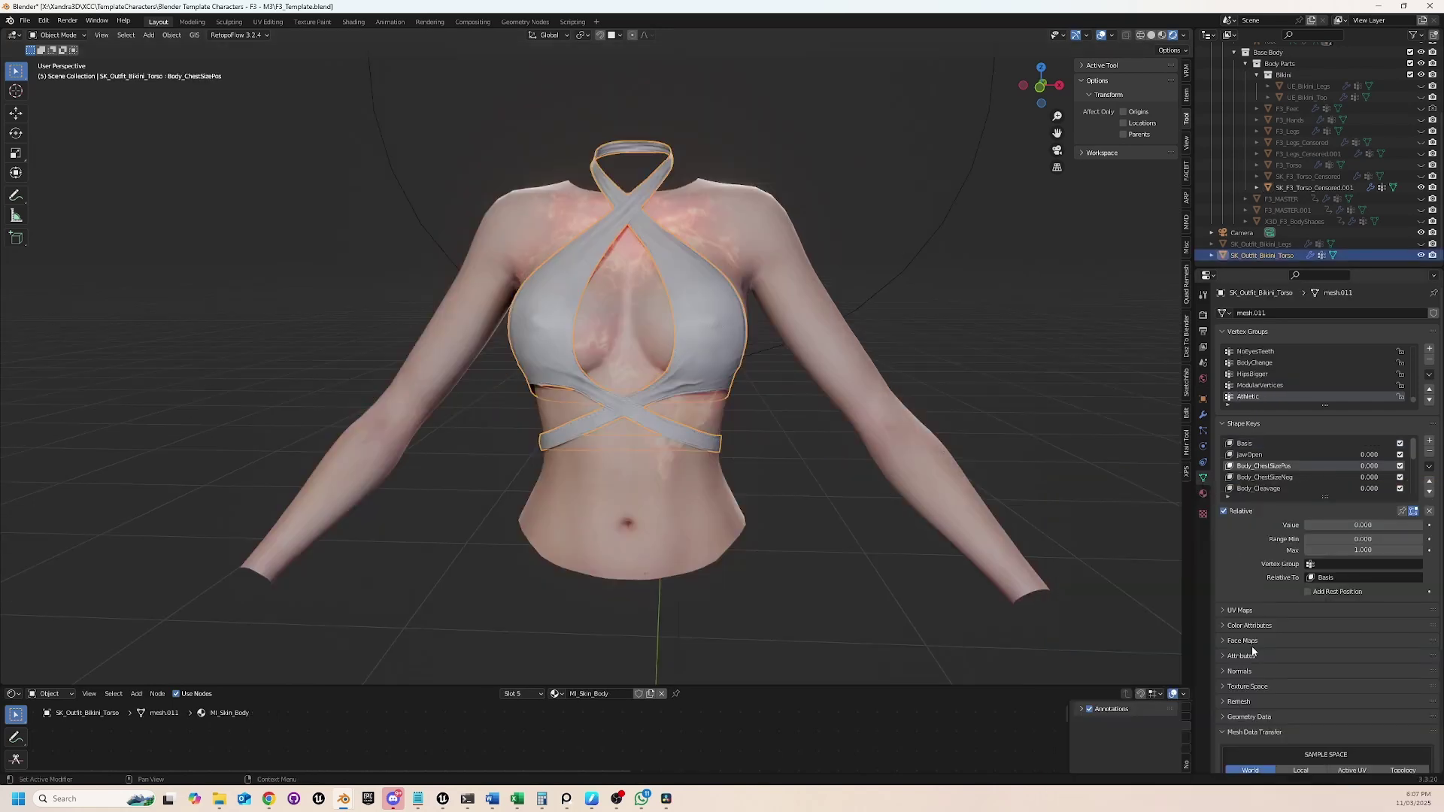
pyautogui.click(1233, 612)
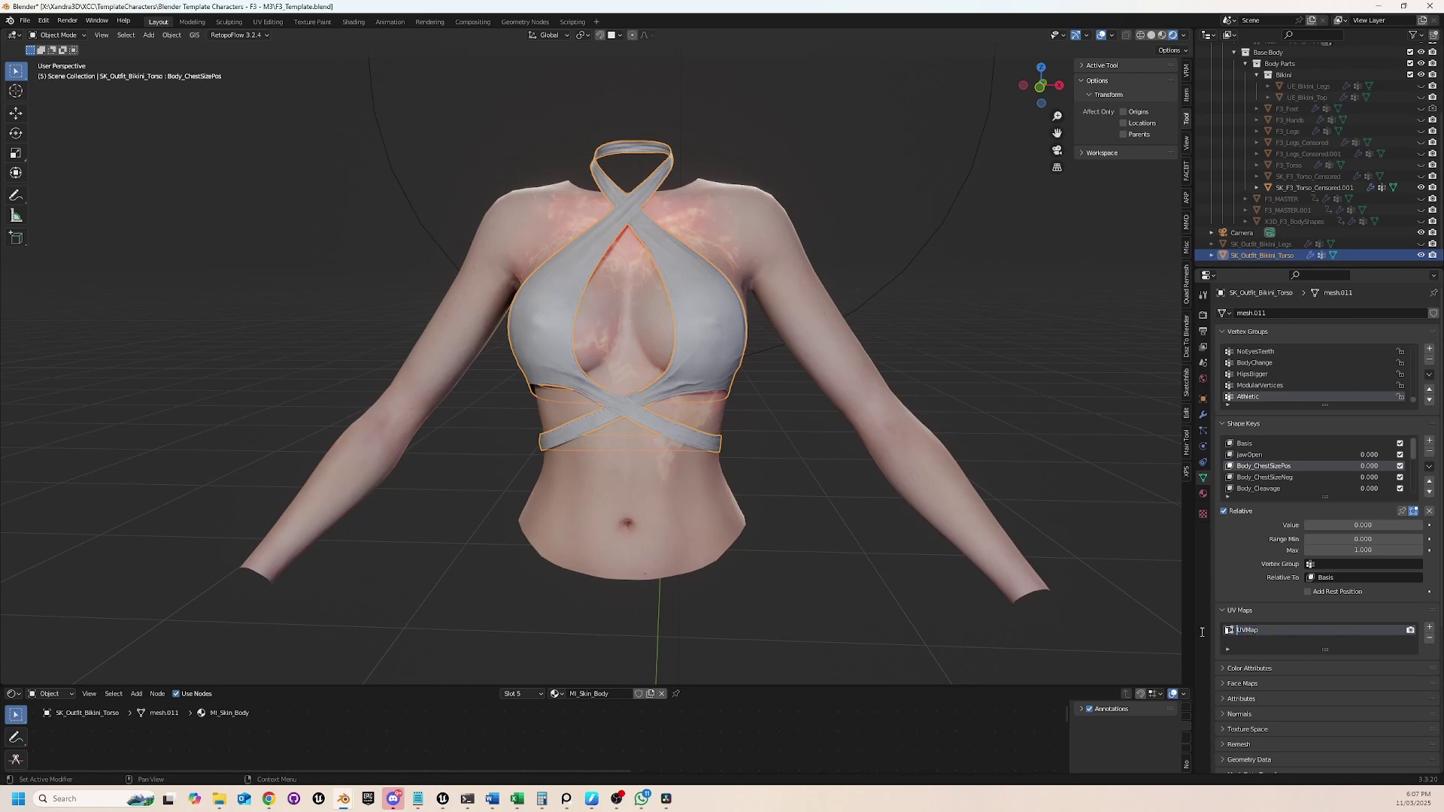
pyautogui.click(774, 250)
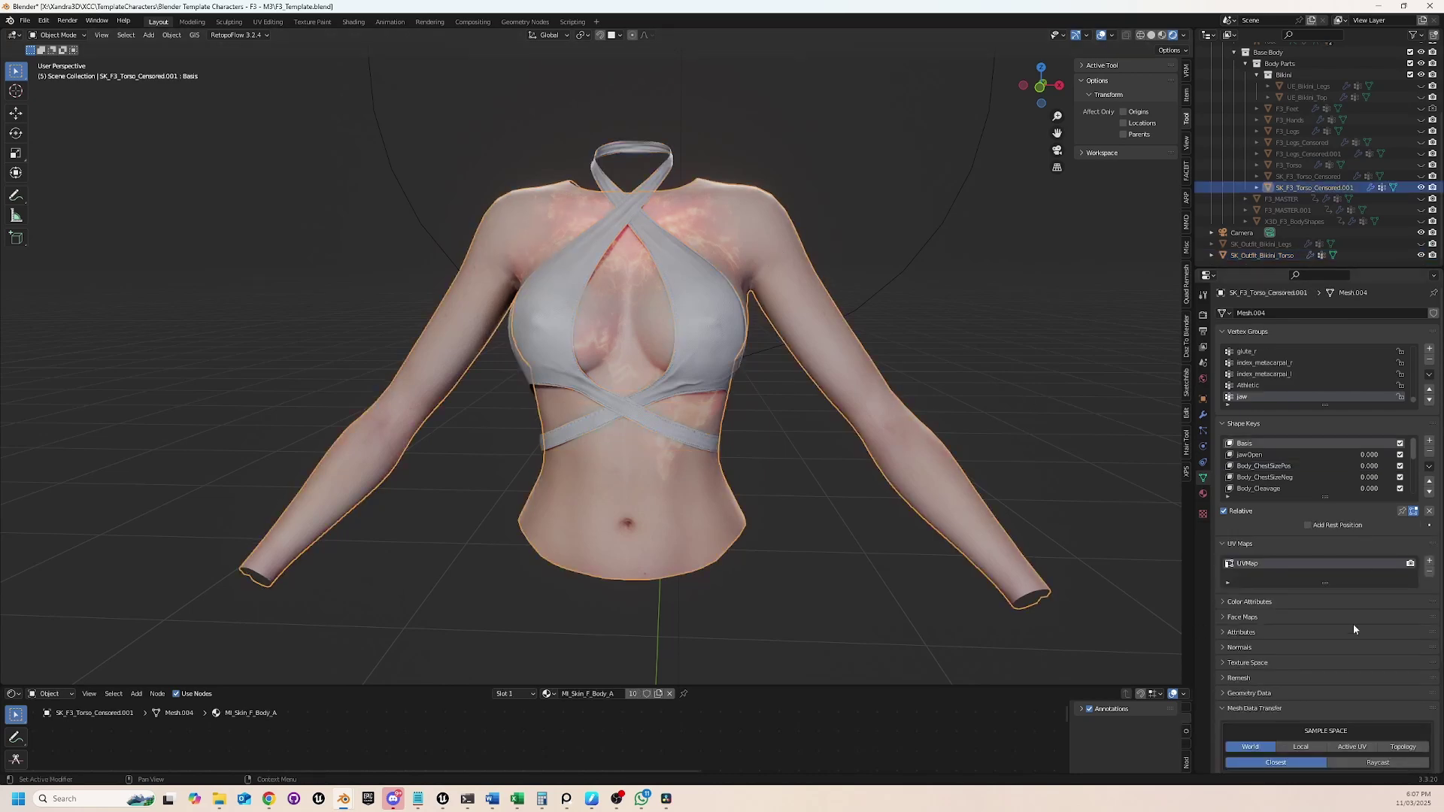
pyautogui.doubleClick(1279, 564)
# Join the bikini top into the duplicated torso SK_F3_Torso_Censored.001, keeping the torso as the active object.
pyautogui.click(750, 373)
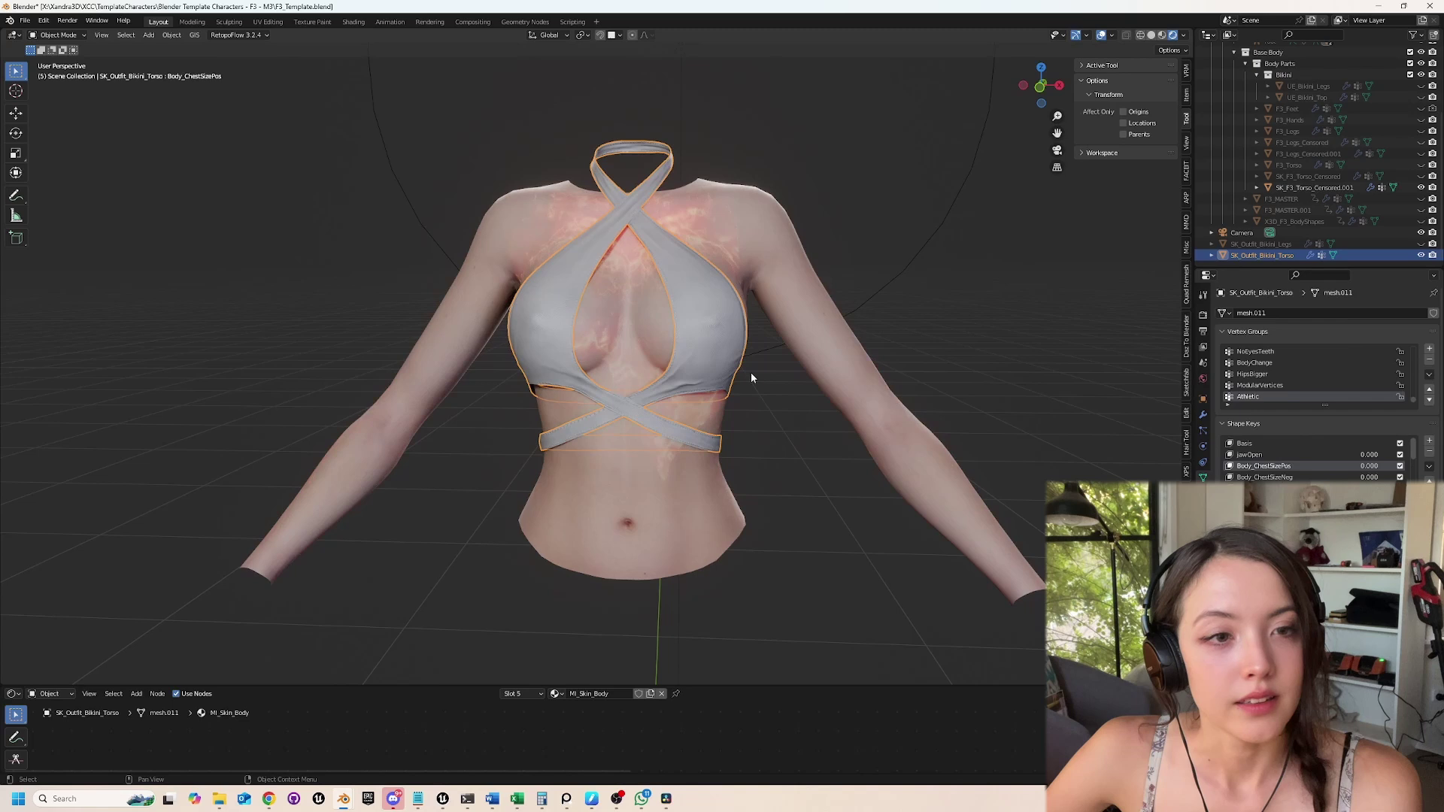
pyautogui.keyDown('shift'); pyautogui.click(763, 250); pyautogui.keyUp('shift')
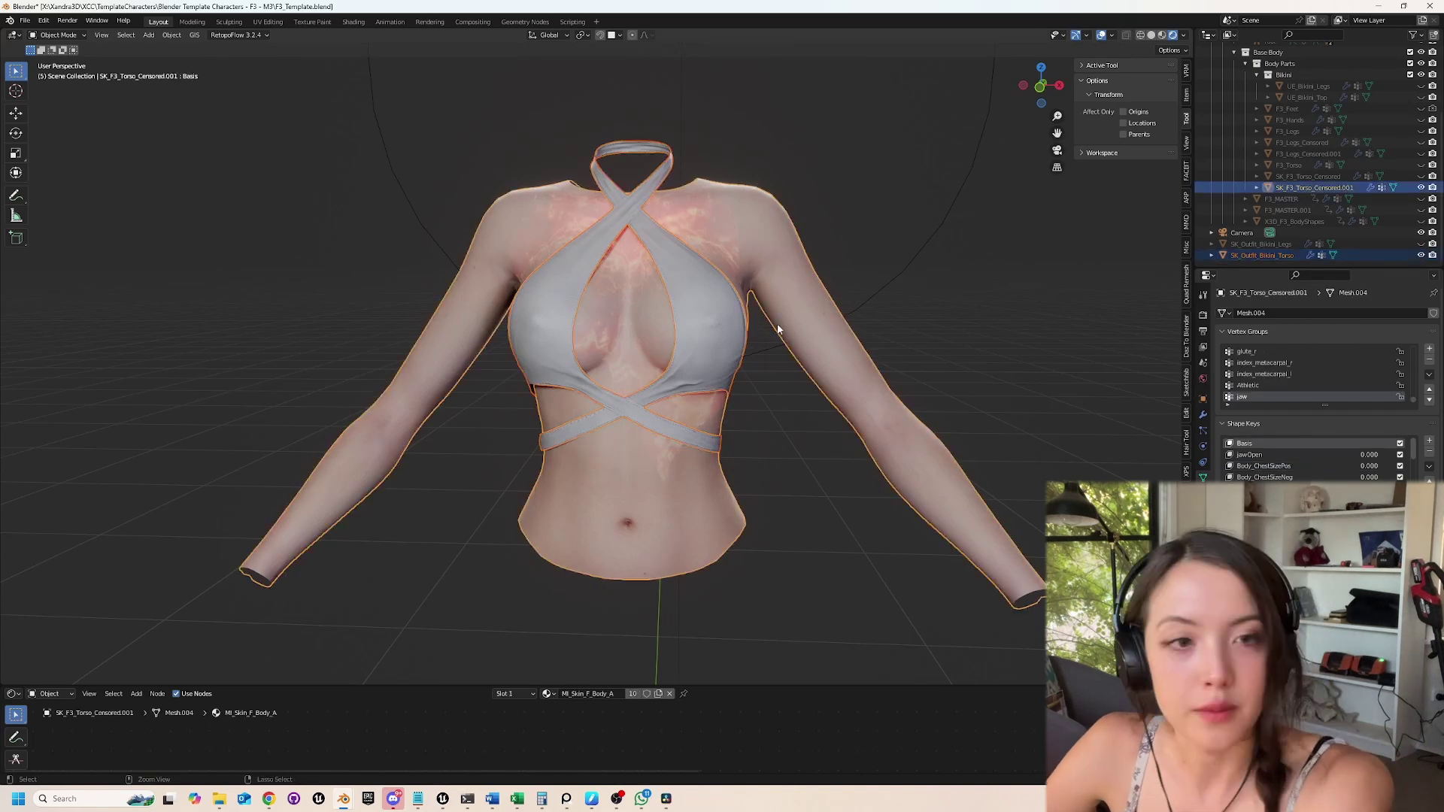
pyautogui.hotkey('ctrl', 'j')
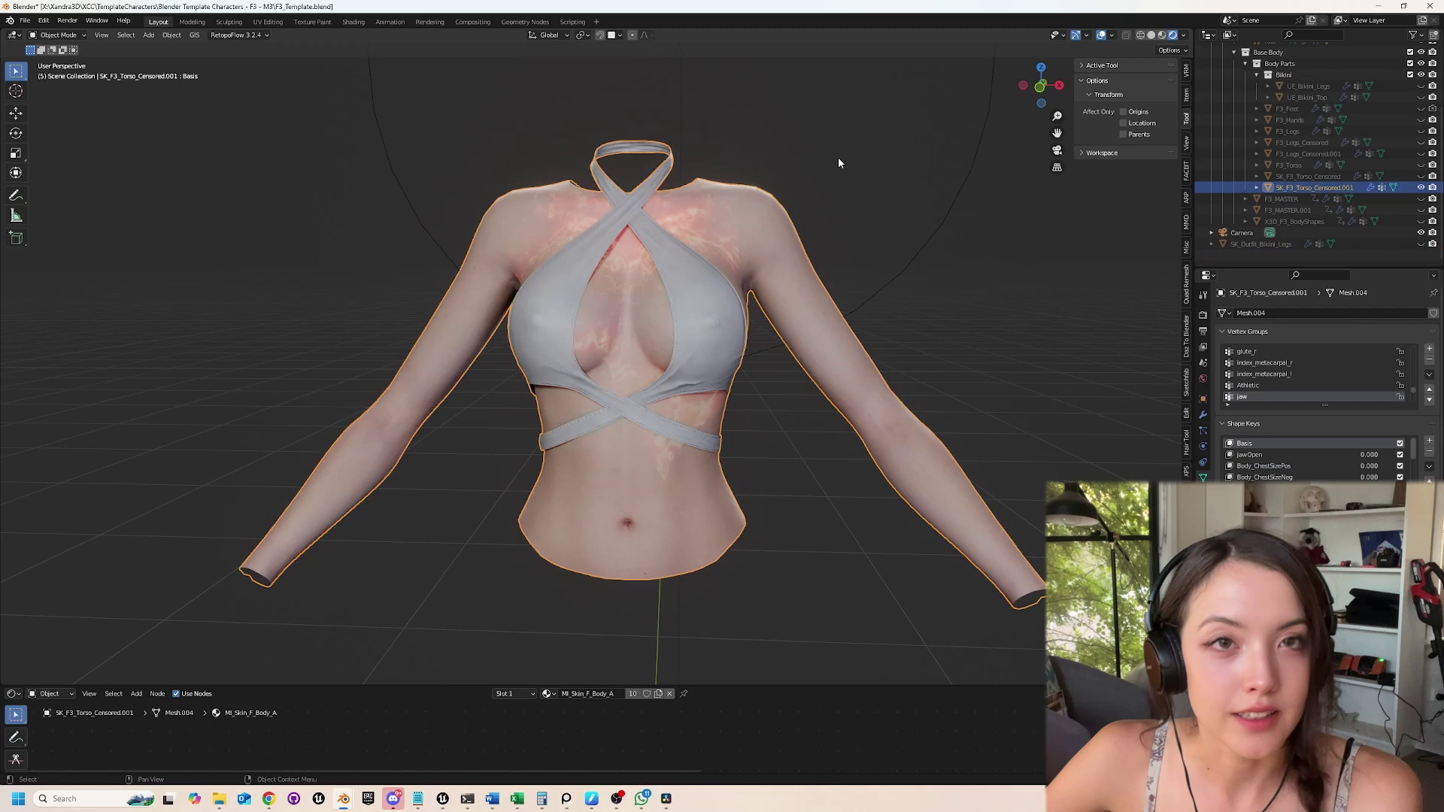
pyautogui.scroll(-3, 692, 250)
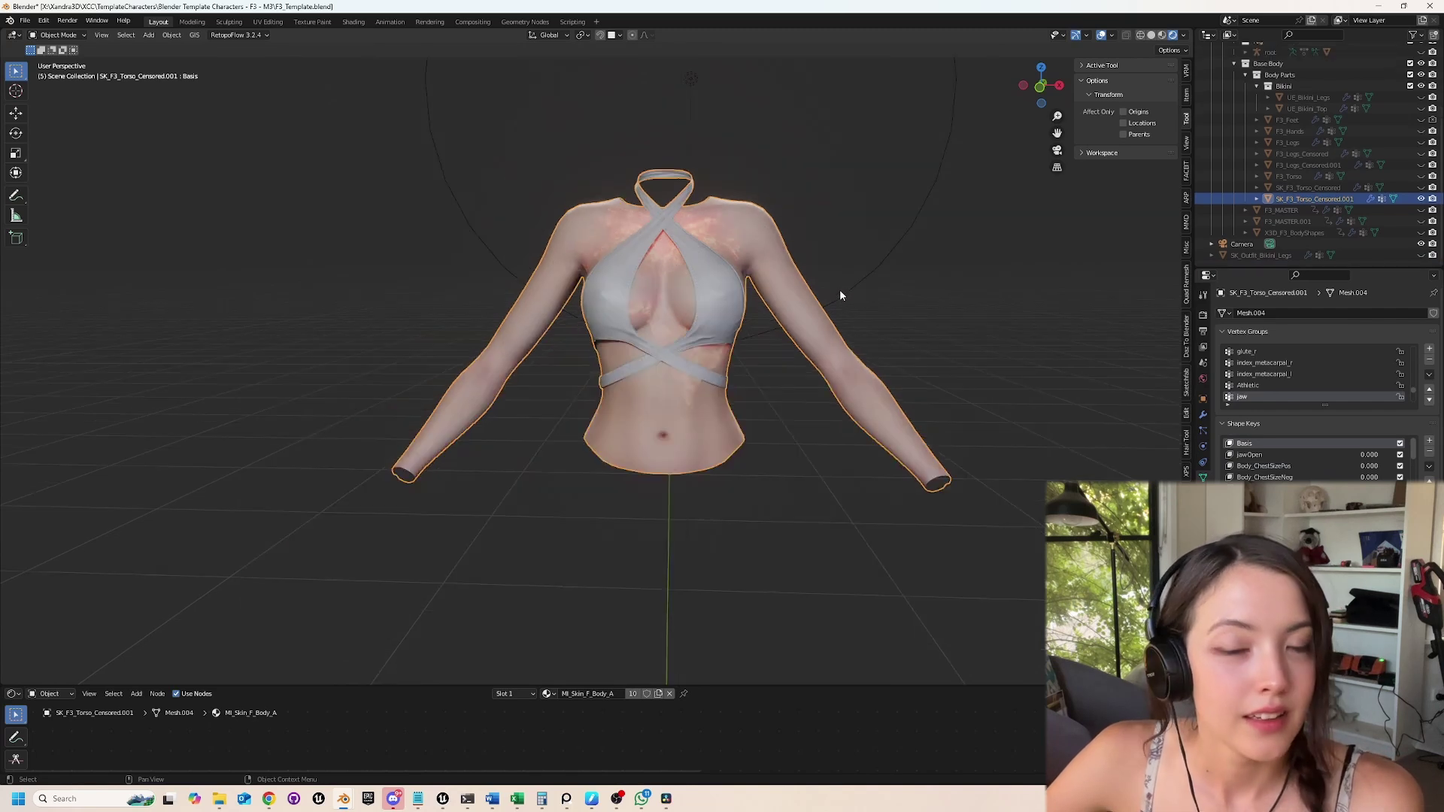
# Unhide the root armature and select it together with the joined bikini torso.
pyautogui.scroll(2, 1348, 170)
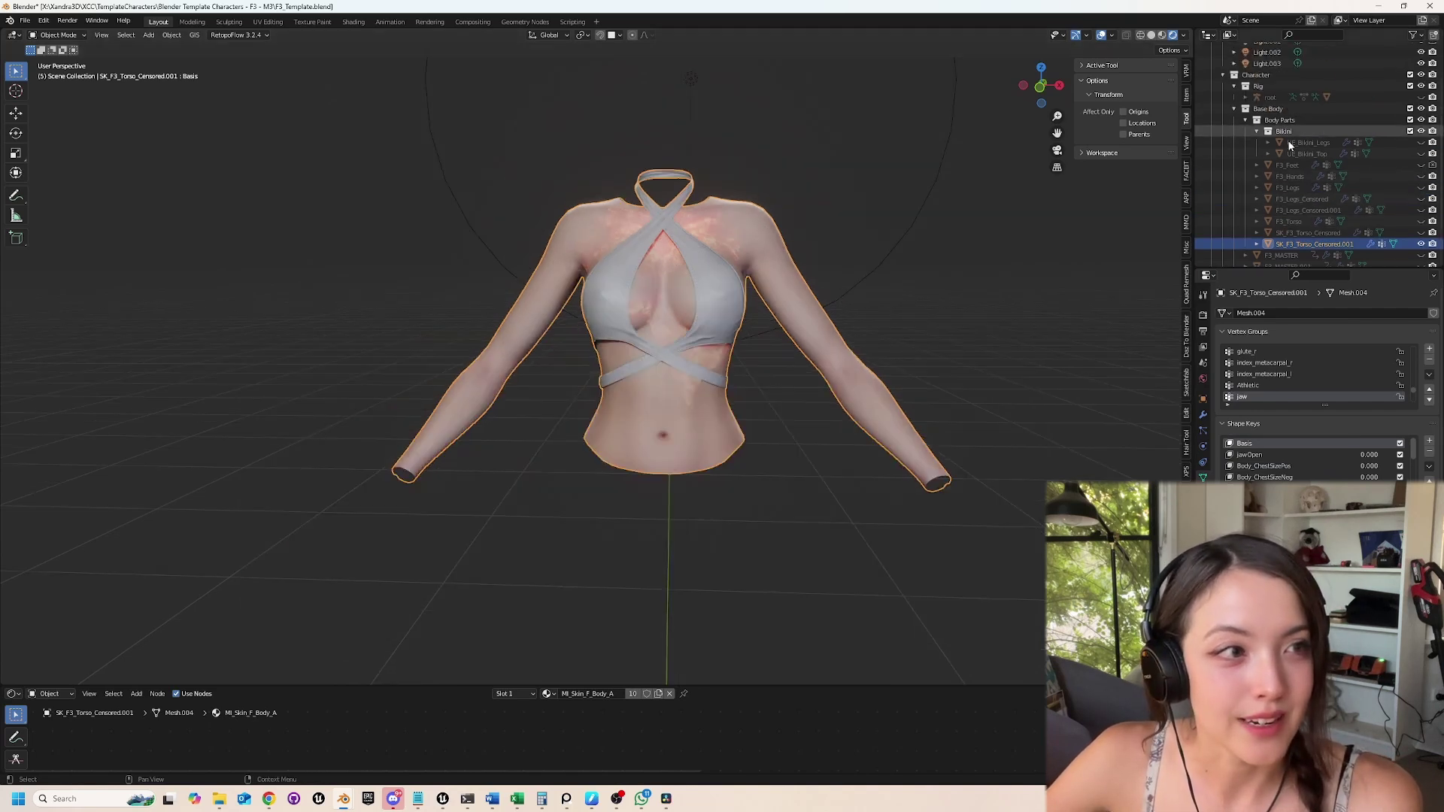
pyautogui.hotkey('alt', 'h')
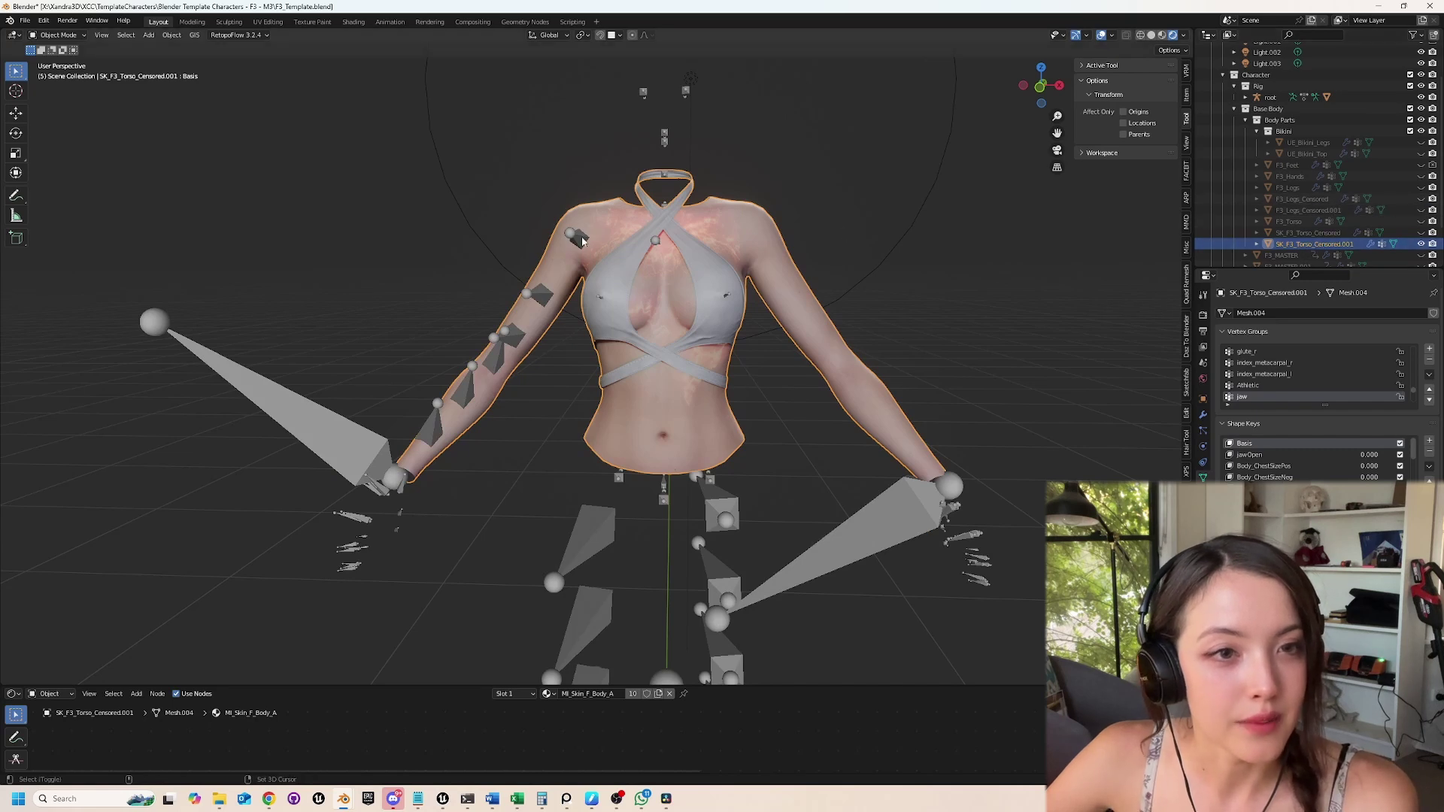
pyautogui.keyDown('shift'); pyautogui.click(577, 242); pyautogui.keyUp('shift')
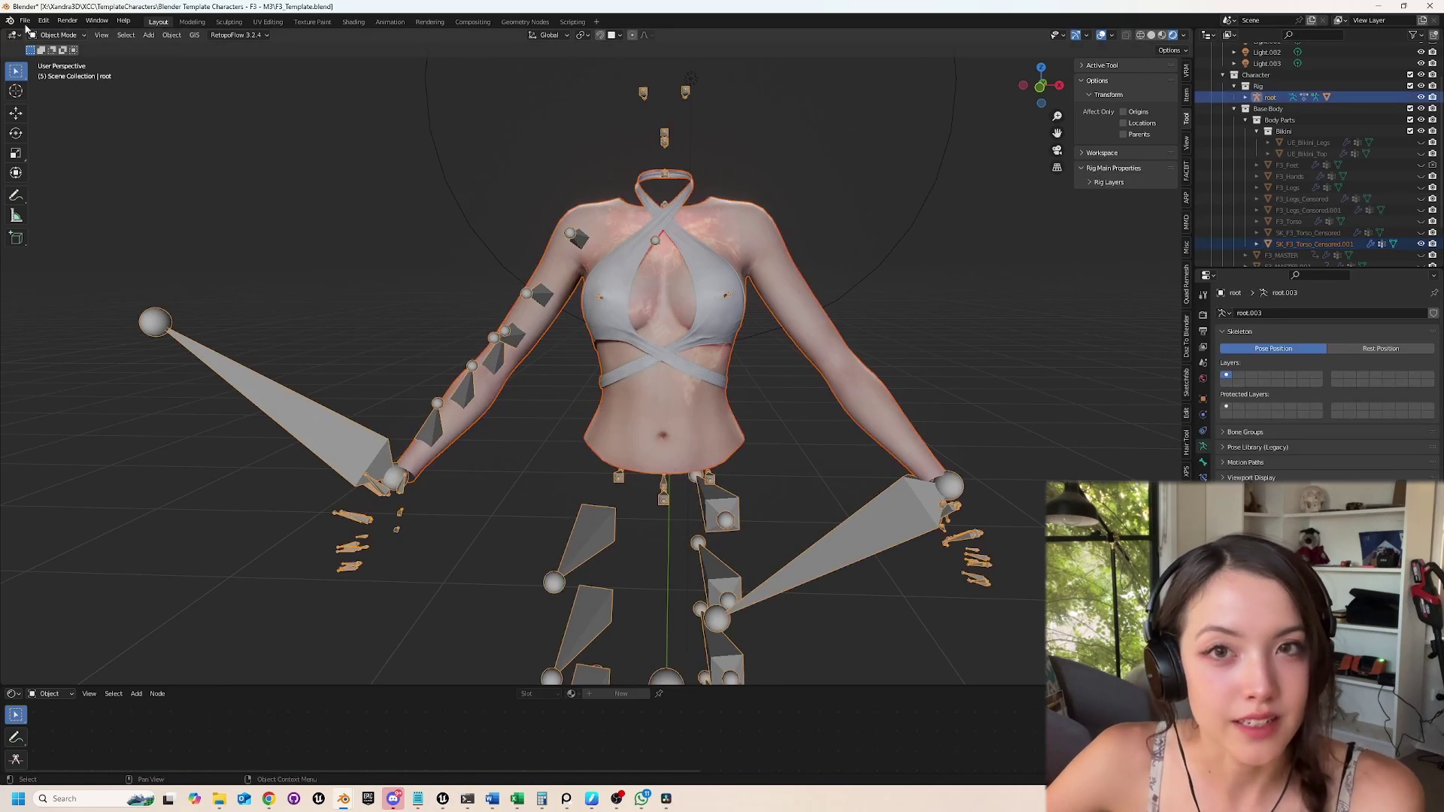
# Export the selected armature and mesh as SK_F3_Torso_Bikini_Naomi.fbx, with Apply Transform on, Normals Only smoothing and Add Leaf Bones off.
pyautogui.click(25, 20)
pyautogui.moveTo(68, 183)
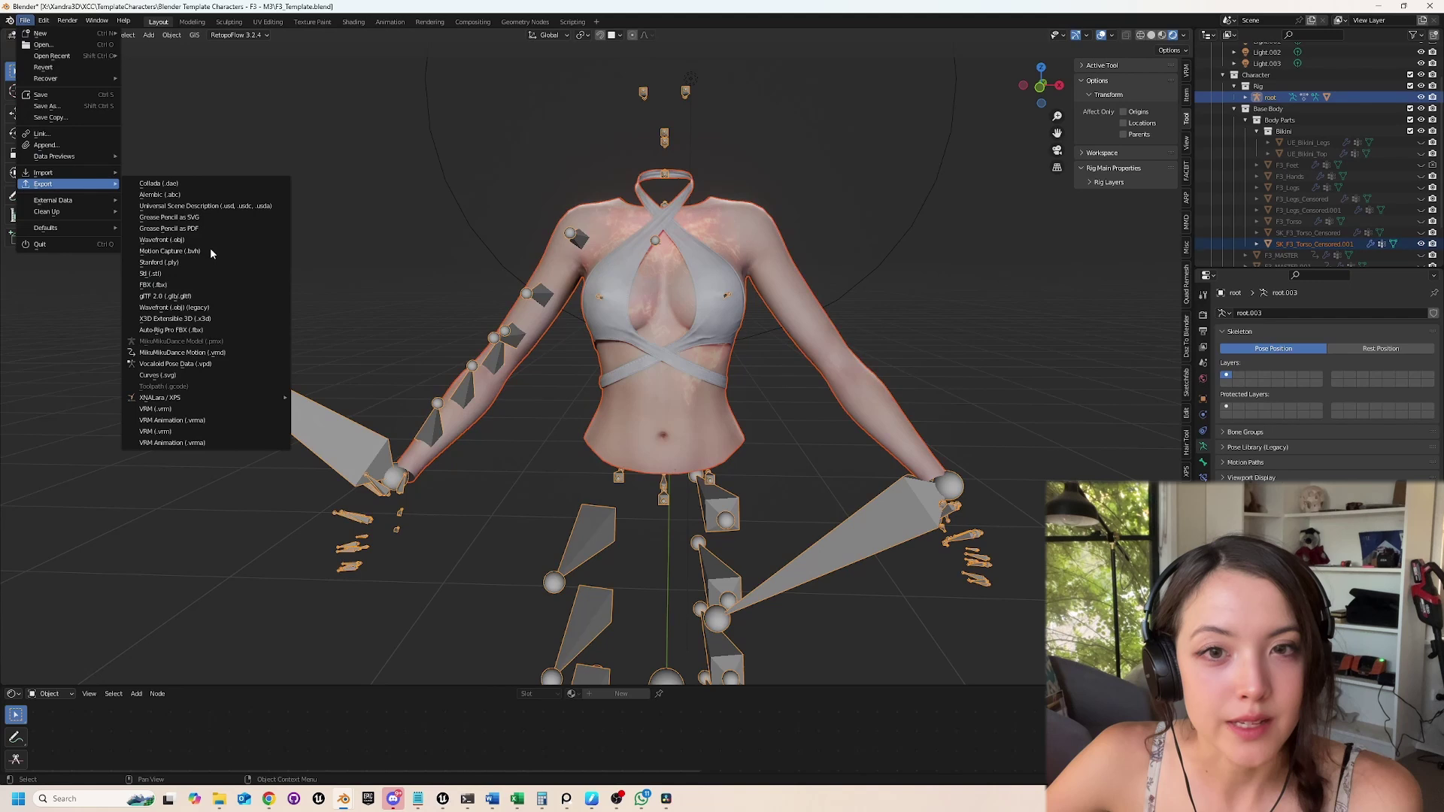
pyautogui.click(153, 284)
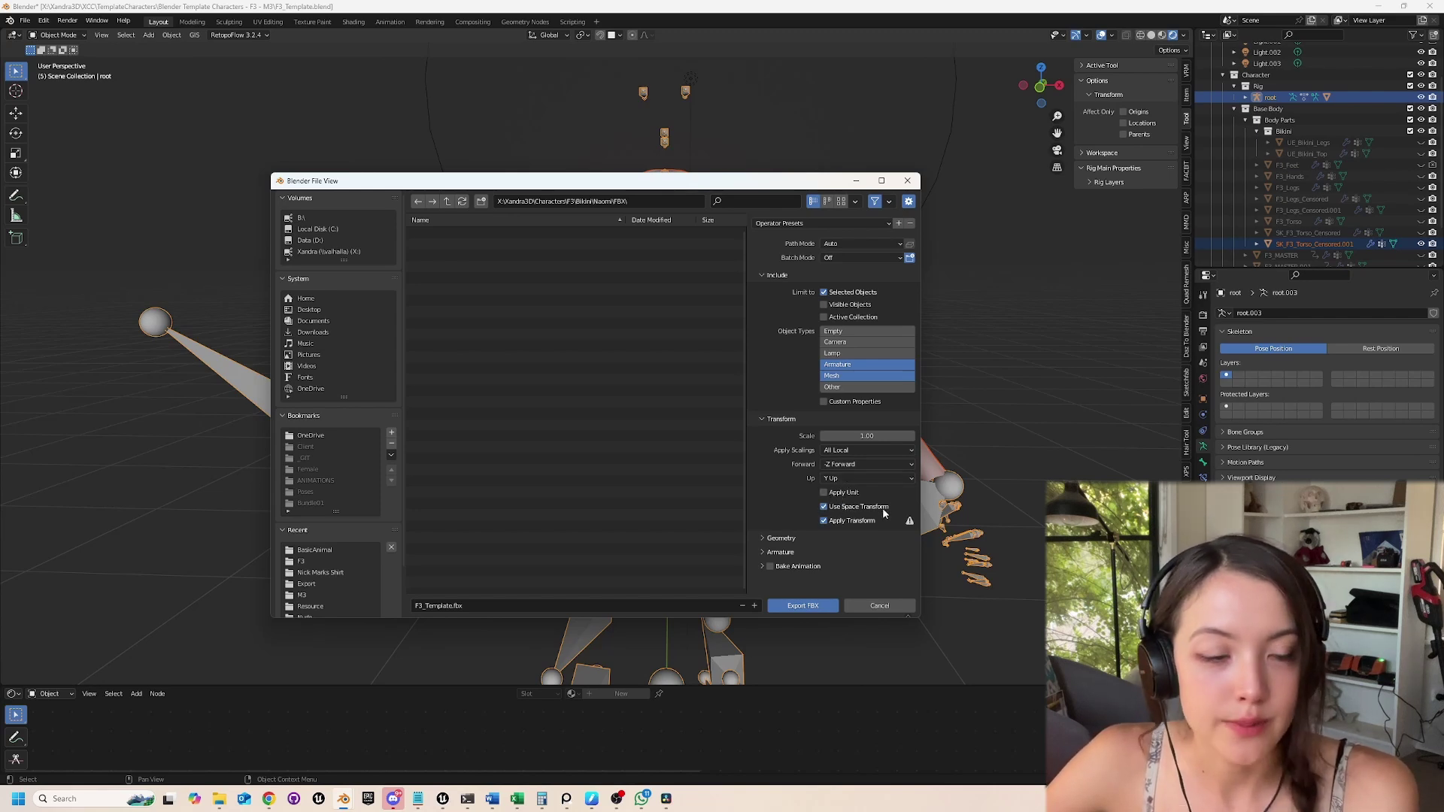
pyautogui.click(778, 538)
pyautogui.scroll(-3, 835, 496)
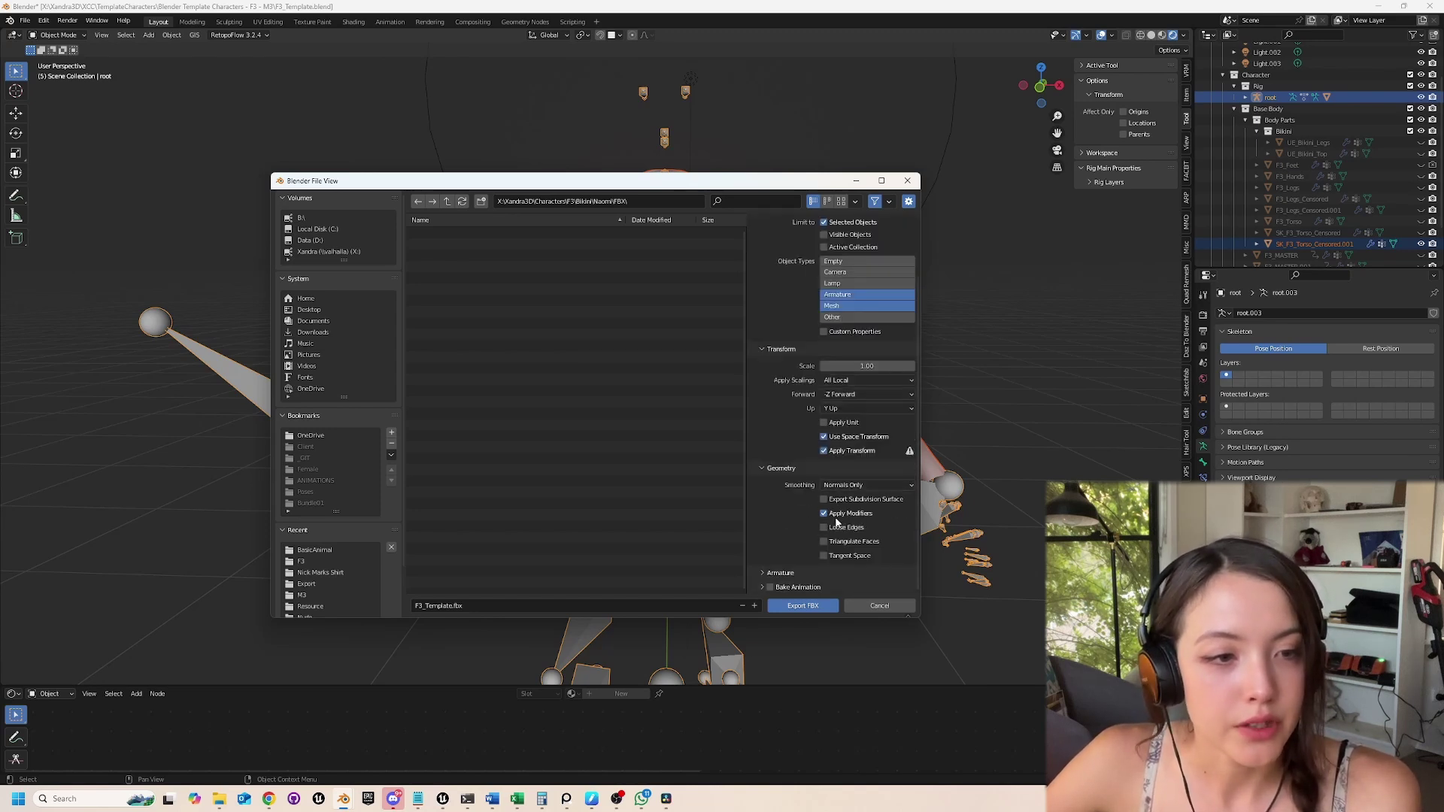
pyautogui.click(775, 573)
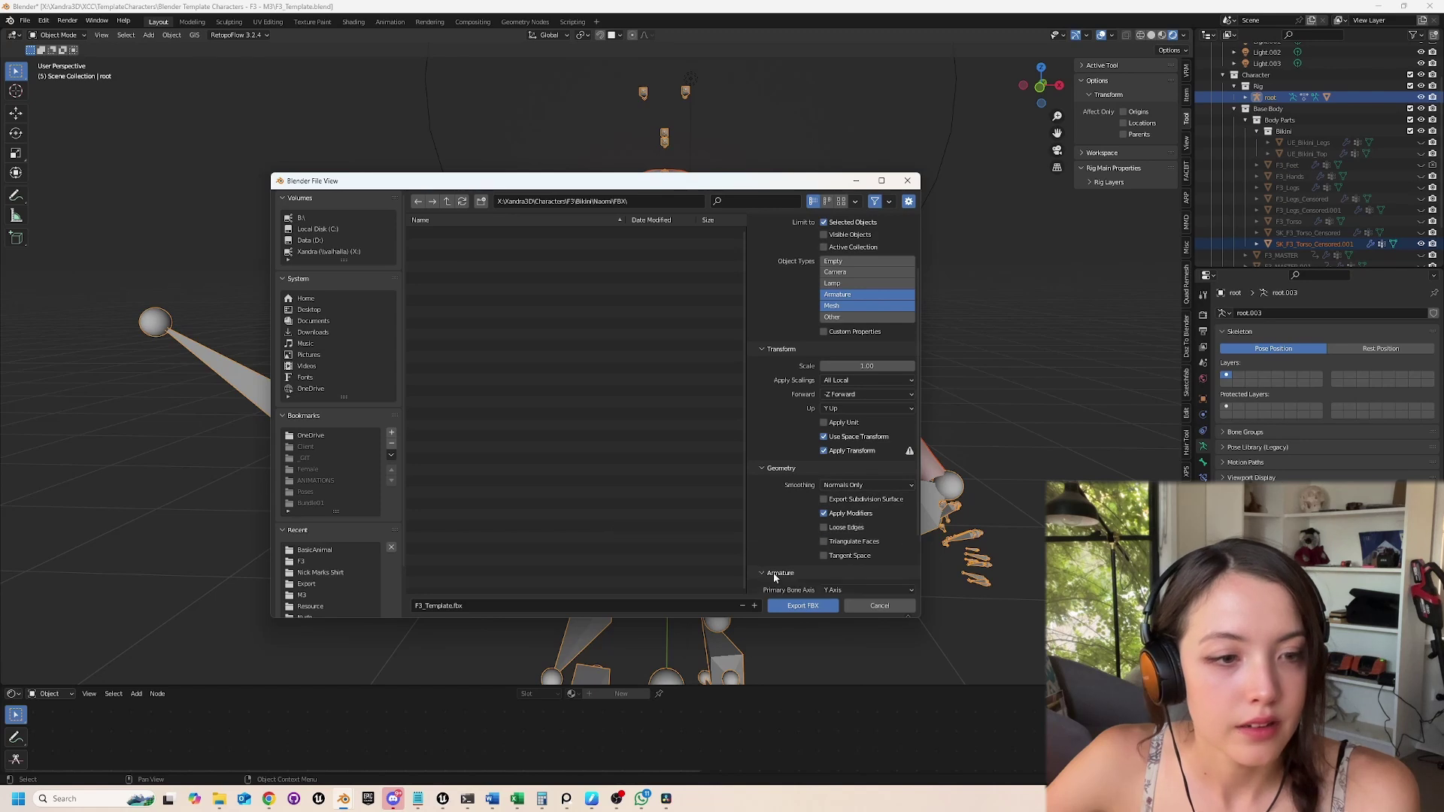
pyautogui.scroll(-3, 860, 534)
pyautogui.scroll(-1, 860, 534)
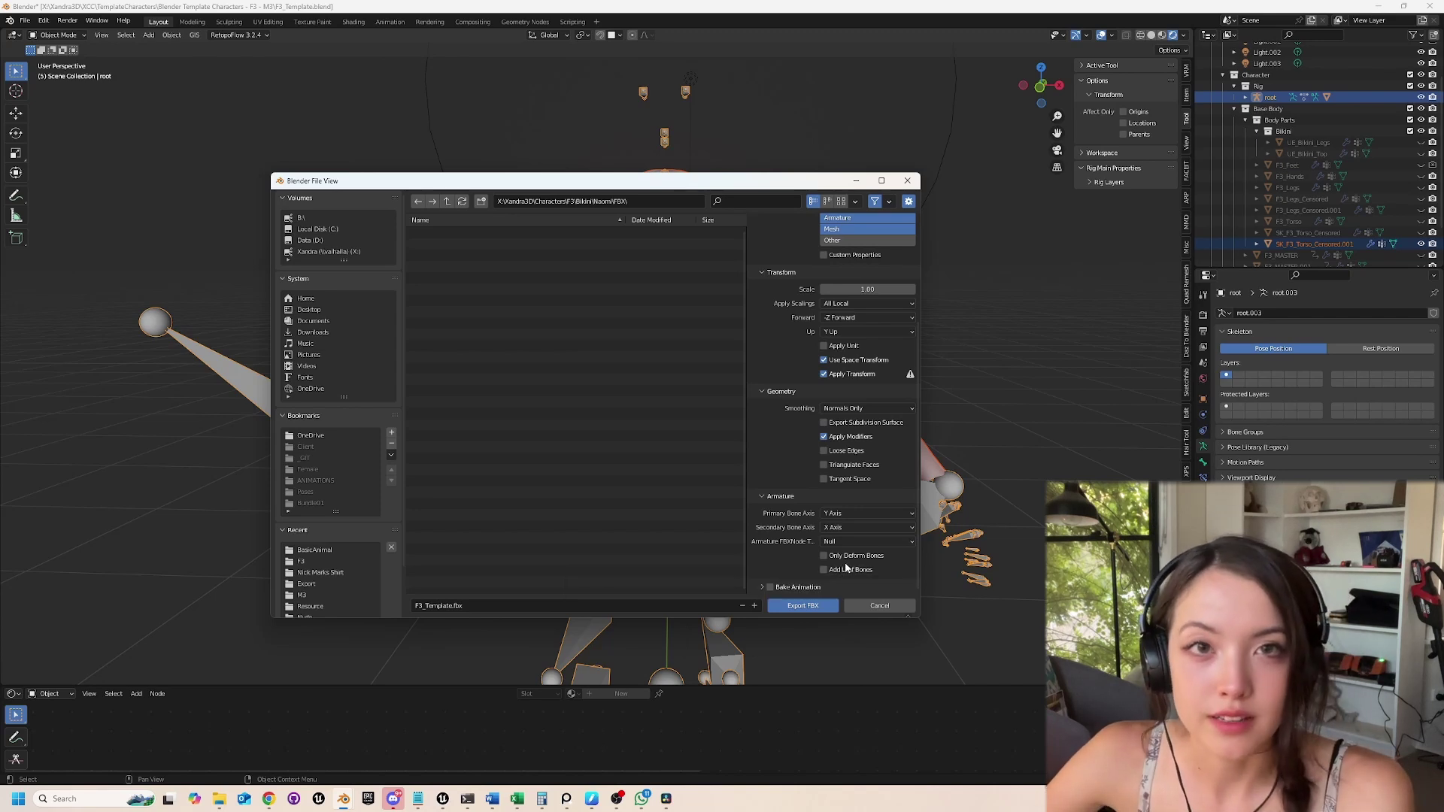
pyautogui.click(801, 606)
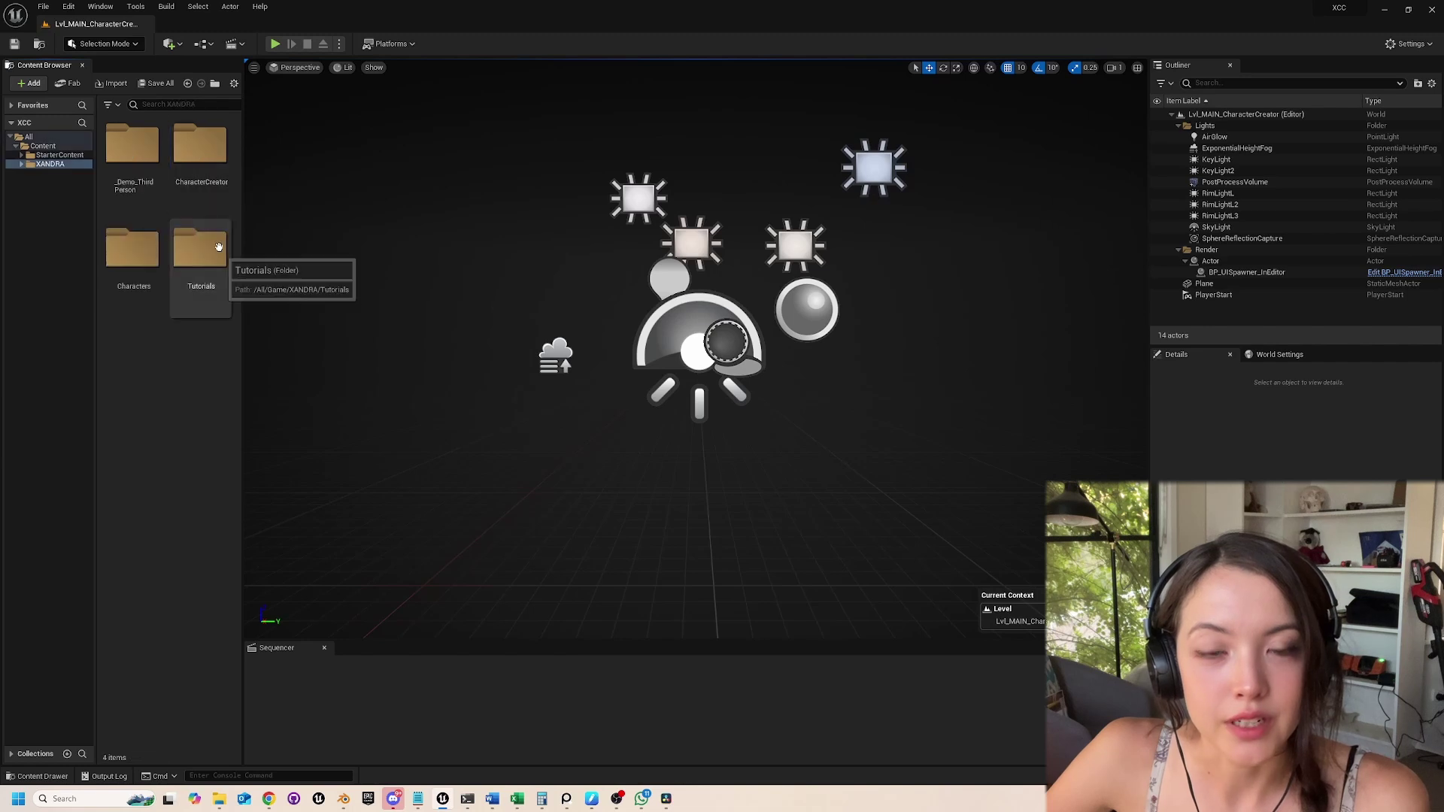
# Switch to Unreal Engine and bring SK_F3_Torso_Bikini_Naomi.fbx into the Characters/F3/Base/Models folder for import.
pyautogui.doubleClick(133, 246)
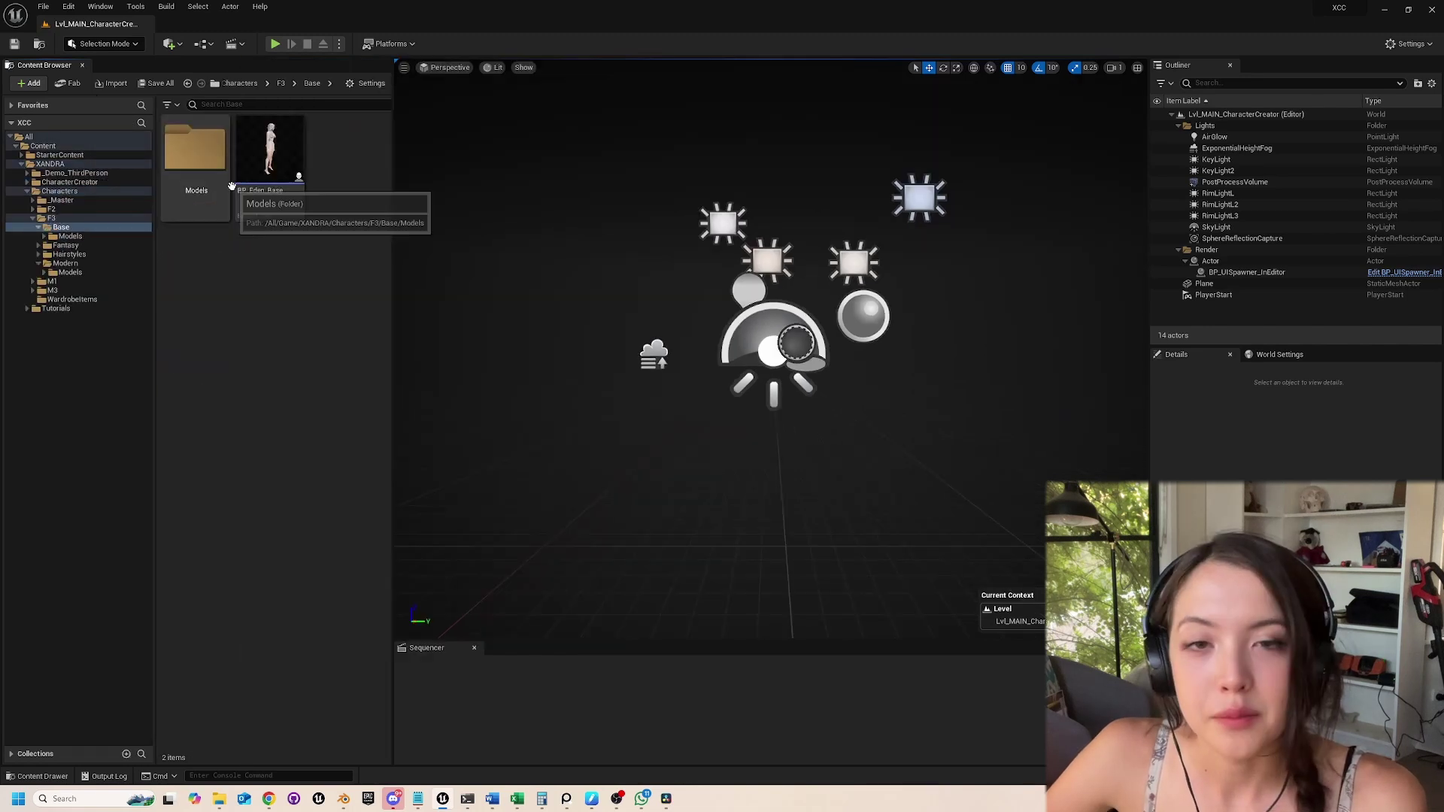
pyautogui.doubleClick(230, 185)
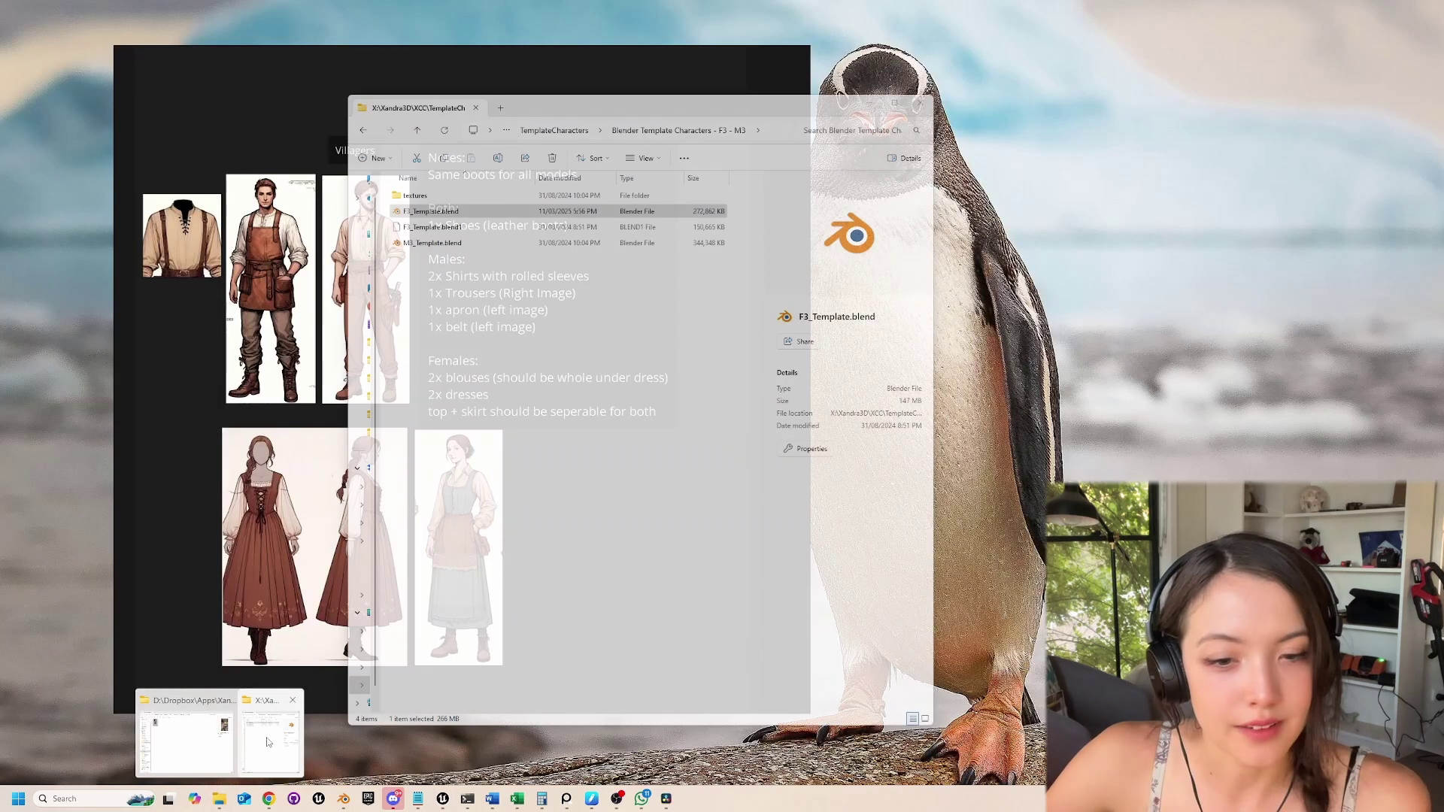
pyautogui.click(270, 741)
pyautogui.click(670, 189)
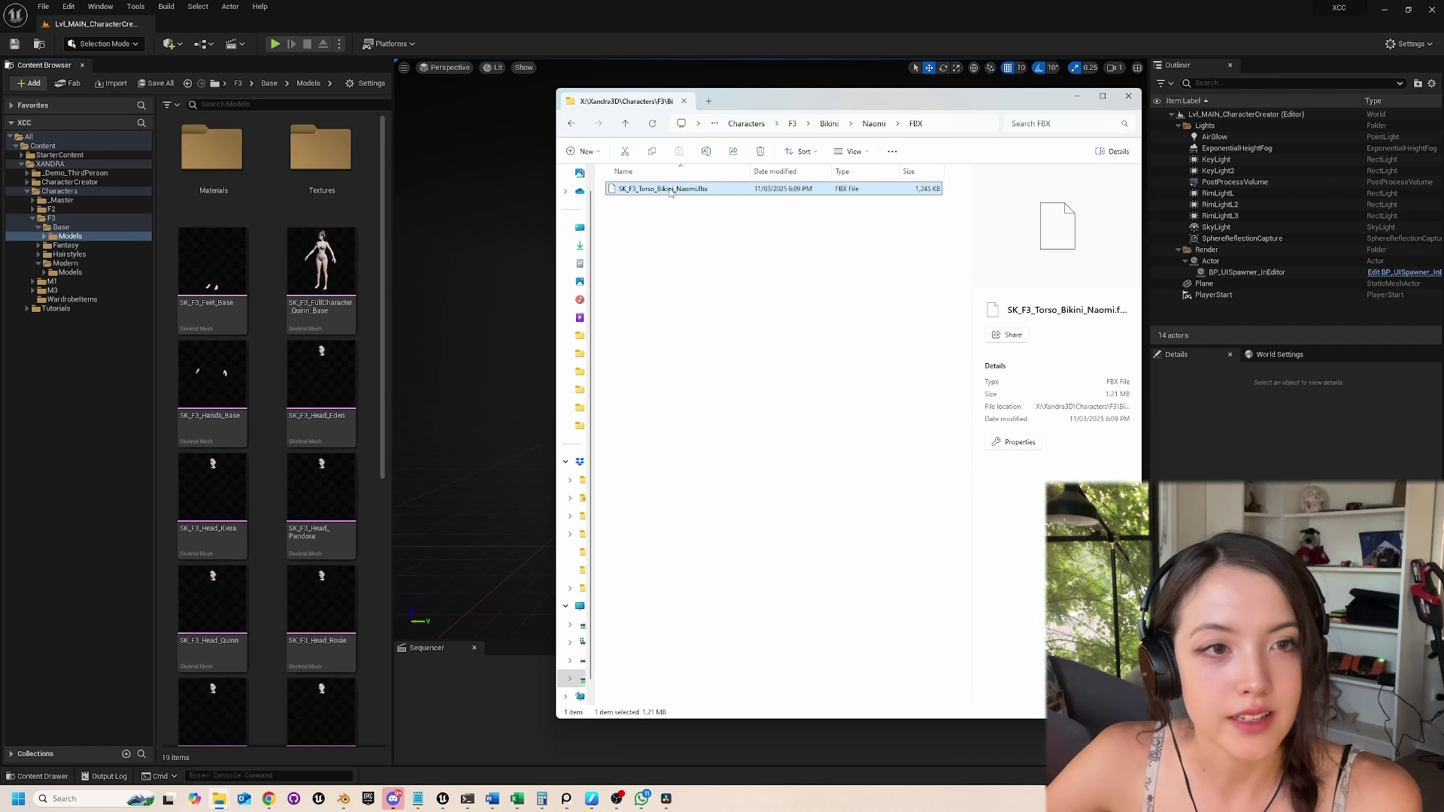
pyautogui.click(1077, 97)
# Assign SK_Mannequin as the skeleton for the imported skeletal mesh.
pyautogui.click(812, 304)
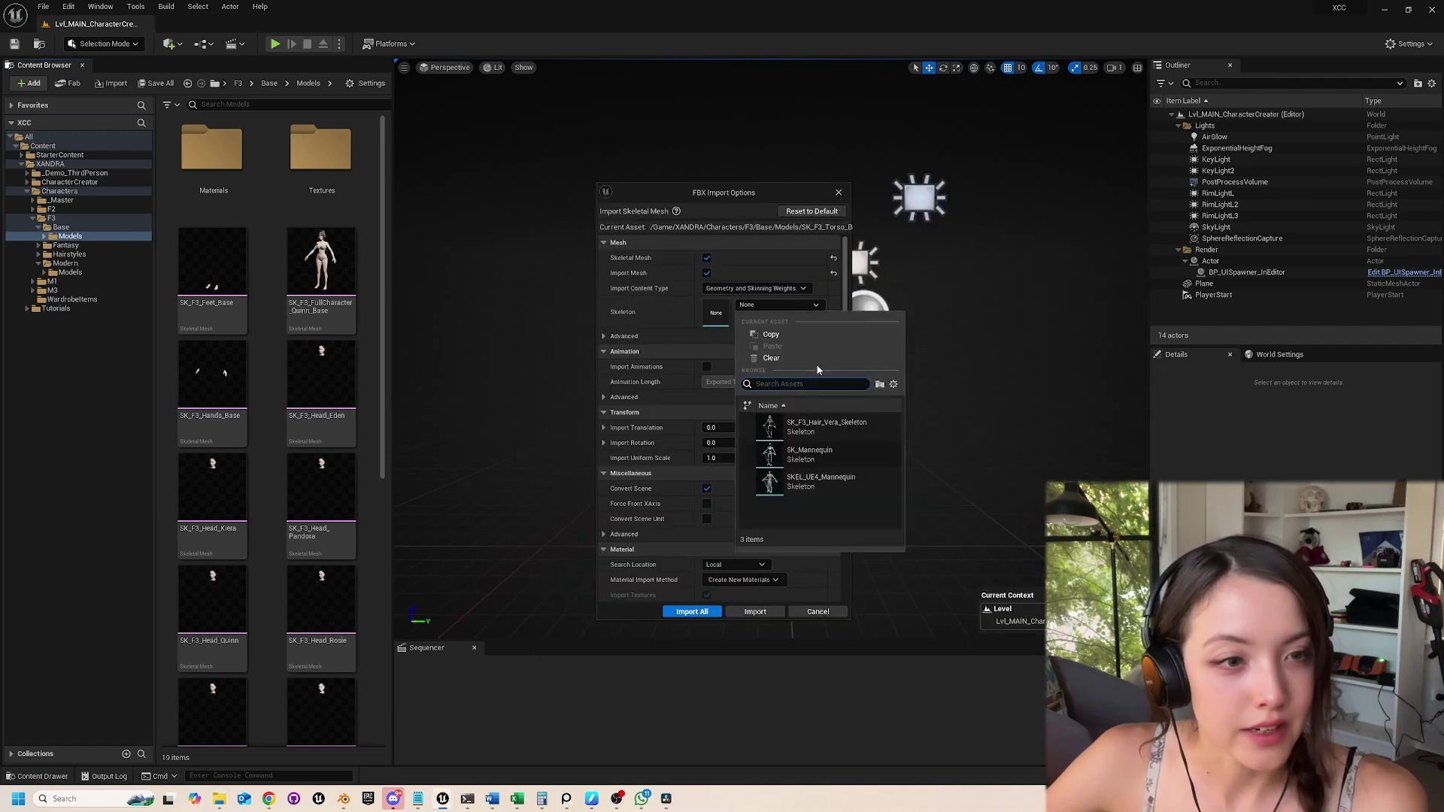
pyautogui.click(819, 454)
pyautogui.scroll(-1, 710, 350)
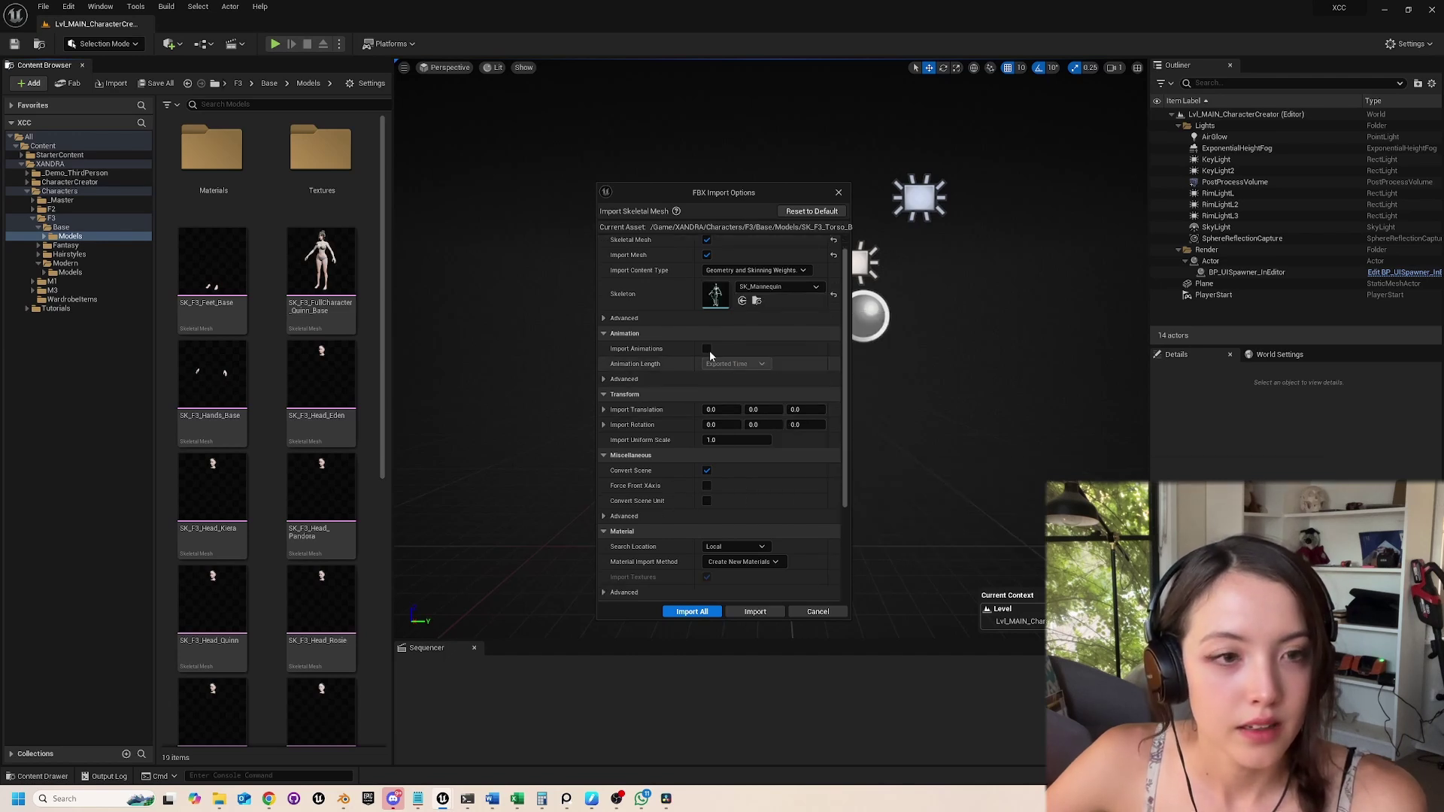
pyautogui.scroll(-2, 662, 414)
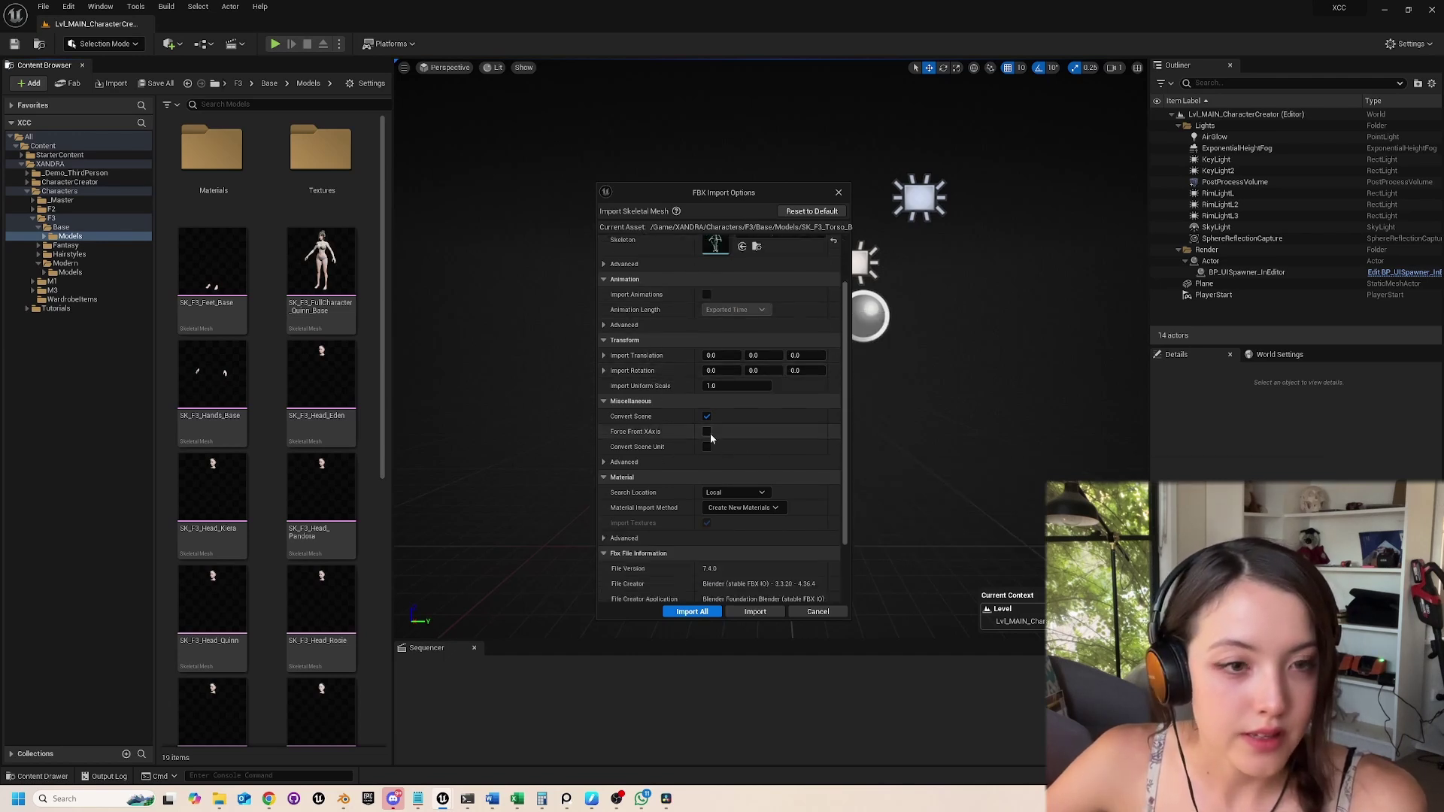
pyautogui.scroll(2, 676, 421)
pyautogui.scroll(1, 651, 421)
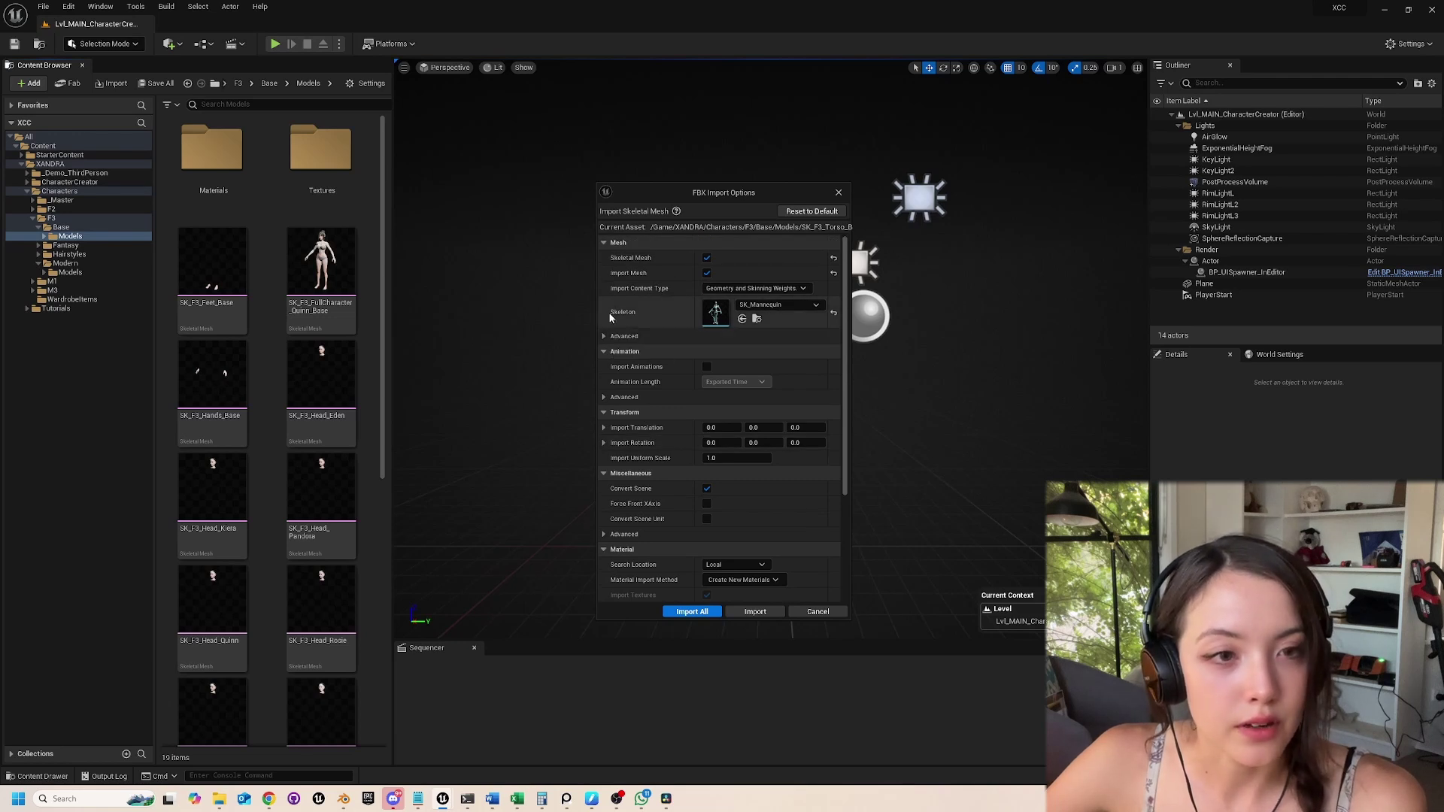
# Enable Import Morph Targets and set the normal import method to Import Normals.
pyautogui.click(624, 338)
pyautogui.scroll(-2, 744, 410)
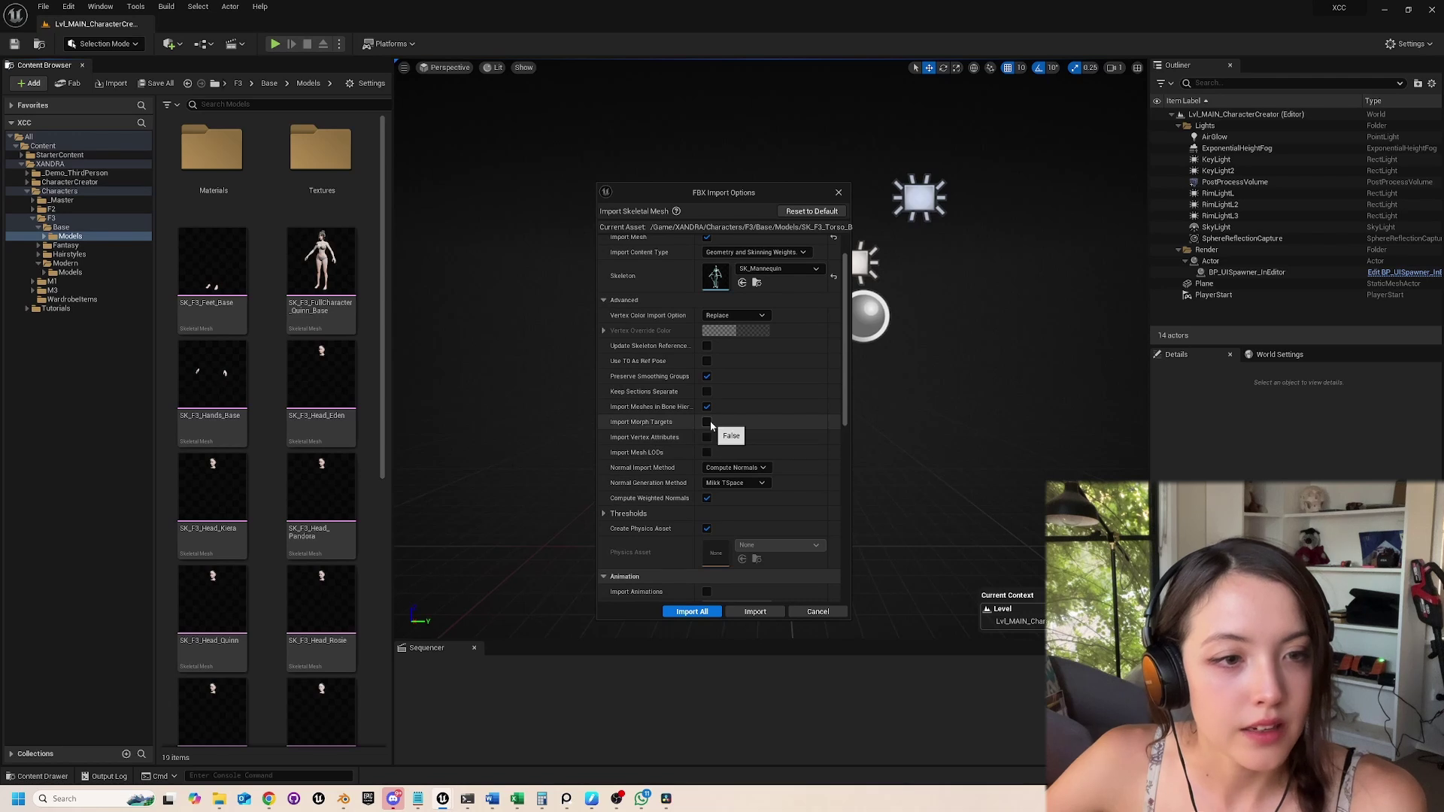
pyautogui.scroll(-3, 681, 425)
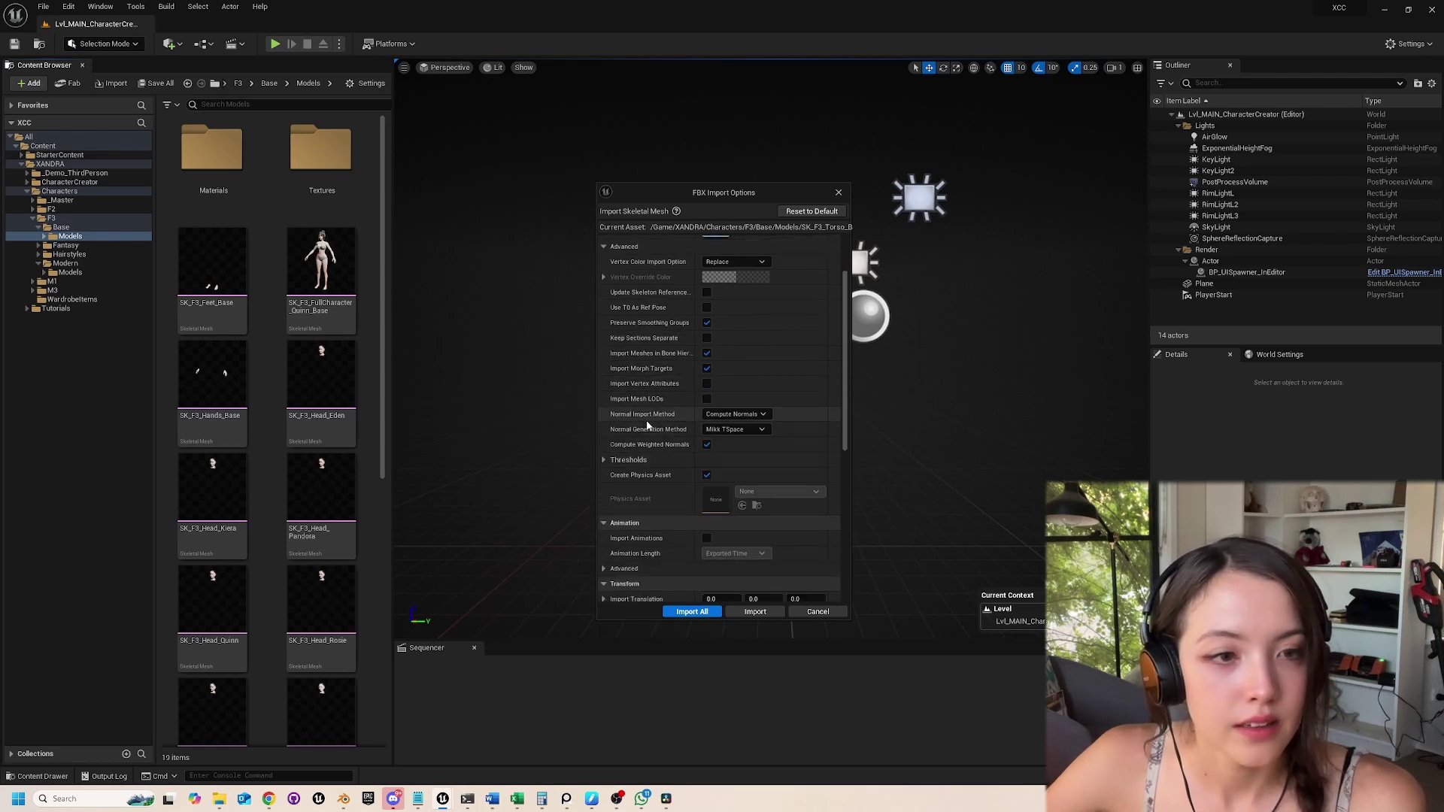
pyautogui.click(733, 415)
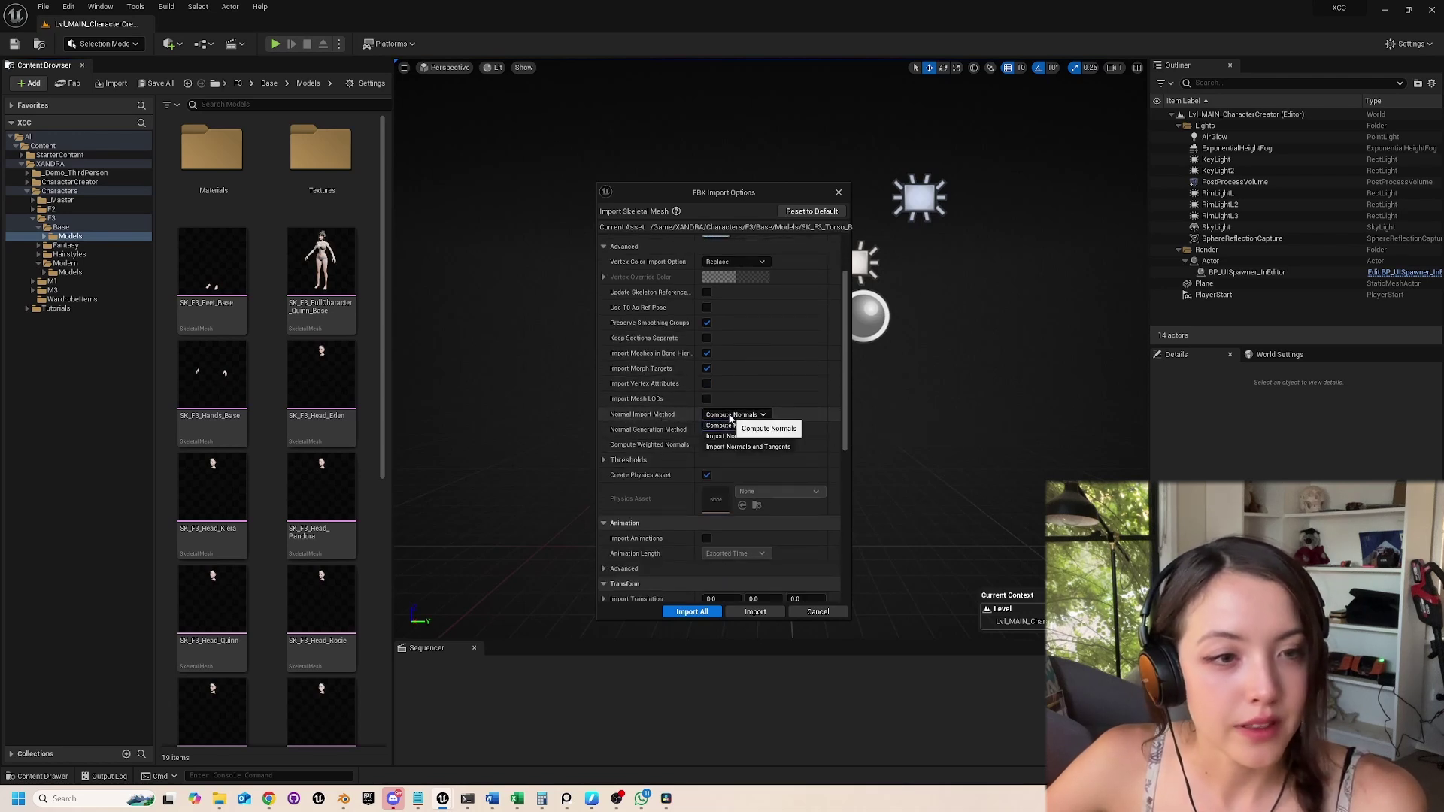
pyautogui.click(733, 437)
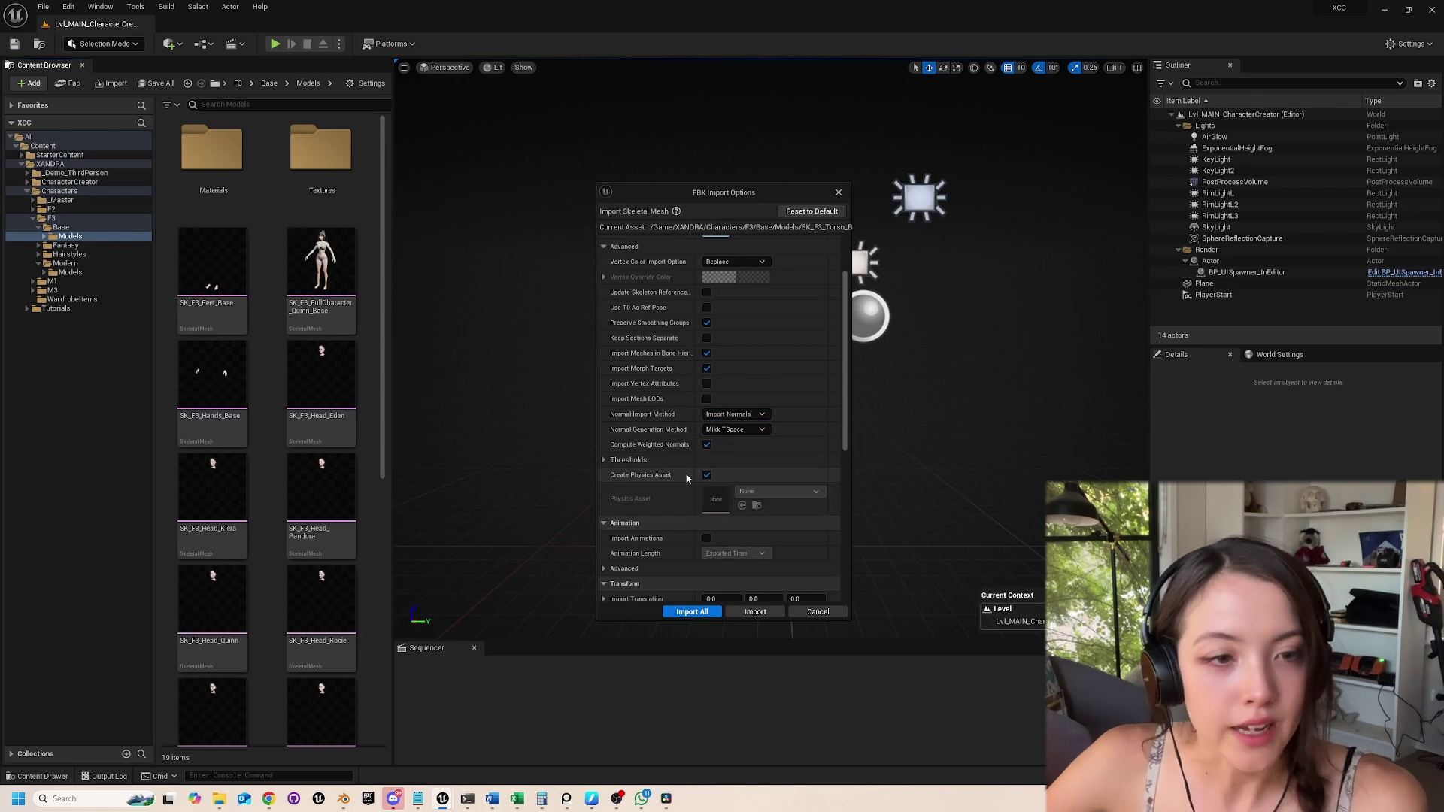
# Turn off Create Physics Asset and assign PA_Quinn as the physics asset.
pyautogui.click(707, 476)
pyautogui.click(778, 491)
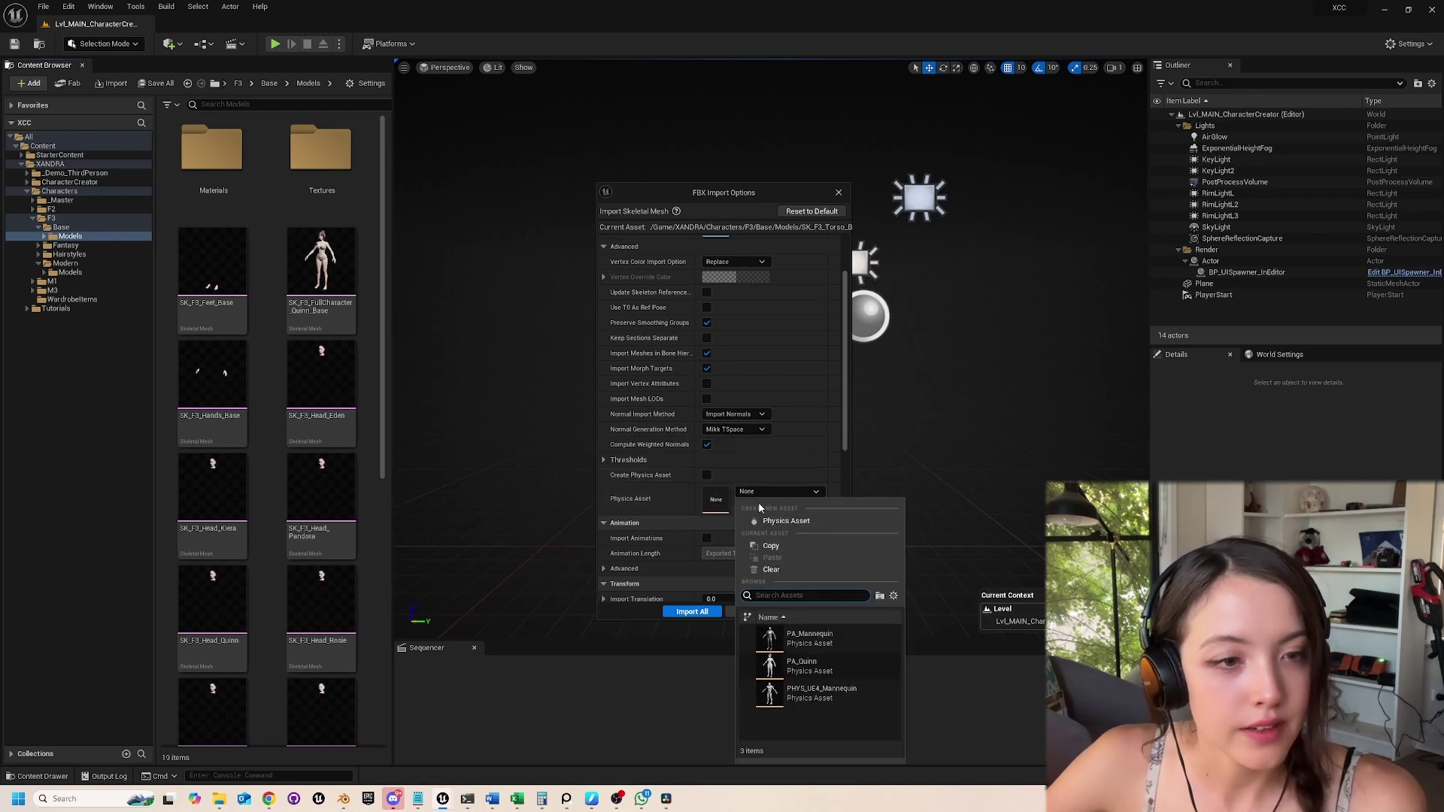
pyautogui.click(808, 667)
# Set the material import method to Do Not Create Material and turn off Import Textures.
pyautogui.scroll(-5, 805, 511)
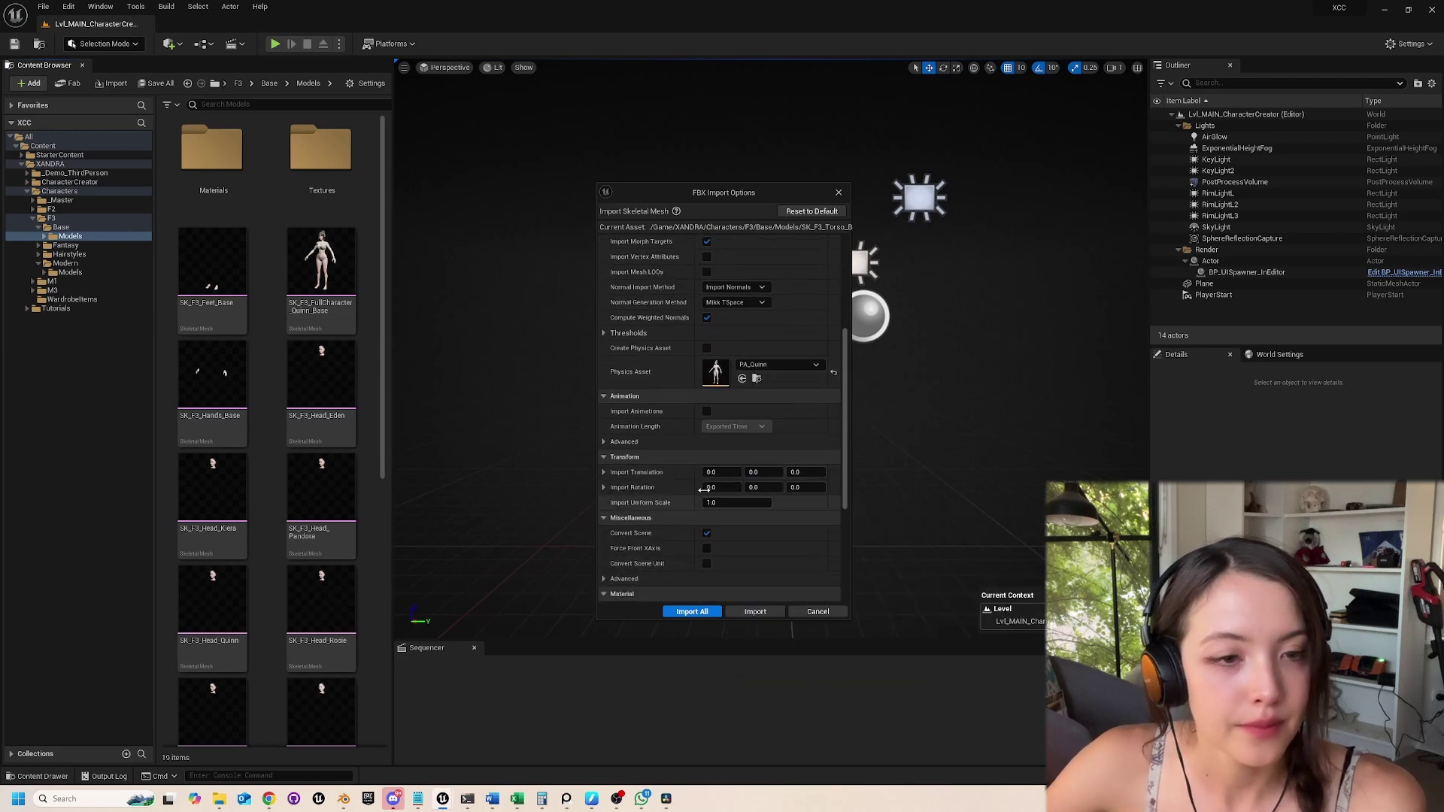
pyautogui.scroll(-4, 676, 421)
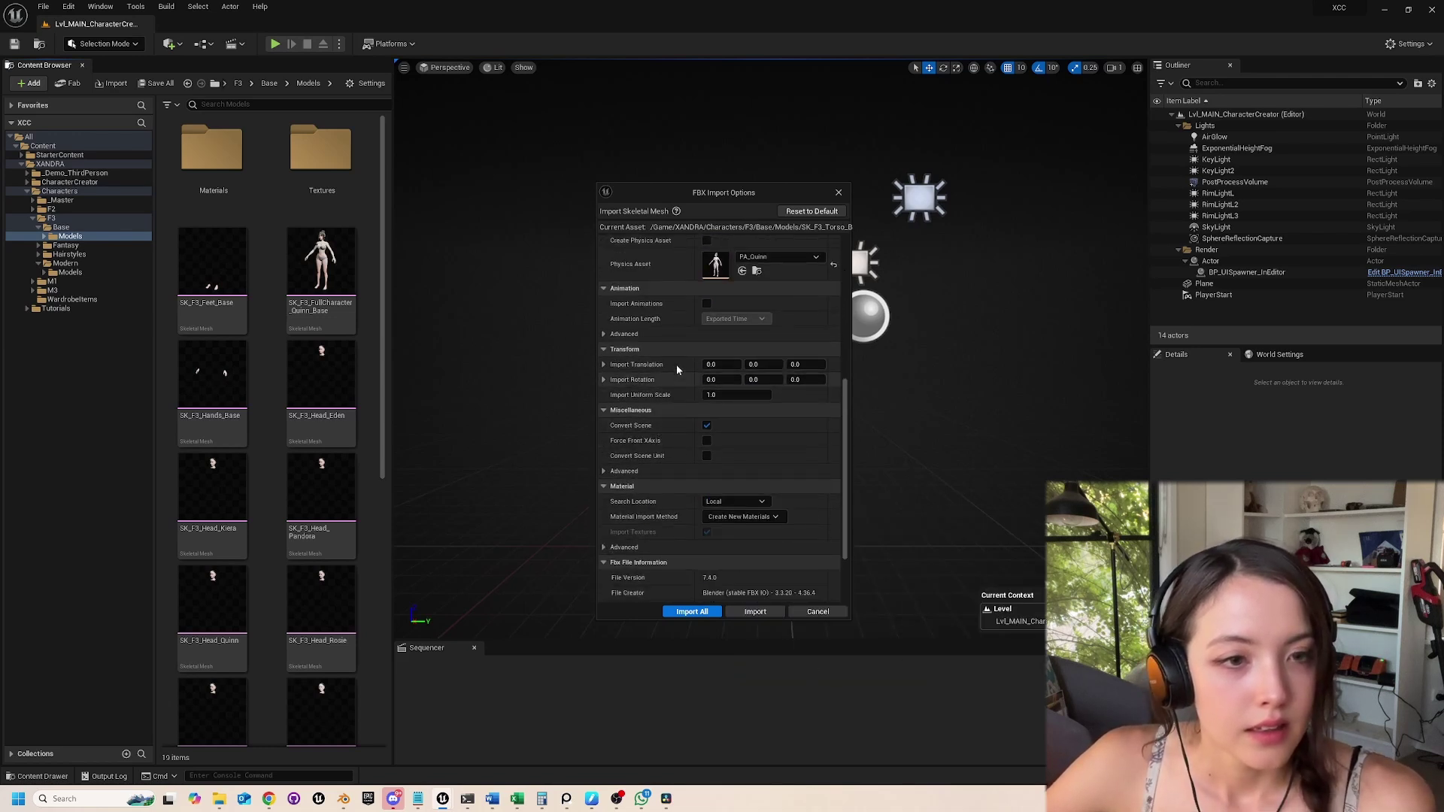
pyautogui.scroll(-1, 684, 466)
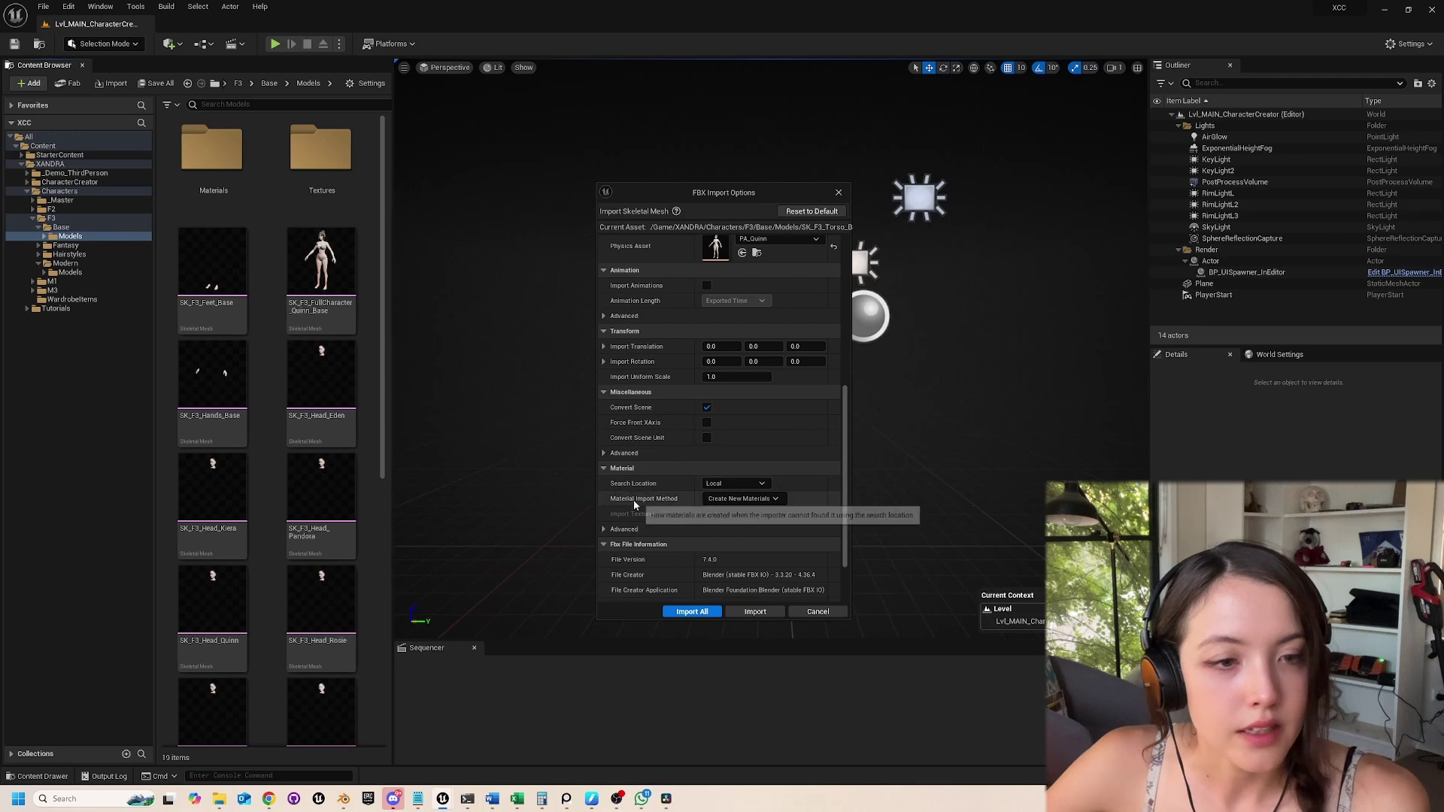
pyautogui.click(736, 498)
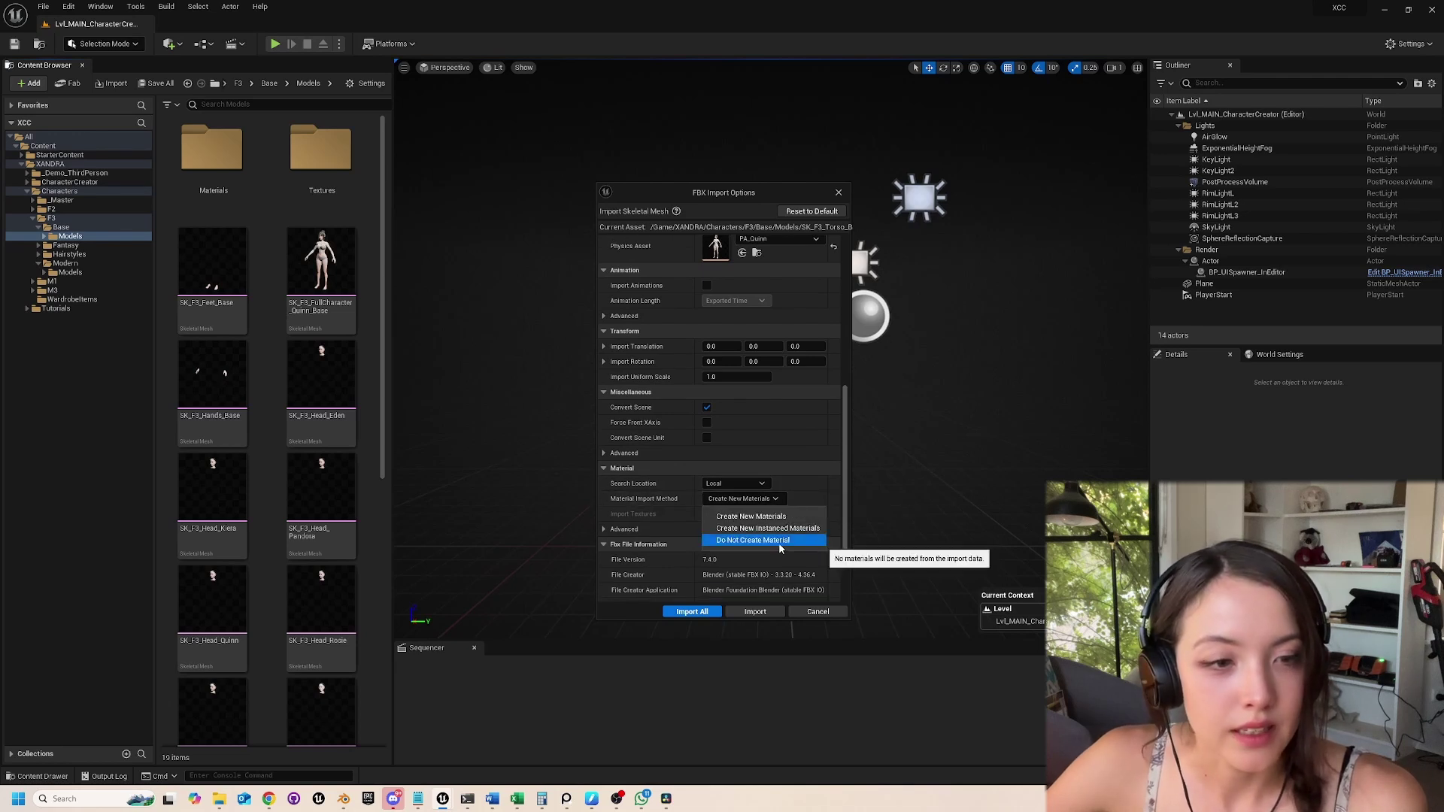
pyautogui.click(779, 541)
pyautogui.click(707, 514)
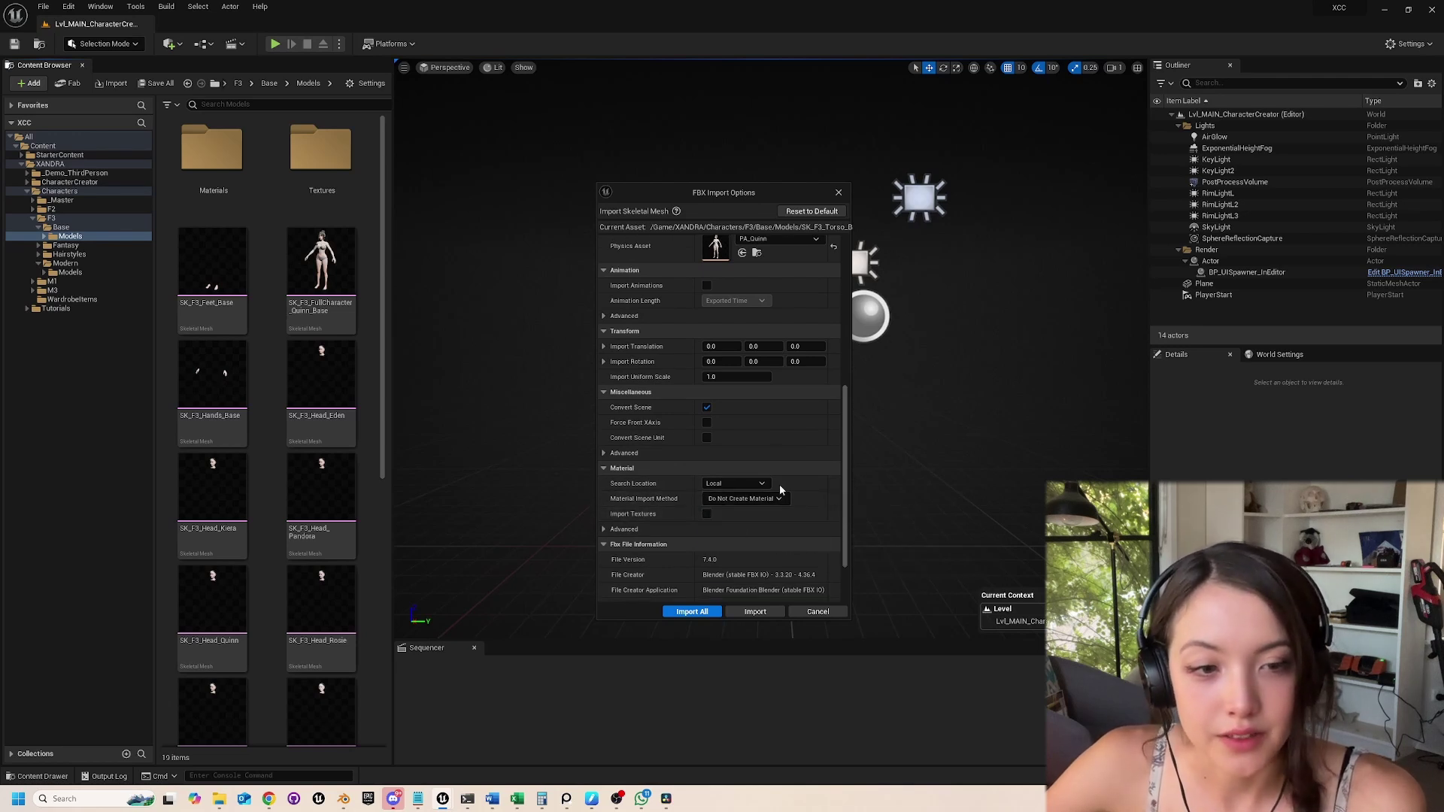
# Import the bikini torso skeletal mesh using the same settings for all files.
pyautogui.scroll(-3, 715, 458)
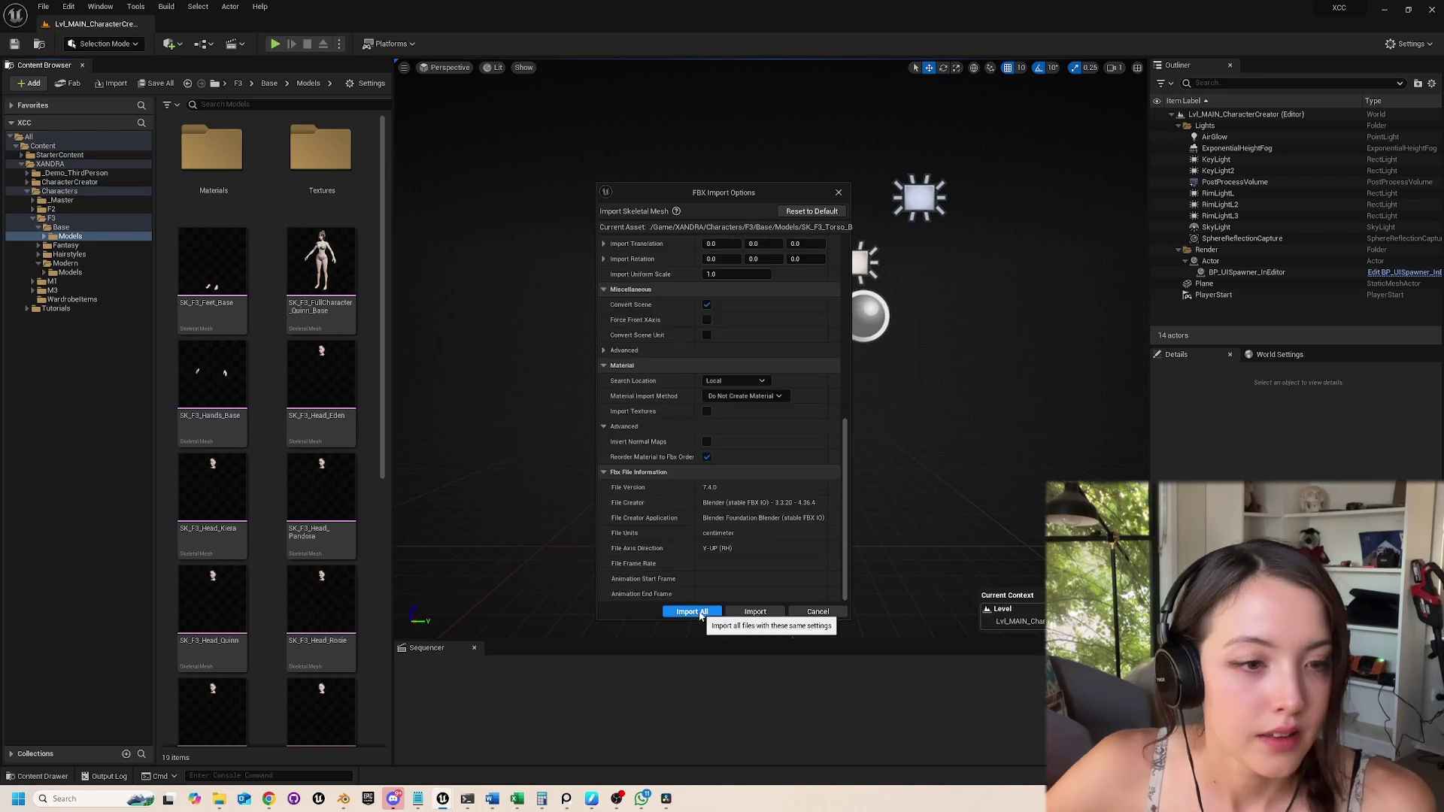
pyautogui.click(690, 611)
# Place the BP_Eden_Base character from the F3 Base folder in the level and focus on it.
pyautogui.click(62, 227)
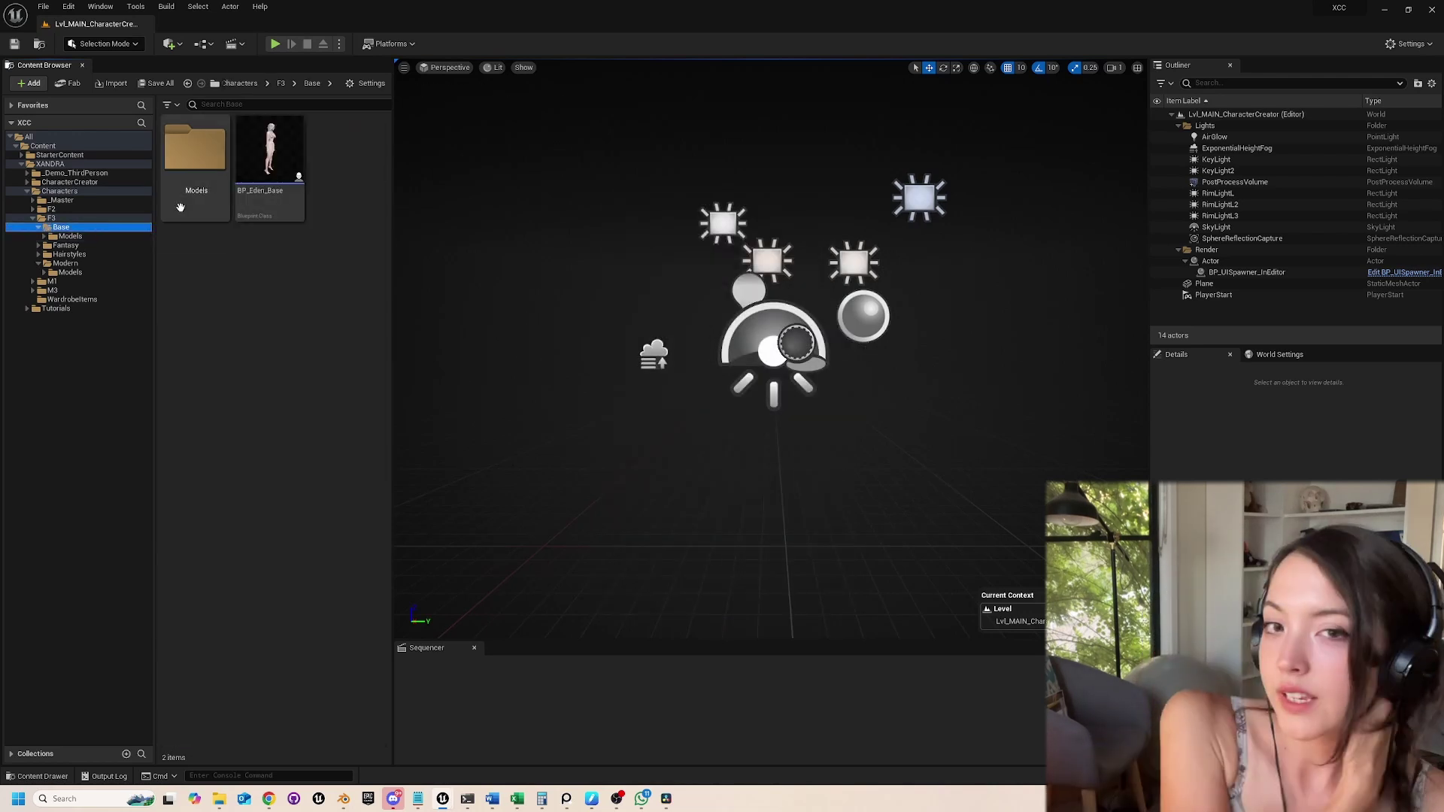
pyautogui.moveTo(280, 149); pyautogui.dragTo(767, 507)
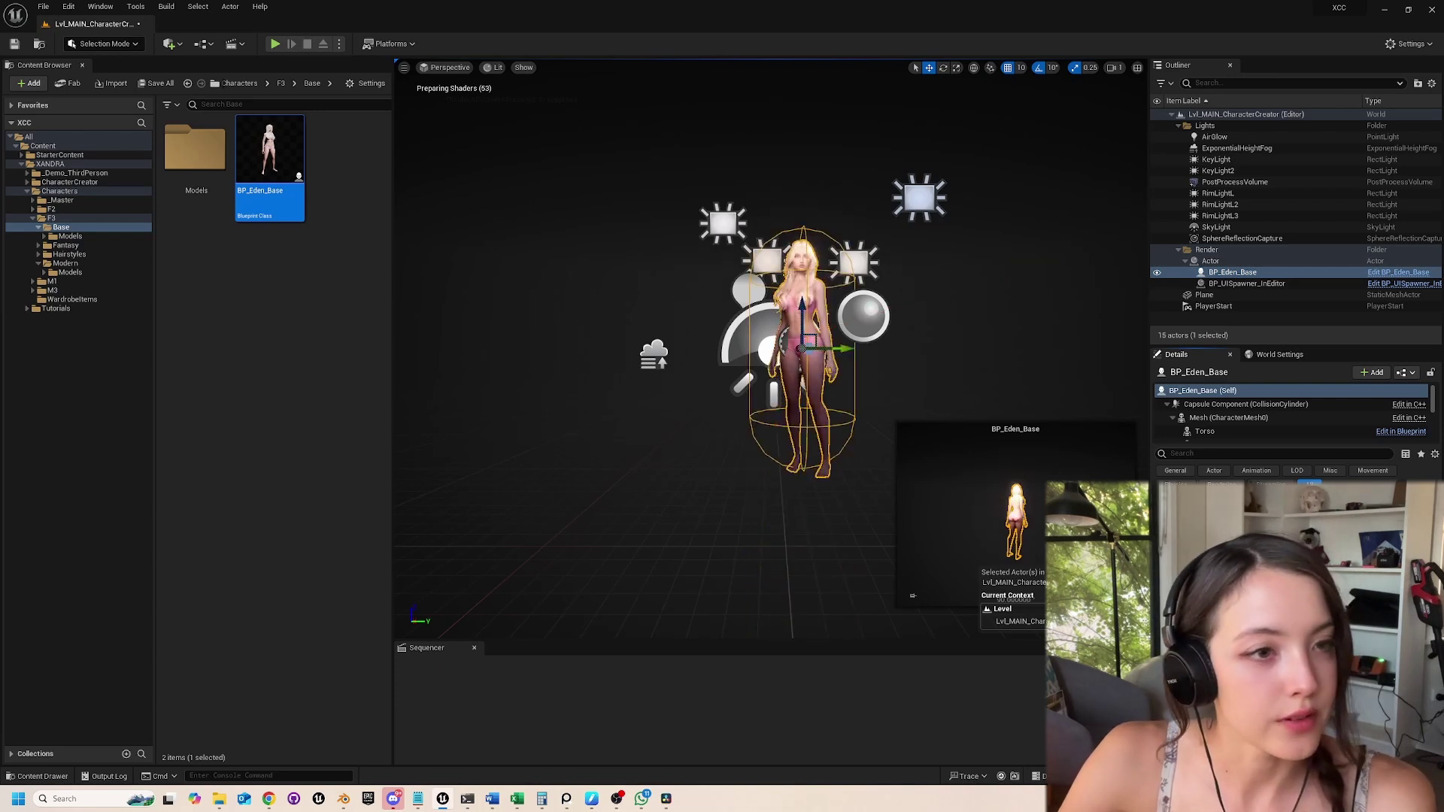
pyautogui.press('f')
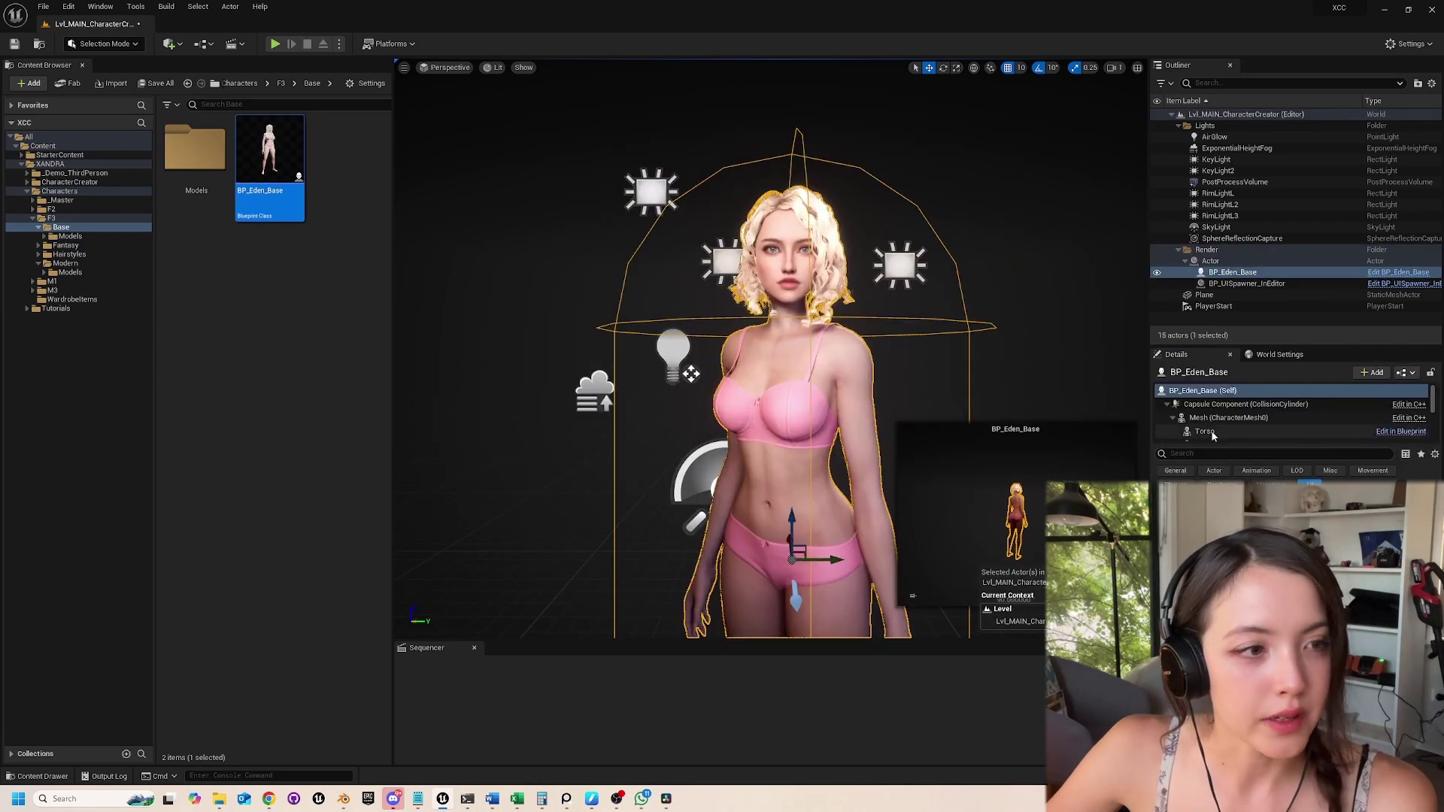
# Assign SK_F3_Torso_Bikini_Naomi as the skeletal mesh of the placed character's Torso component.
pyautogui.click(1206, 432)
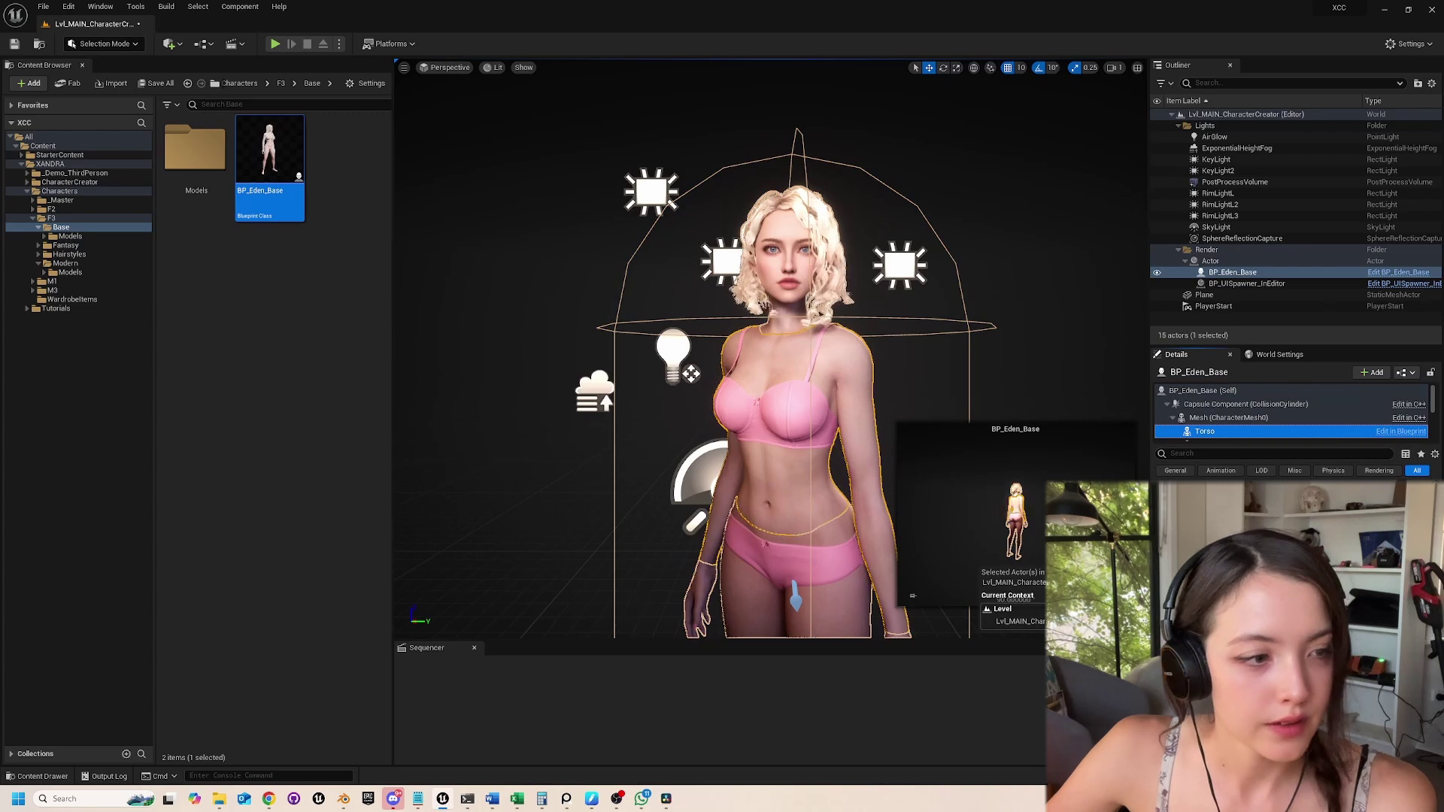
pyautogui.doubleClick(195, 148)
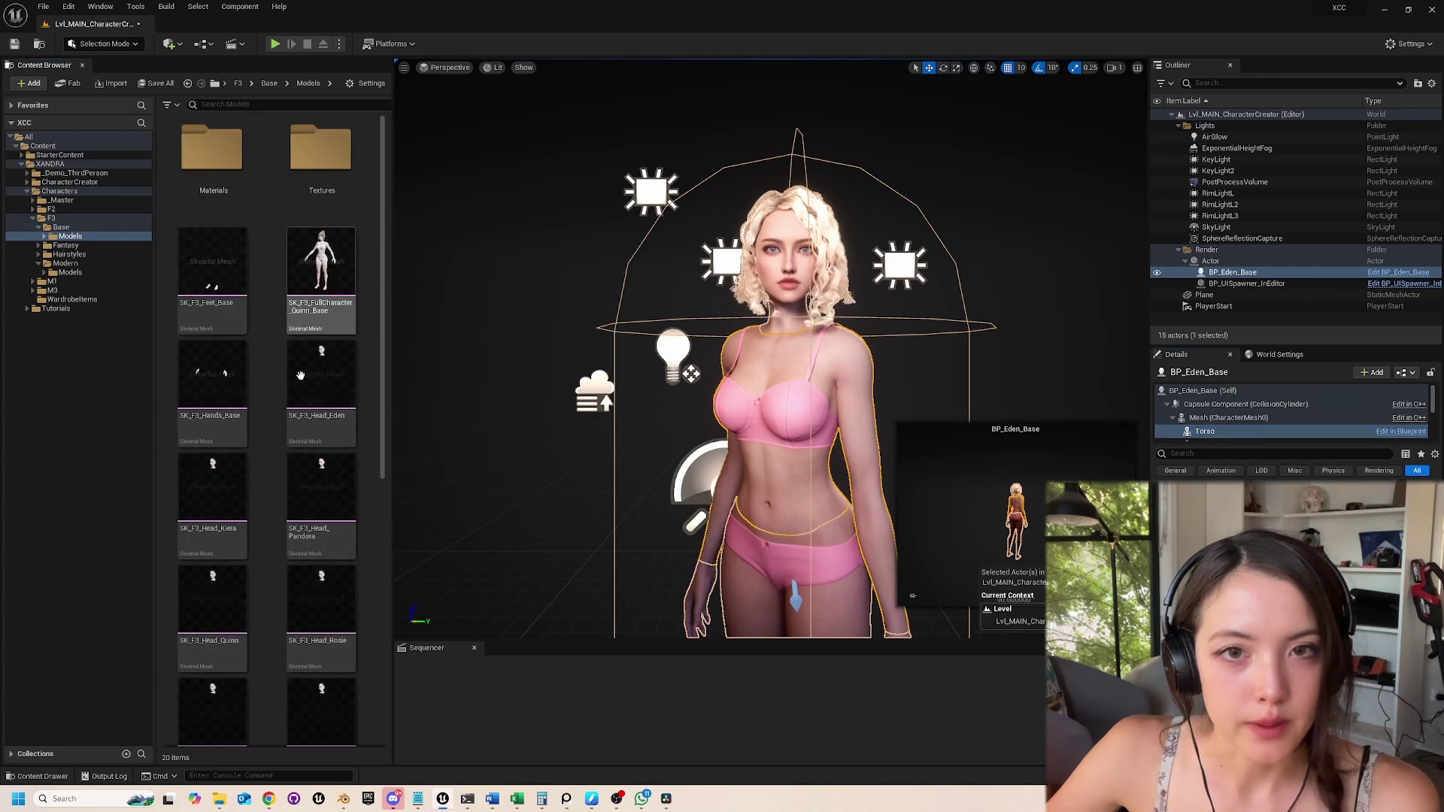
pyautogui.scroll(-8, 300, 375)
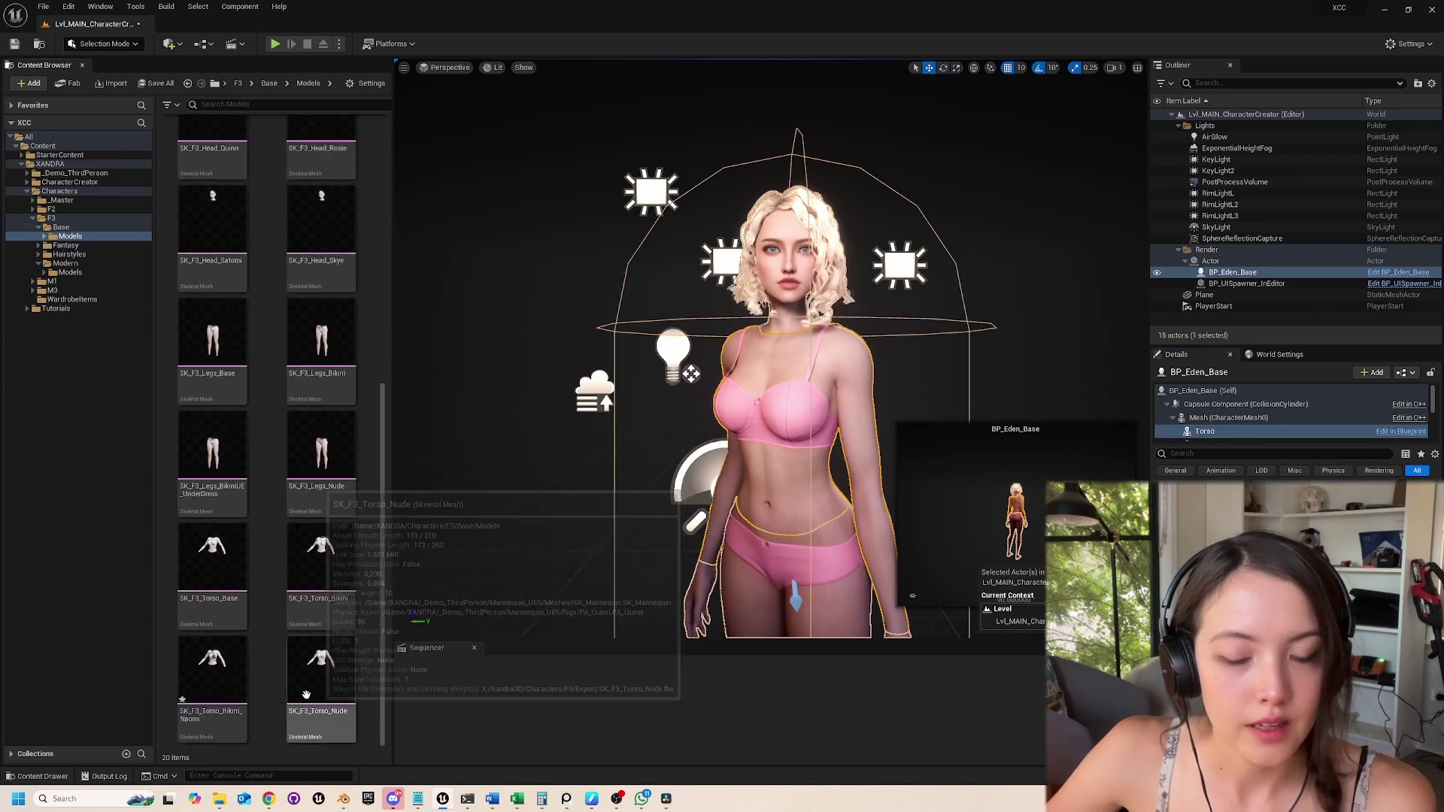
pyautogui.click(223, 713)
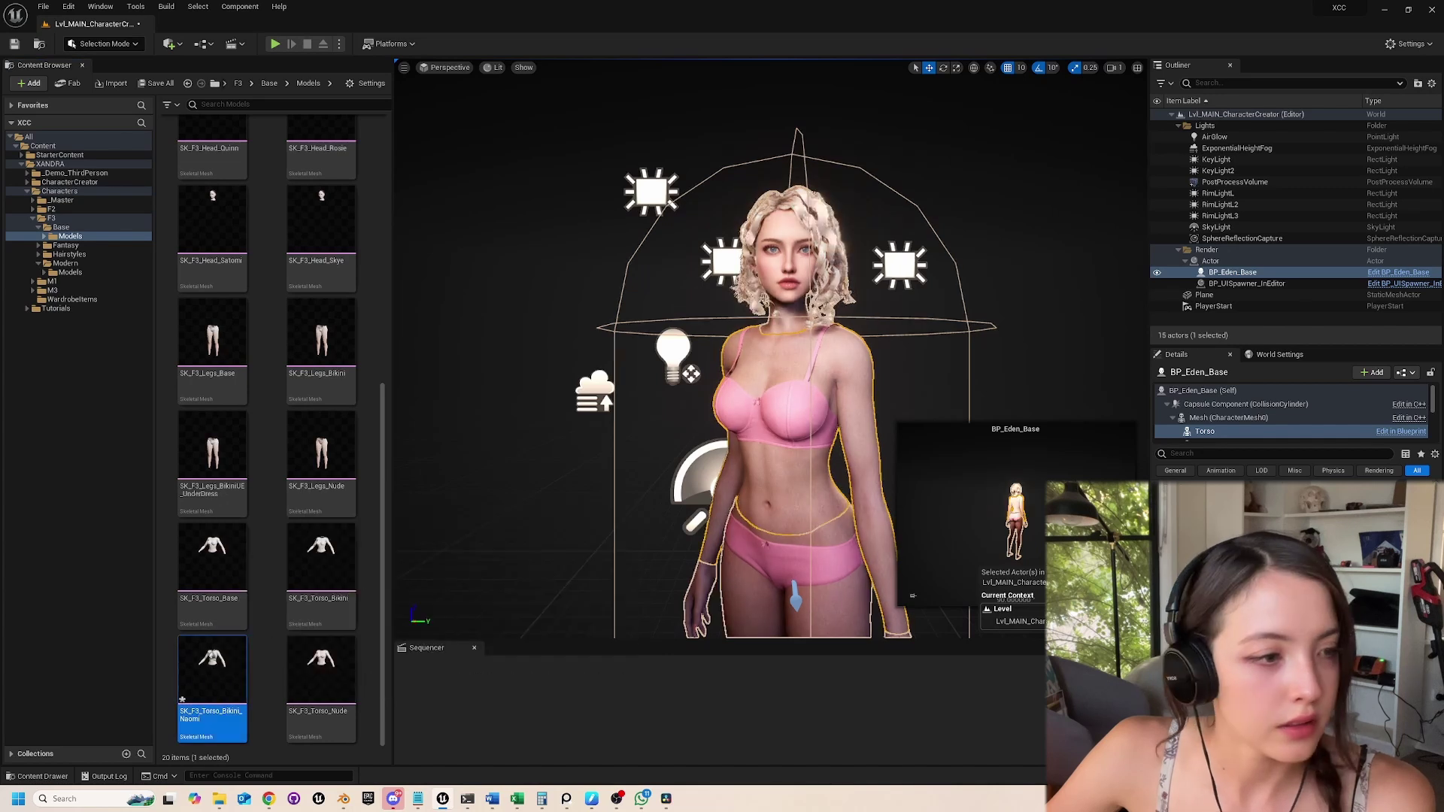
pyautogui.click(1307, 602)
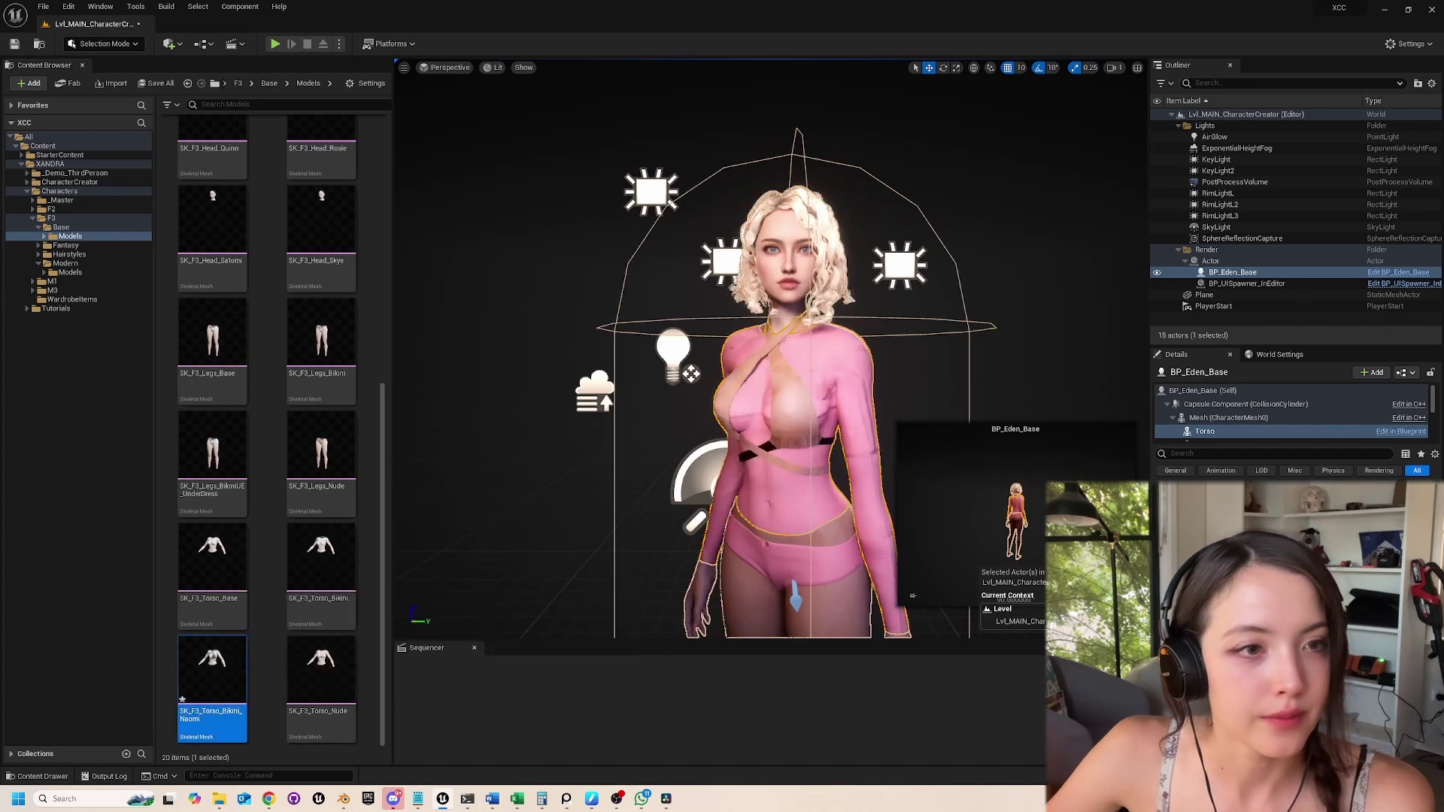
# Apply the placed character's instance changes to its Blueprint and deselect the character.
pyautogui.click(1201, 390)
pyautogui.click(1404, 372)
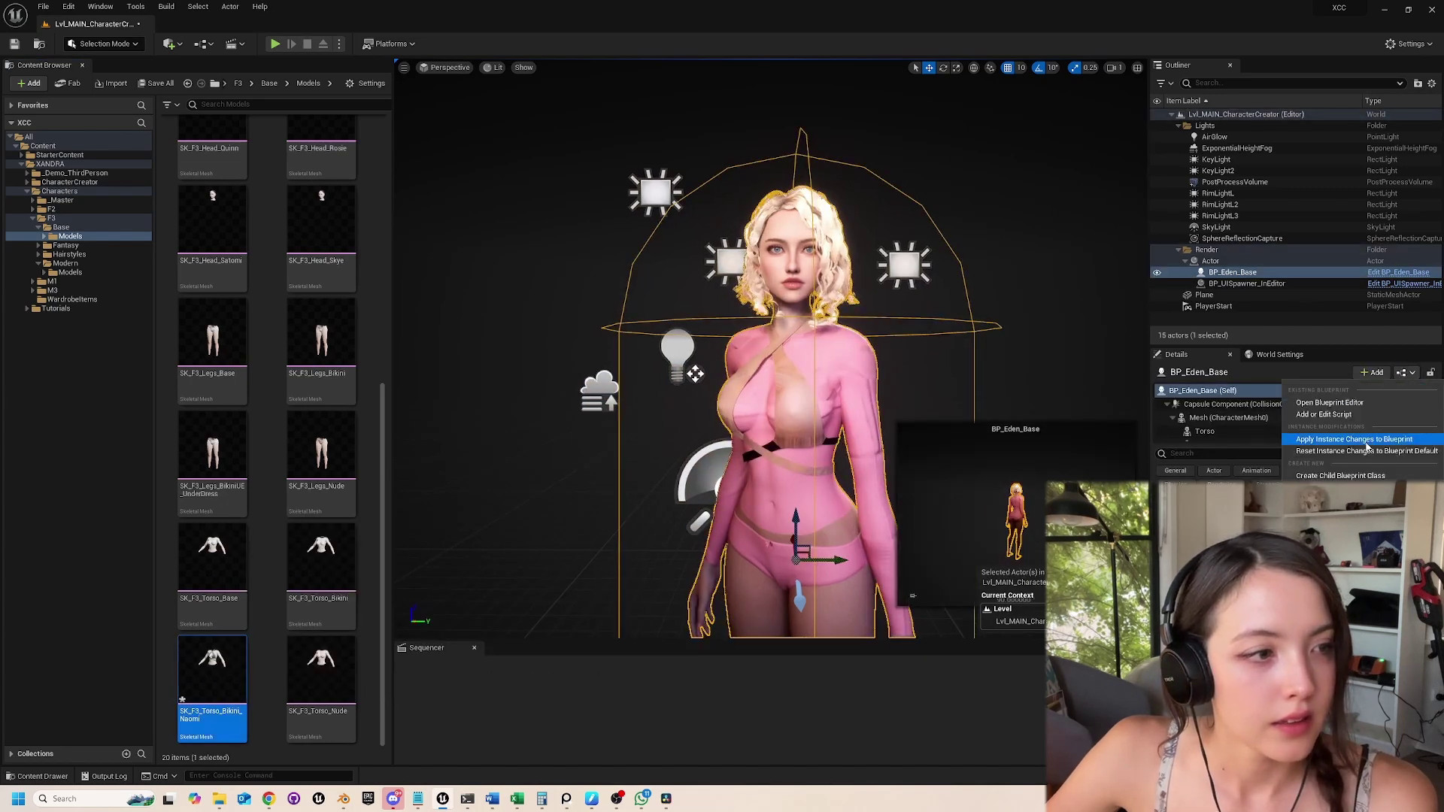
pyautogui.click(1353, 442)
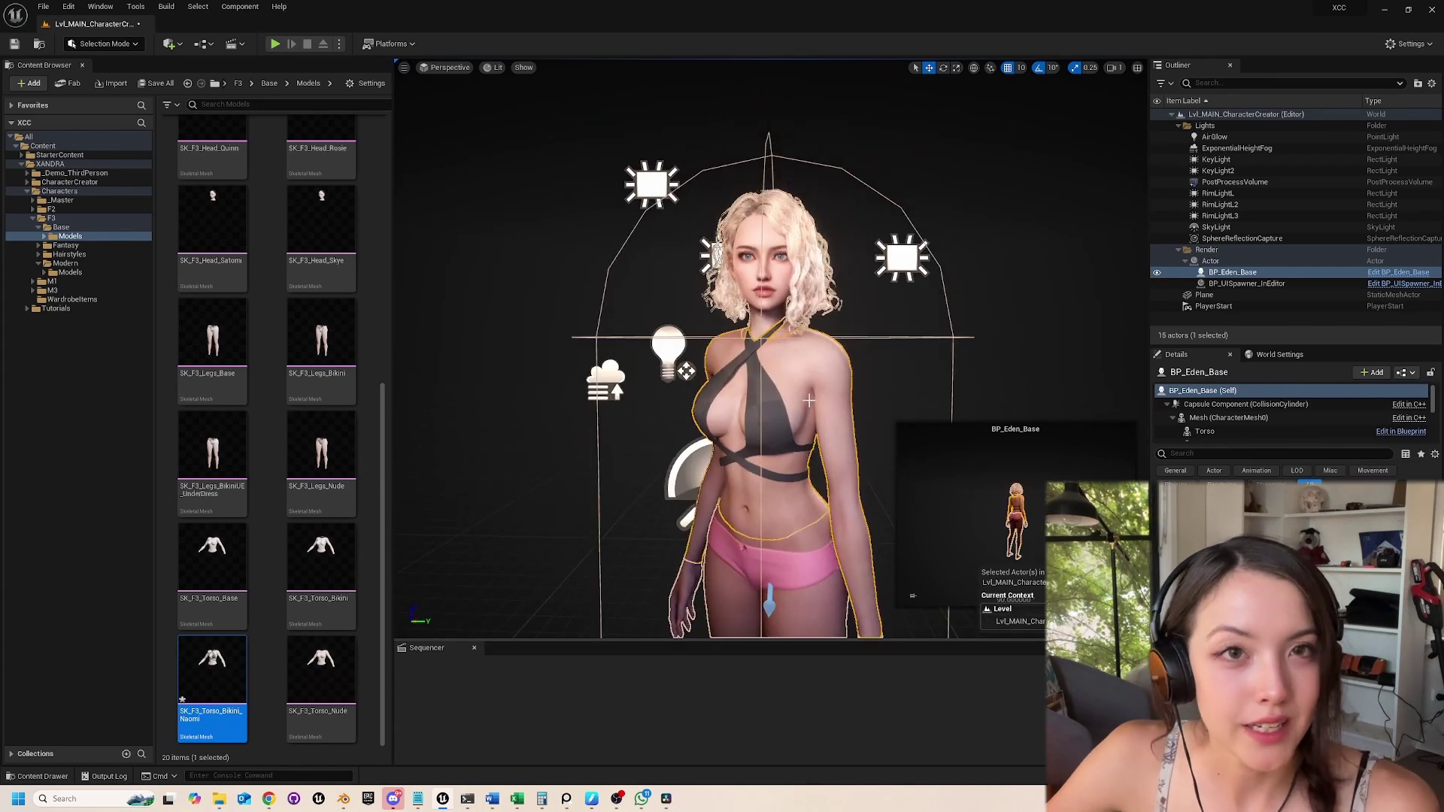
pyautogui.press('Escape')
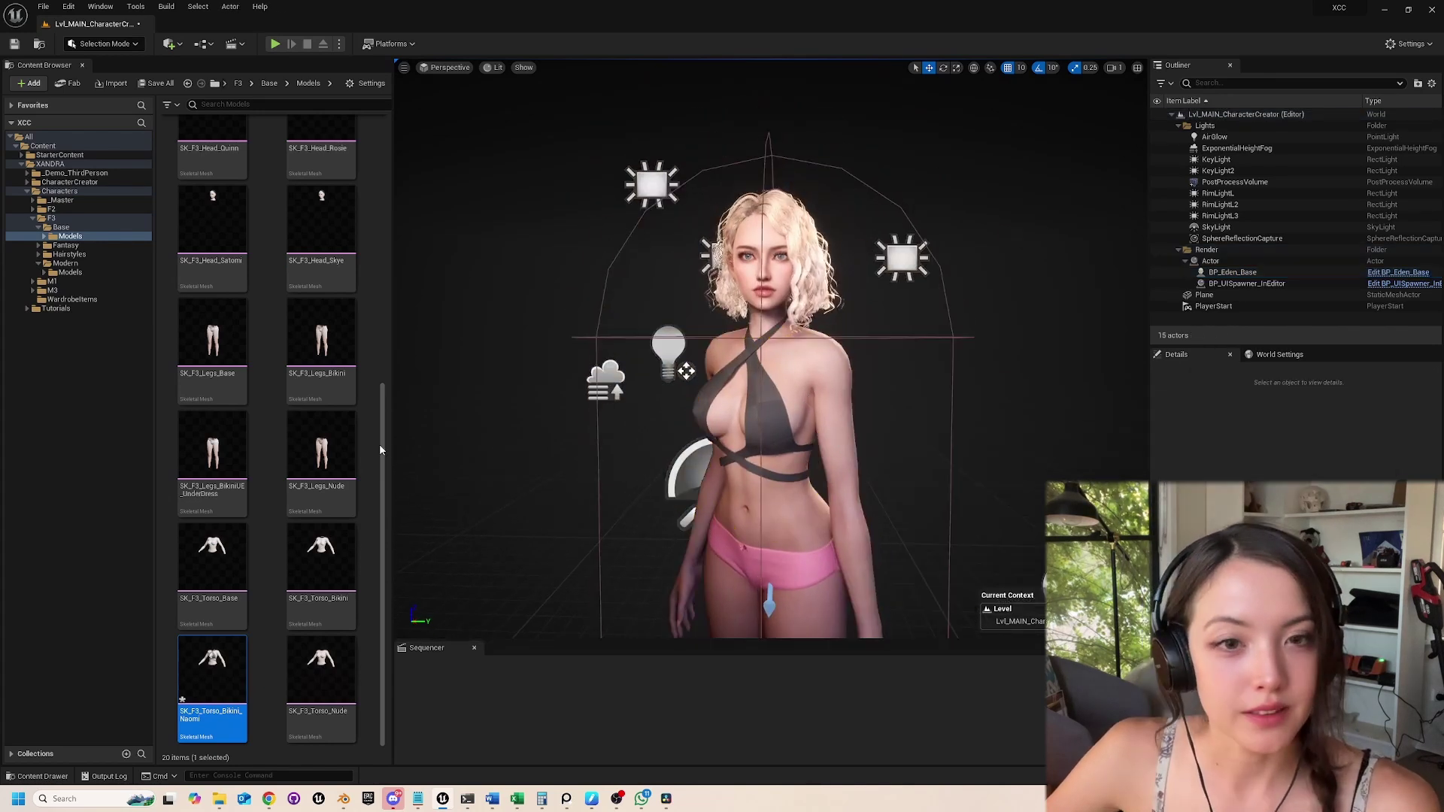
# Duplicate the MI_BikiniF06 material instance in the base models' Materials folder and name the copy MI_Bikini_Naomi.
pyautogui.moveTo(382, 451); pyautogui.dragTo(384, 162)
pyautogui.doubleClick(213, 150)
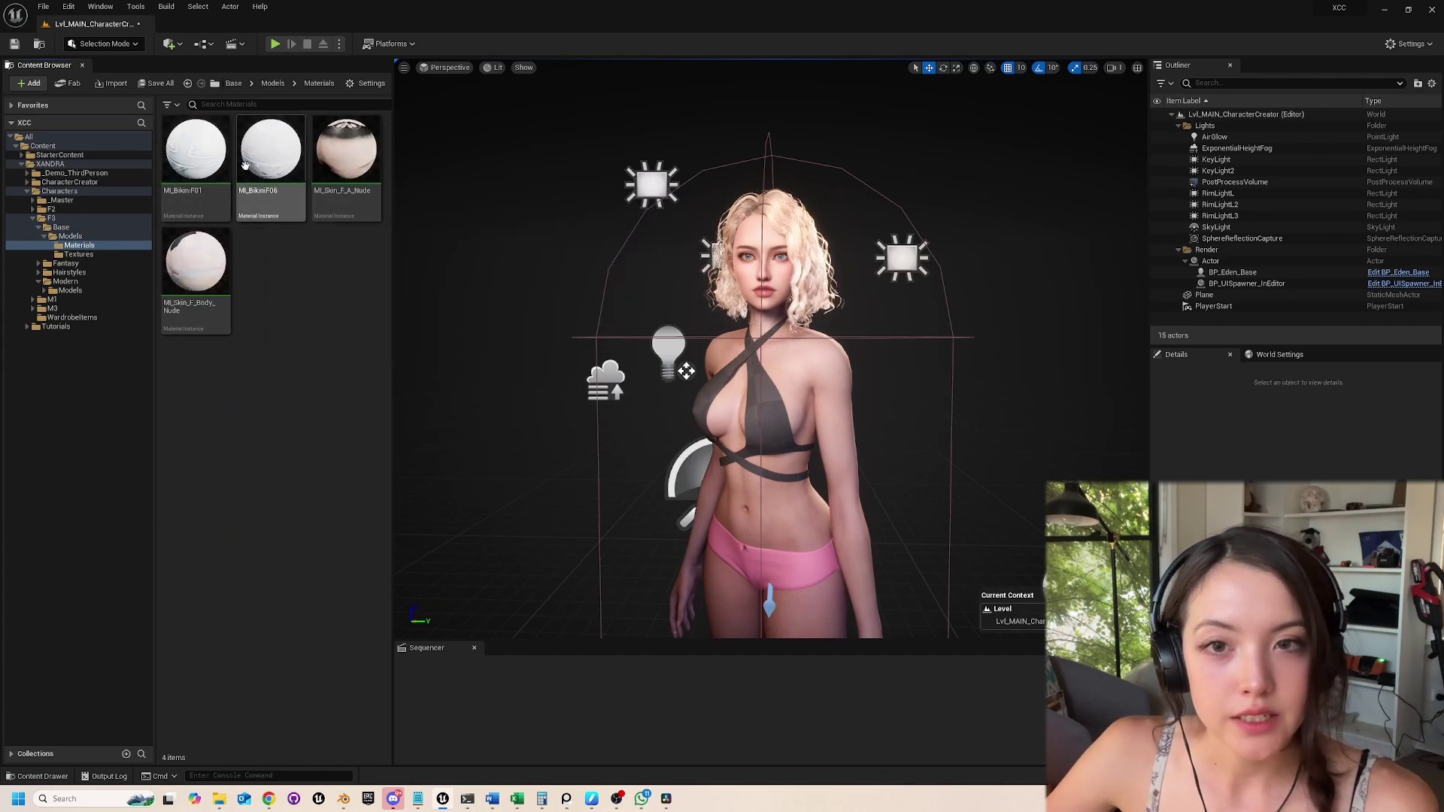
pyautogui.rightClick(266, 161)
pyautogui.click(370, 309)
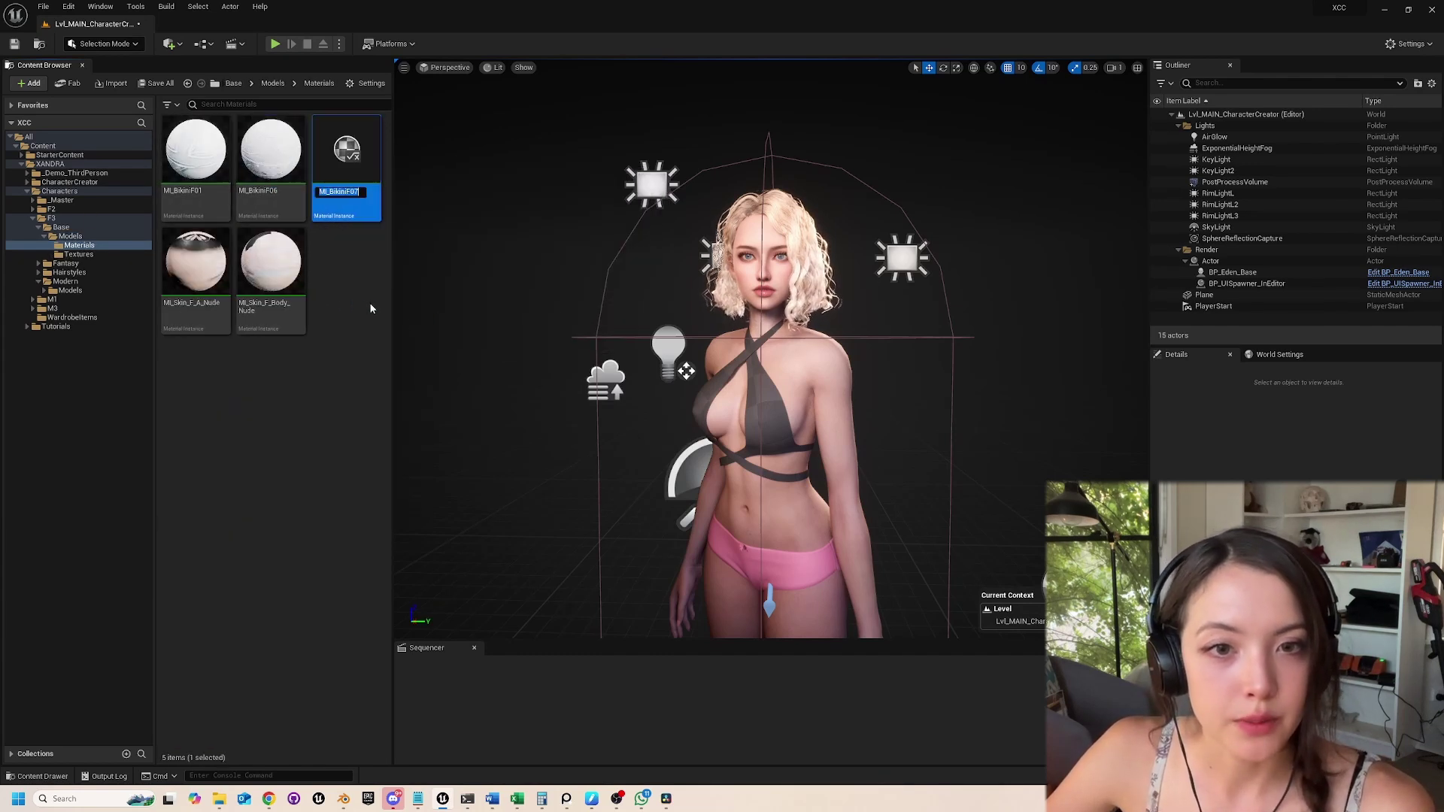
pyautogui.press('BackSpace')
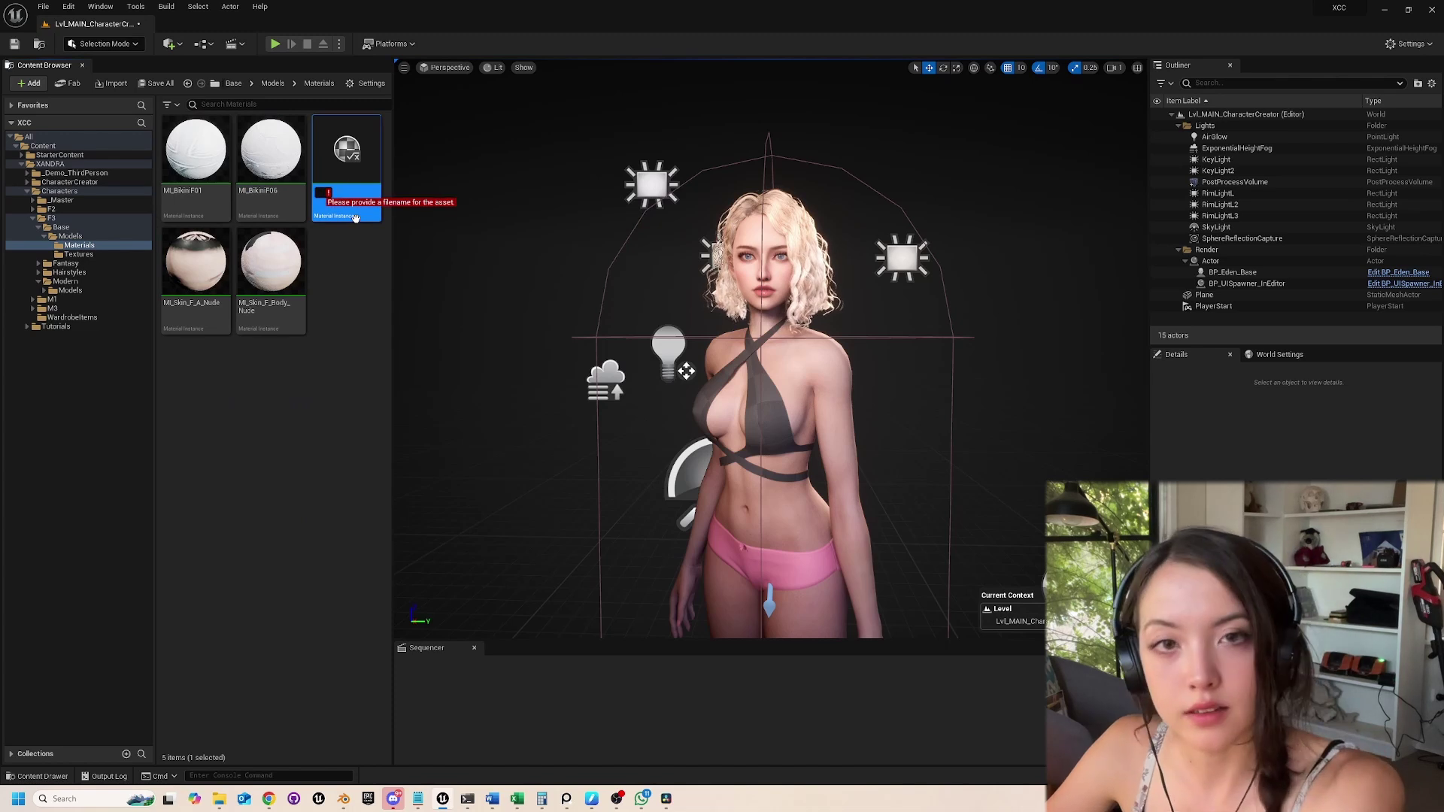
pyautogui.write('MI_Bikini_')
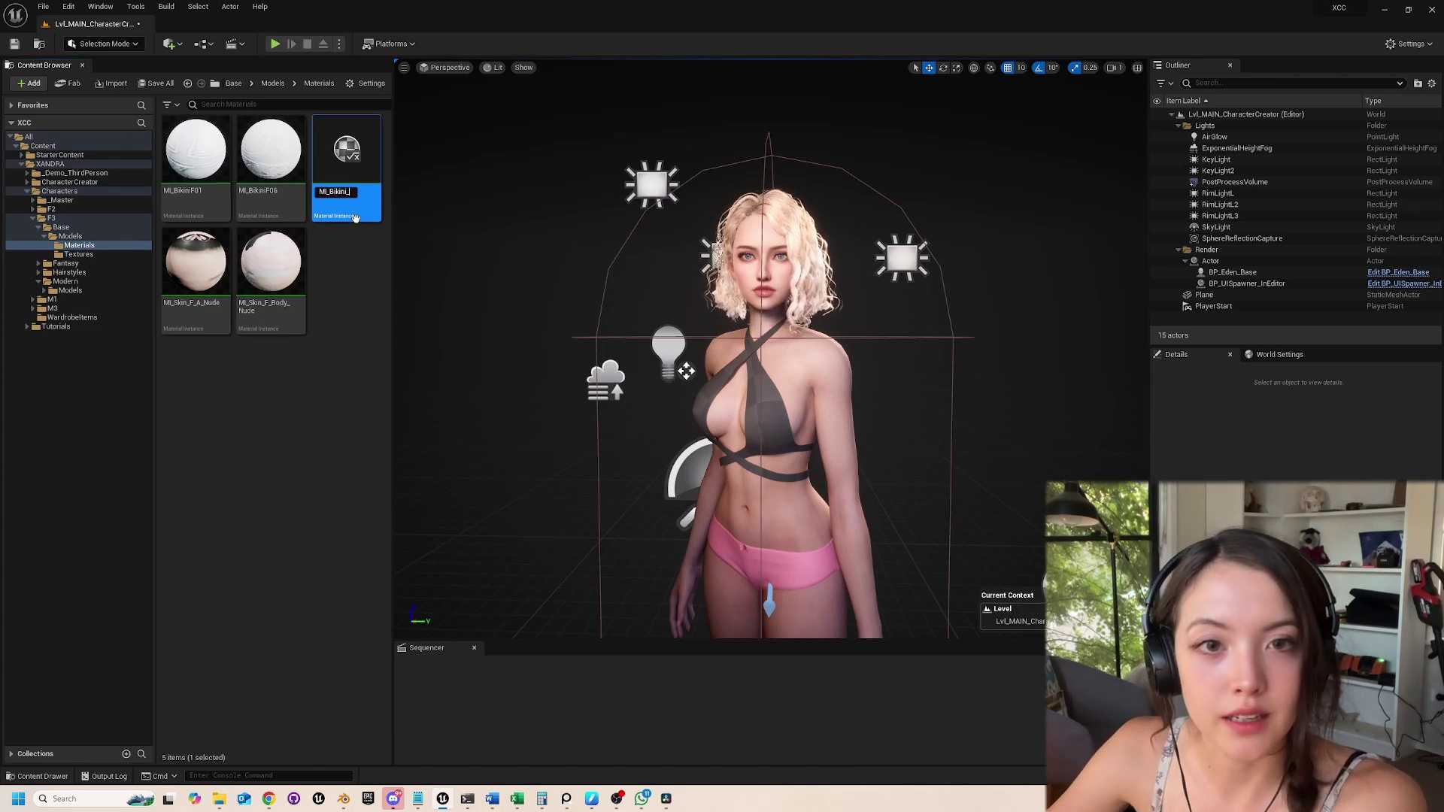
pyautogui.write('Naomi')
pyautogui.press('Return')
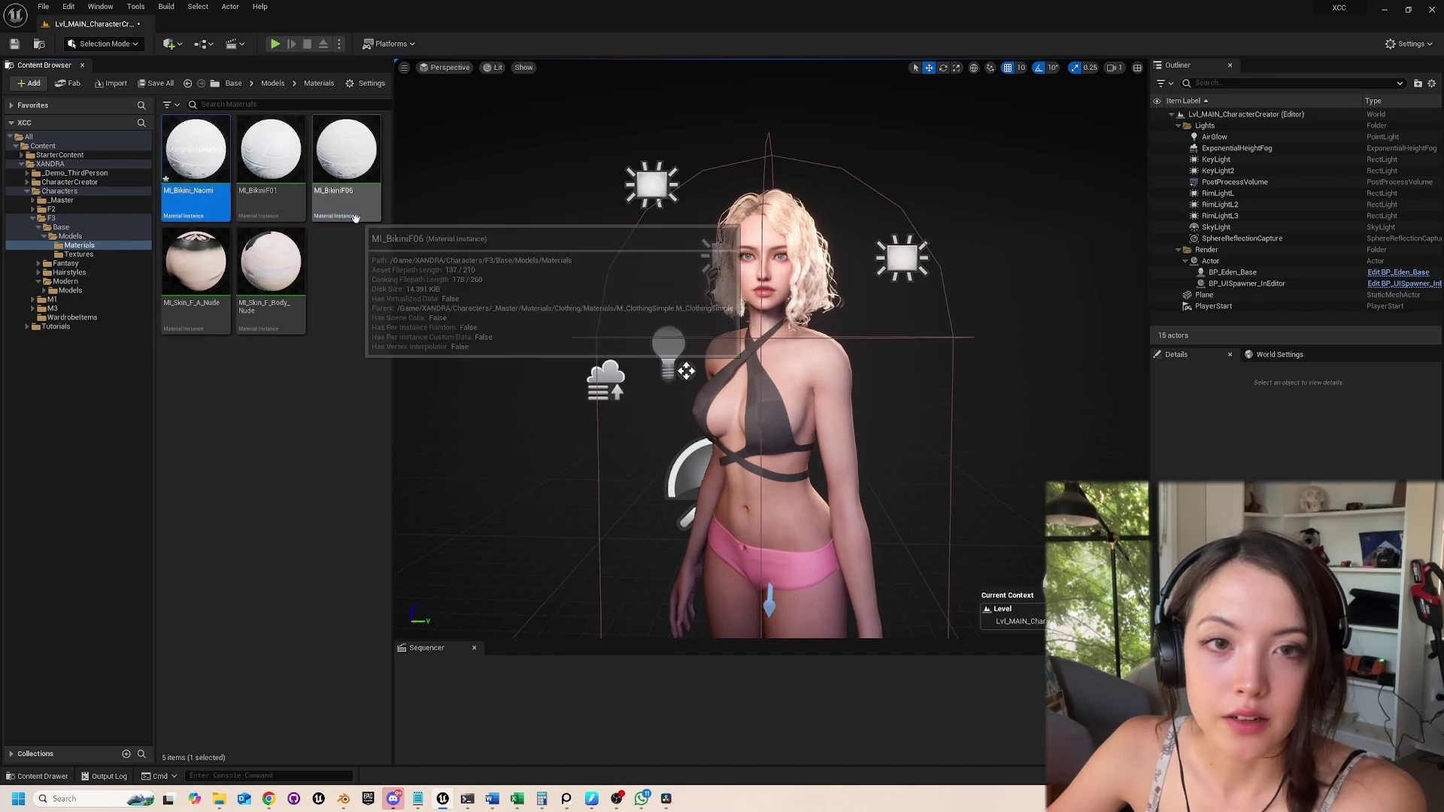
# Import the T_MI_Bikini DIFF, MET, NRM and RGH textures into the base models' Textures folder.
pyautogui.click(89, 255)
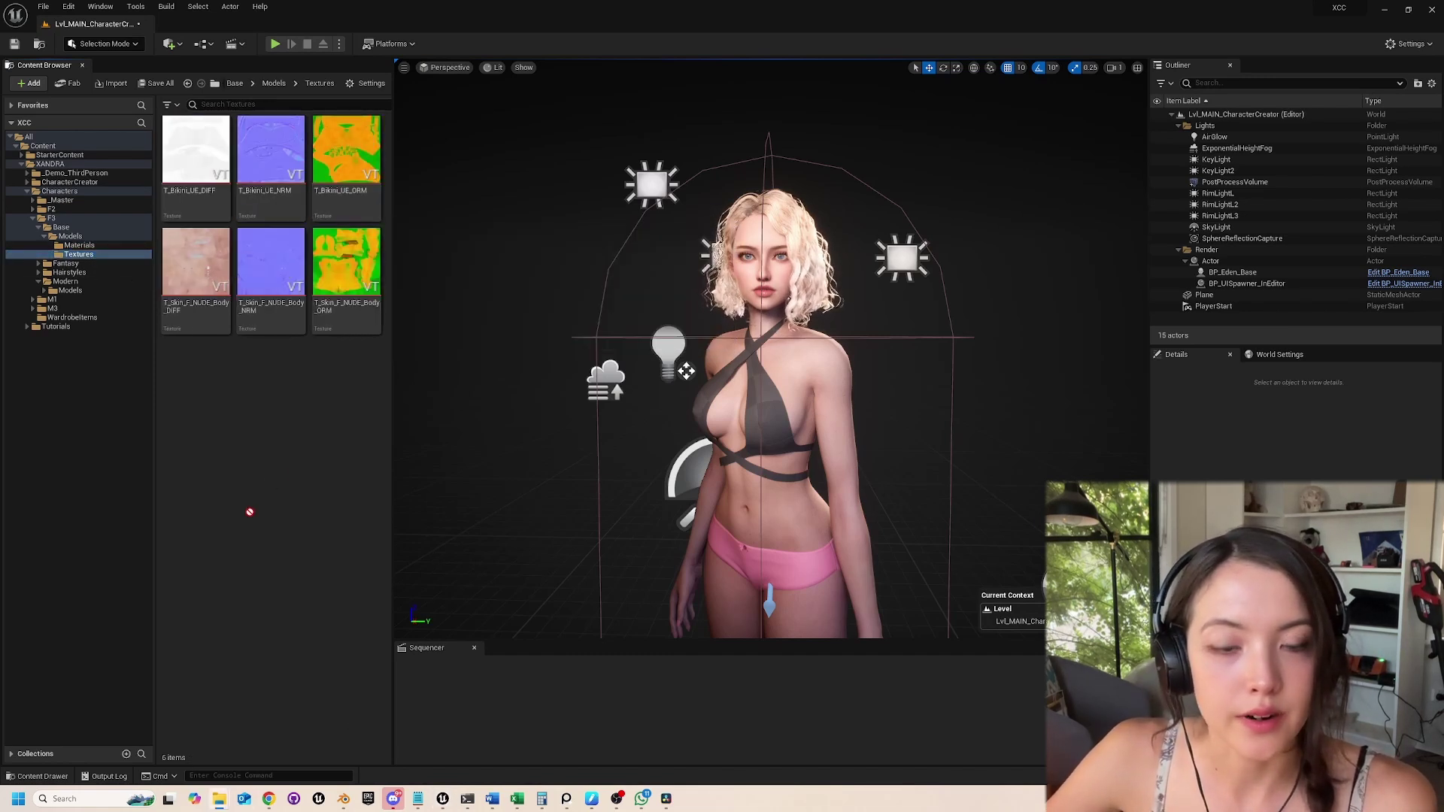
pyautogui.moveTo(249, 512); pyautogui.dragTo(288, 466)
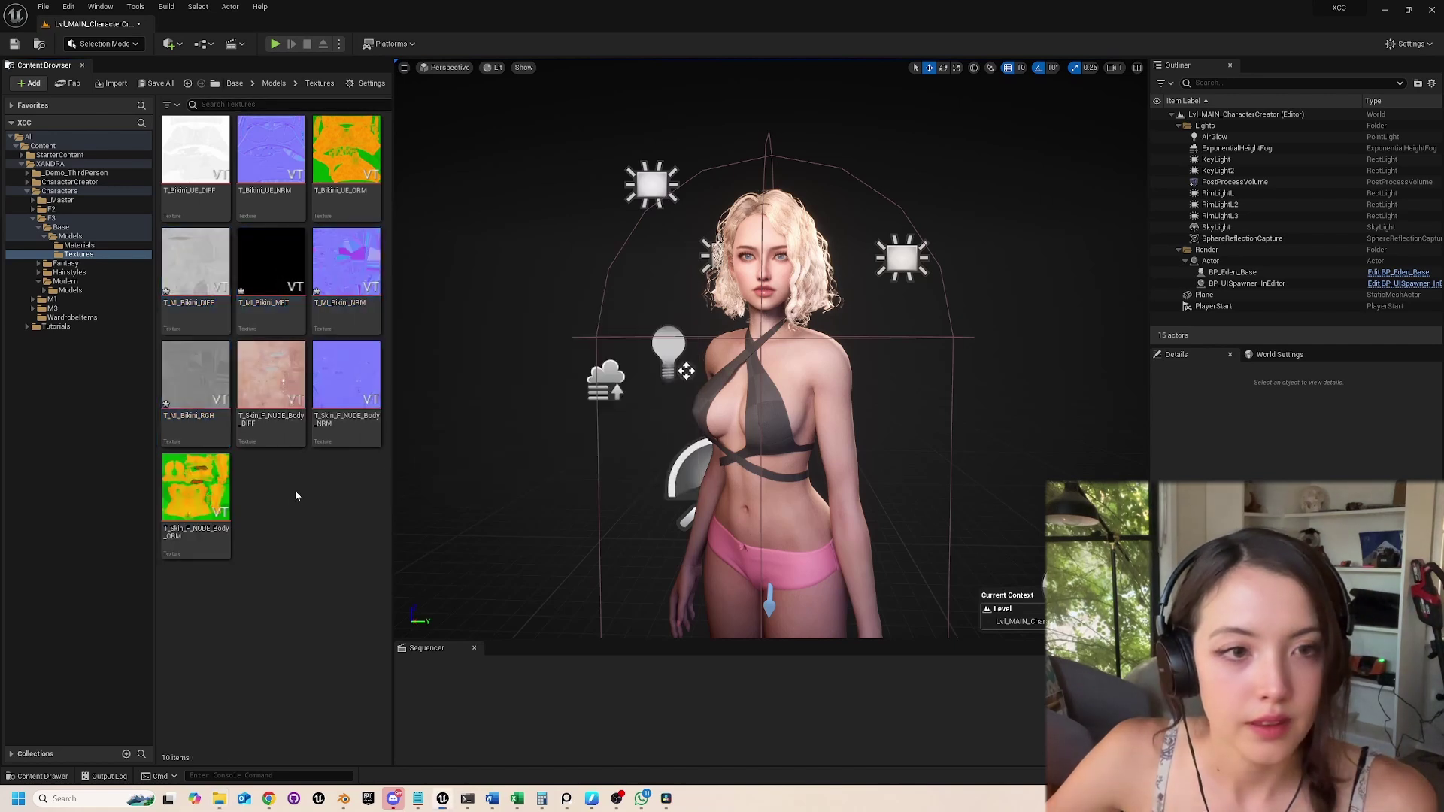
# In MI_Bikini_Naomi, set T_Cloth_DIFF to the T_MI_Bikini_DIFF texture and T_Cloth_NRM to T_MI_Bikini_NRM.
pyautogui.click(79, 245)
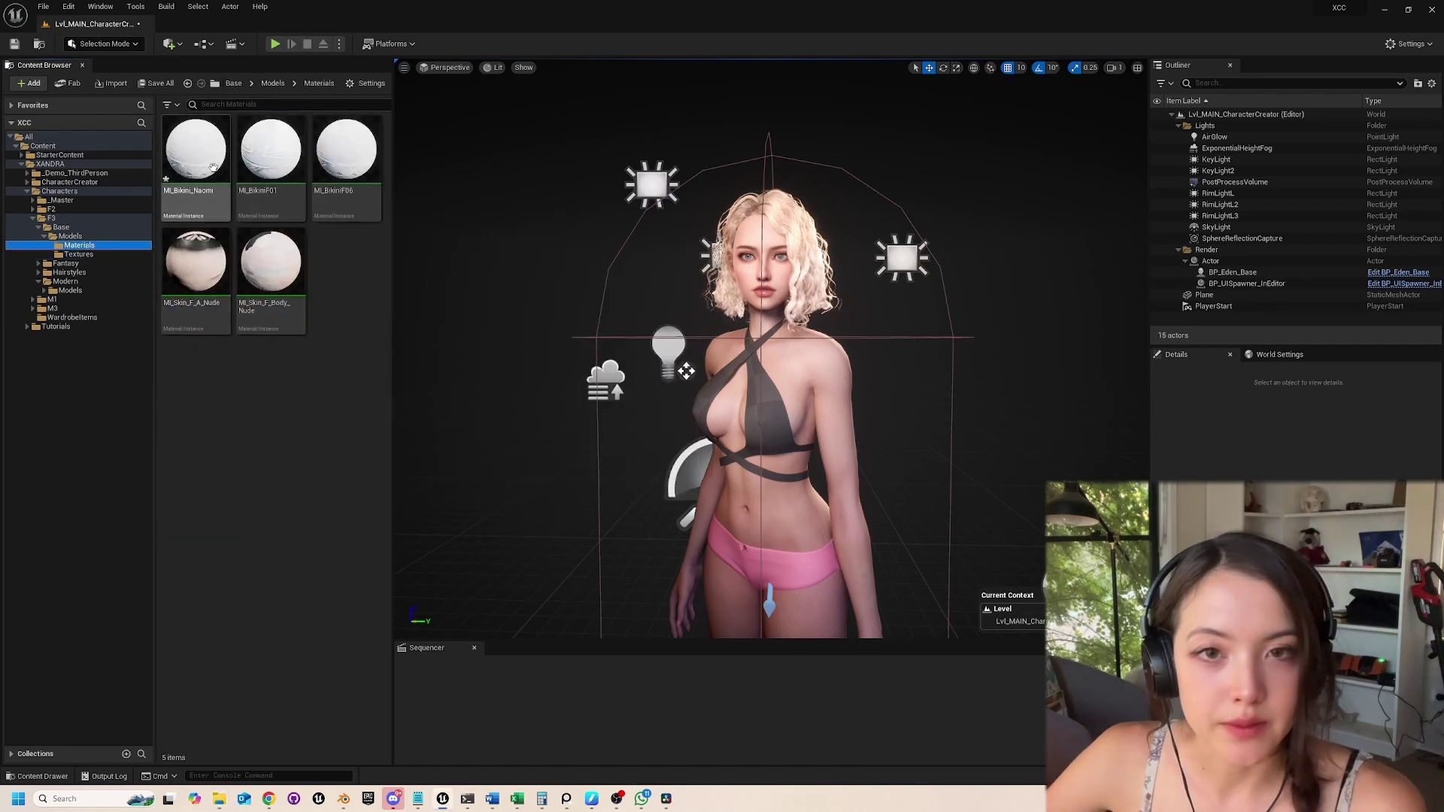
pyautogui.doubleClick(175, 189)
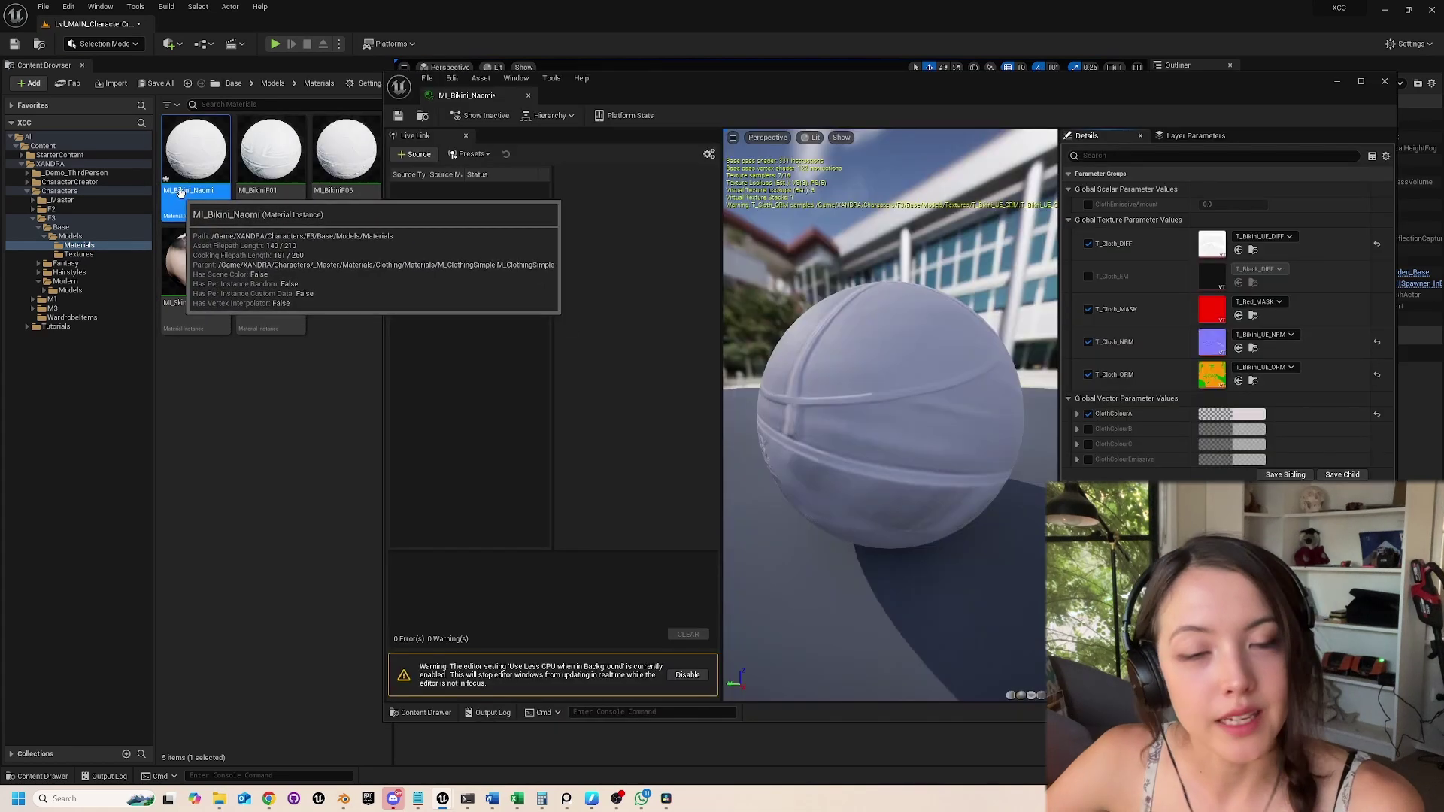
pyautogui.click(84, 256)
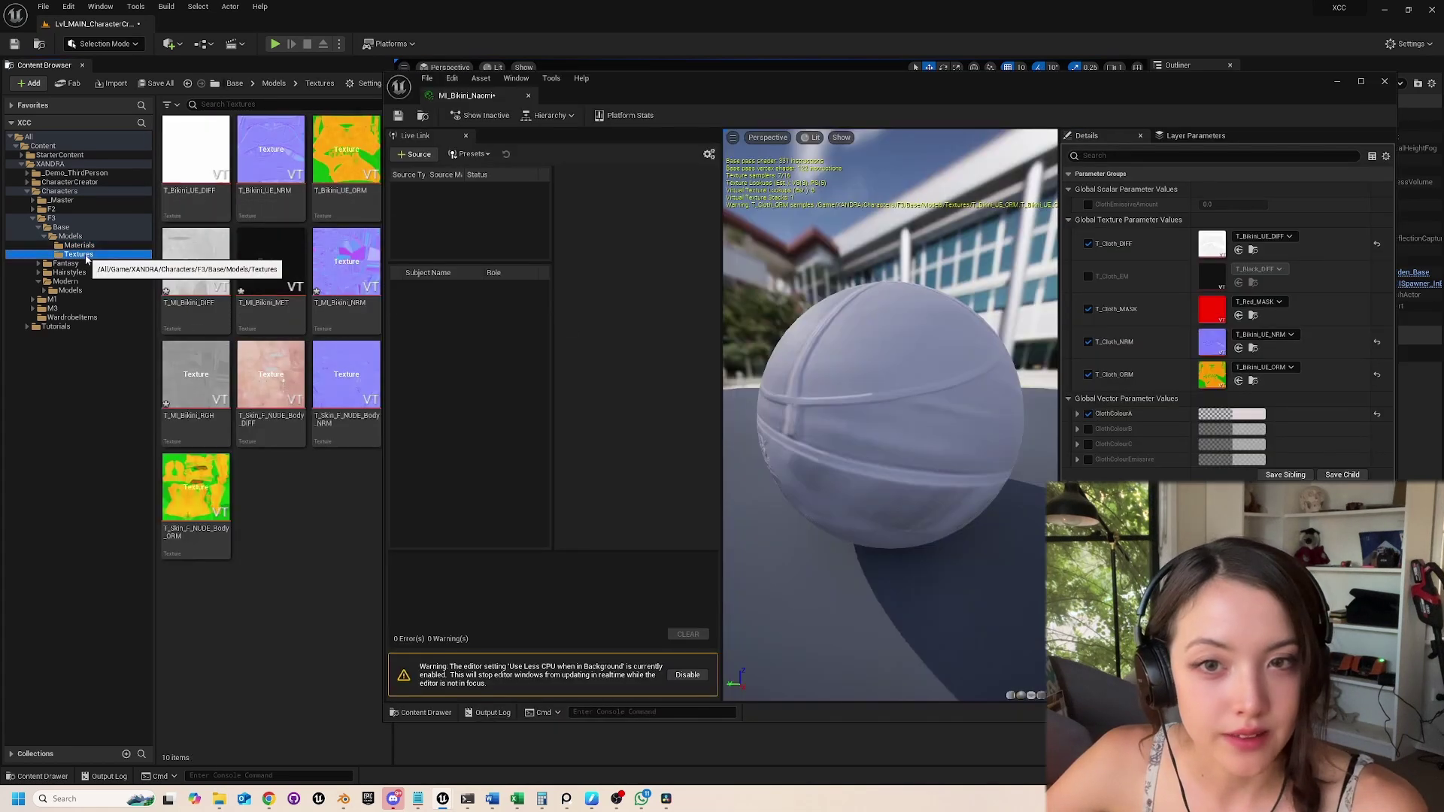
pyautogui.moveTo(195, 267); pyautogui.dragTo(1230, 248)
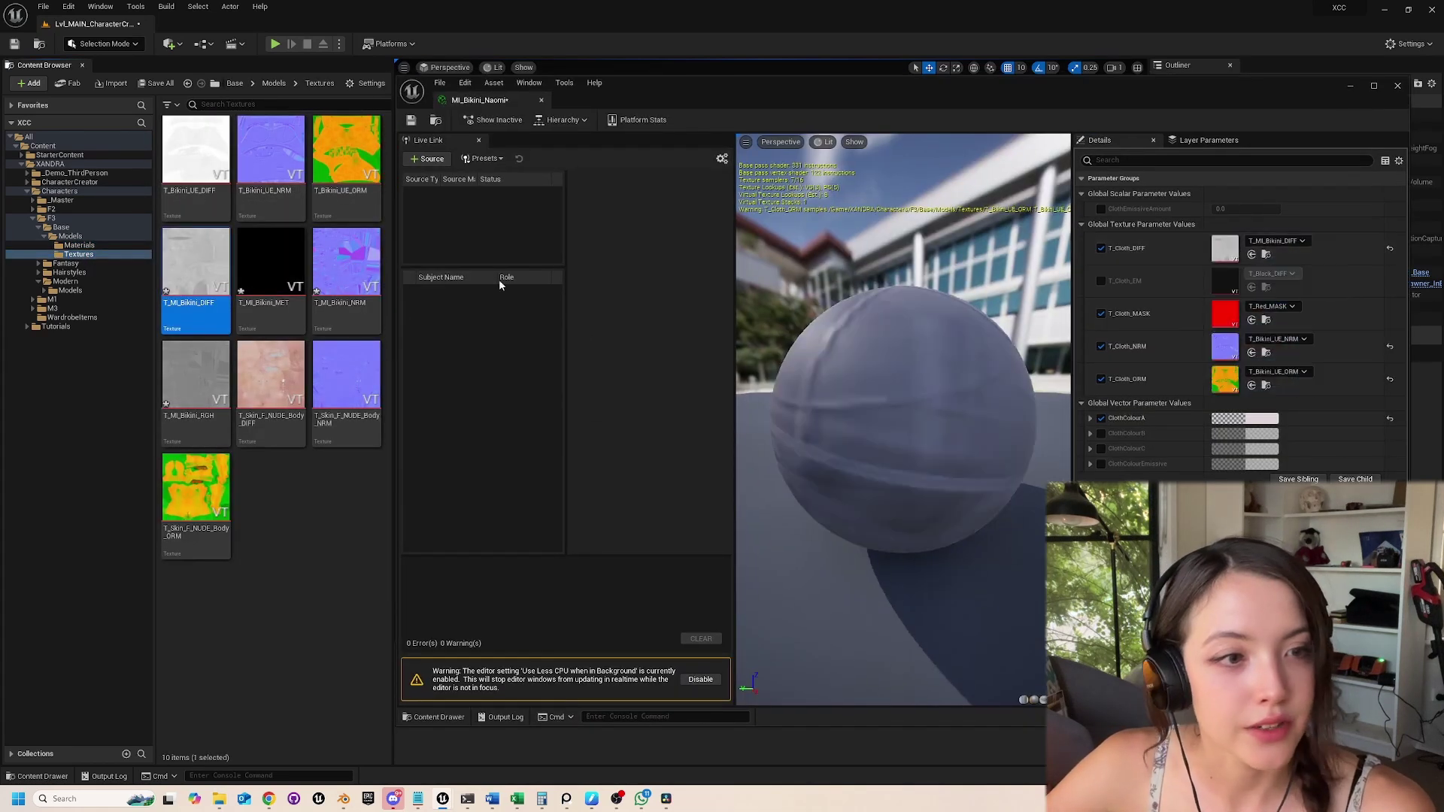
pyautogui.moveTo(346, 264); pyautogui.dragTo(1225, 348)
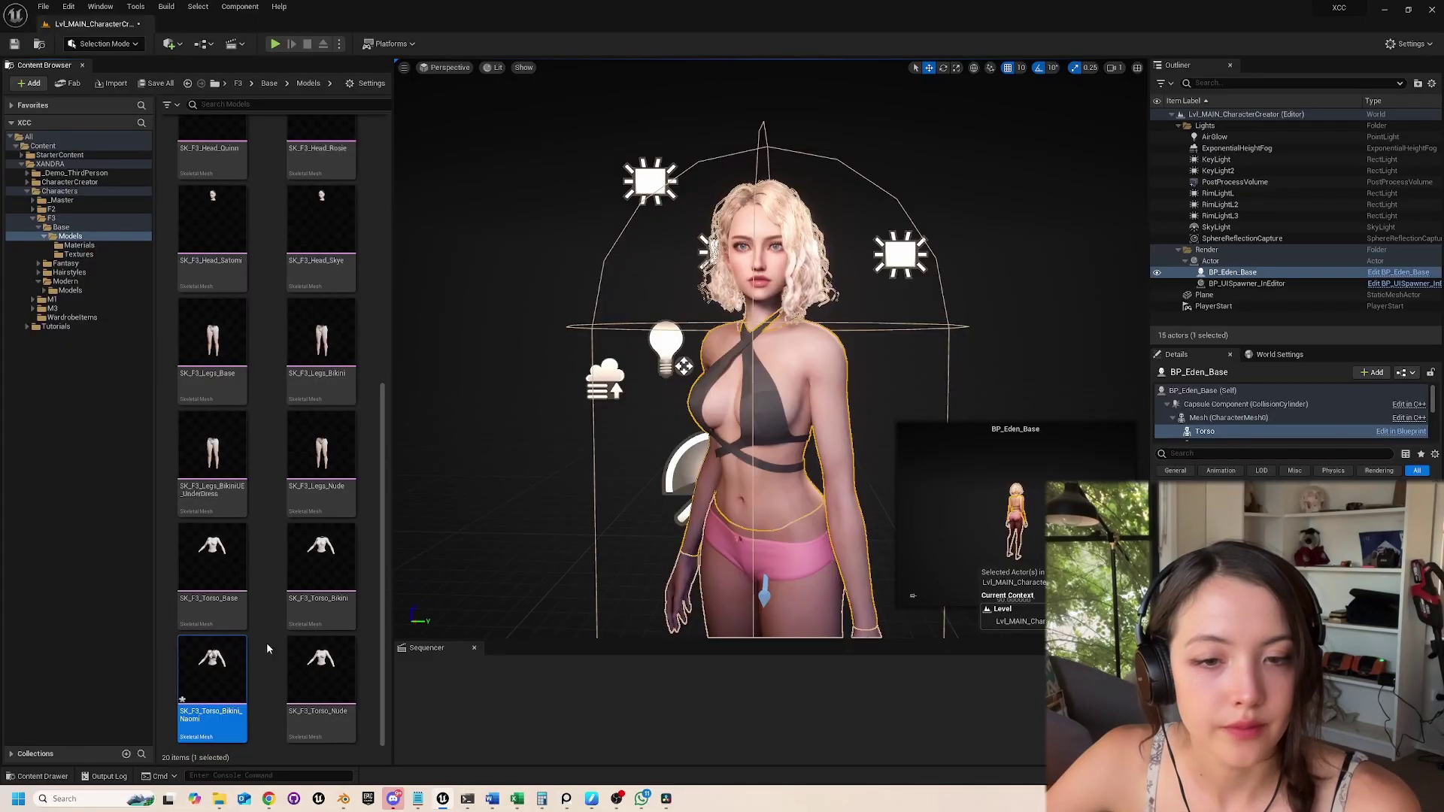
# Assign MI_Bikini_Naomi to the Element 1 material slot of SK_F3_Torso_Bikini_Naomi, and select BP_Eden_Base in the level.
pyautogui.doubleClick(212, 666)
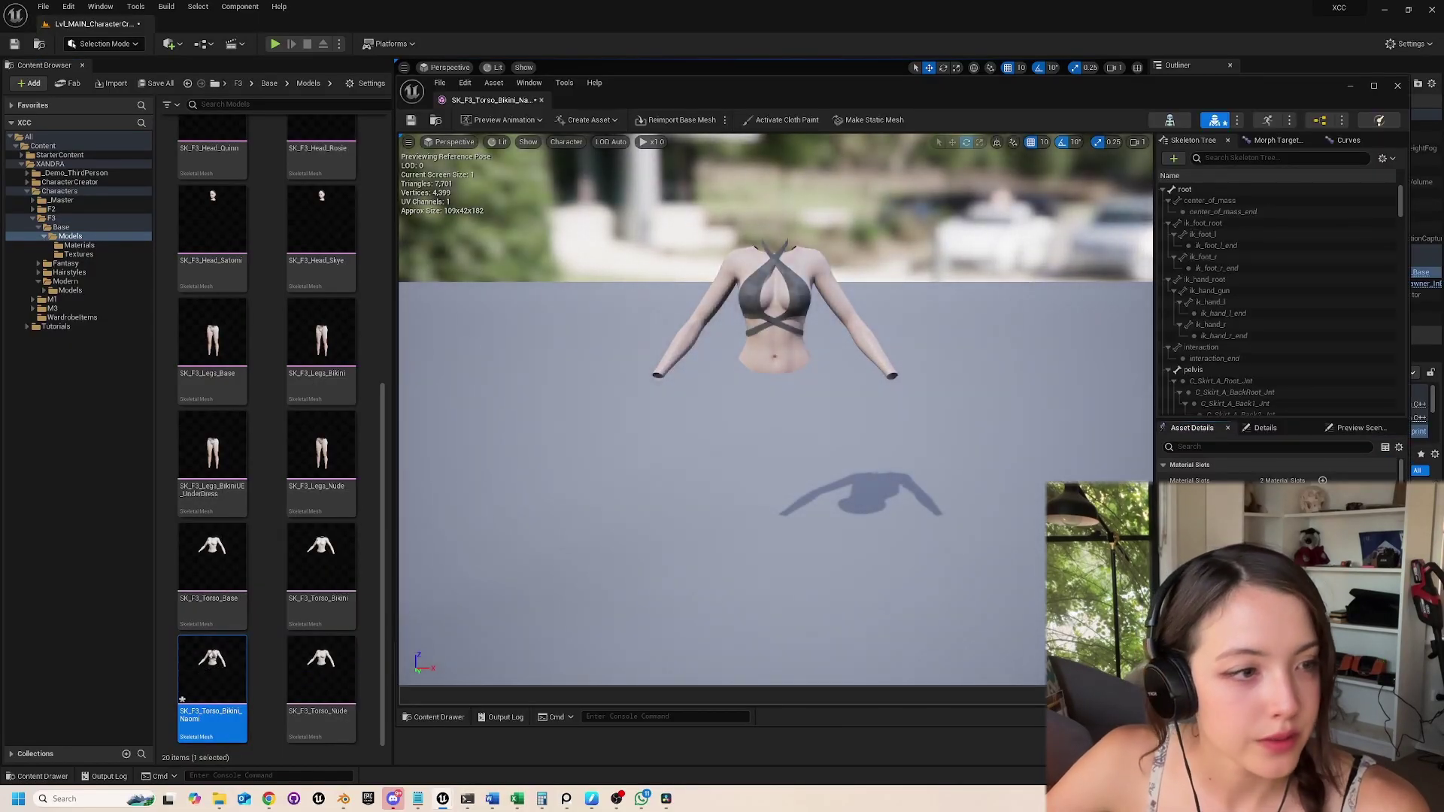
pyautogui.write('naomi')
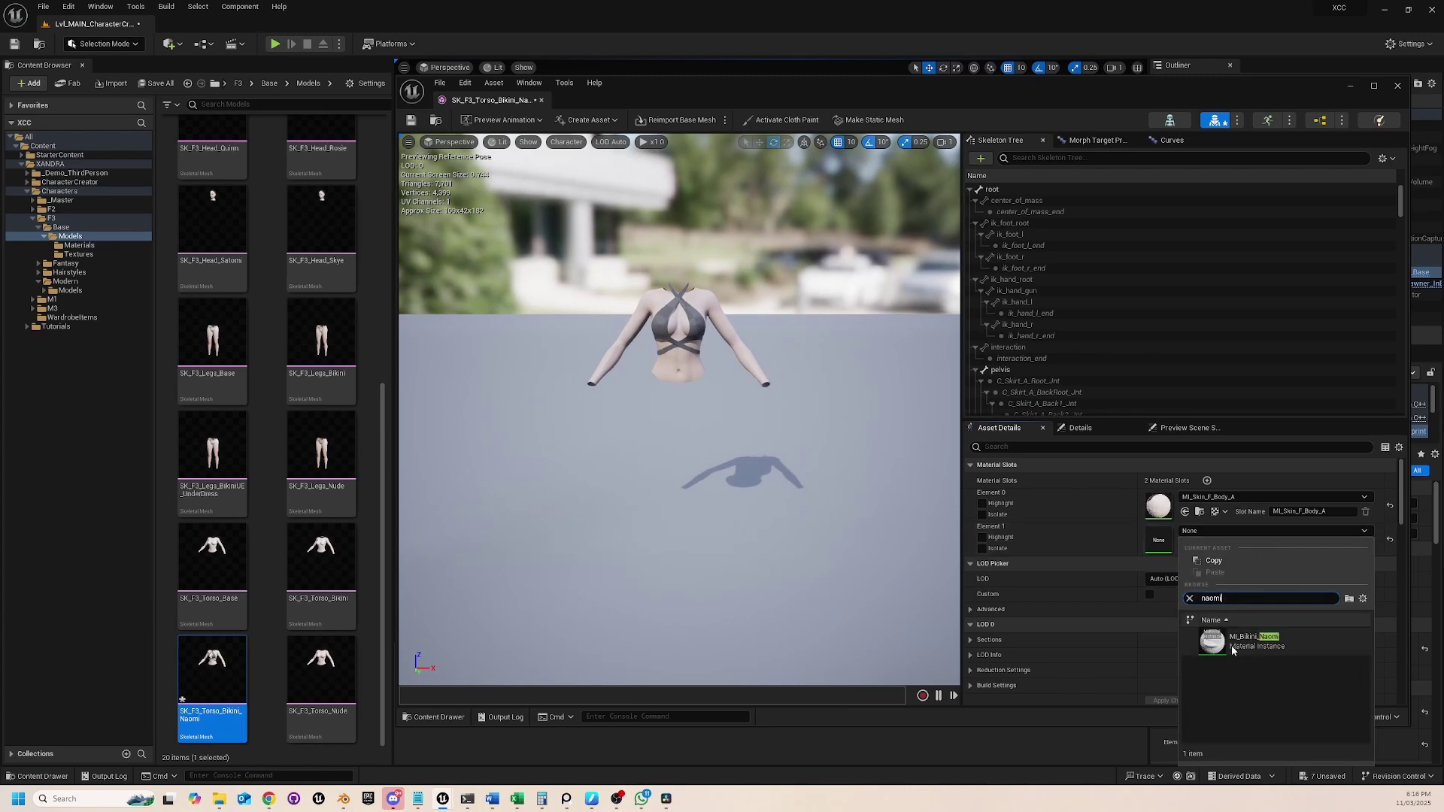
pyautogui.click(1235, 644)
pyautogui.scroll(4, 706, 300)
pyautogui.moveTo(706, 300); pyautogui.dragTo(695, 279, button='middle')
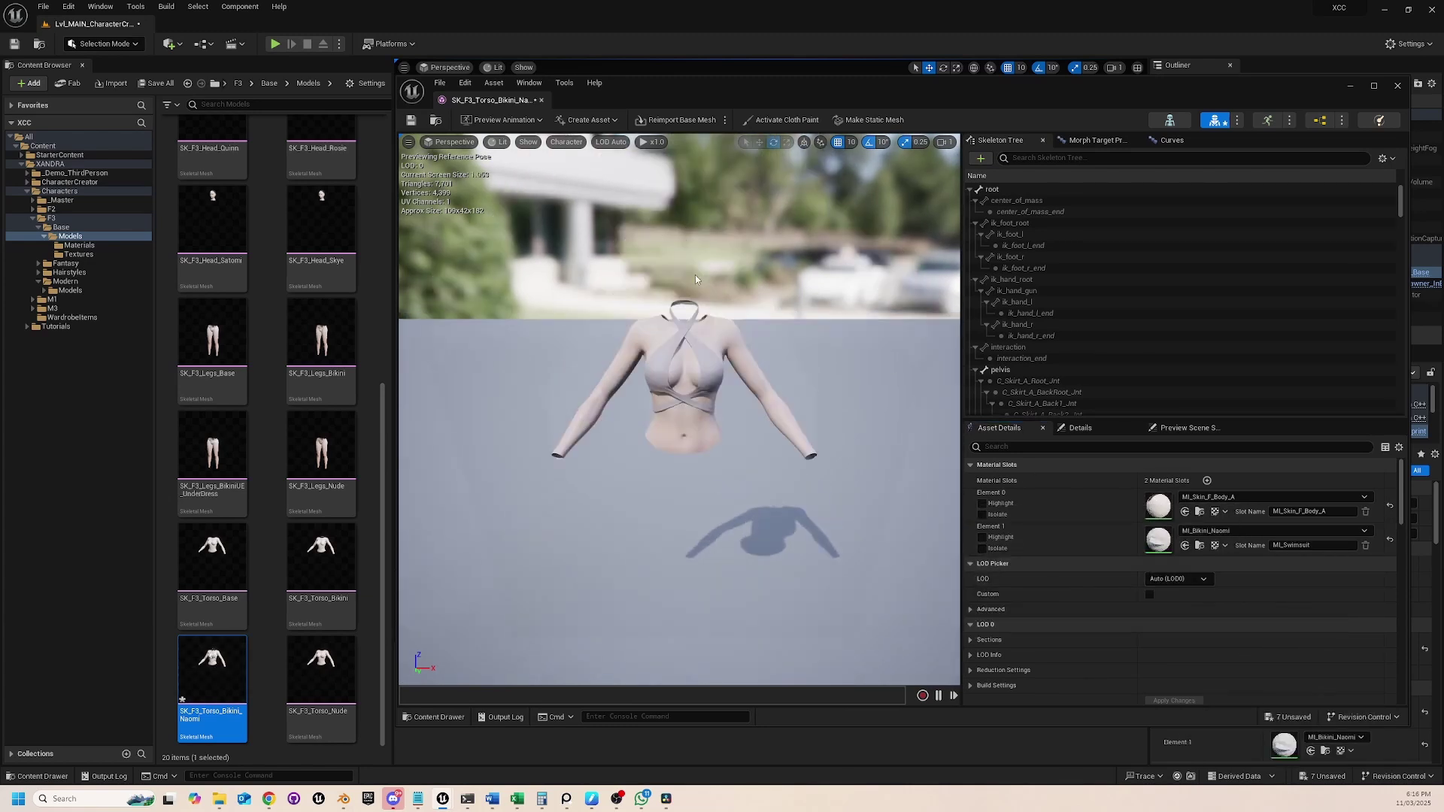
pyautogui.click(1394, 86)
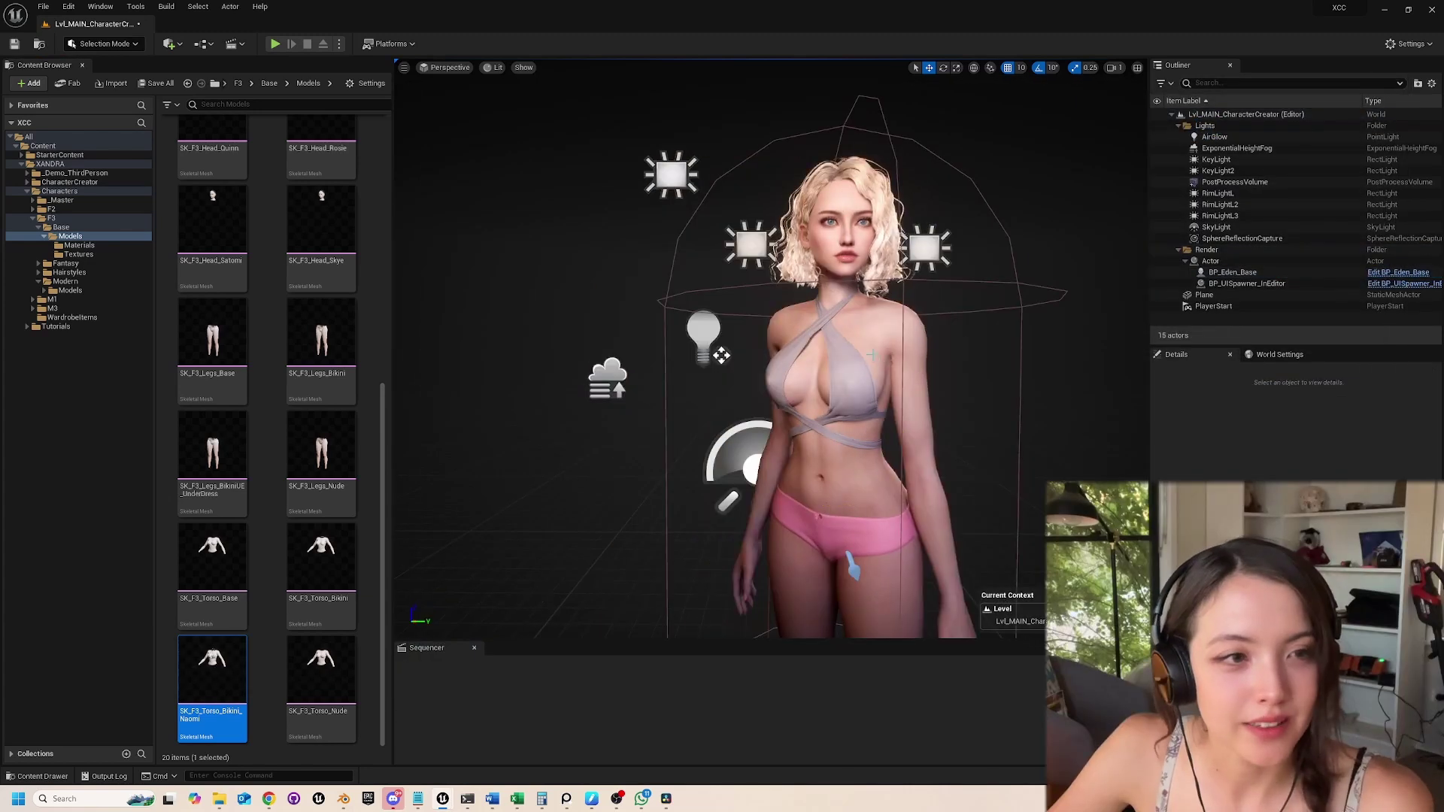
pyautogui.click(1233, 273)
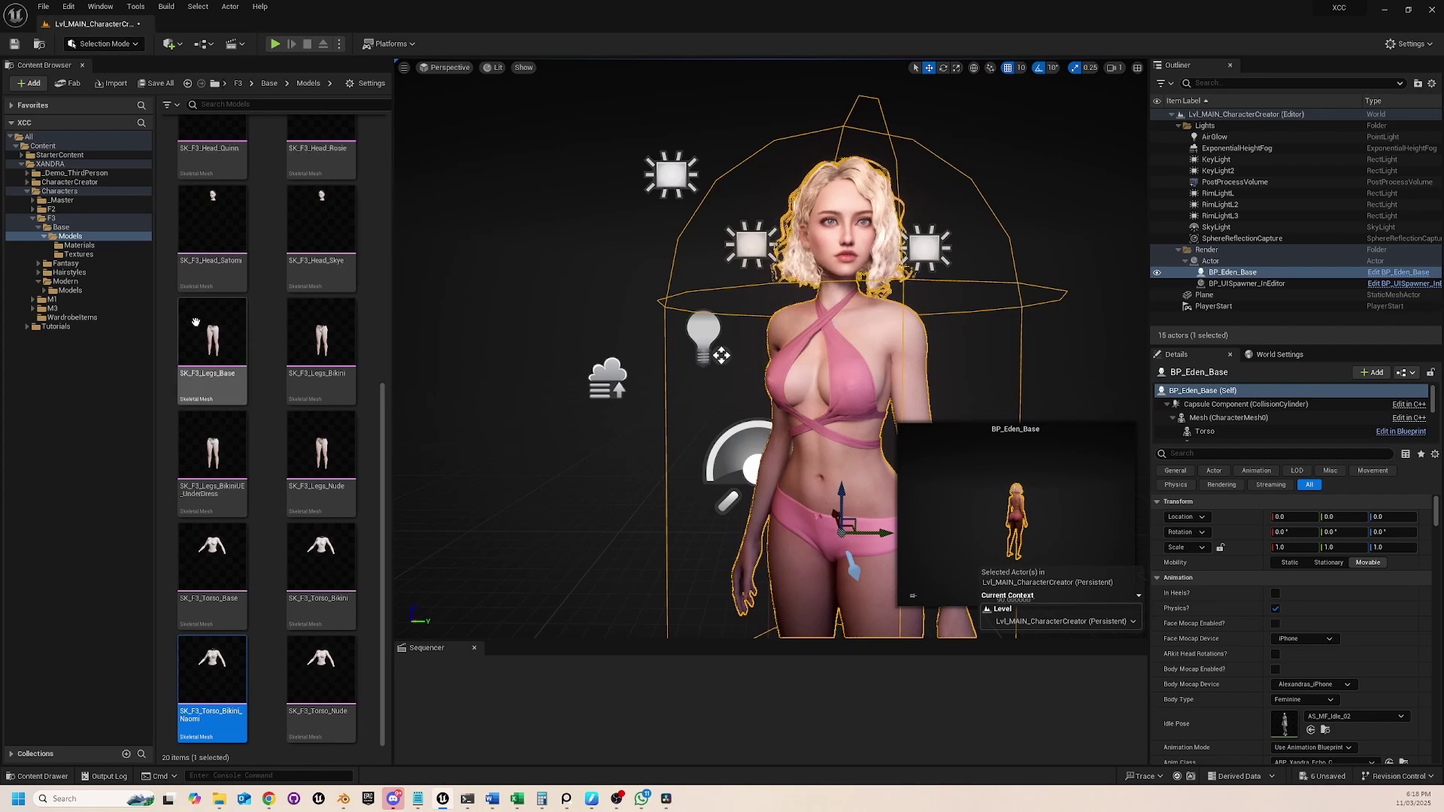
# Open the F3_Deluxe_TorsoMeshes data table from the WardrobeItems folder of the characters.
pyautogui.click(88, 183)
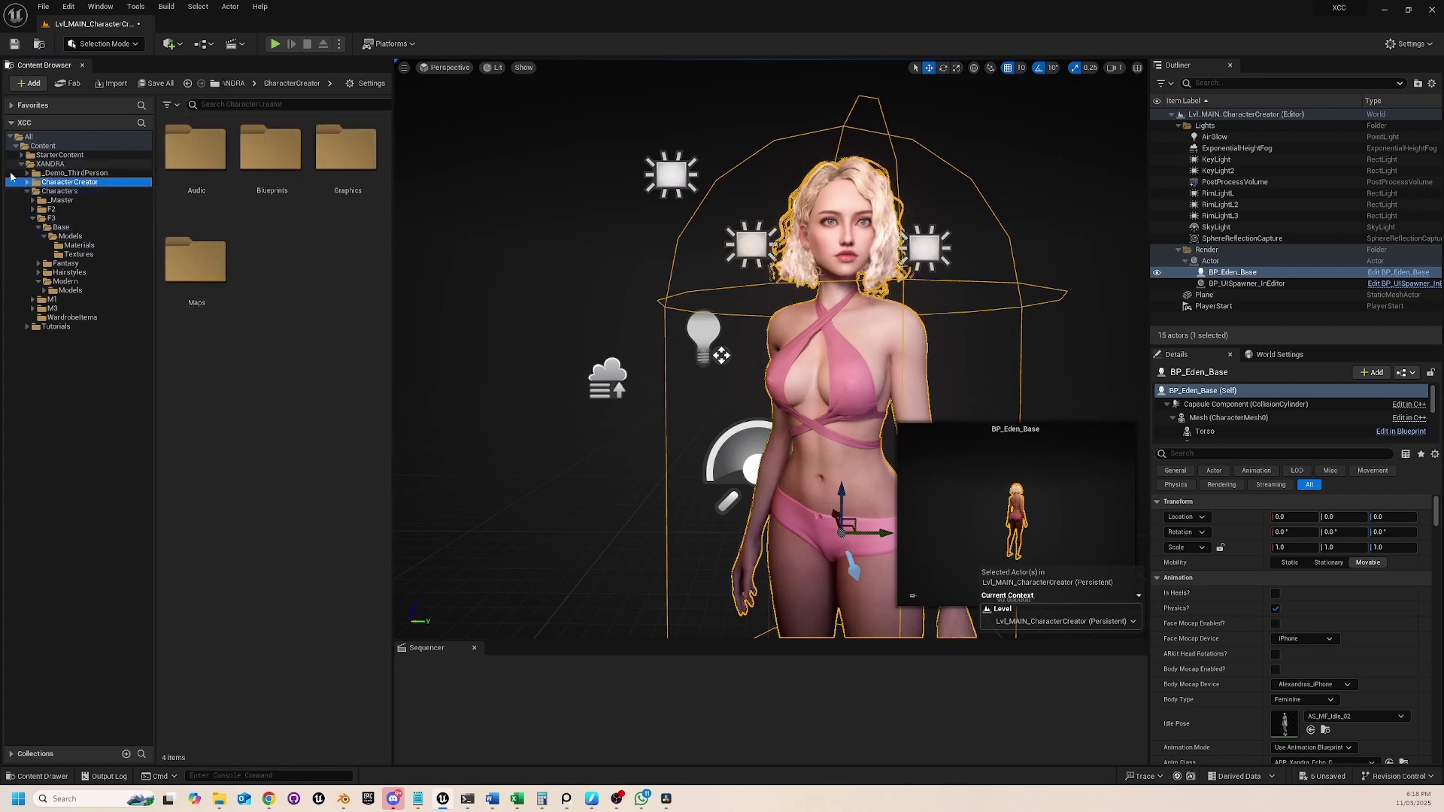
pyautogui.doubleClick(270, 146)
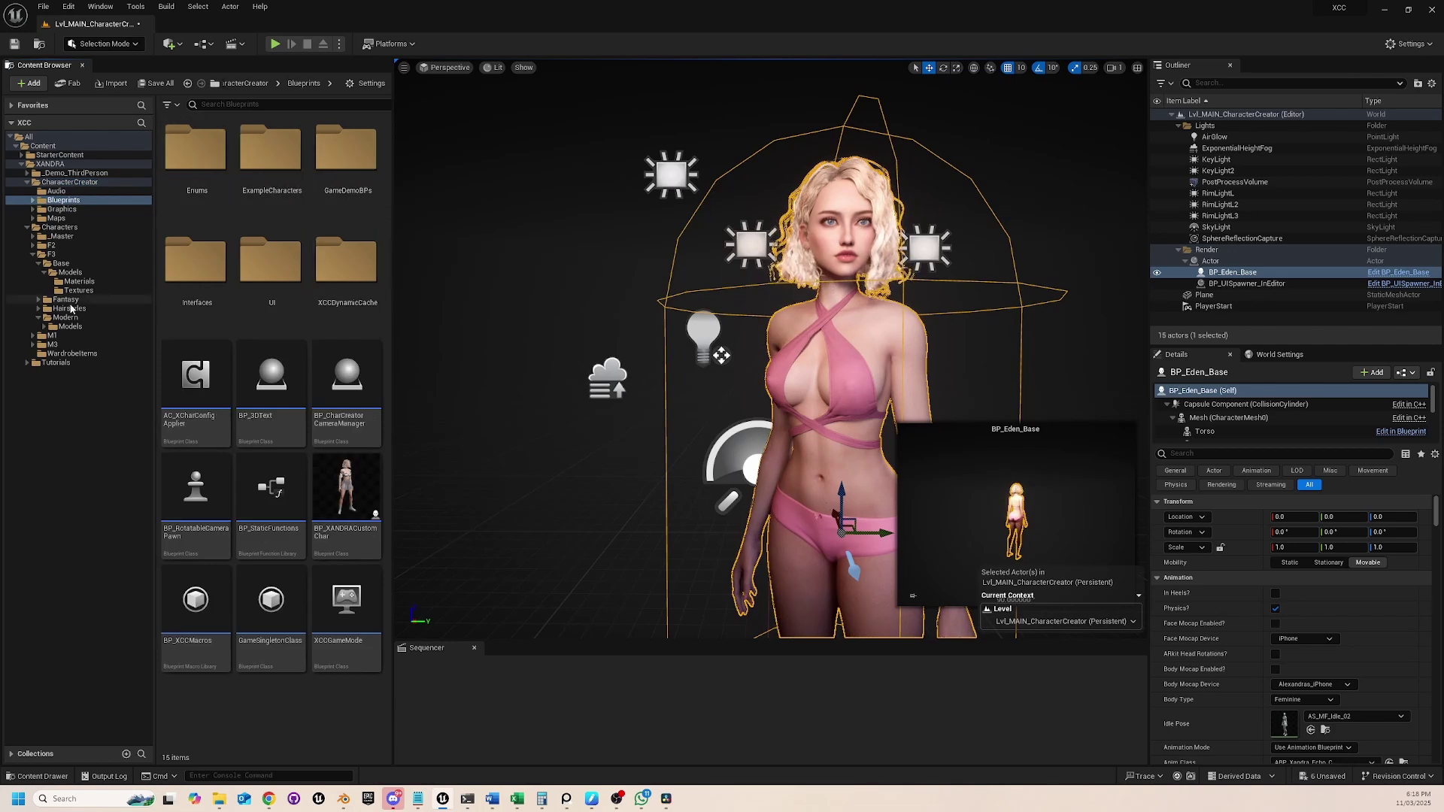
pyautogui.click(68, 227)
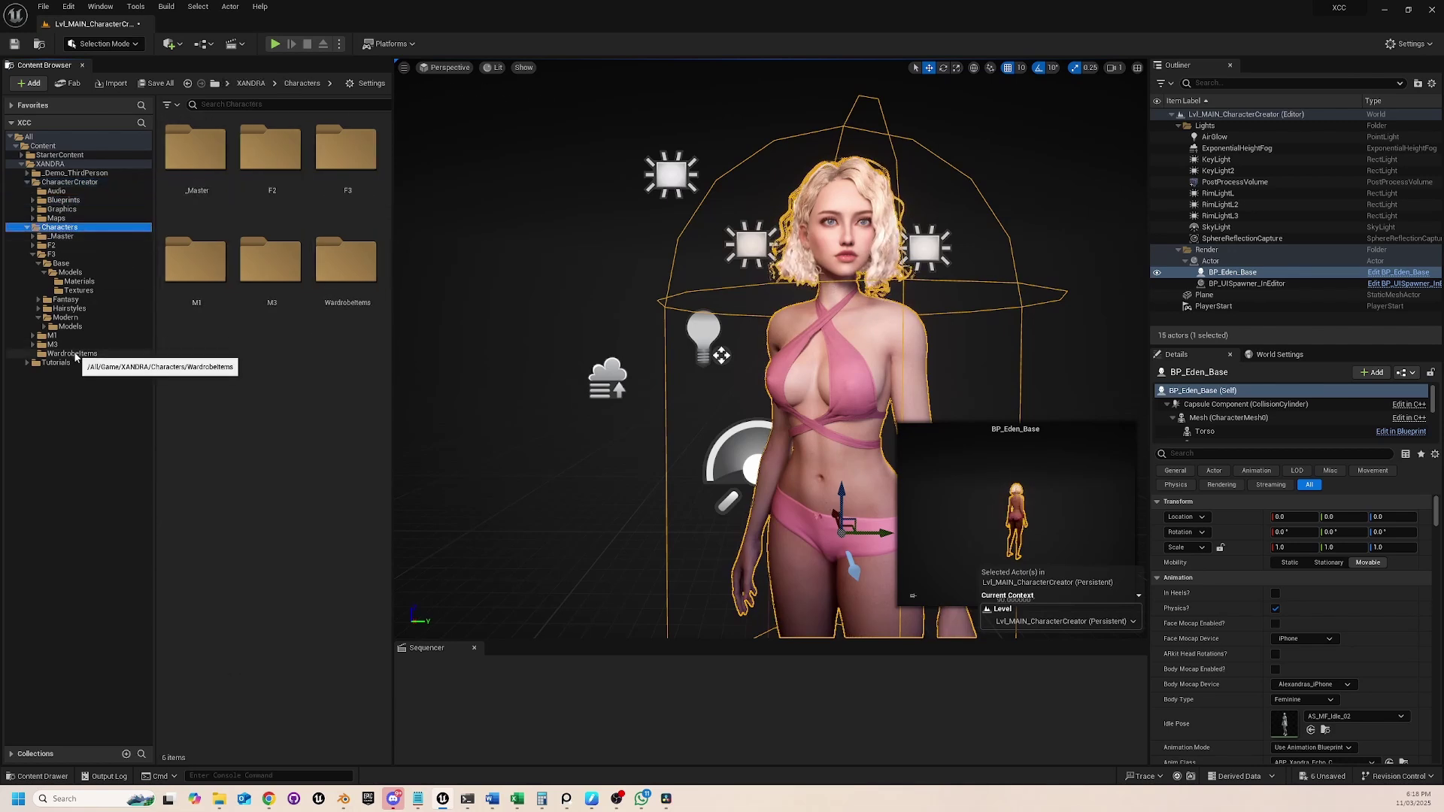
pyautogui.click(72, 354)
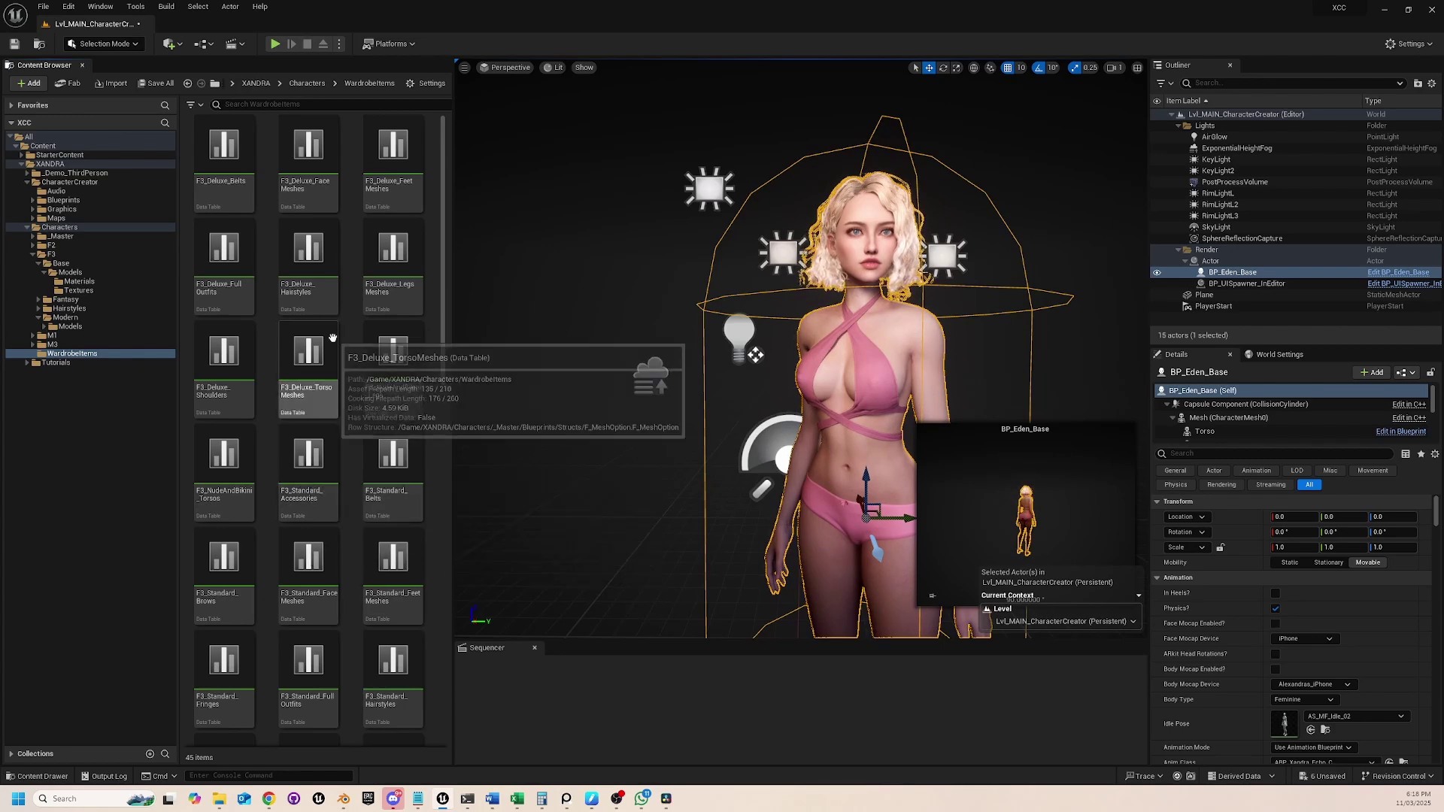
pyautogui.click(310, 372)
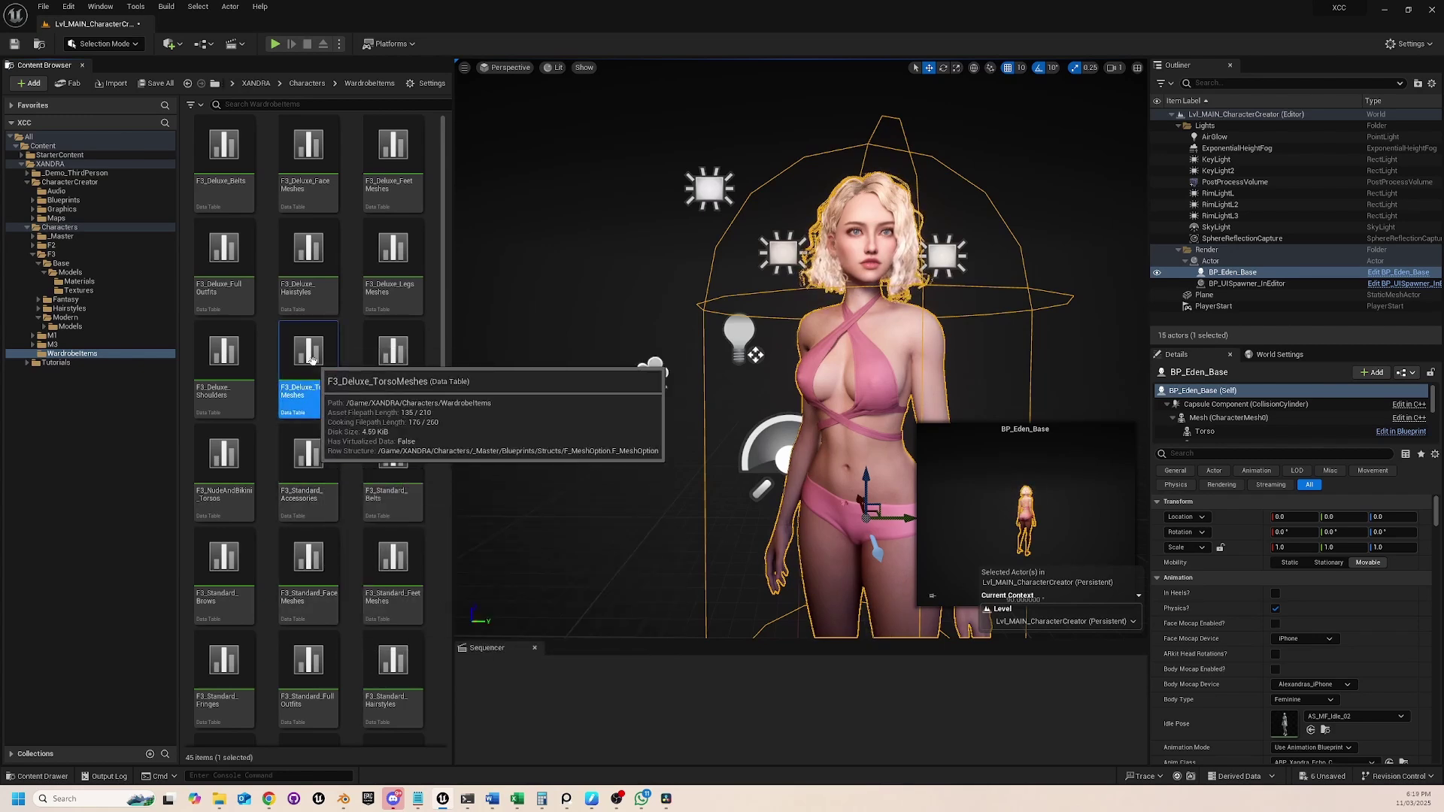
pyautogui.doubleClick(312, 360)
# Insert a new row after the last entry of the F3_Deluxe_TorsoMeshes table and name it TorsoNaomi.
pyautogui.rightClick(180, 254)
pyautogui.click(246, 262)
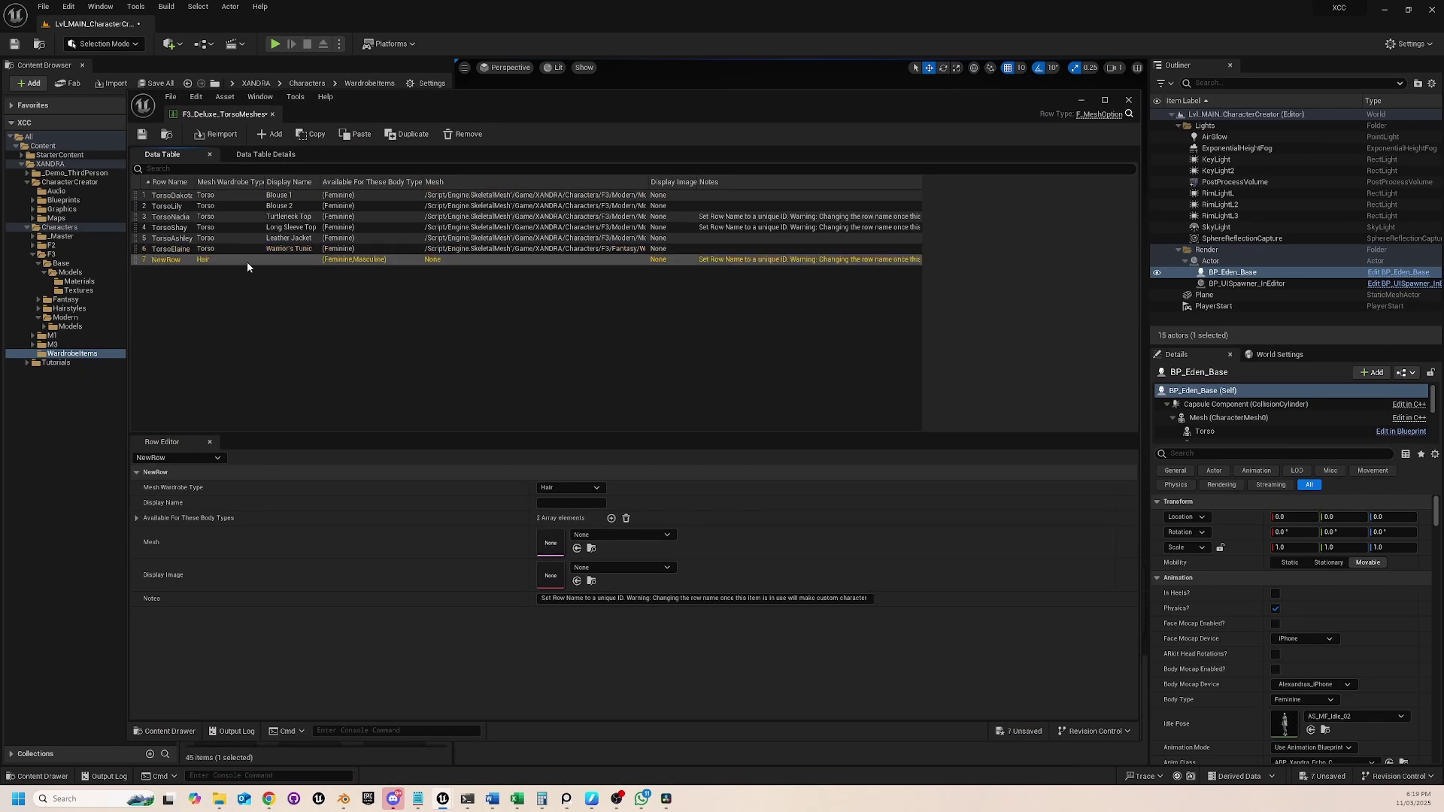
pyautogui.doubleClick(171, 261)
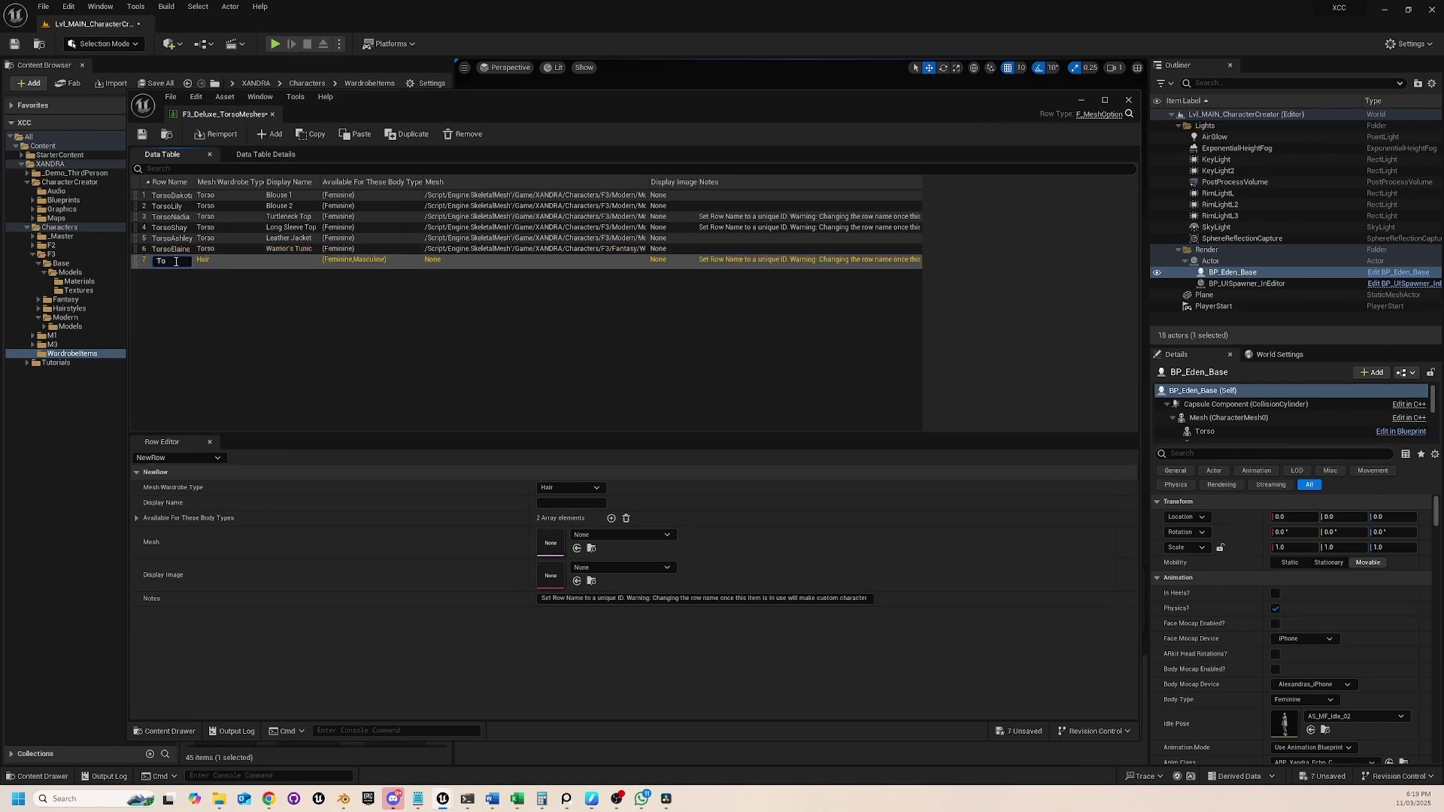
pyautogui.write('TorsoNaomi')
pyautogui.press('Return')
# Set the TorsoNaomi row's Mesh Wardrobe Type to Torso and its Display Name to Naomi Bikini.
pyautogui.click(570, 487)
pyautogui.click(543, 494)
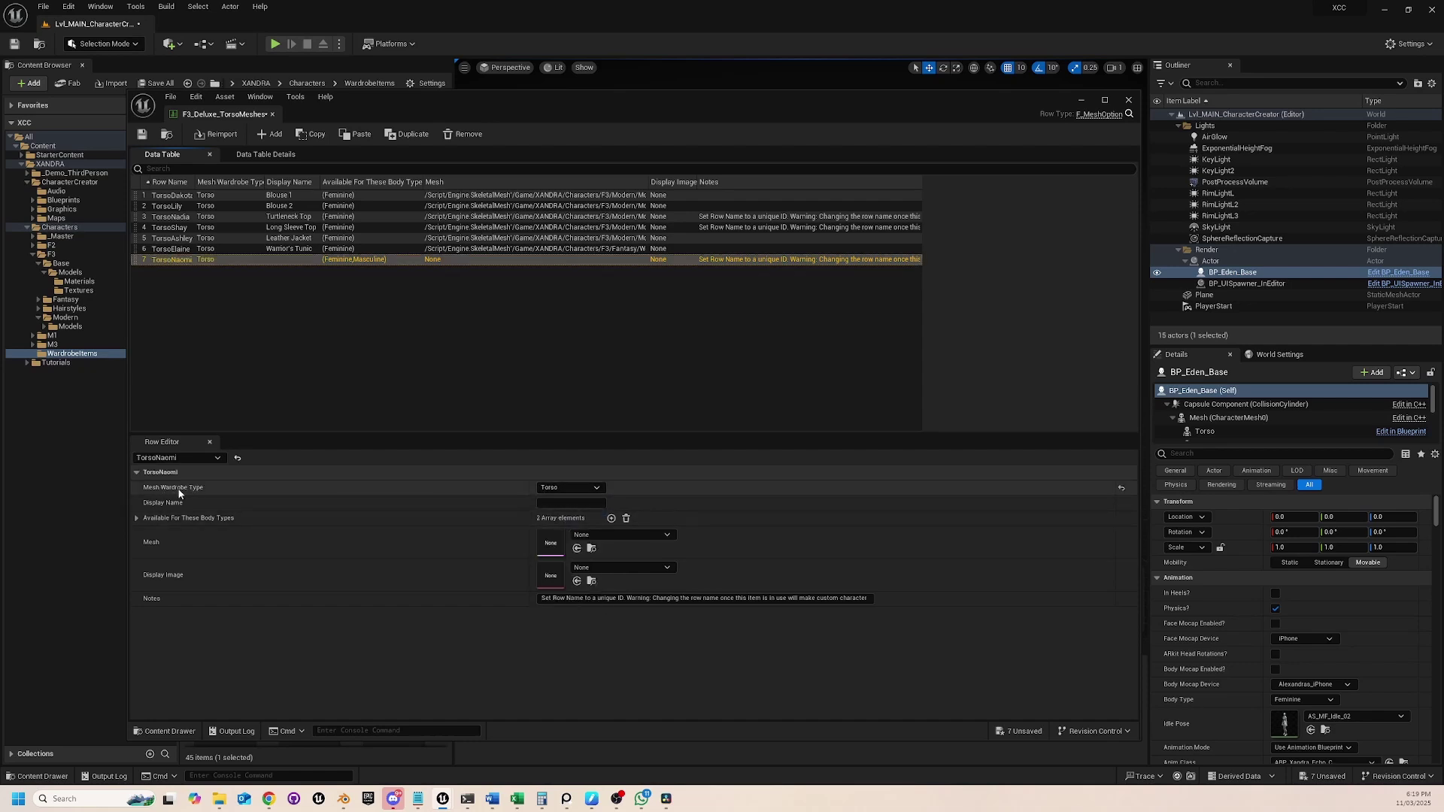
pyautogui.click(565, 503)
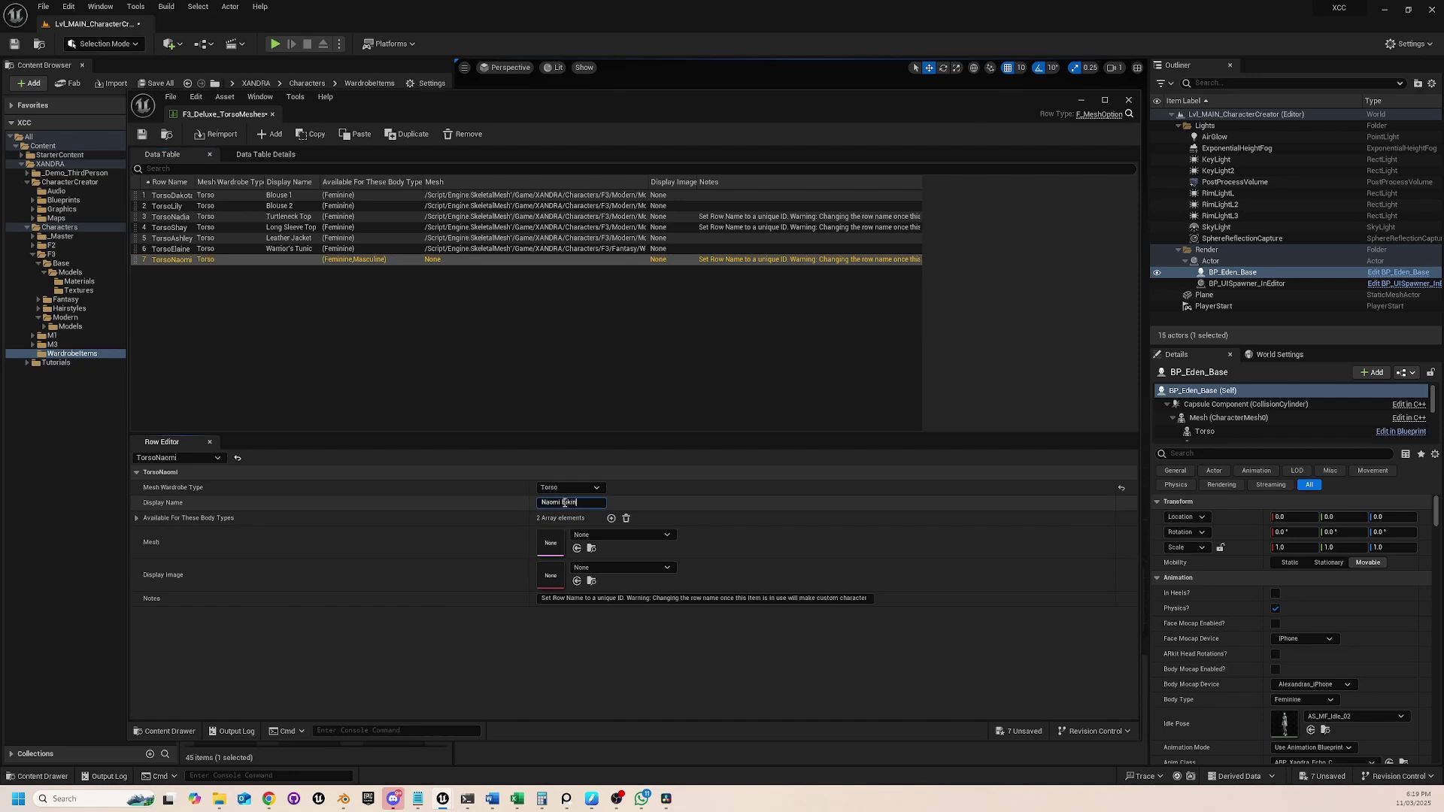
# Assign SK_F3_Torso_Bikini_Naomi as the mesh of the TorsoNaomi row and save the data table.
pyautogui.click(590, 535)
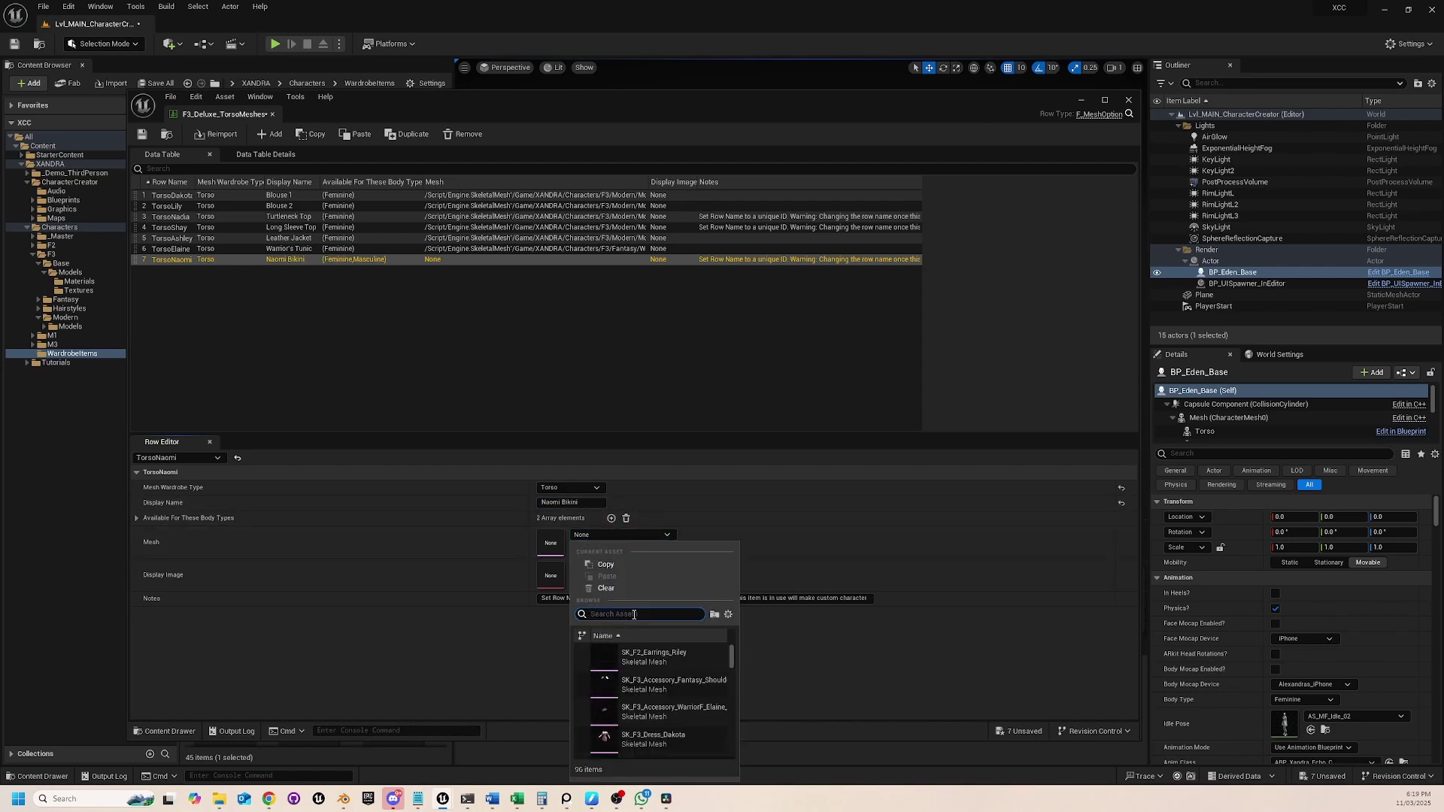
pyautogui.write('naomi')
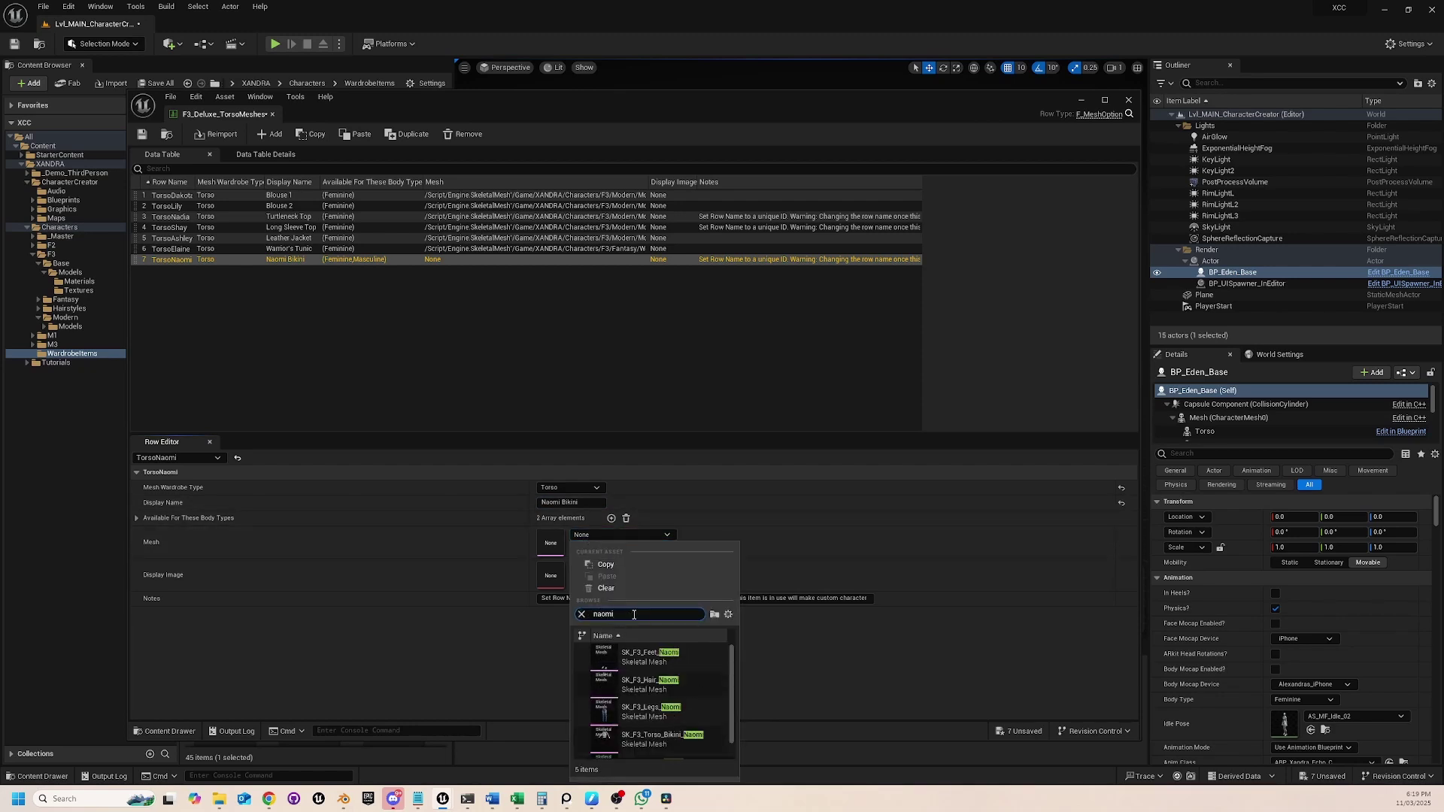
pyautogui.scroll(-1, 654, 718)
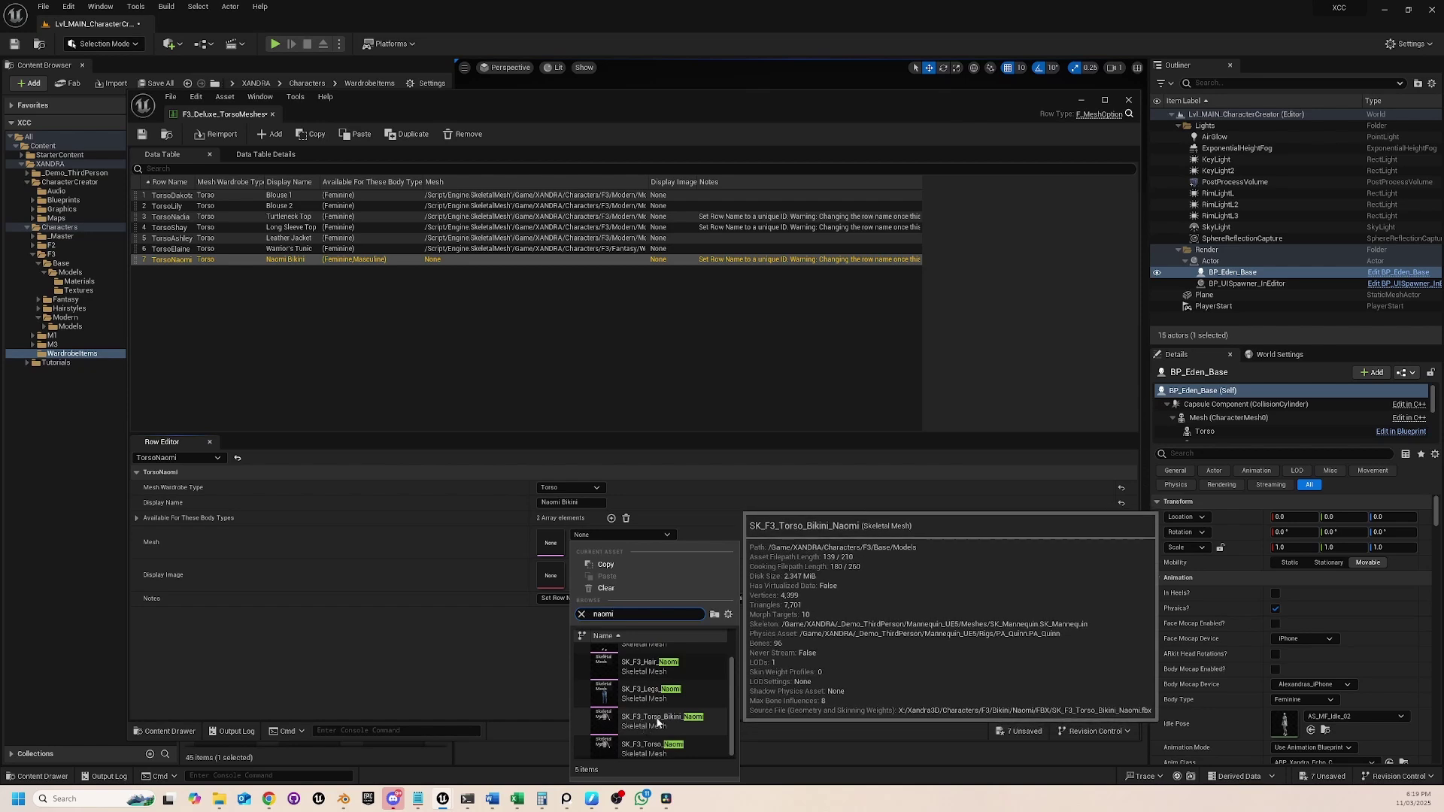
pyautogui.click(656, 721)
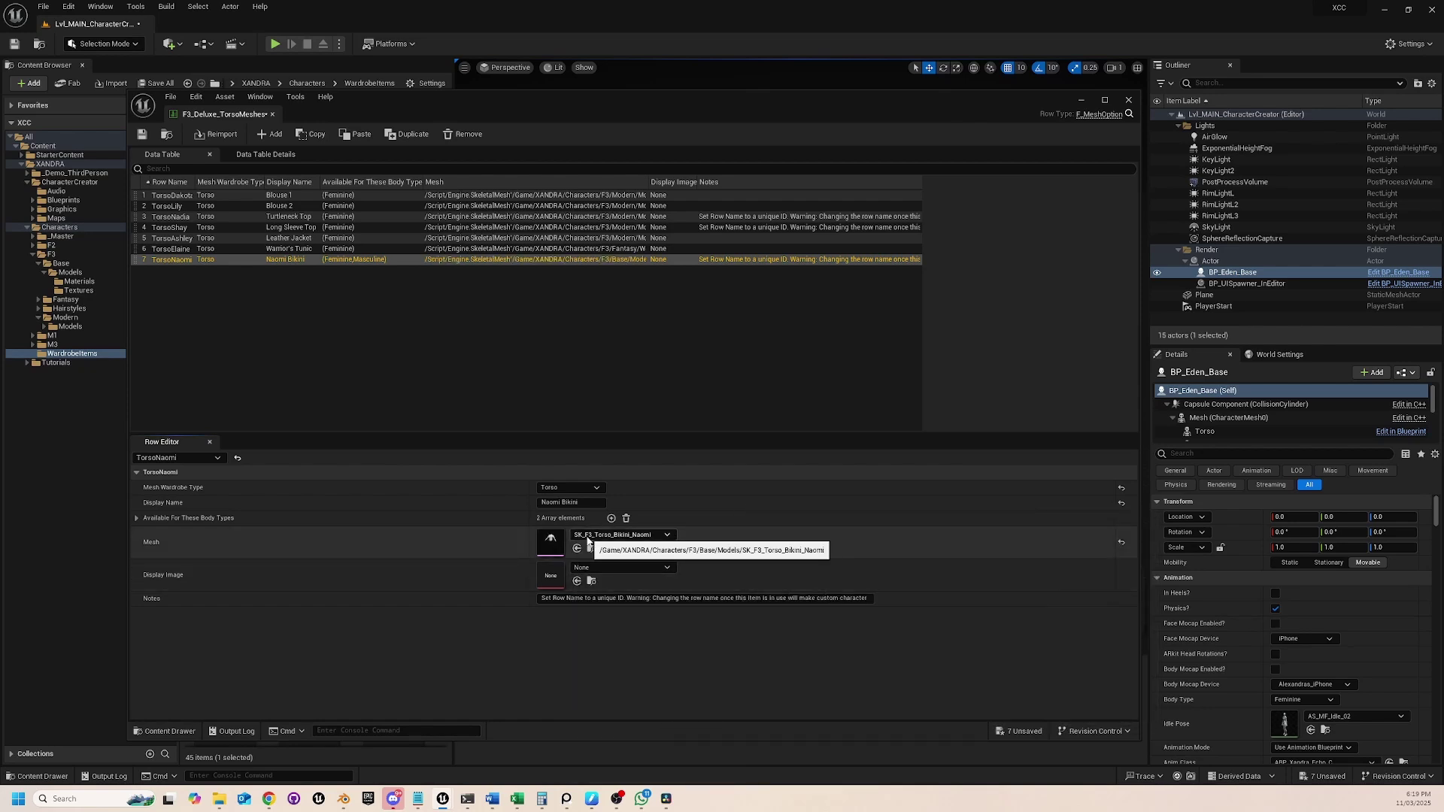
pyautogui.click(140, 134)
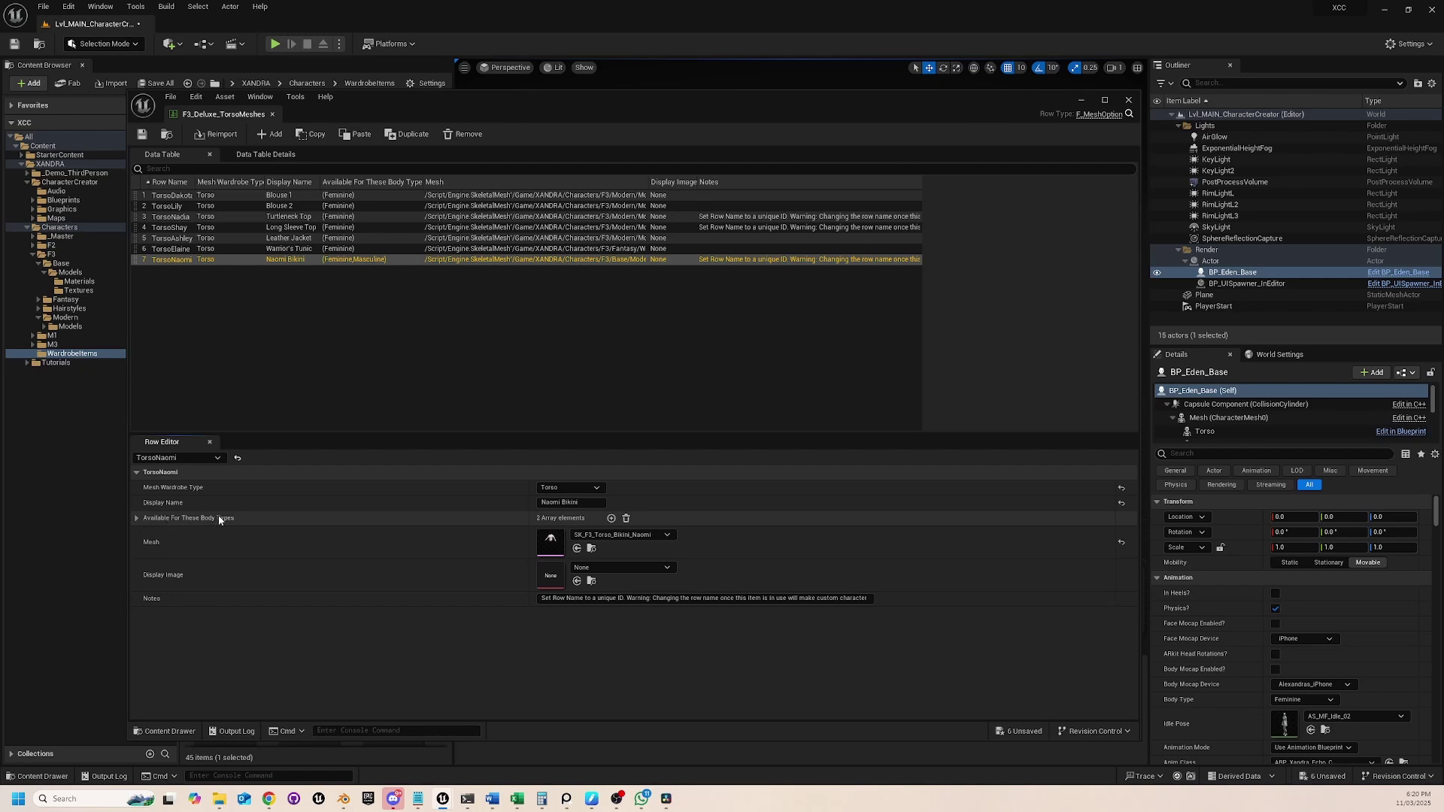
# Remove the Masculine entry from the TorsoNaomi row's available body types, leaving only Feminine.
pyautogui.click(611, 518)
pyautogui.hotkey('ctrl', 'z')
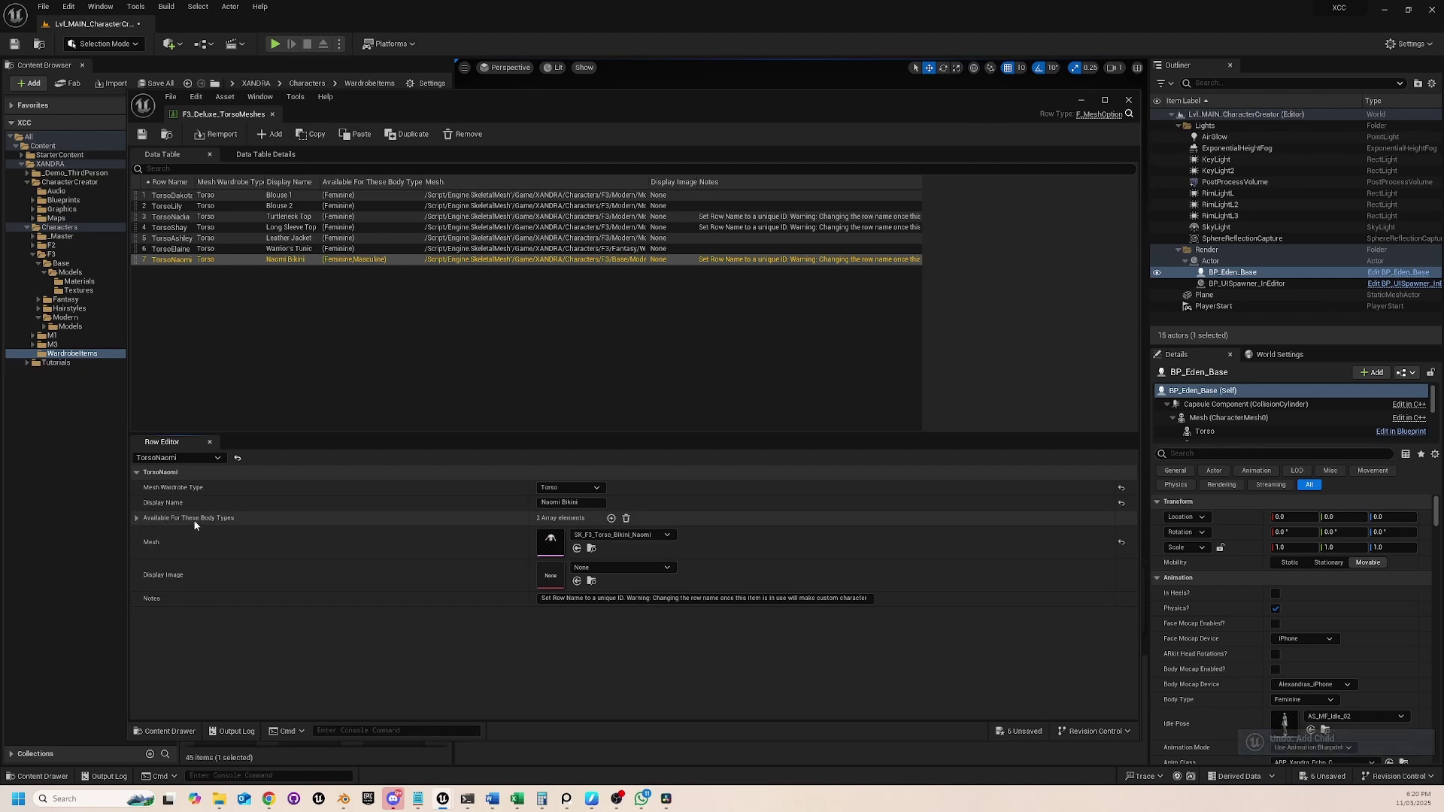
pyautogui.click(140, 517)
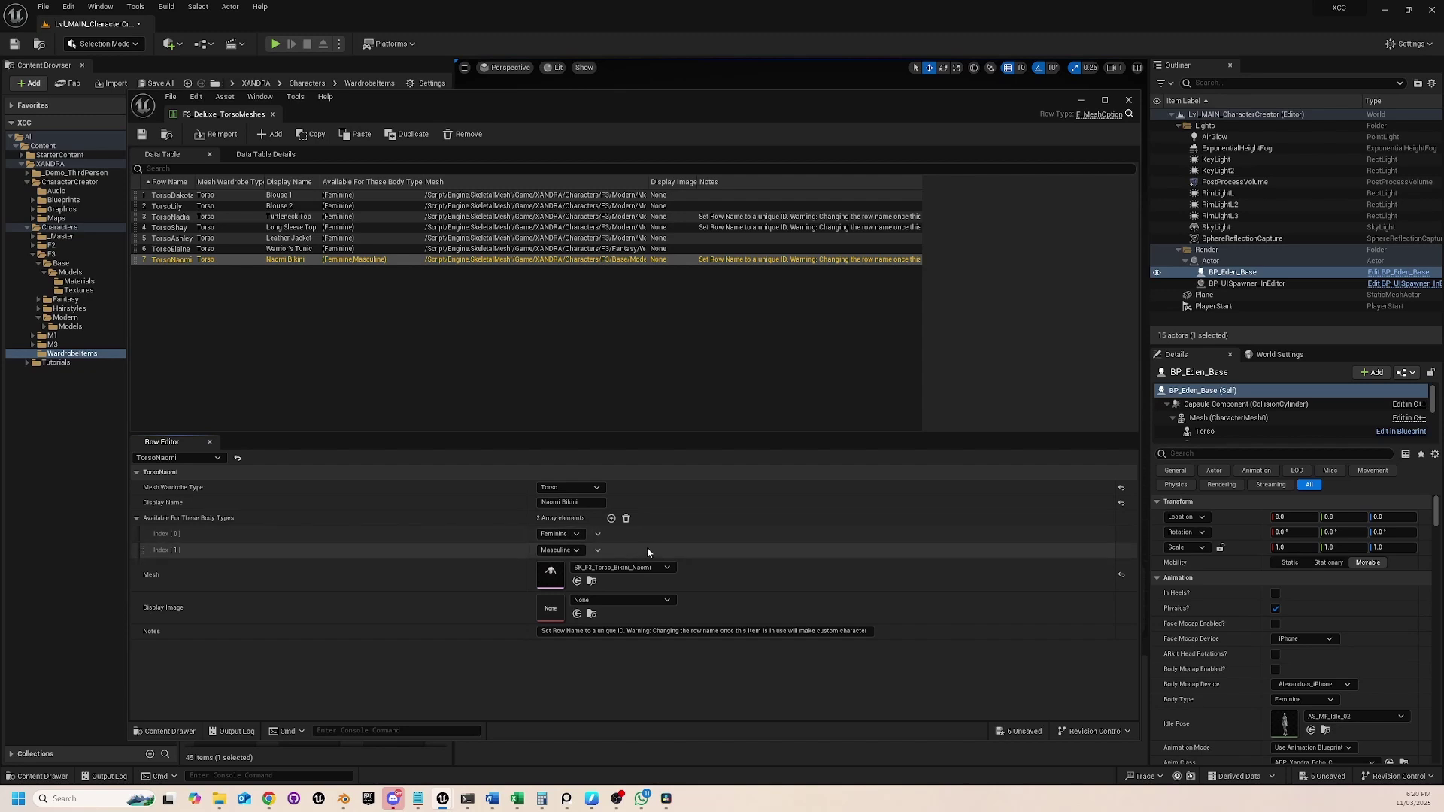
pyautogui.click(598, 549)
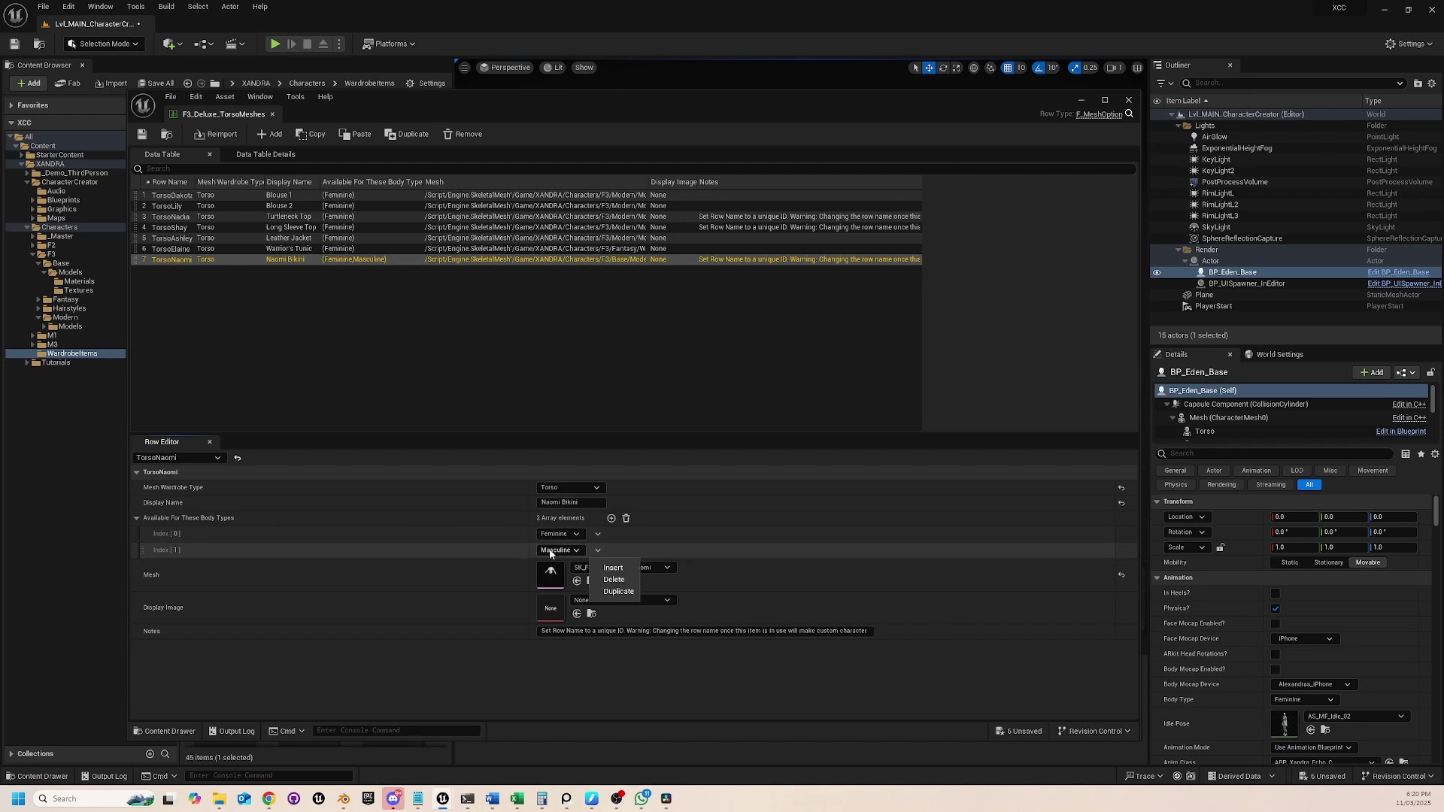
pyautogui.click(600, 554)
pyautogui.click(598, 550)
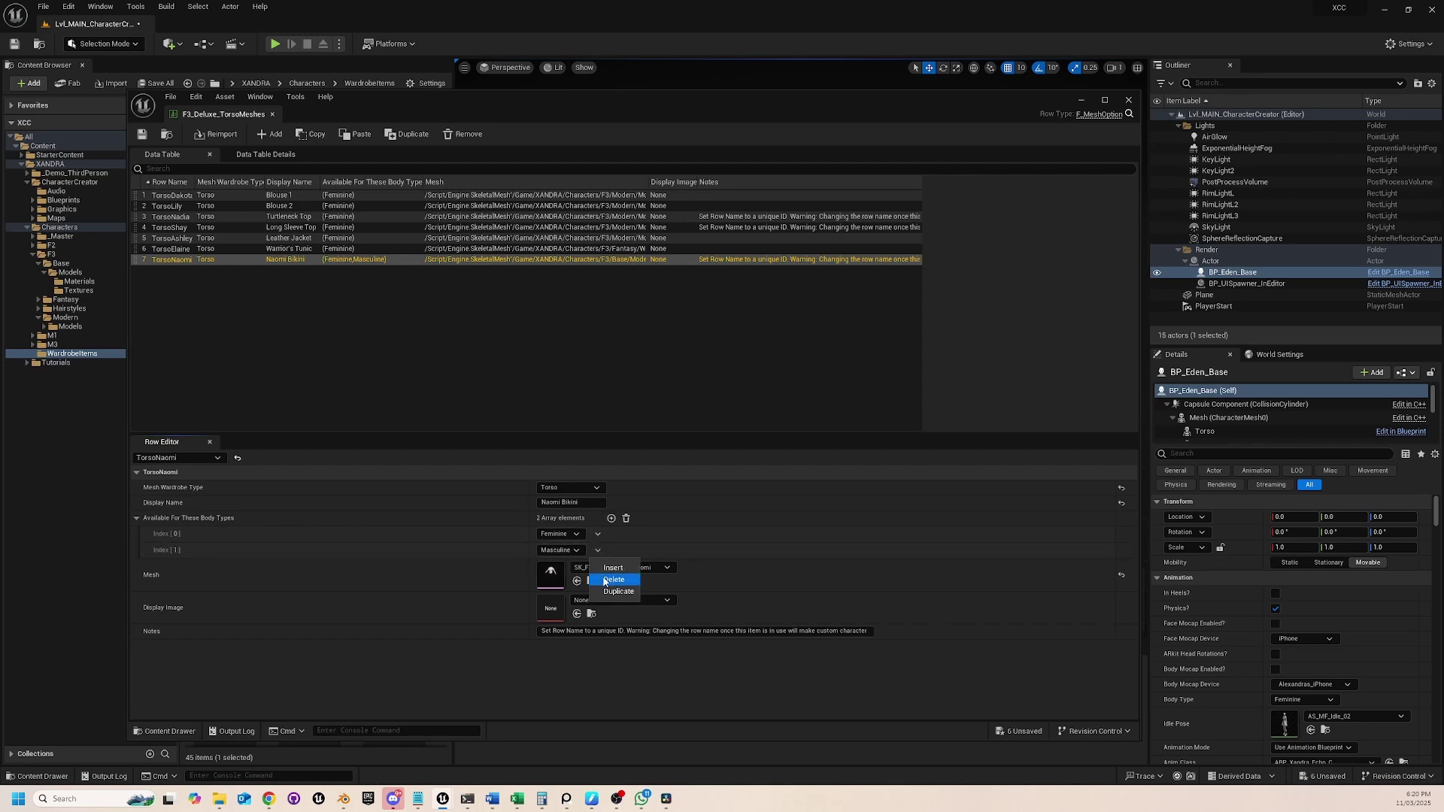
pyautogui.click(612, 580)
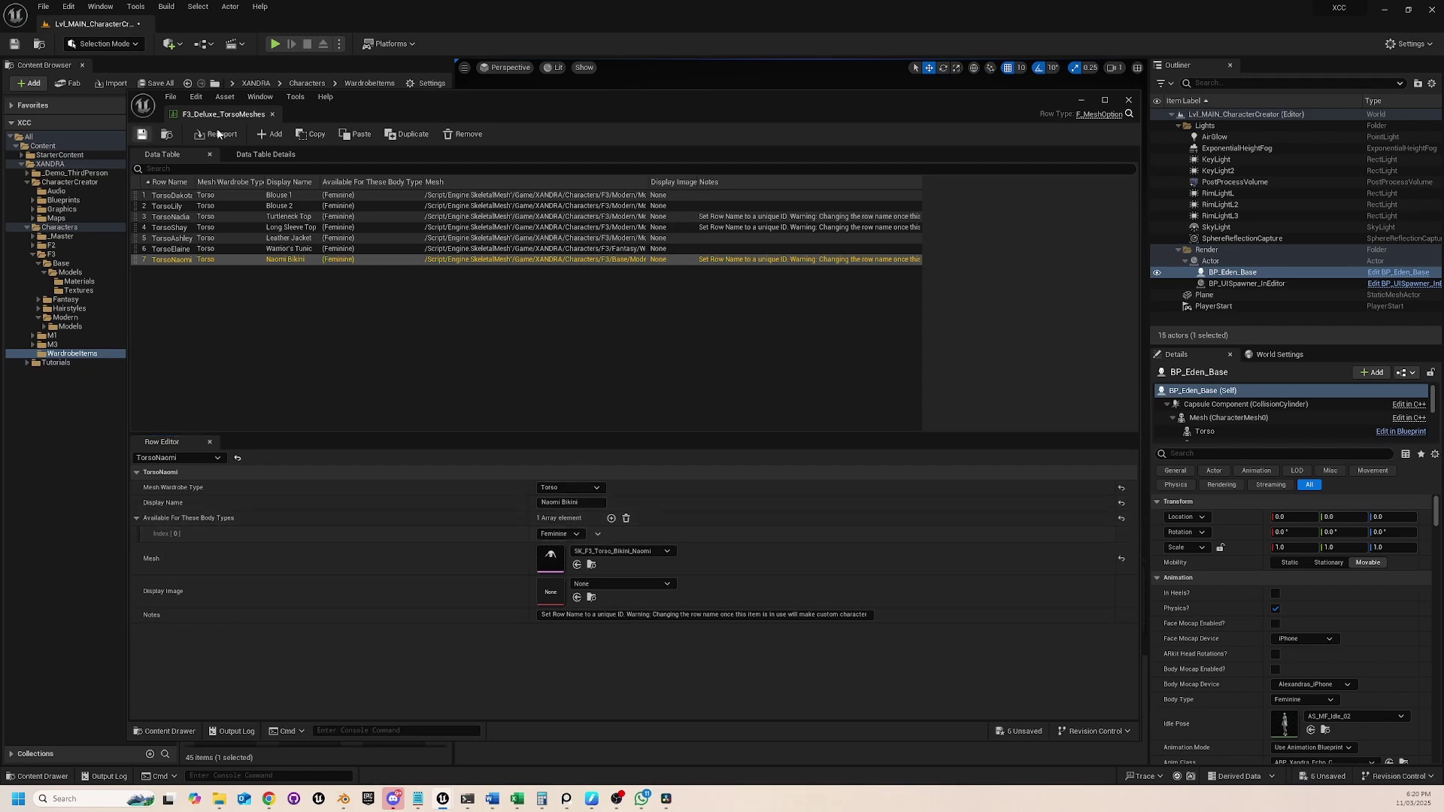
# Delete the BP_Eden_Base actor from the level and widen the viewport.
pyautogui.press('Delete')
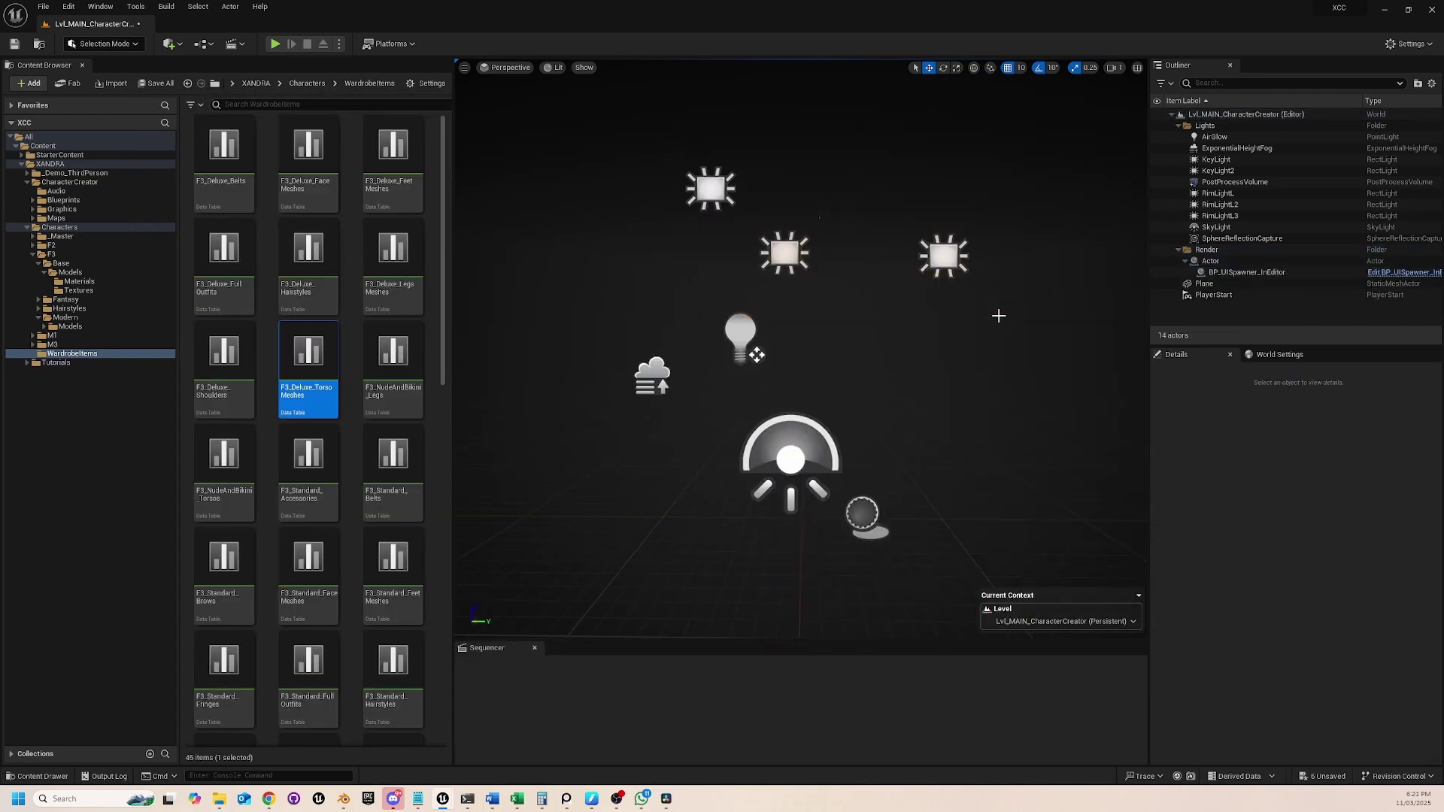
pyautogui.moveTo(453, 374); pyautogui.dragTo(354, 375)
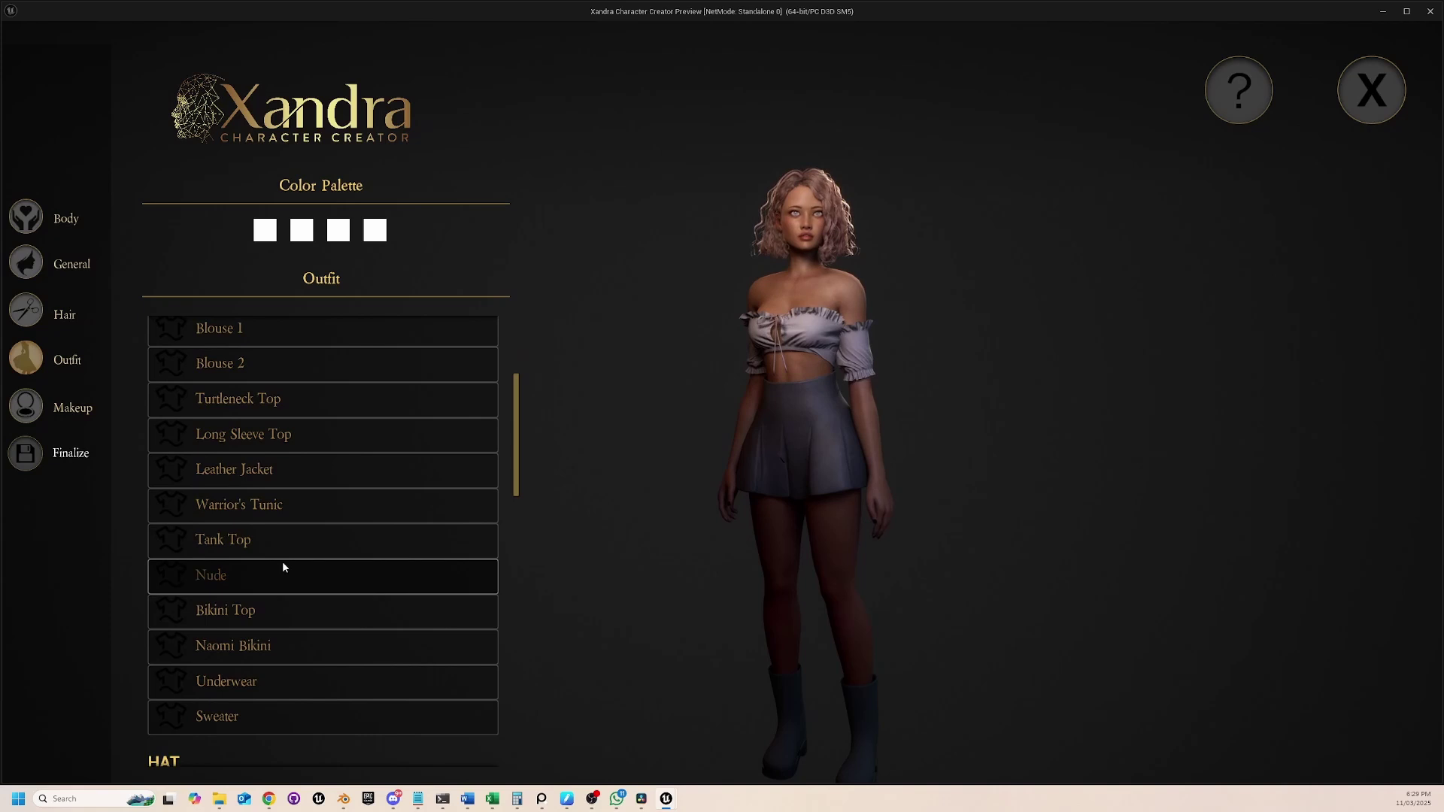
# In the running Character Creator preview, equip the Naomi Bikini top from the Outfit options on the character.
pyautogui.scroll(-1, 301, 572)
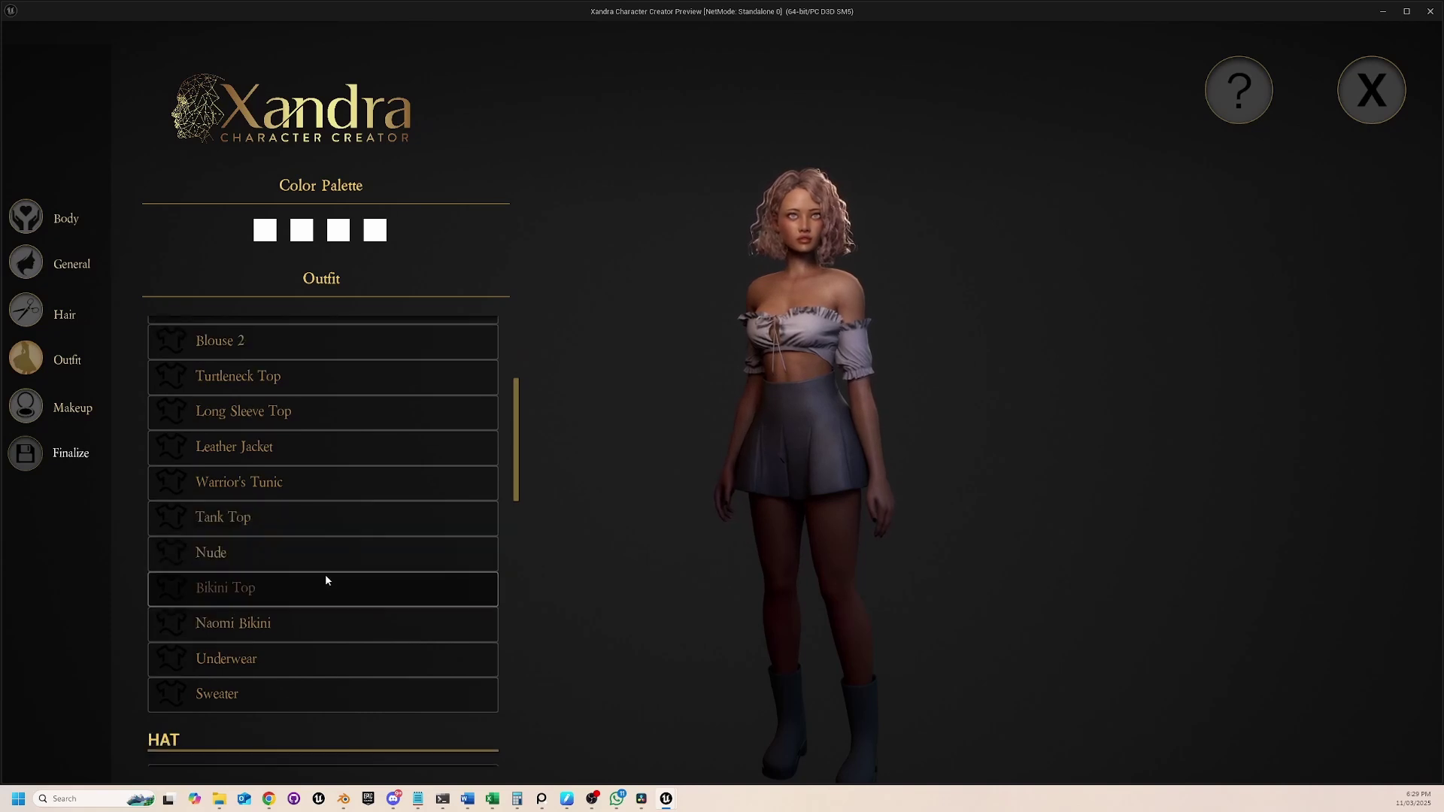
pyautogui.click(27, 364)
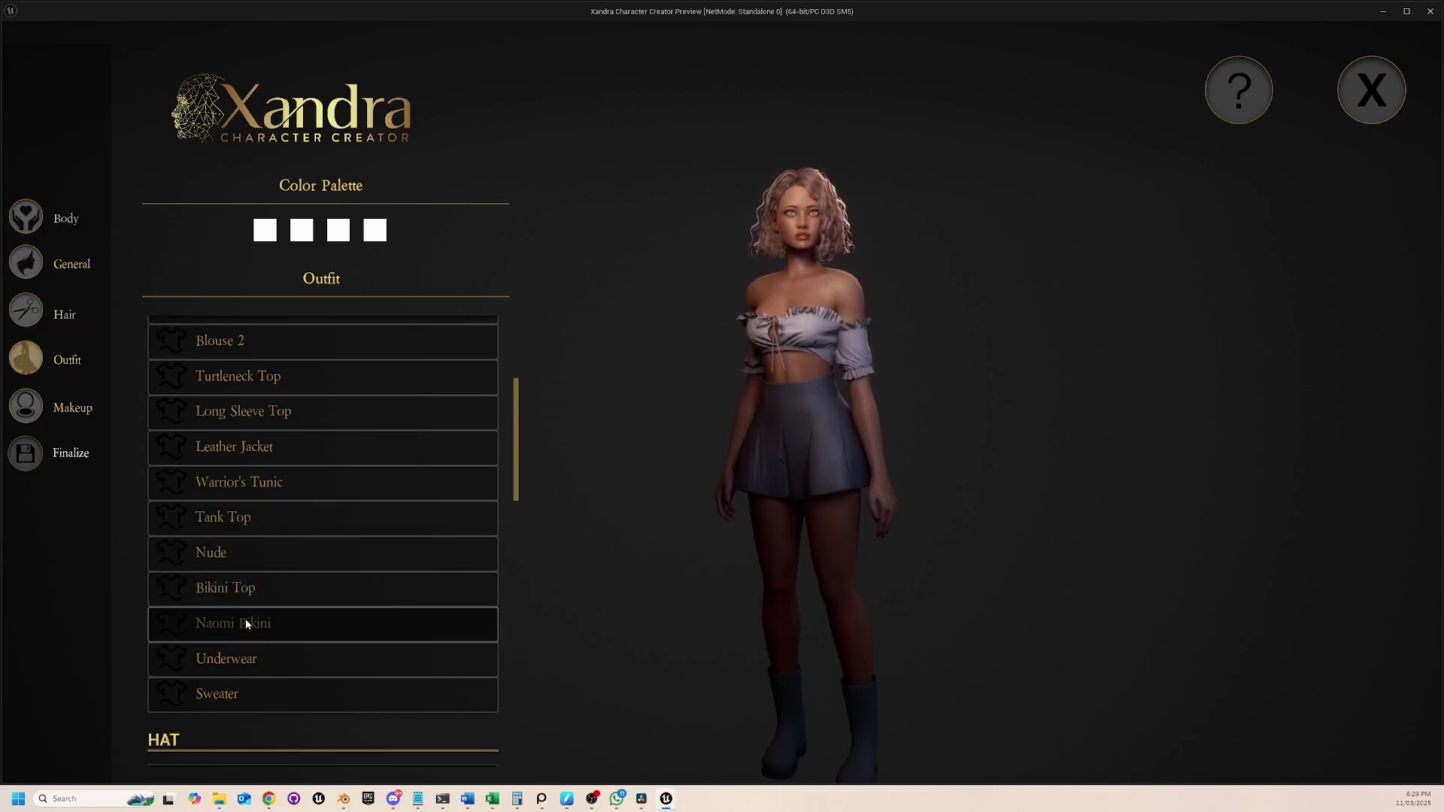
pyautogui.click(246, 623)
pyautogui.moveTo(838, 380); pyautogui.dragTo(994, 420)
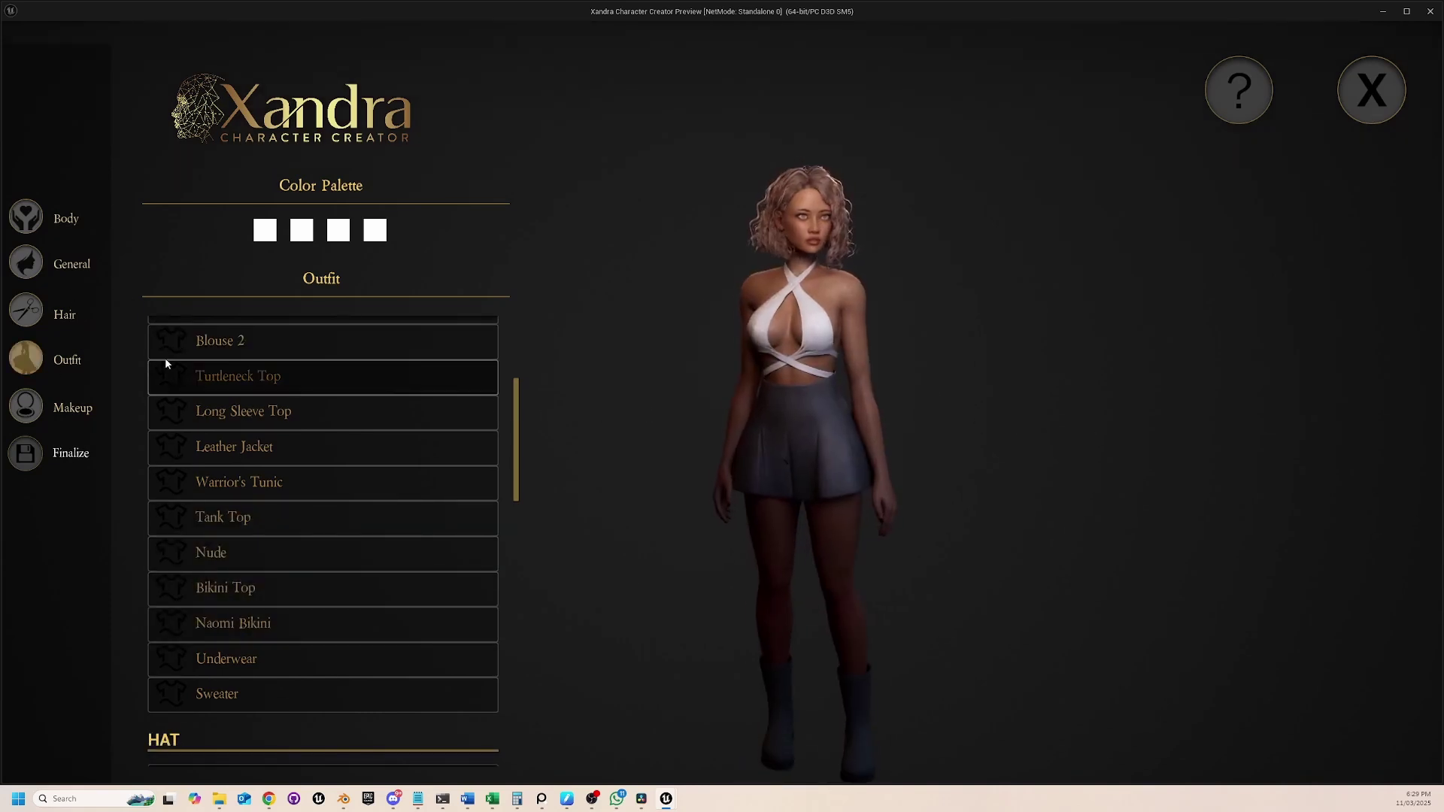
# In the Body settings, raise Chest Size to about 70%, Weight to about 57%, Waist Size to about 60% and Glute Size to about half.
pyautogui.click(34, 224)
pyautogui.scroll(-2, 282, 608)
pyautogui.scroll(2, 253, 615)
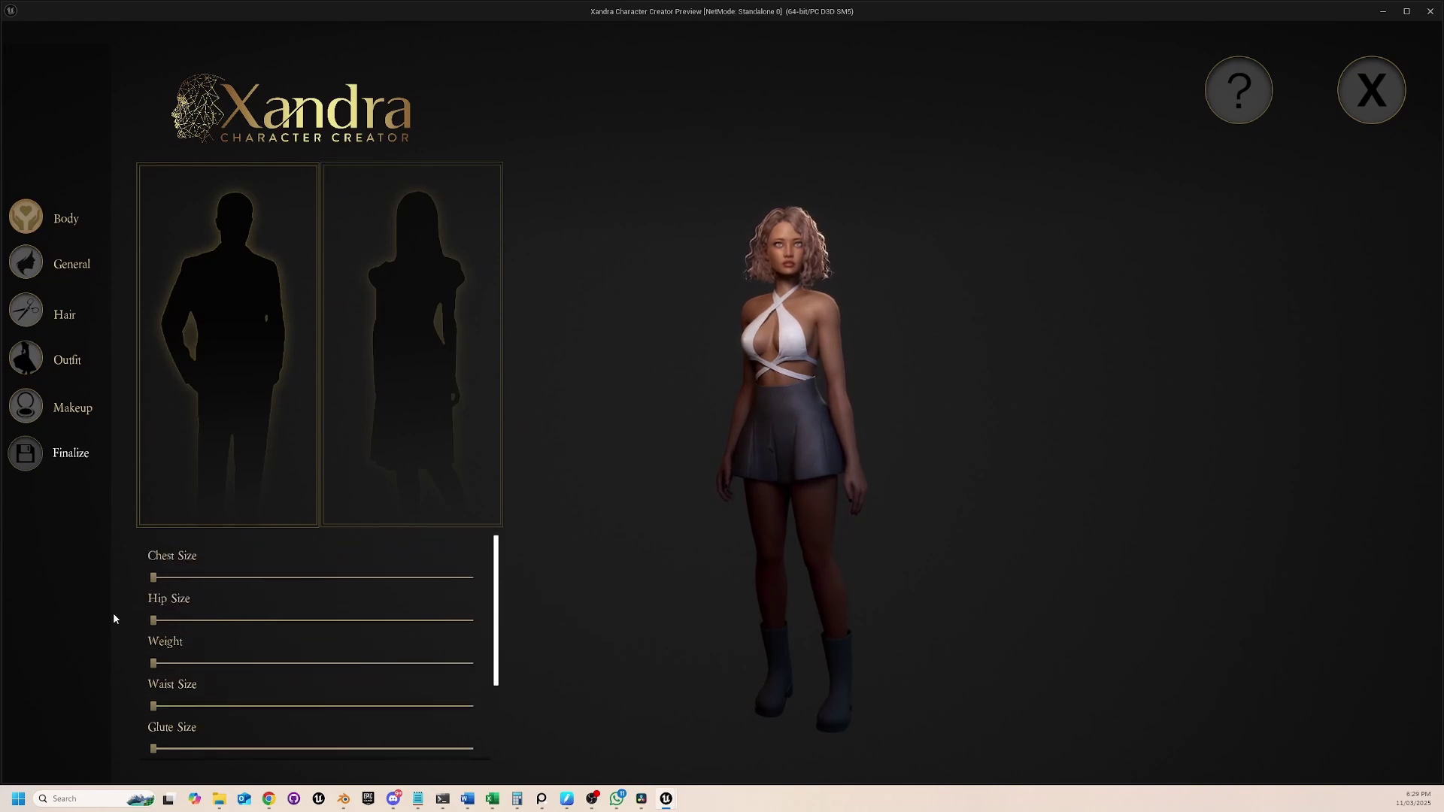
pyautogui.moveTo(153, 578); pyautogui.dragTo(379, 578)
pyautogui.moveTo(153, 663); pyautogui.dragTo(336, 663)
pyautogui.moveTo(153, 706); pyautogui.dragTo(348, 706)
pyautogui.moveTo(154, 749); pyautogui.dragTo(316, 749)
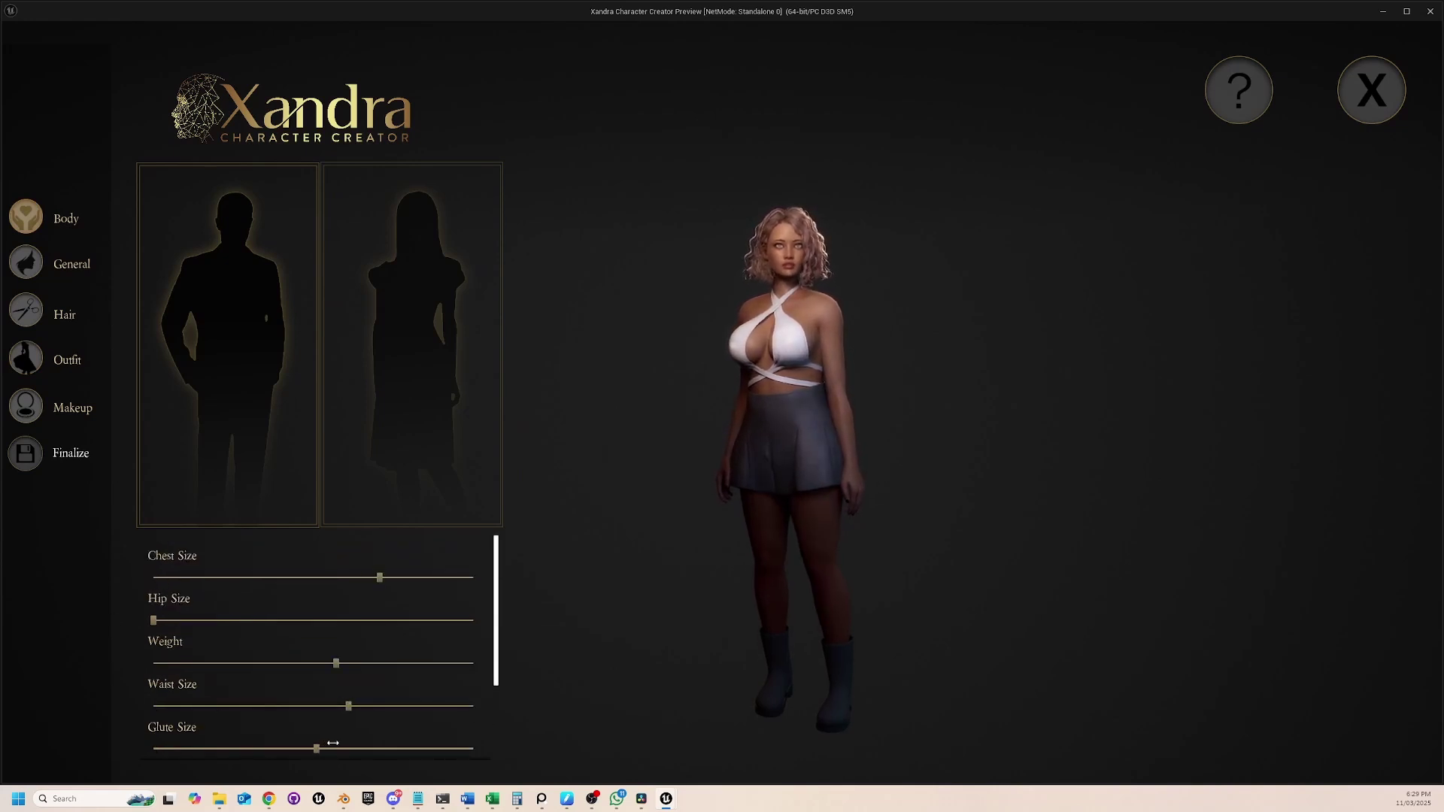